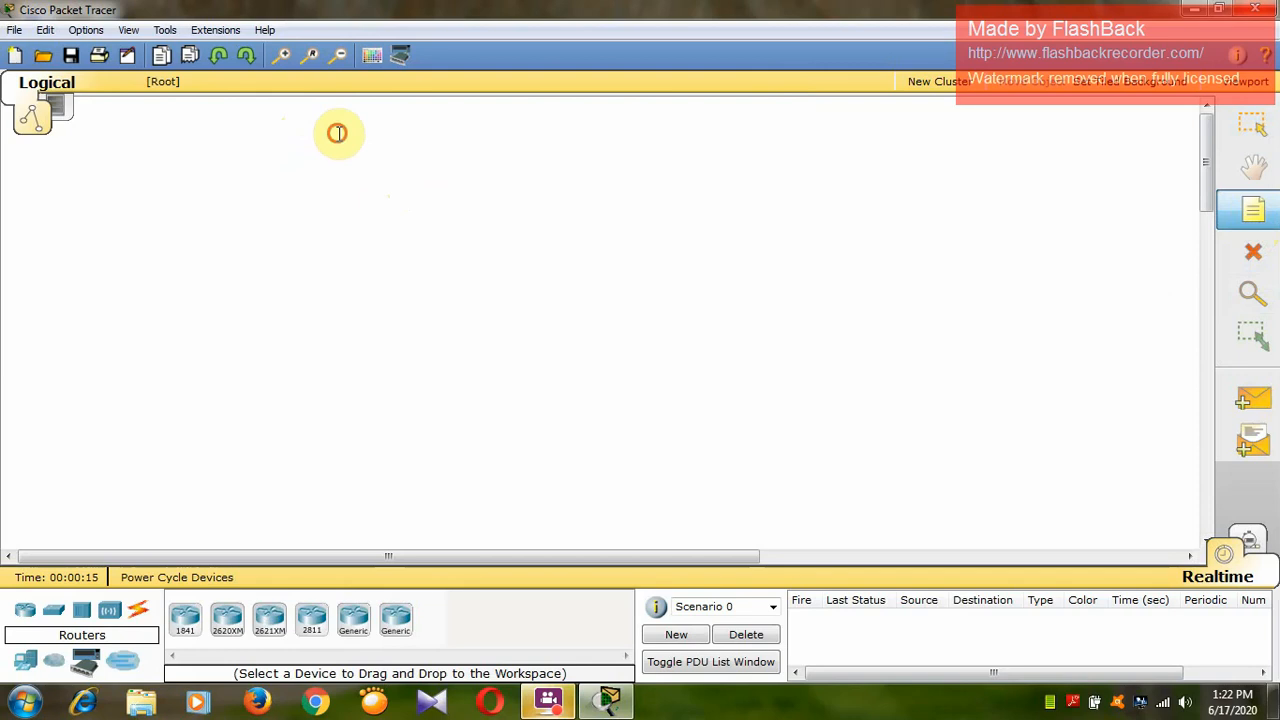
Place three 2811 routers in a horizontal row across the upper part of the workspace.
{"action": "key", "text": "Escape"}
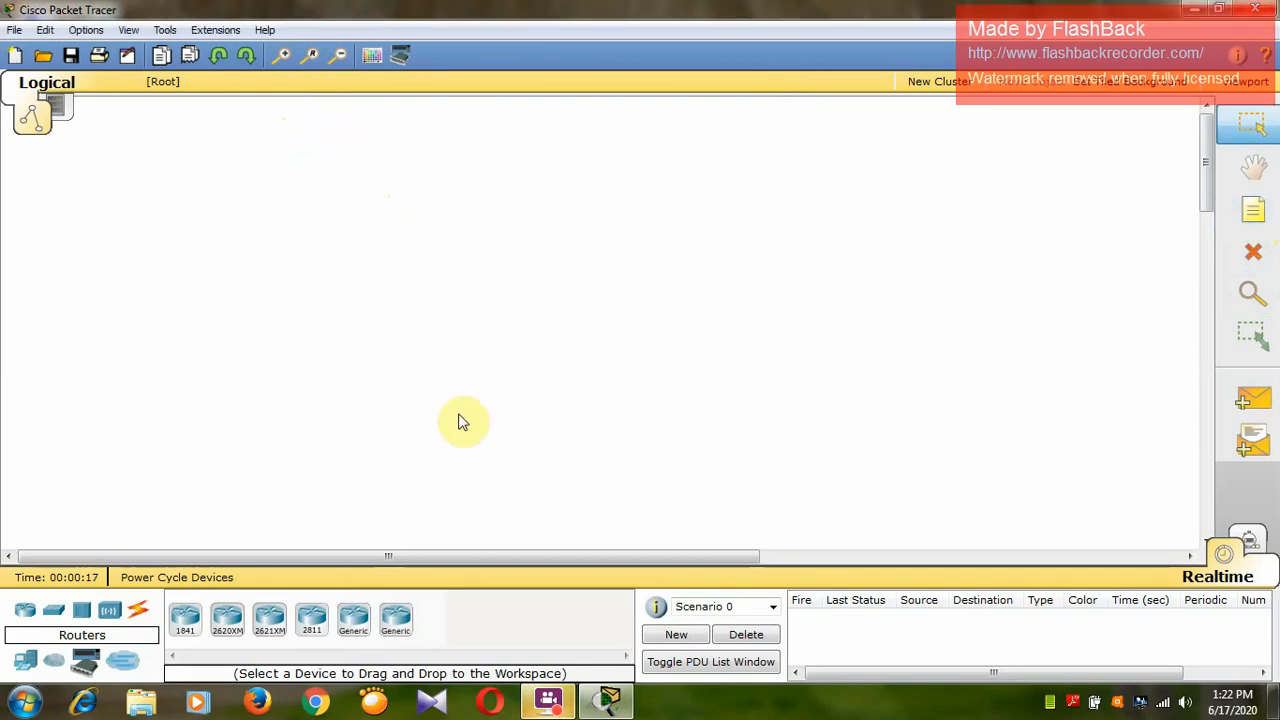
{"action": "left_click", "coordinate": [316, 627]}
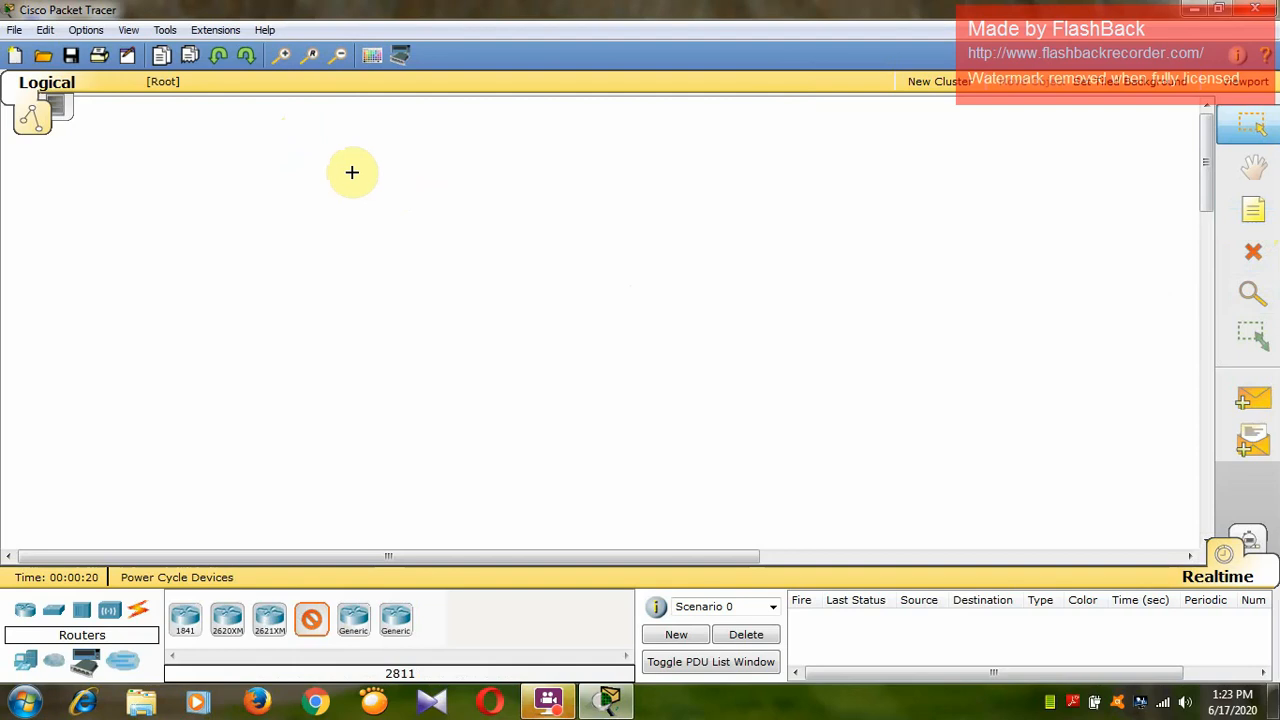
{"action": "left_click", "coordinate": [342, 133]}
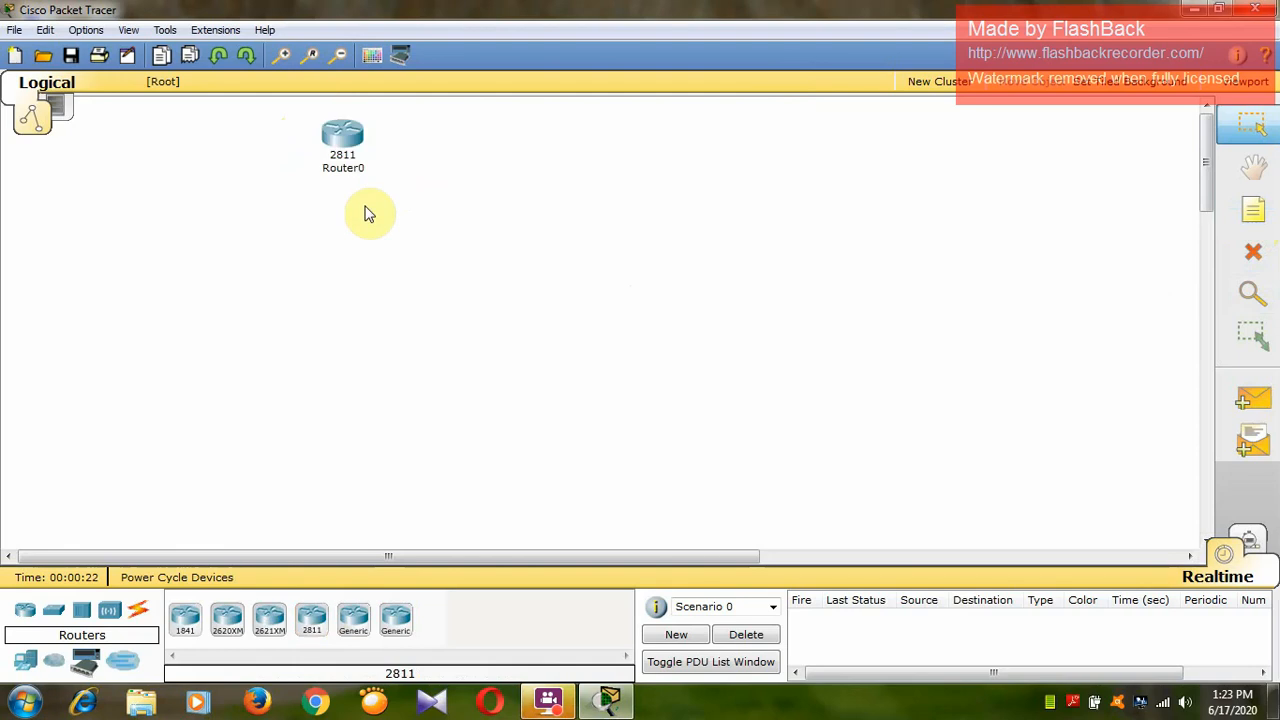
{"action": "left_click", "coordinate": [312, 618]}
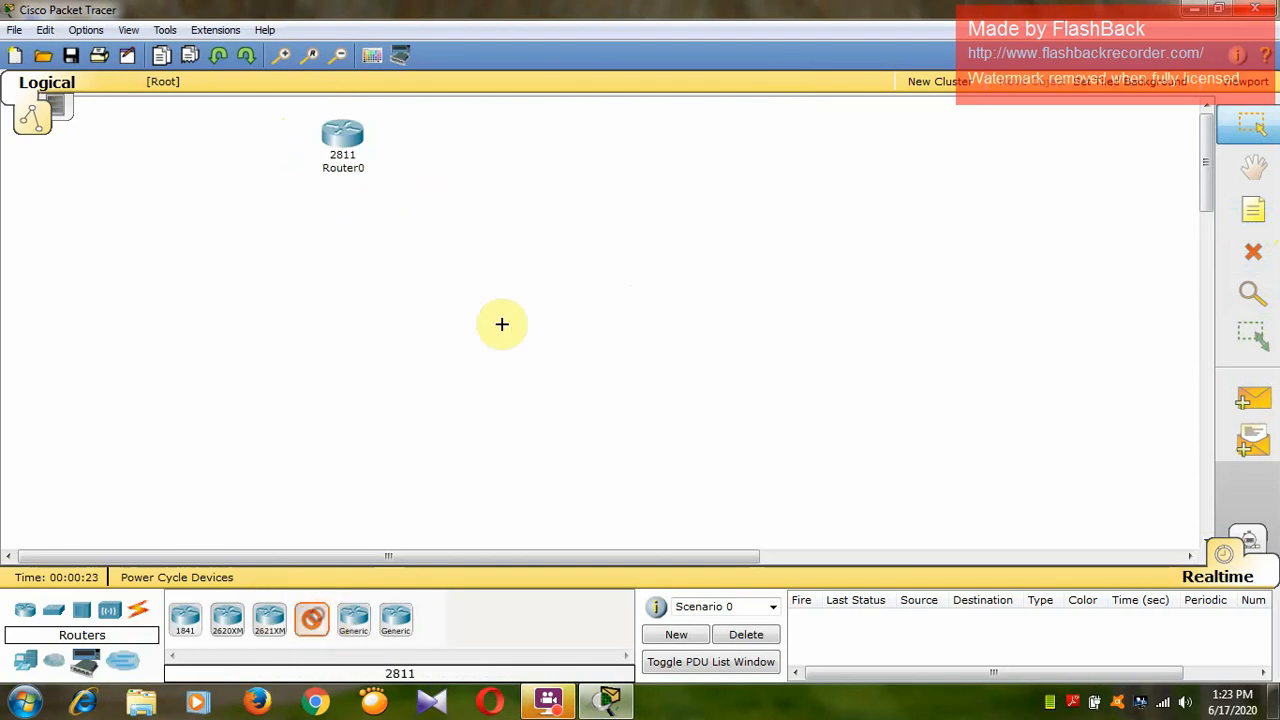
{"action": "left_click", "coordinate": [554, 136]}
{"action": "left_click", "coordinate": [332, 620]}
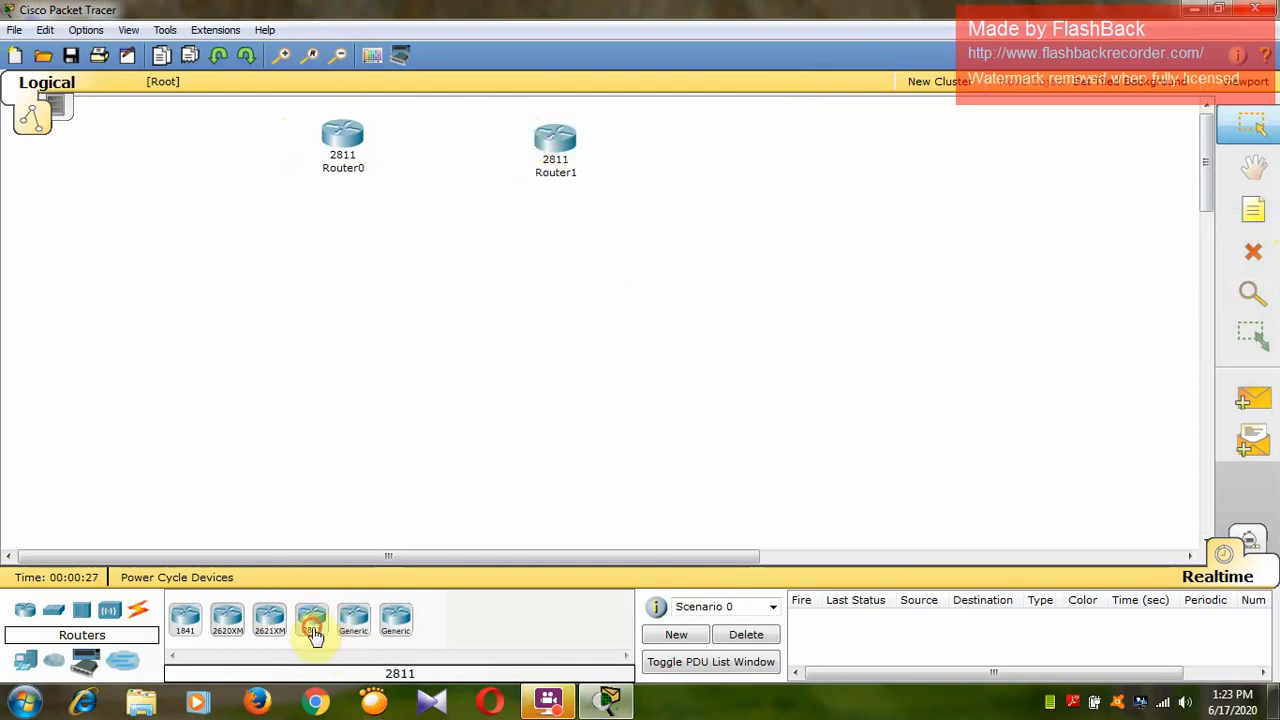
{"action": "left_click", "coordinate": [763, 143]}
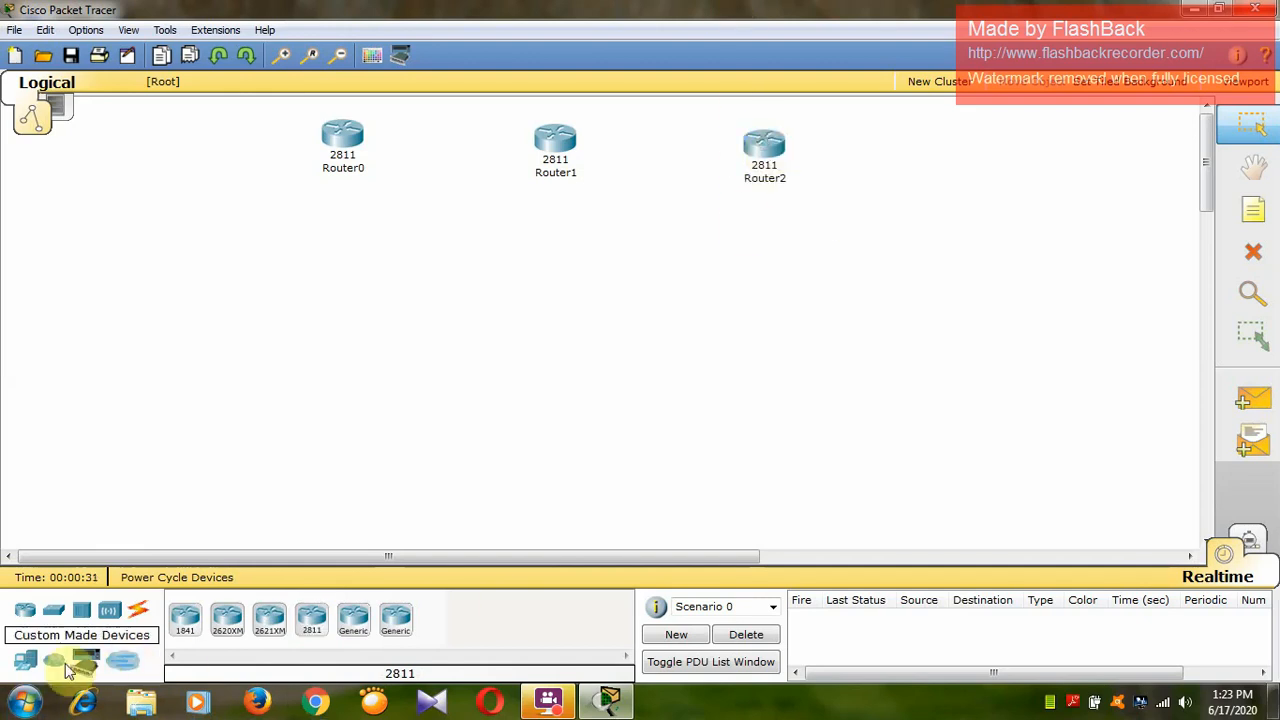
Place three generic PC-PT end devices in a row, one below each router.
{"action": "left_click", "coordinate": [26, 662]}
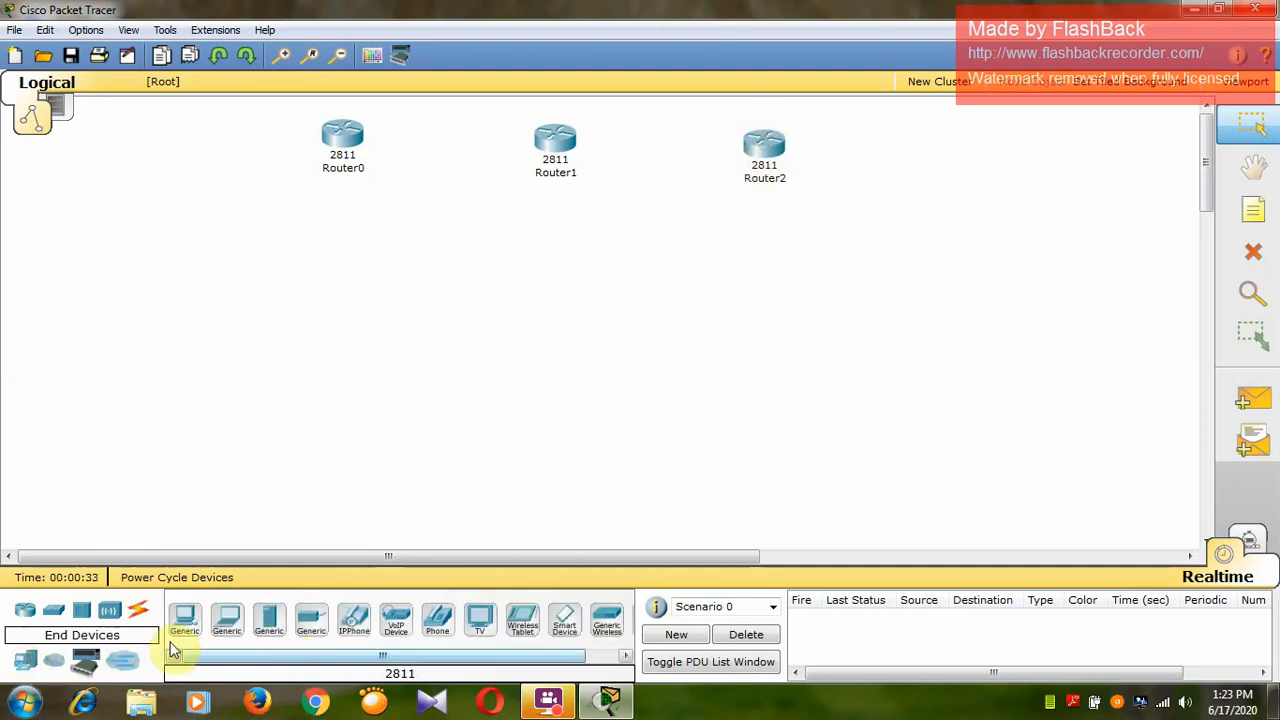
{"action": "left_click", "coordinate": [185, 620]}
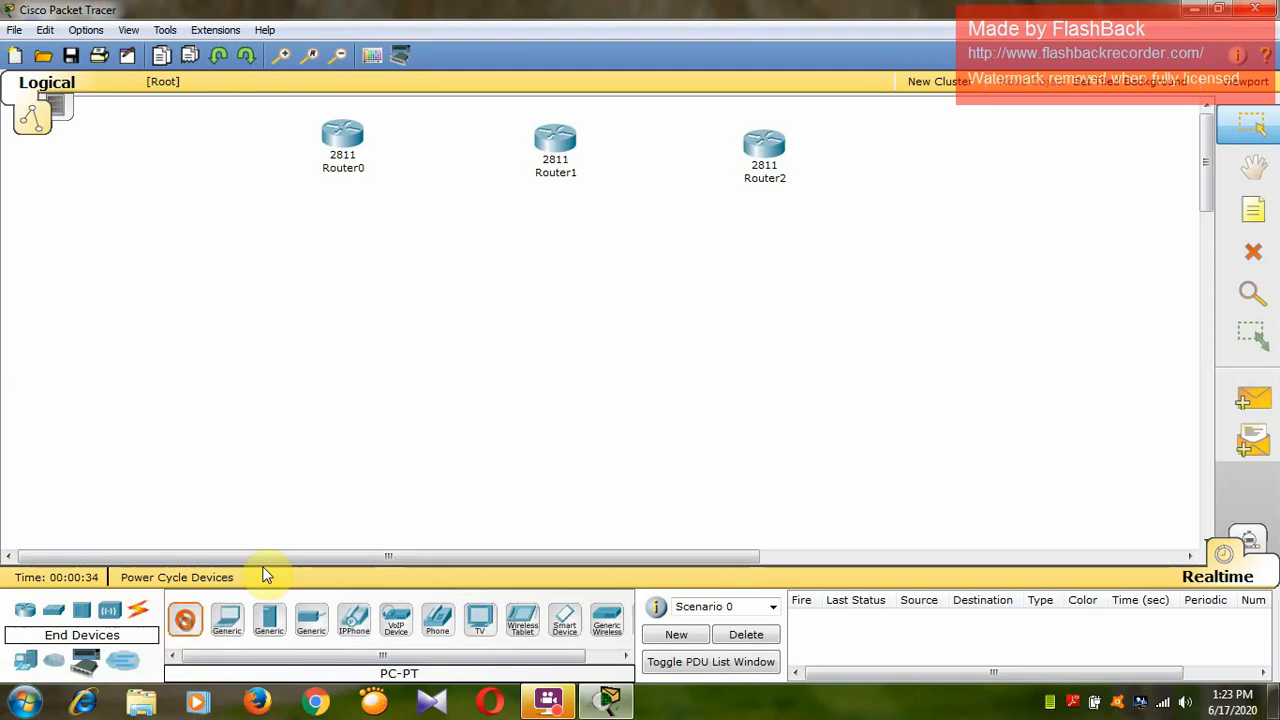
{"action": "left_click", "coordinate": [326, 464]}
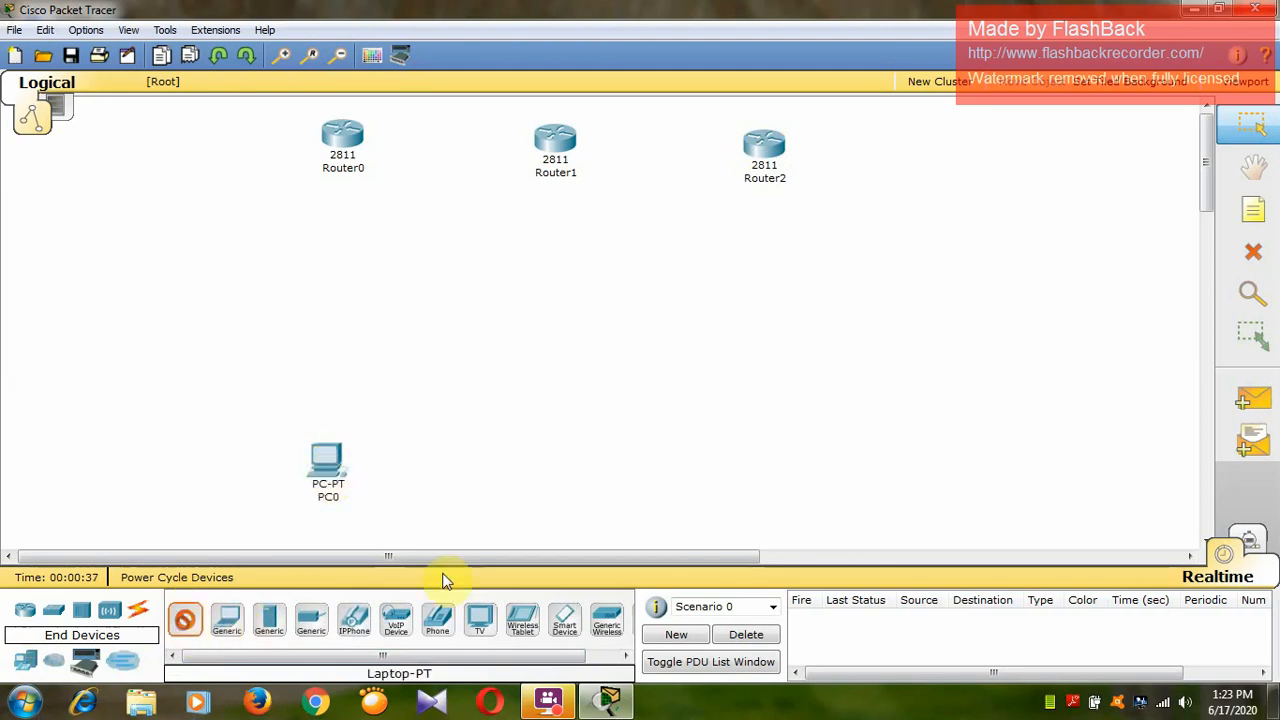
{"action": "left_click", "coordinate": [531, 464]}
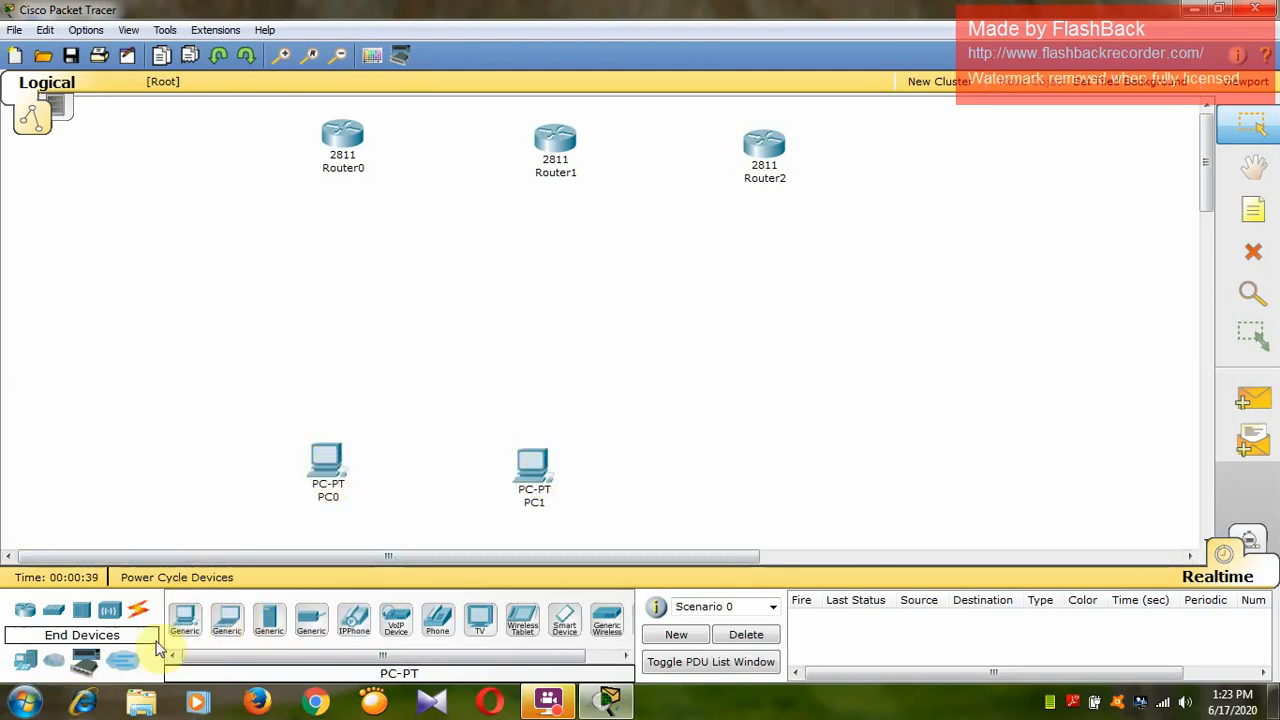
{"action": "left_click", "coordinate": [193, 620]}
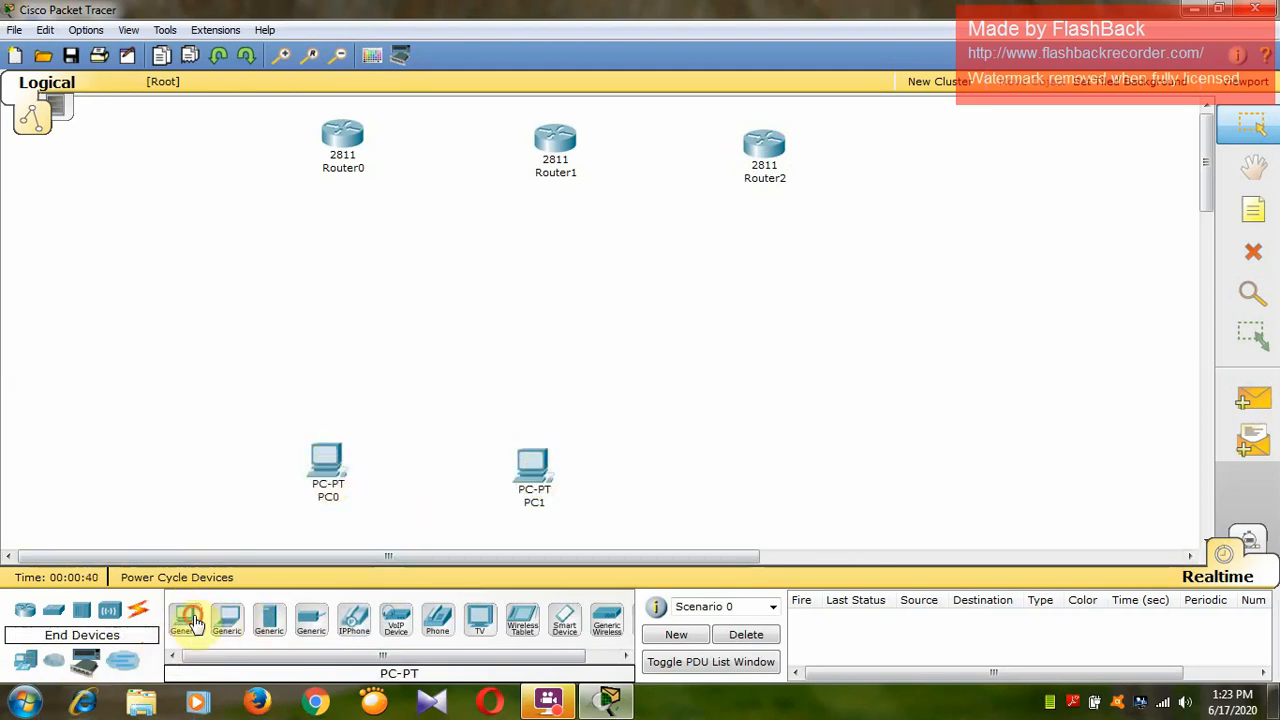
{"action": "left_click", "coordinate": [754, 466]}
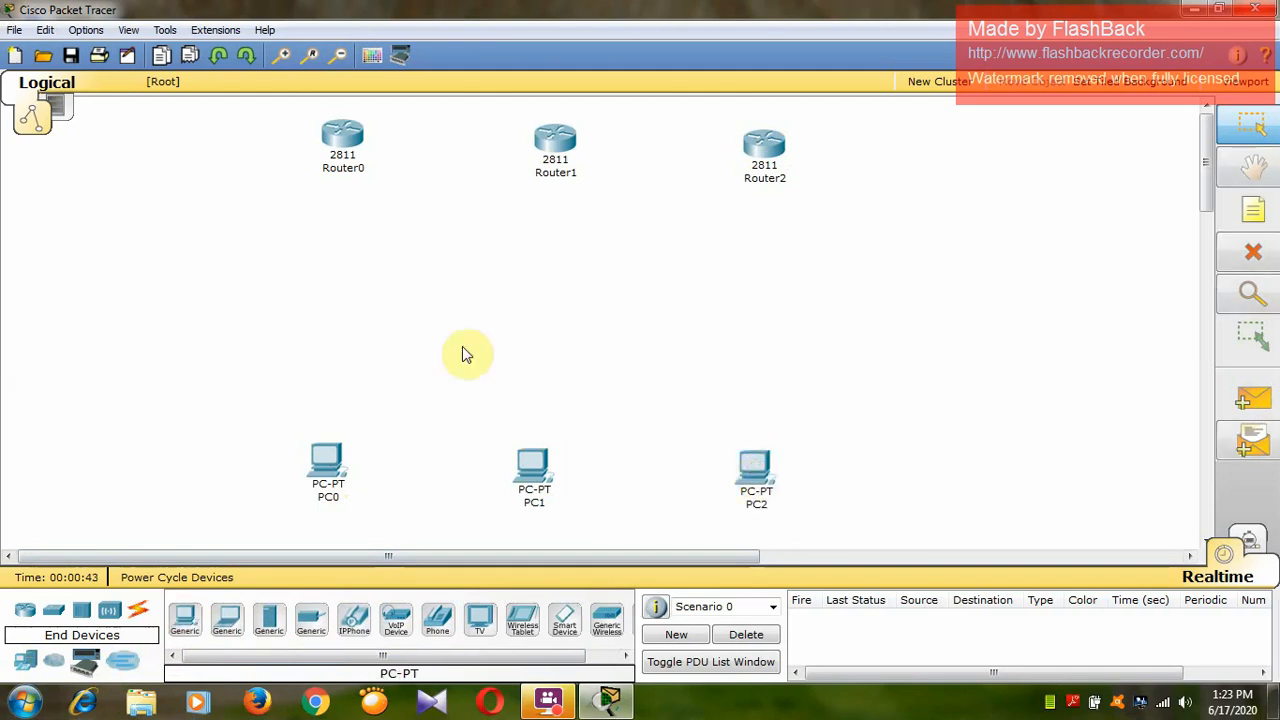
Connect PC0 to Router0 with a Copper Cross-Over cable.
{"action": "left_click", "coordinate": [143, 613]}
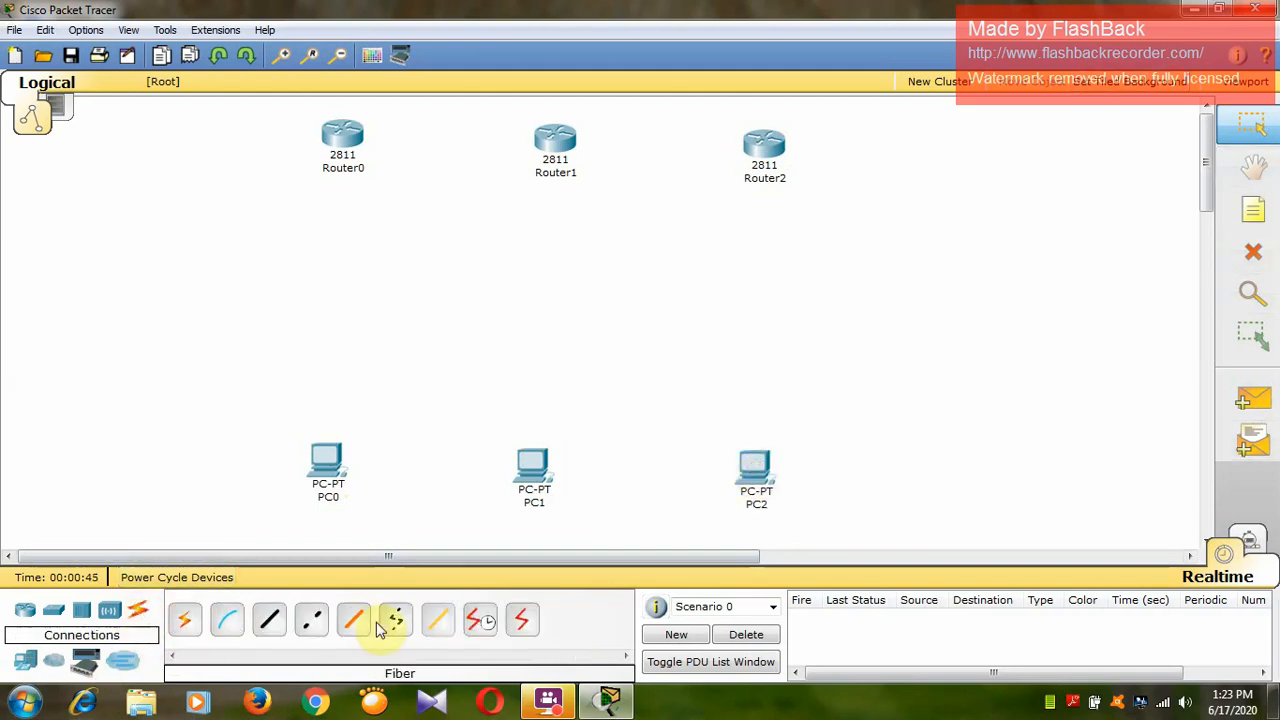
{"action": "left_click", "coordinate": [311, 620]}
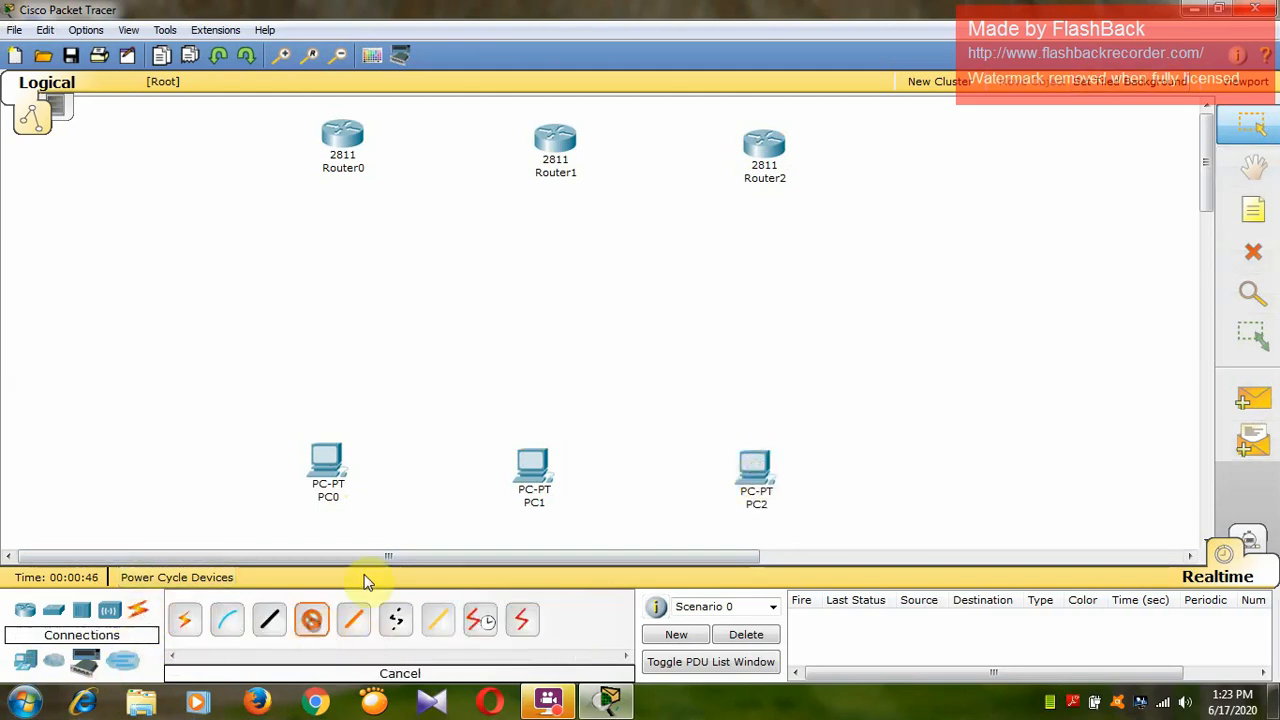
{"action": "left_click", "coordinate": [324, 455]}
{"action": "left_click", "coordinate": [345, 474]}
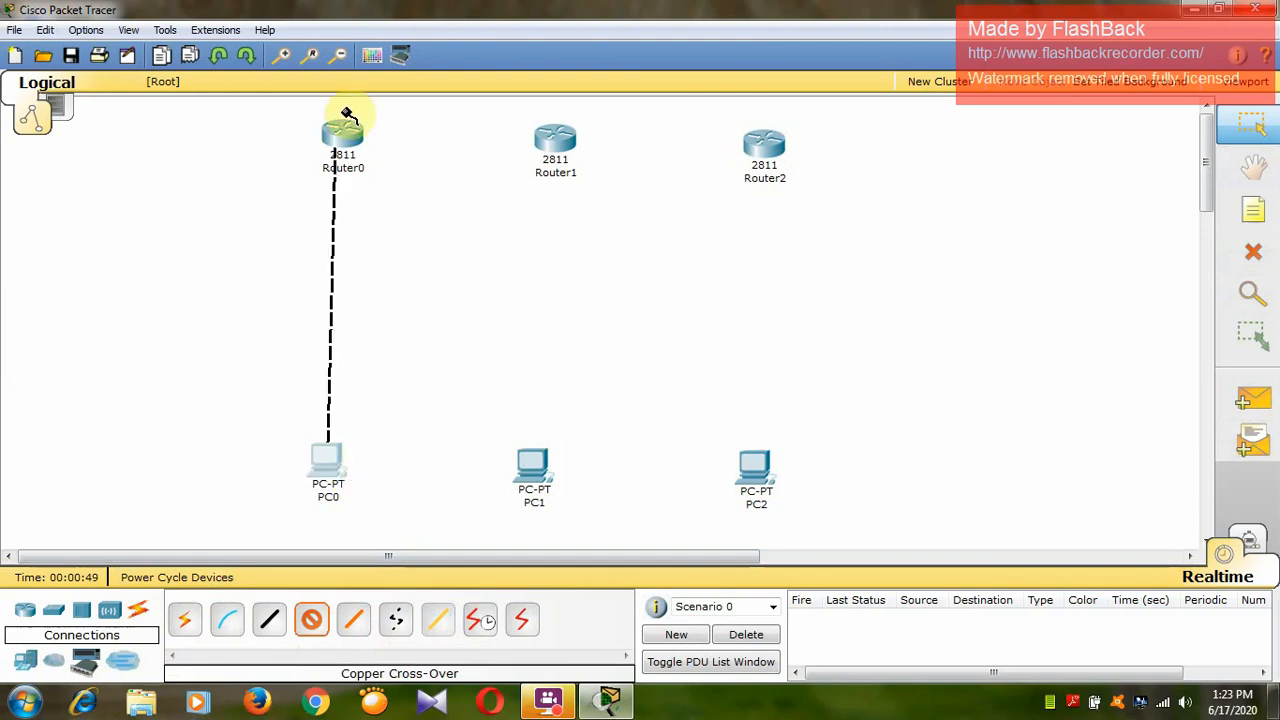
{"action": "left_click", "coordinate": [336, 137]}
{"action": "left_click", "coordinate": [352, 152]}
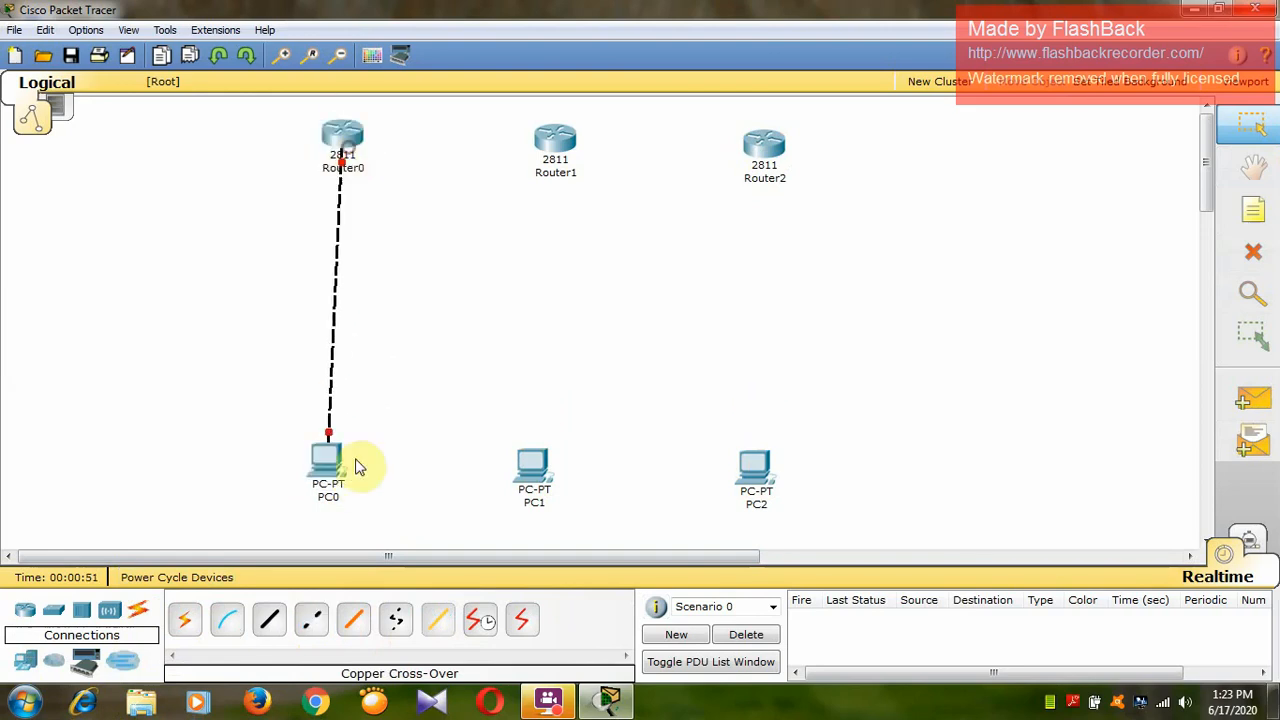
Connect PC1 to FastEthernet0/0 on Router1 with a Copper Cross-Over cable.
{"action": "left_click", "coordinate": [313, 635]}
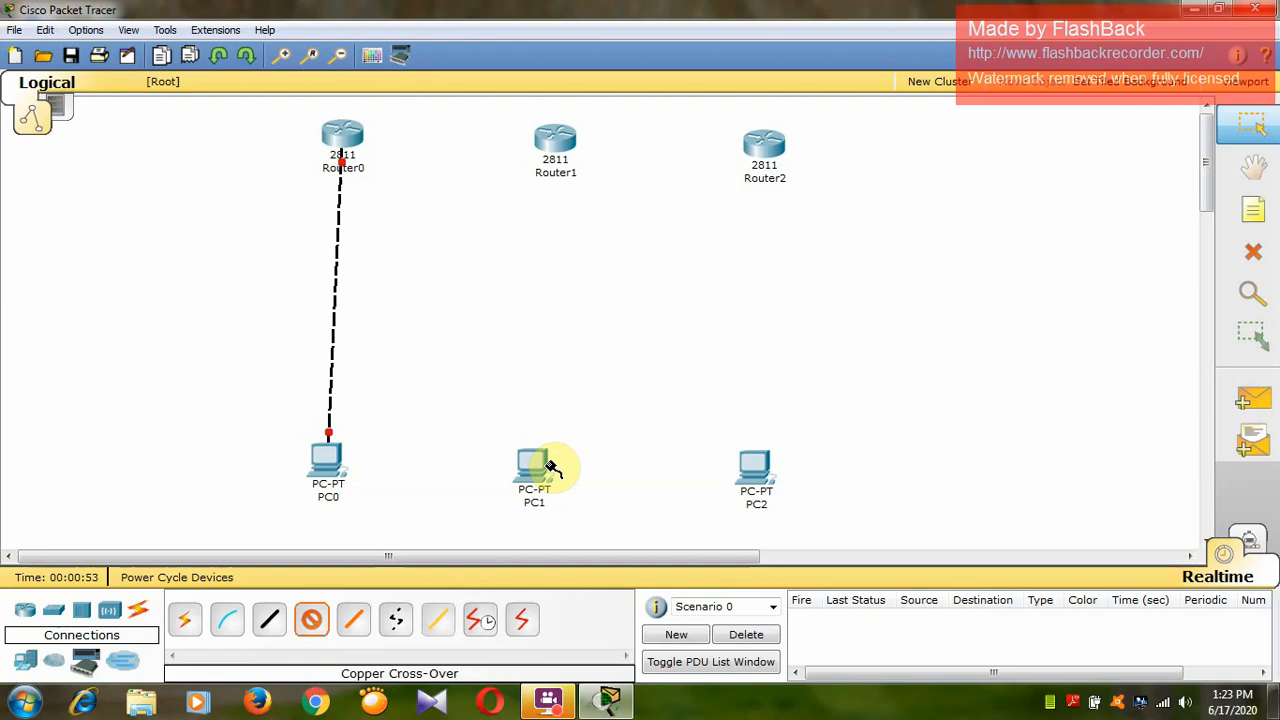
{"action": "left_click", "coordinate": [536, 470]}
{"action": "left_click", "coordinate": [562, 481]}
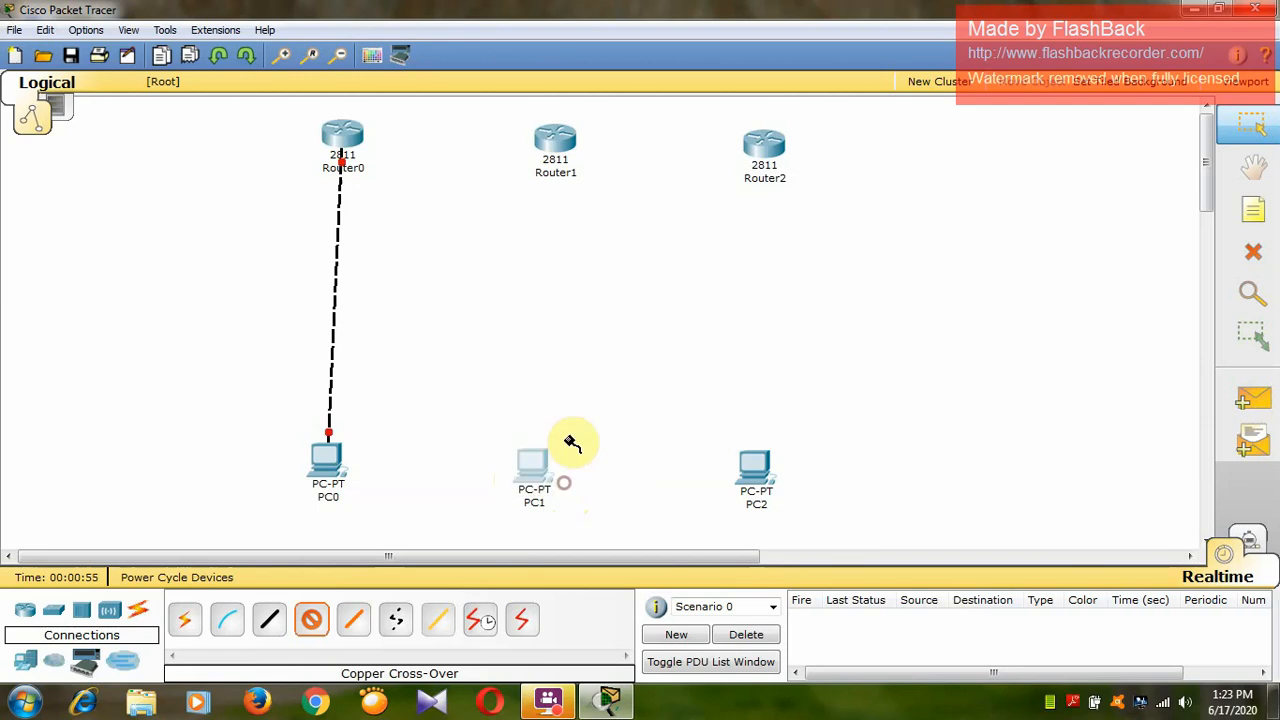
{"action": "left_click", "coordinate": [560, 154]}
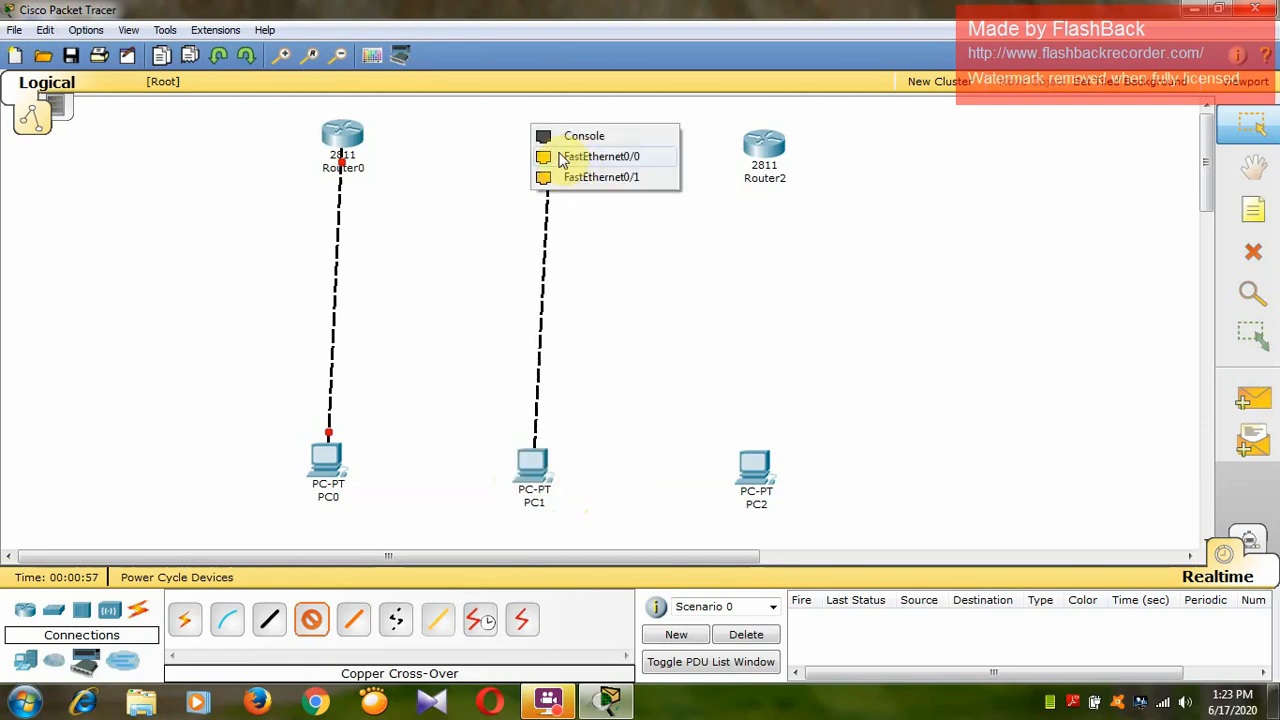
{"action": "left_click", "coordinate": [577, 160]}
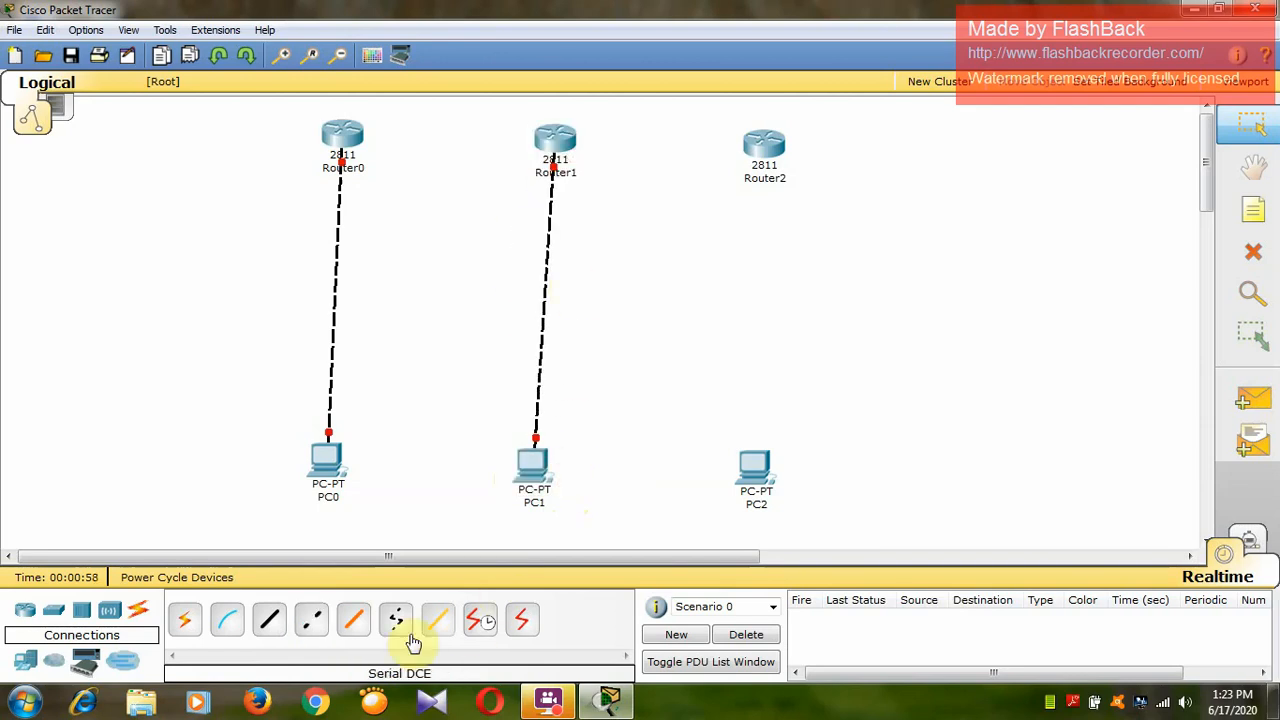
Connect PC2 to FastEthernet0/0 on Router2 with a Copper Cross-Over cable.
{"action": "left_click", "coordinate": [320, 628]}
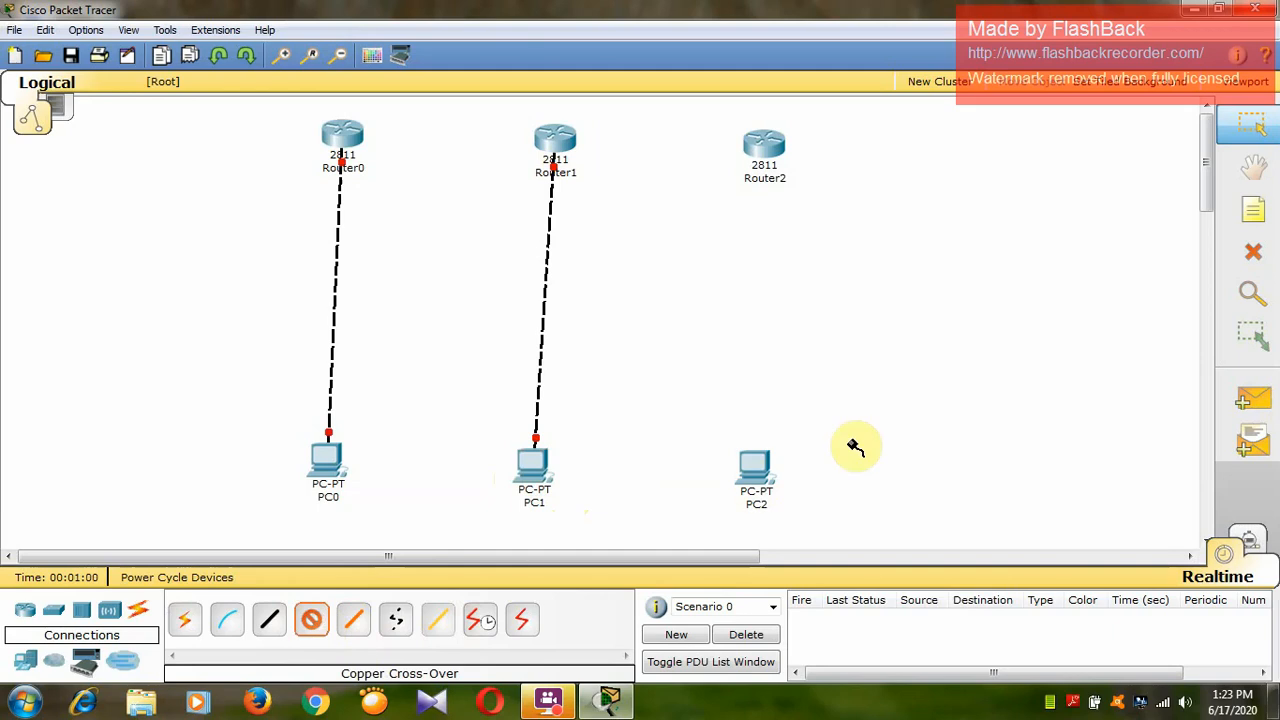
{"action": "left_click", "coordinate": [757, 475]}
{"action": "left_click", "coordinate": [791, 483]}
{"action": "left_click", "coordinate": [764, 146]}
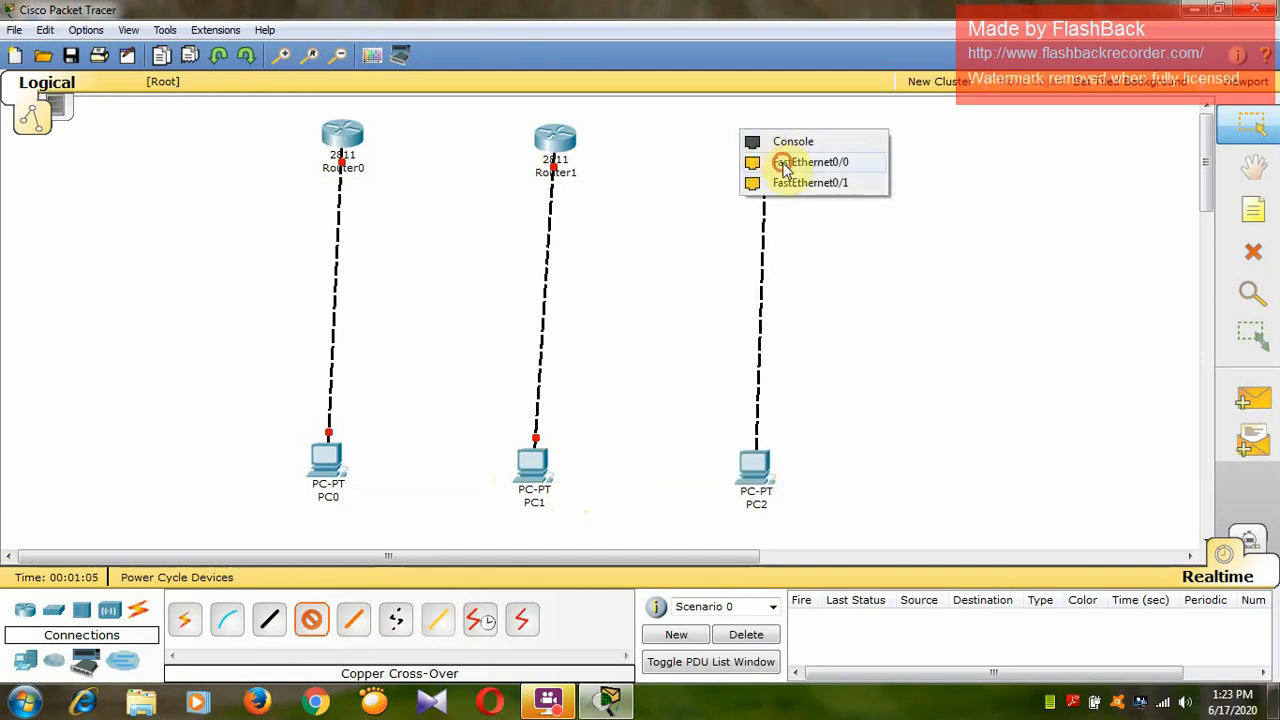
{"action": "left_click", "coordinate": [785, 166]}
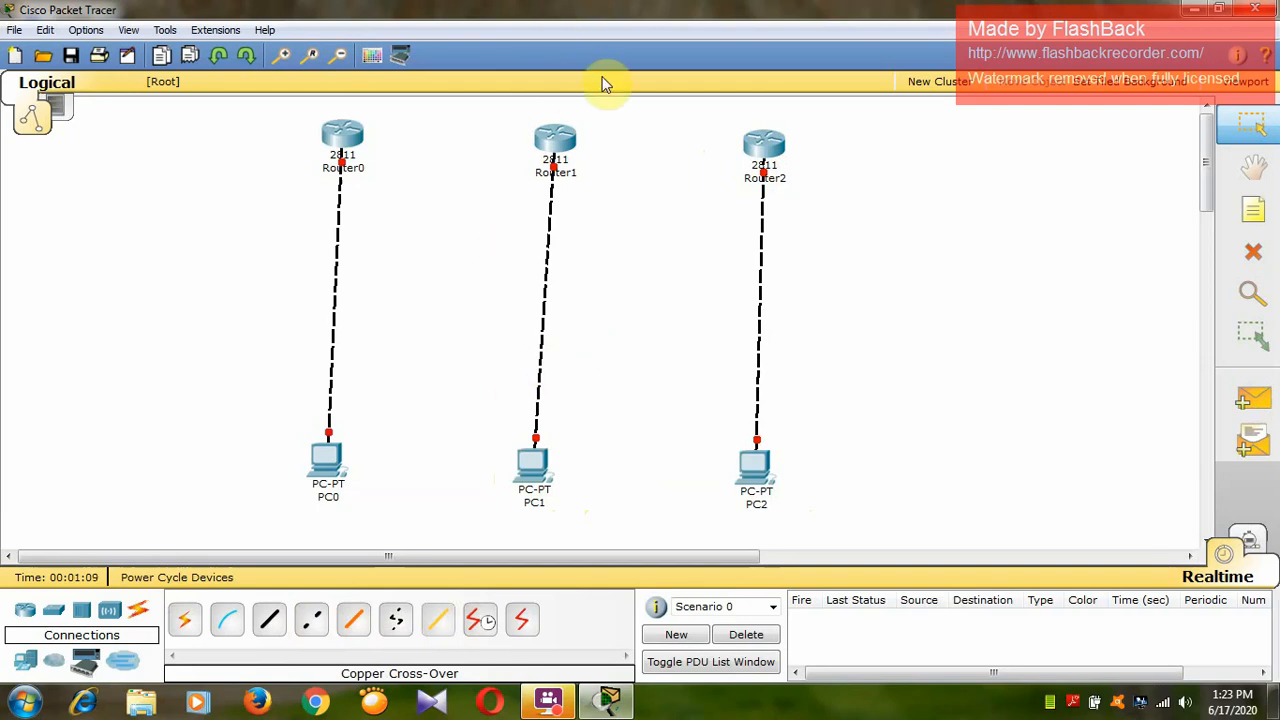
Install a WIC-1T module in an empty small slot of Router0 while it is powered off, and switch the router back on.
{"action": "left_click", "coordinate": [344, 140]}
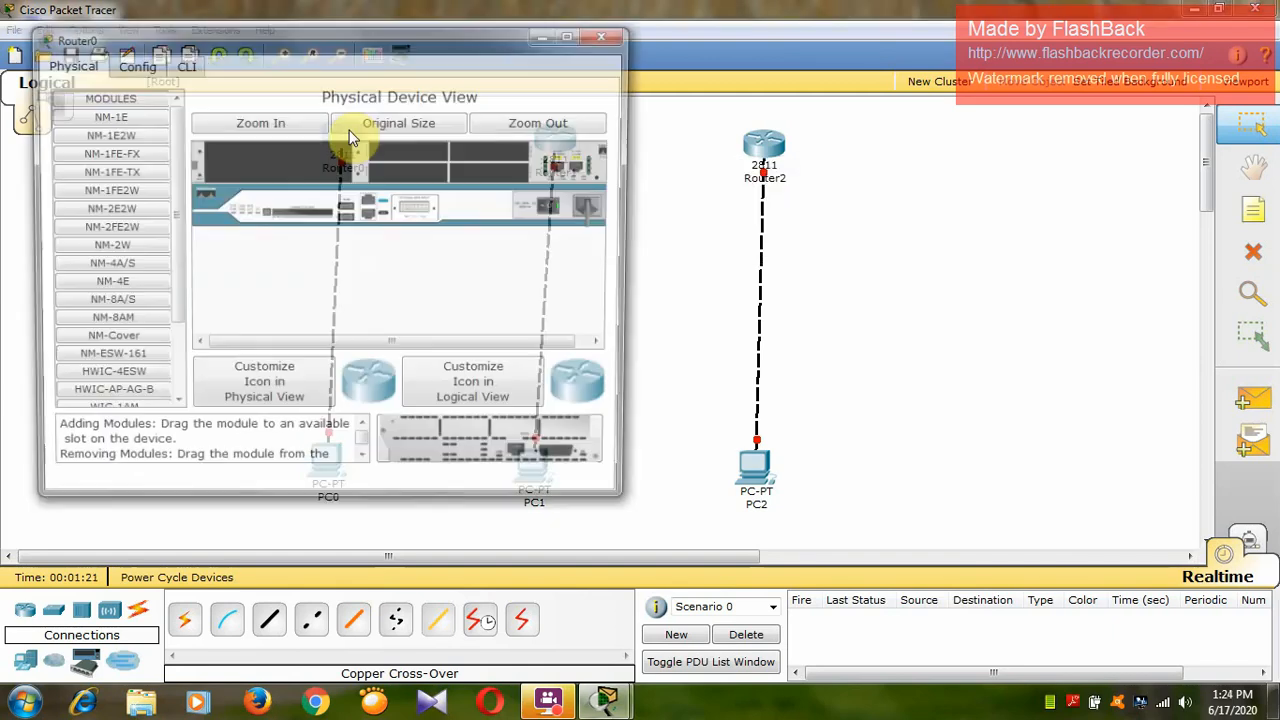
{"action": "left_click", "coordinate": [575, 37]}
{"action": "left_click", "coordinate": [414, 94]}
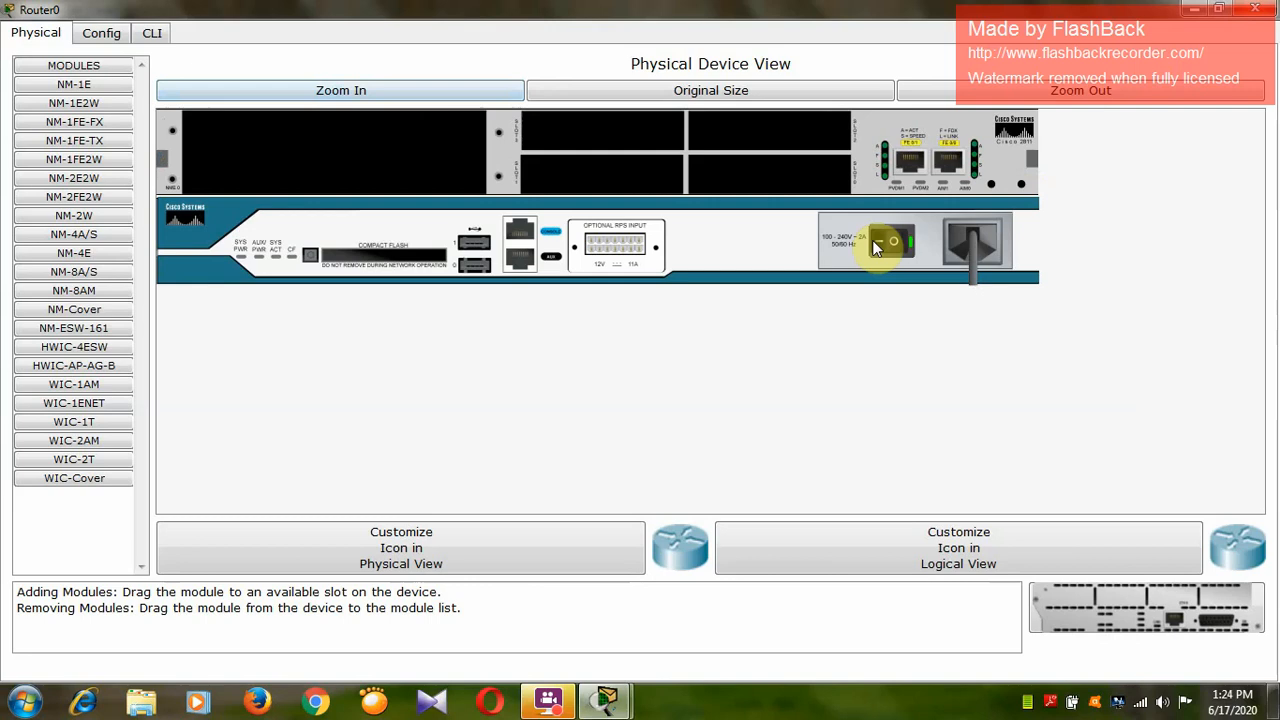
{"action": "left_click", "coordinate": [77, 424]}
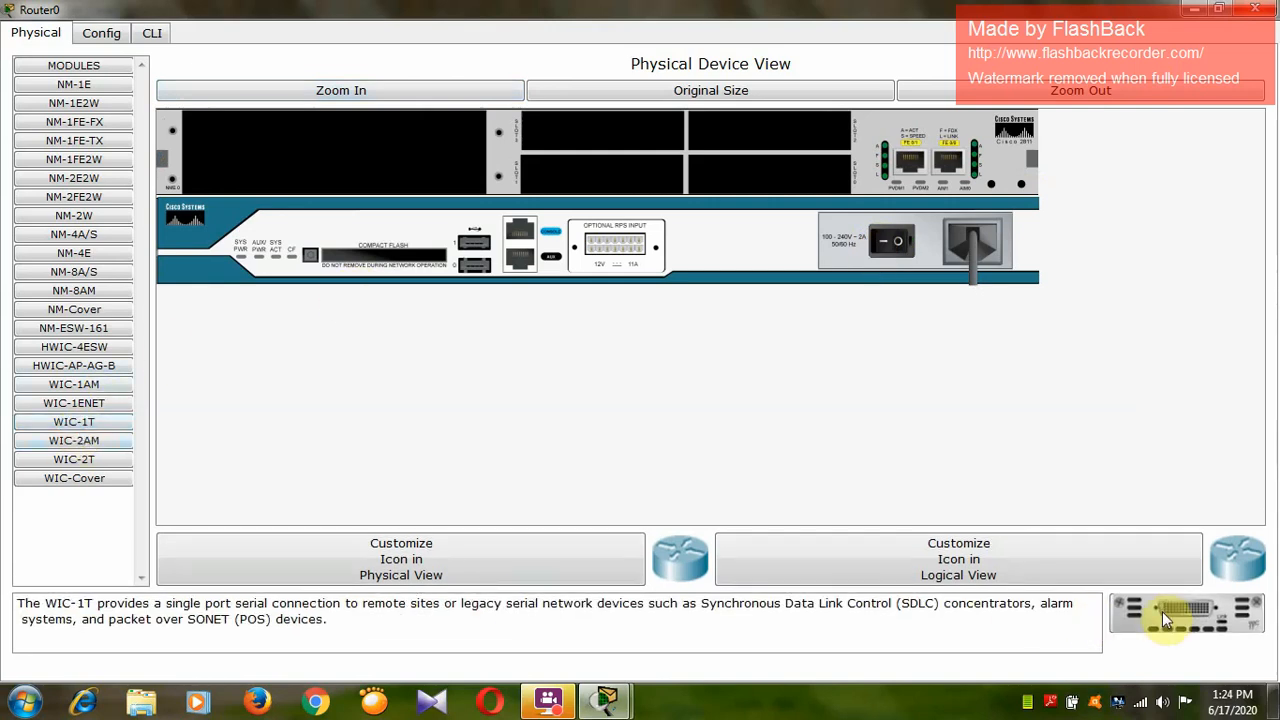
{"action": "left_click_drag", "start_coordinate": [1162, 611], "coordinate": [727, 143]}
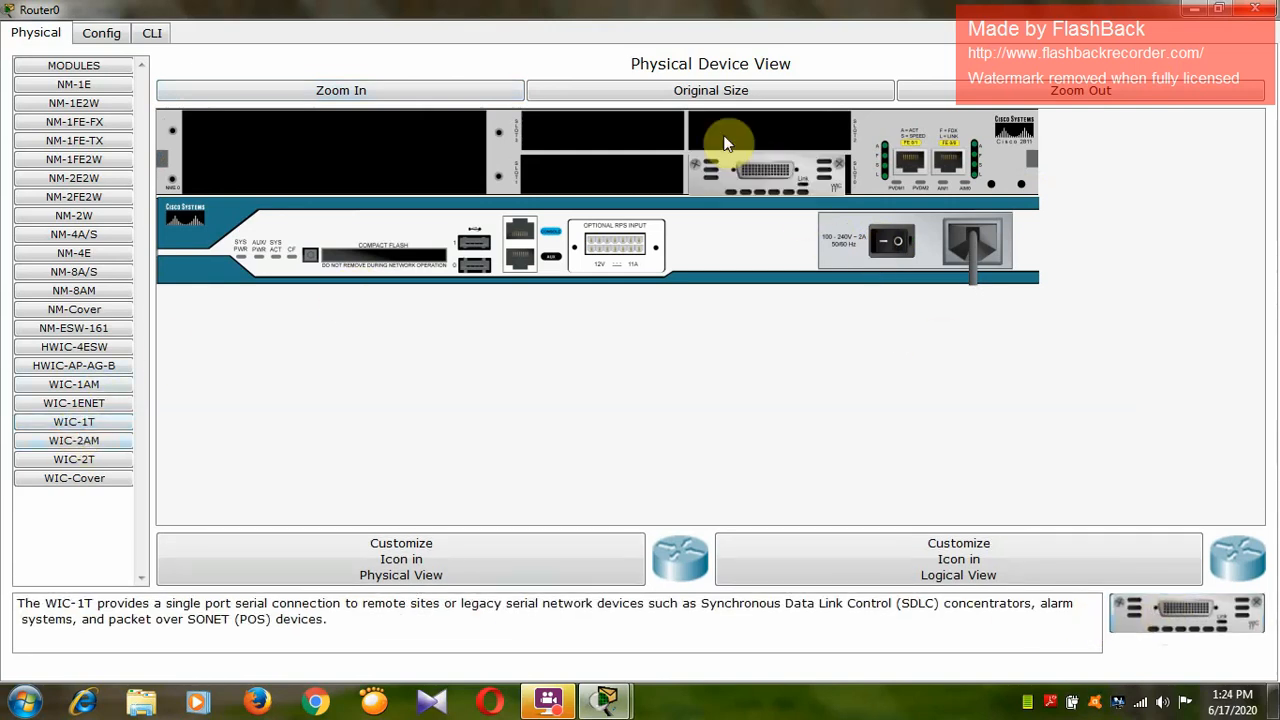
{"action": "left_click", "coordinate": [893, 238]}
{"action": "left_click", "coordinate": [1254, 8]}
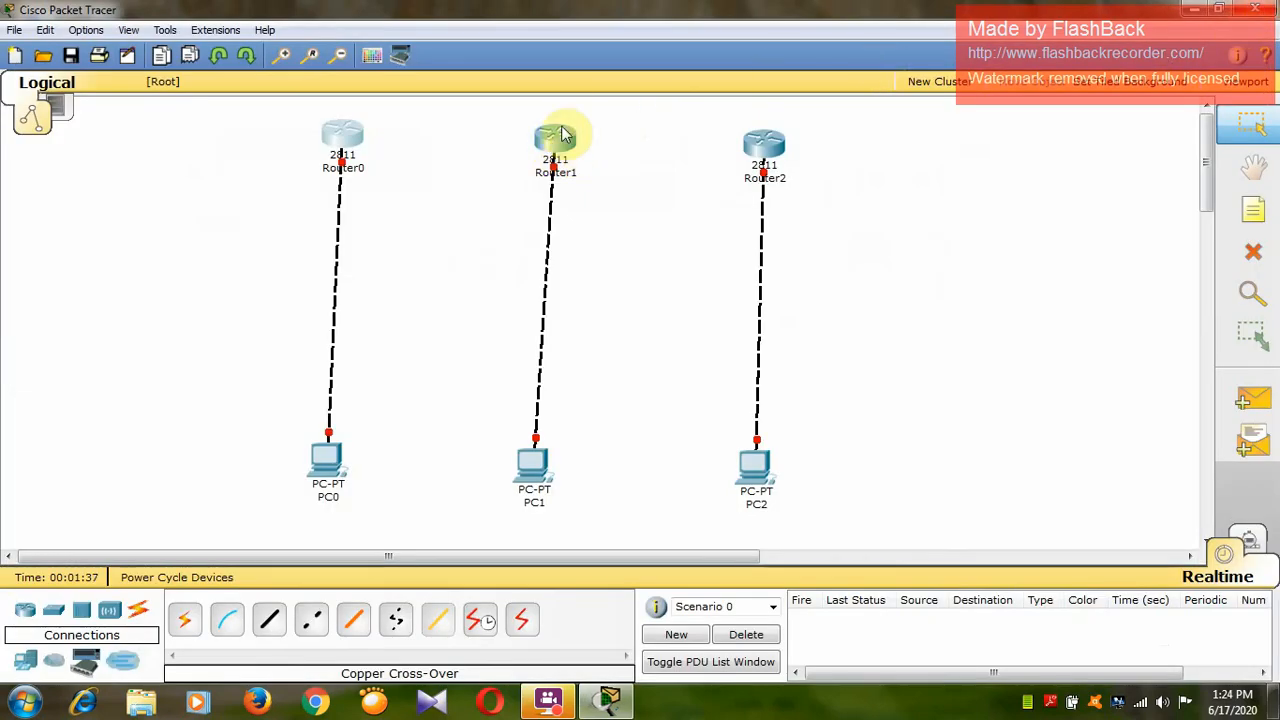
Switch off Router1, install WIC-1T modules in its two lower small slots, and switch the router back on.
{"action": "mouse_move", "coordinate": [556, 140]}
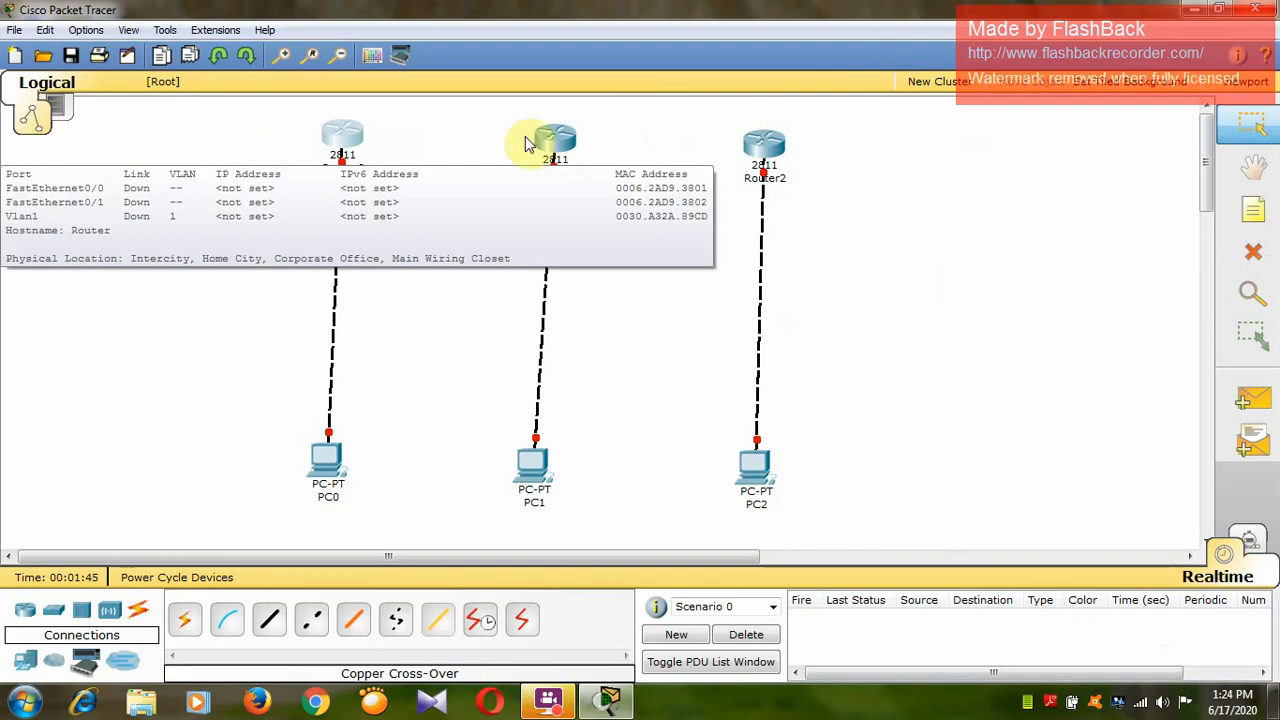
{"action": "mouse_move", "coordinate": [775, 145]}
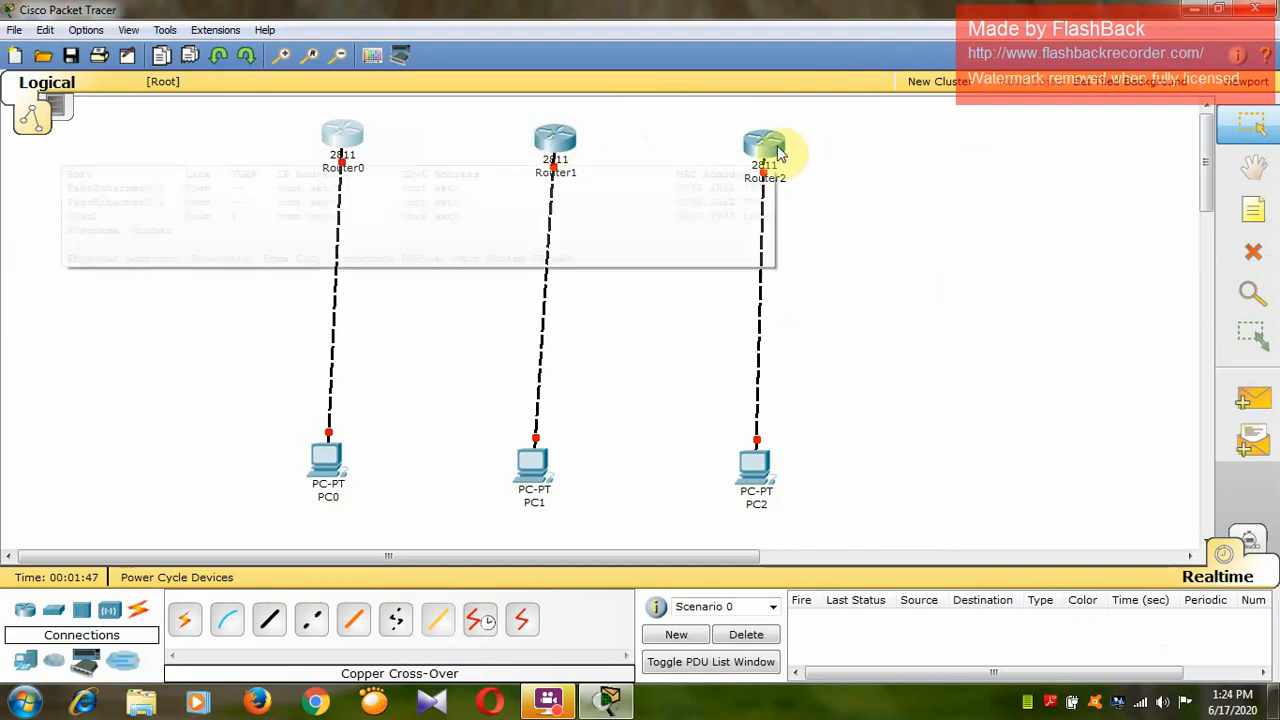
{"action": "left_click", "coordinate": [560, 148]}
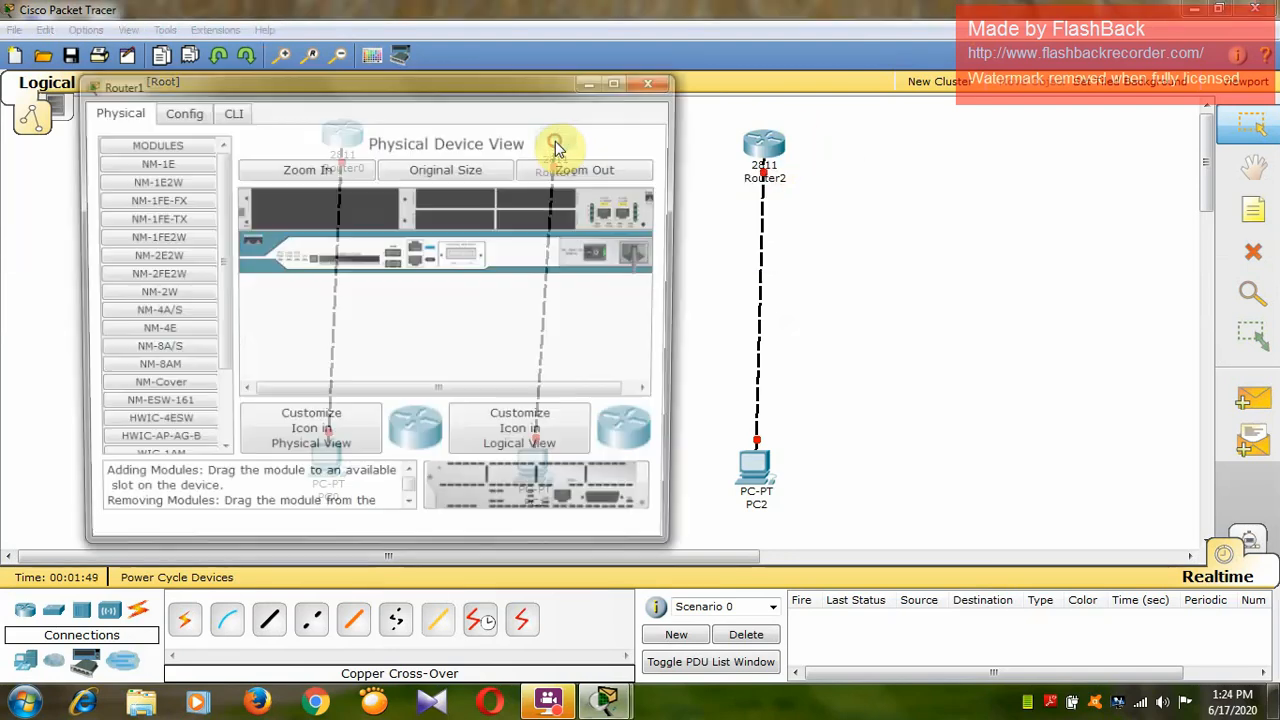
{"action": "left_click", "coordinate": [620, 80]}
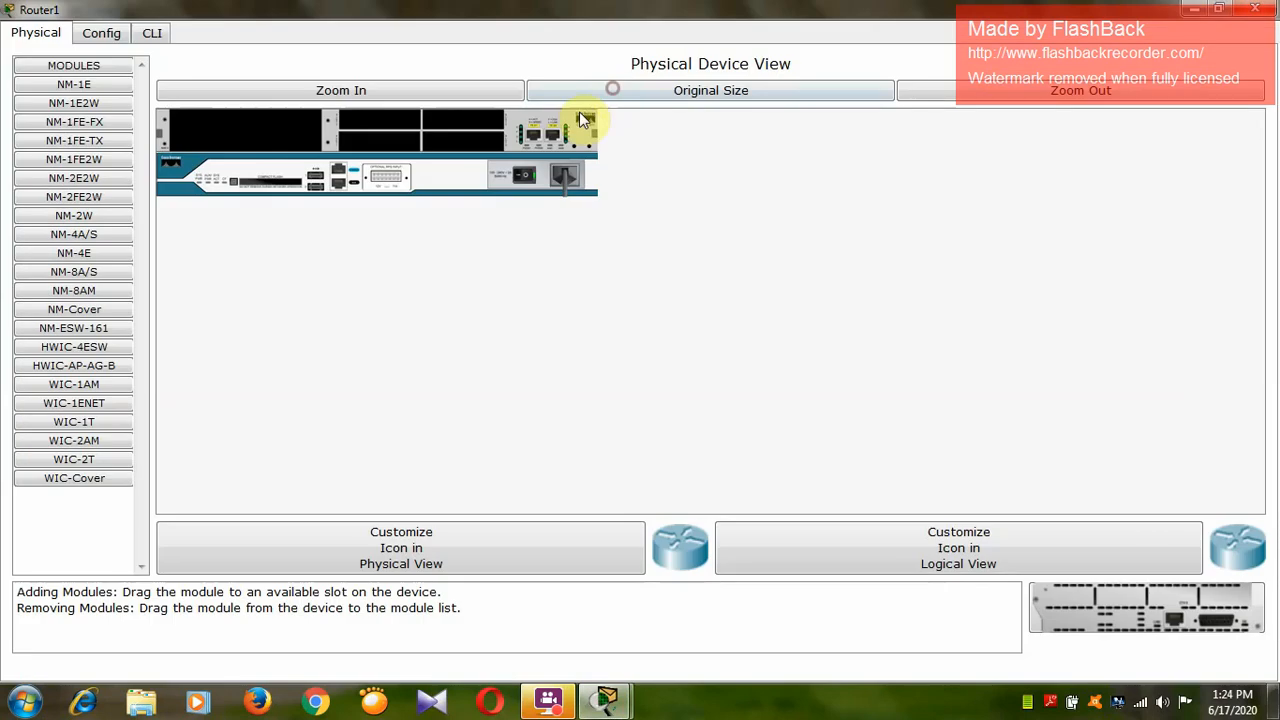
{"action": "left_click", "coordinate": [423, 88]}
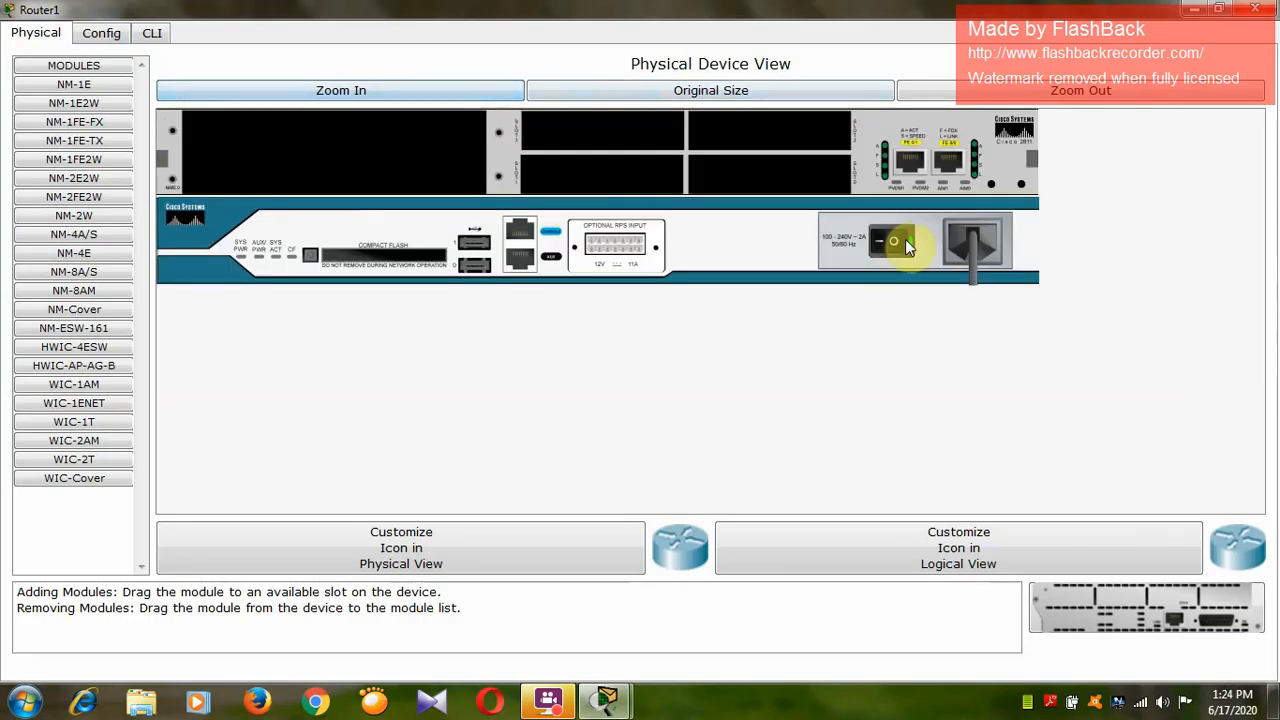
{"action": "left_click", "coordinate": [900, 241]}
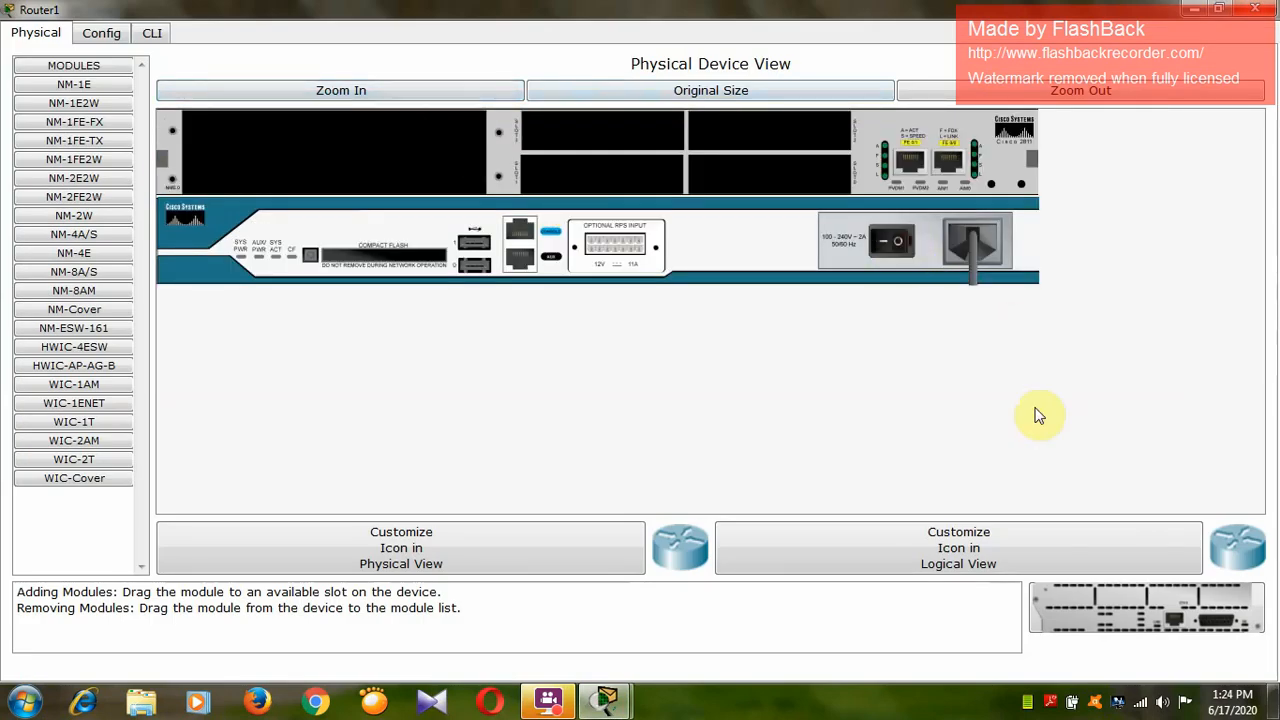
{"action": "left_click", "coordinate": [40, 423]}
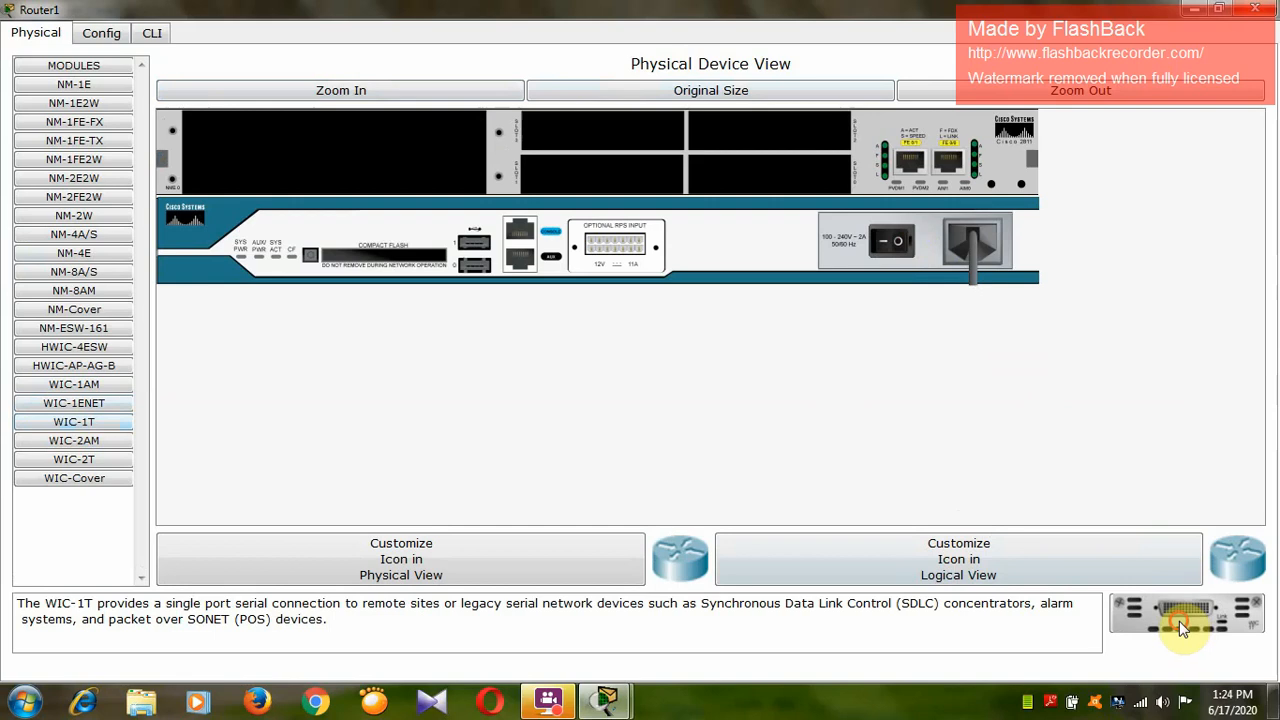
{"action": "left_click_drag", "start_coordinate": [1179, 621], "coordinate": [767, 171]}
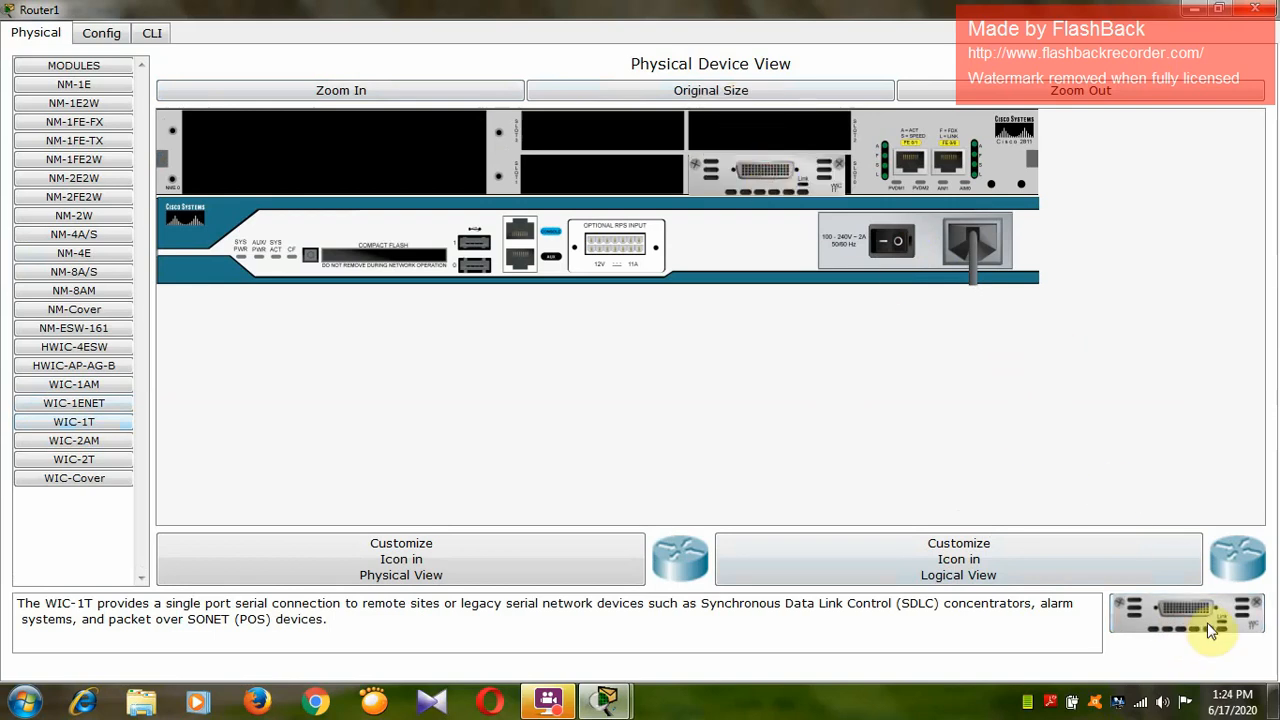
{"action": "left_click_drag", "start_coordinate": [1210, 628], "coordinate": [590, 171]}
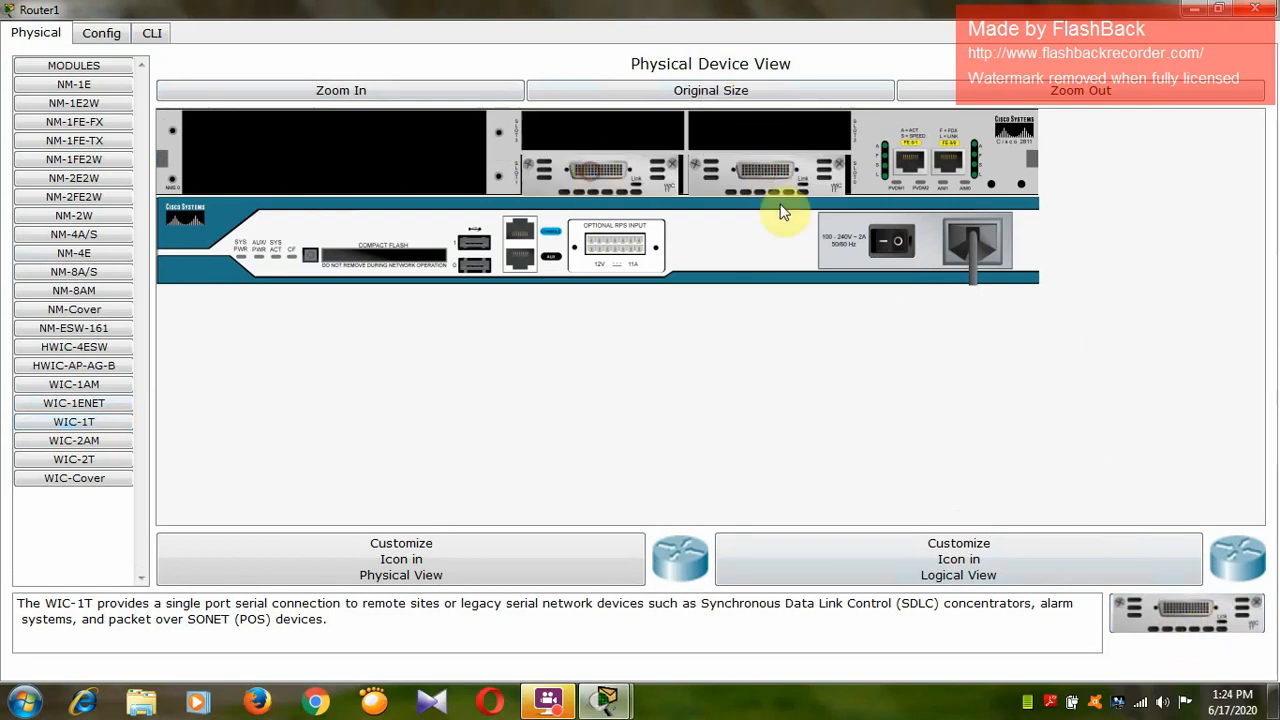
{"action": "left_click", "coordinate": [1258, 12]}
Switch off Router2, install one WIC-1T module in its lower small slot nearest the Ethernet ports, and switch it back on.
{"action": "left_click", "coordinate": [765, 146]}
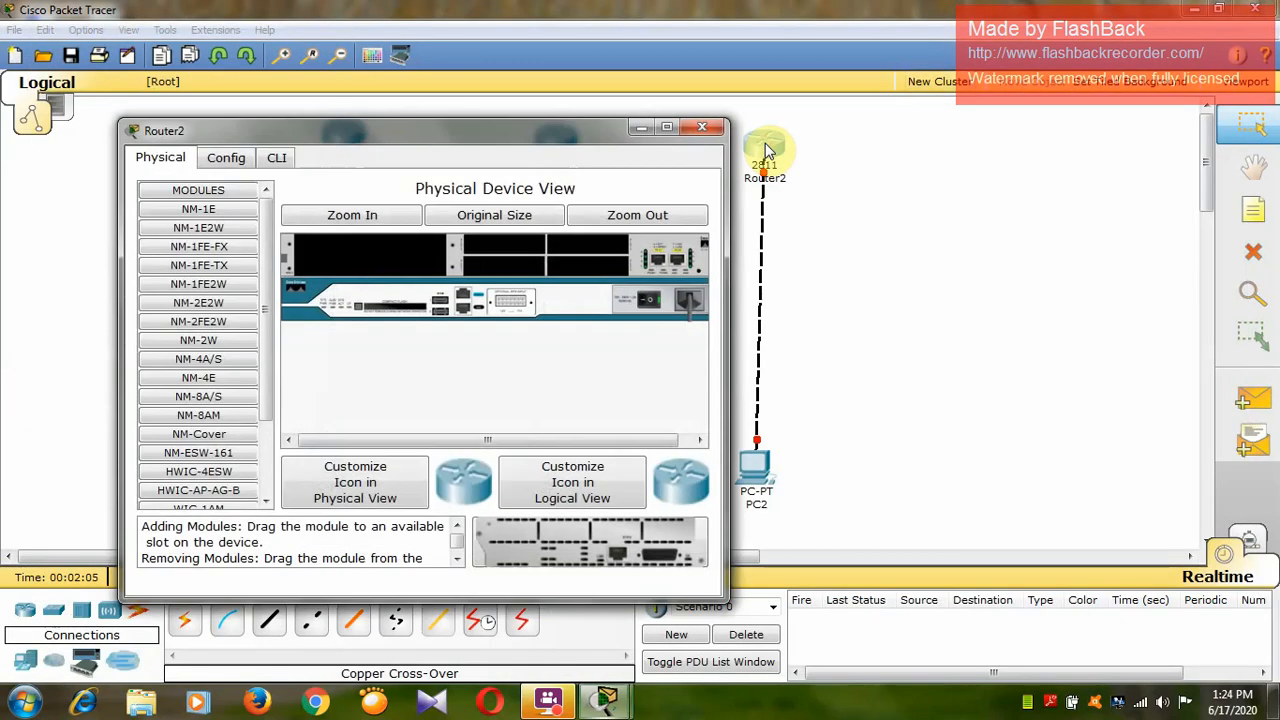
{"action": "left_click", "coordinate": [665, 129]}
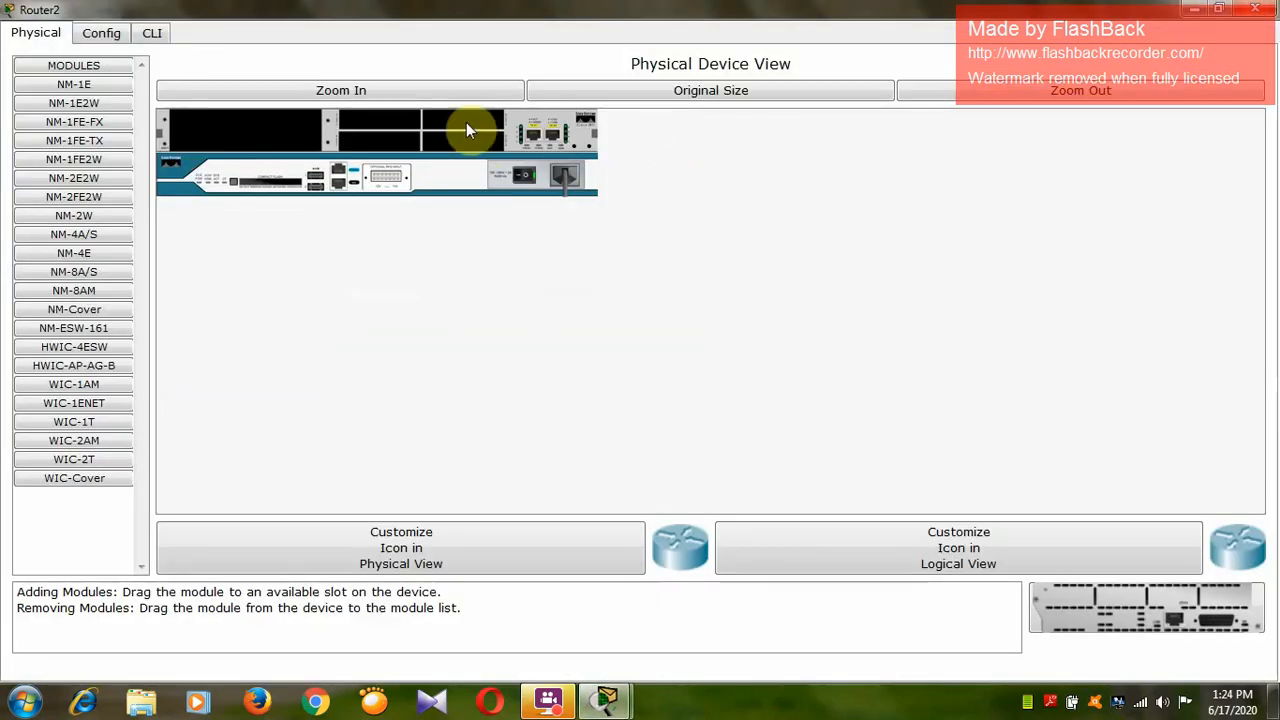
{"action": "left_click", "coordinate": [455, 93]}
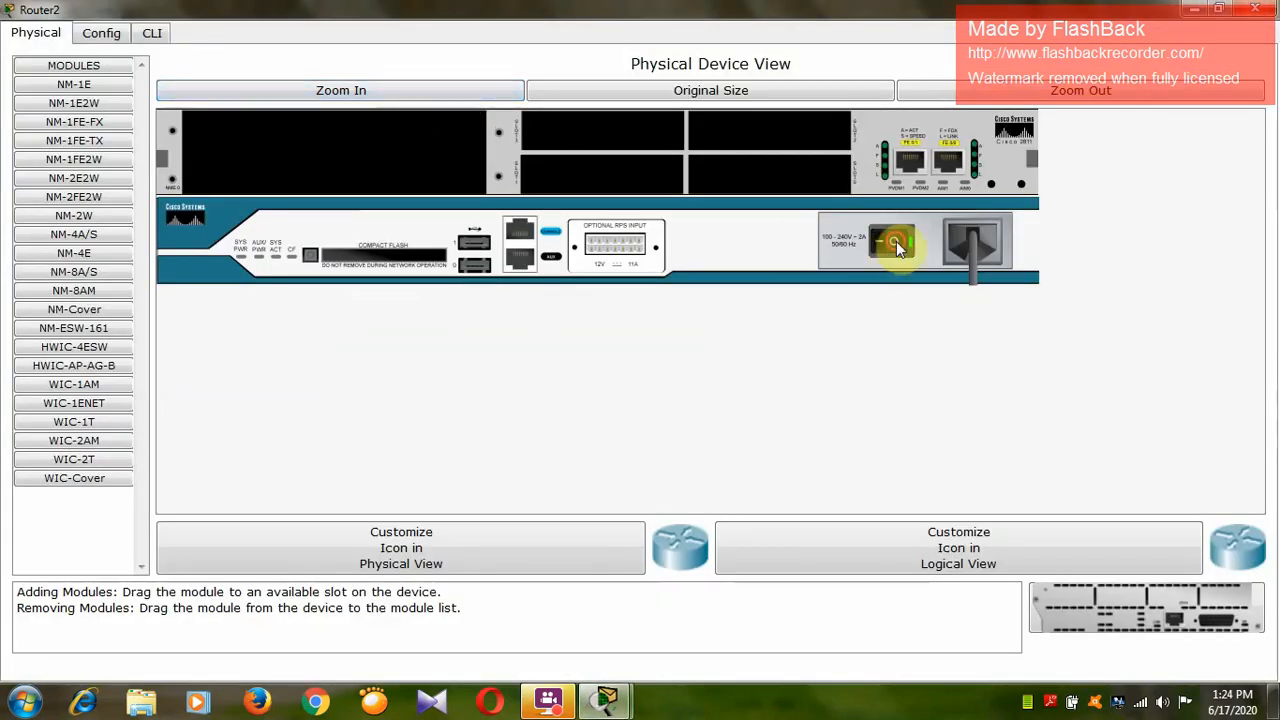
{"action": "left_click", "coordinate": [891, 250]}
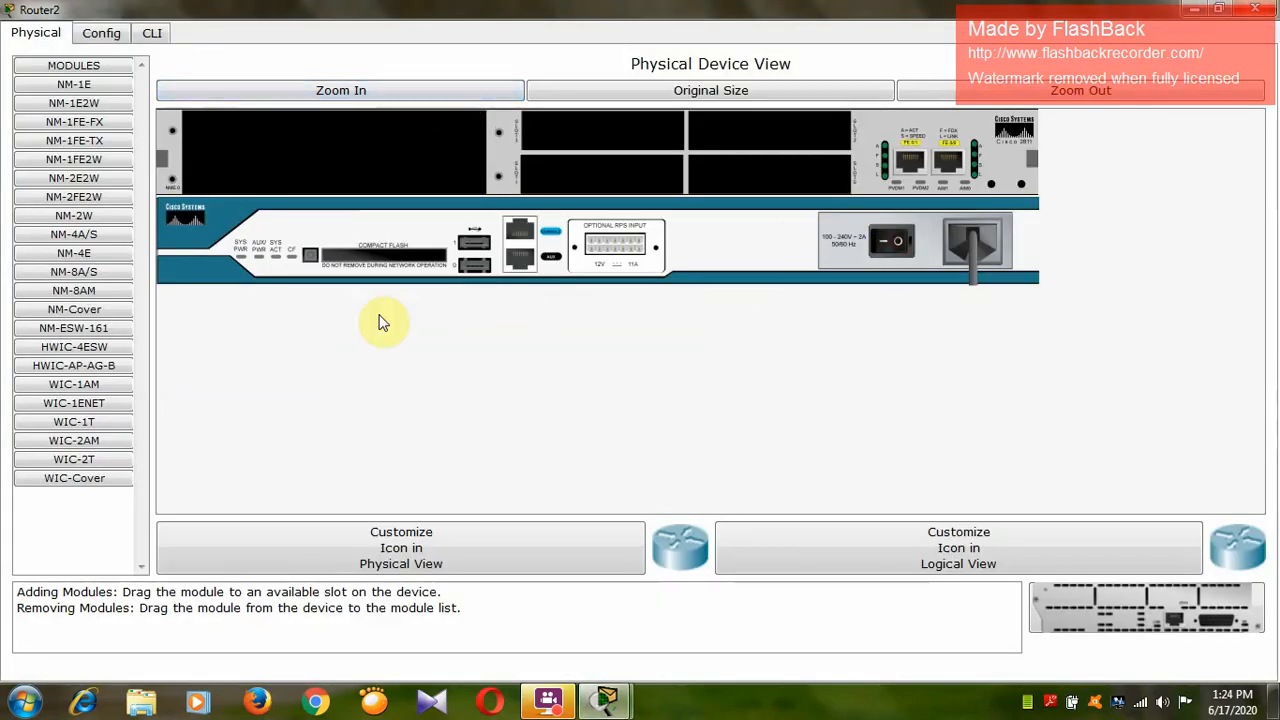
{"action": "left_click", "coordinate": [58, 422]}
{"action": "left_click_drag", "start_coordinate": [1203, 625], "coordinate": [800, 186]}
{"action": "left_click", "coordinate": [898, 245]}
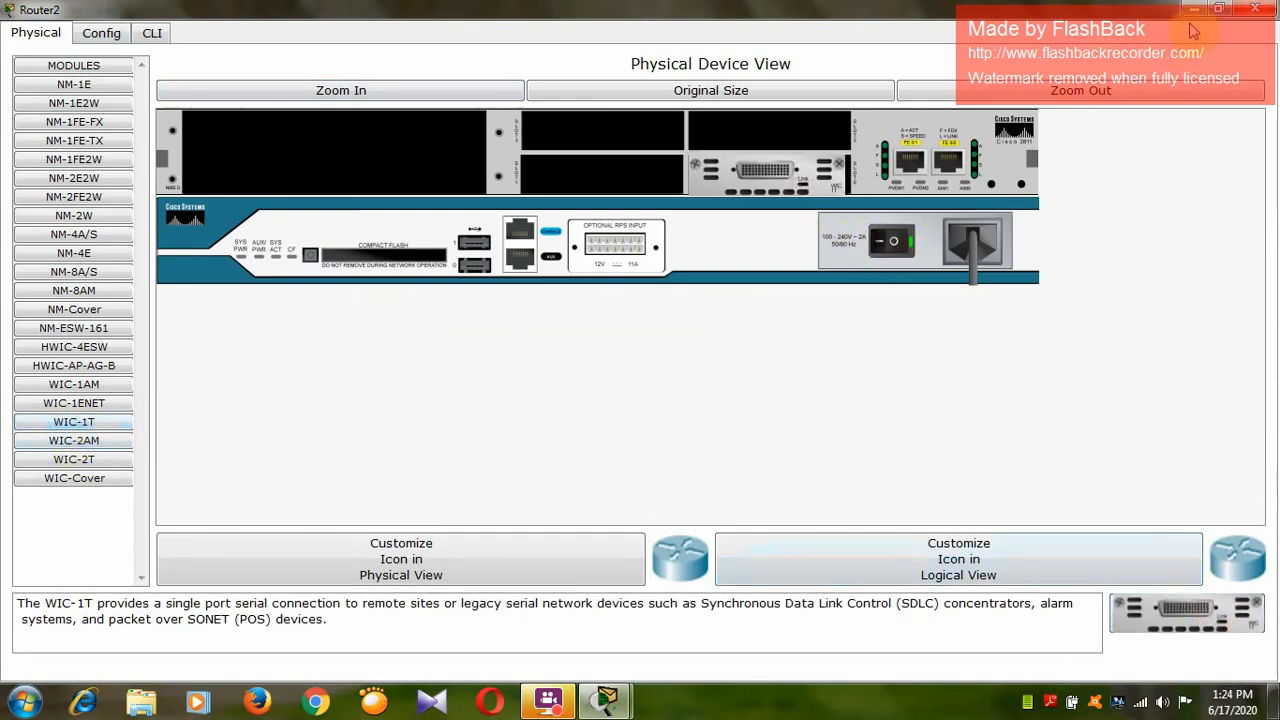
{"action": "left_click", "coordinate": [1255, 9]}
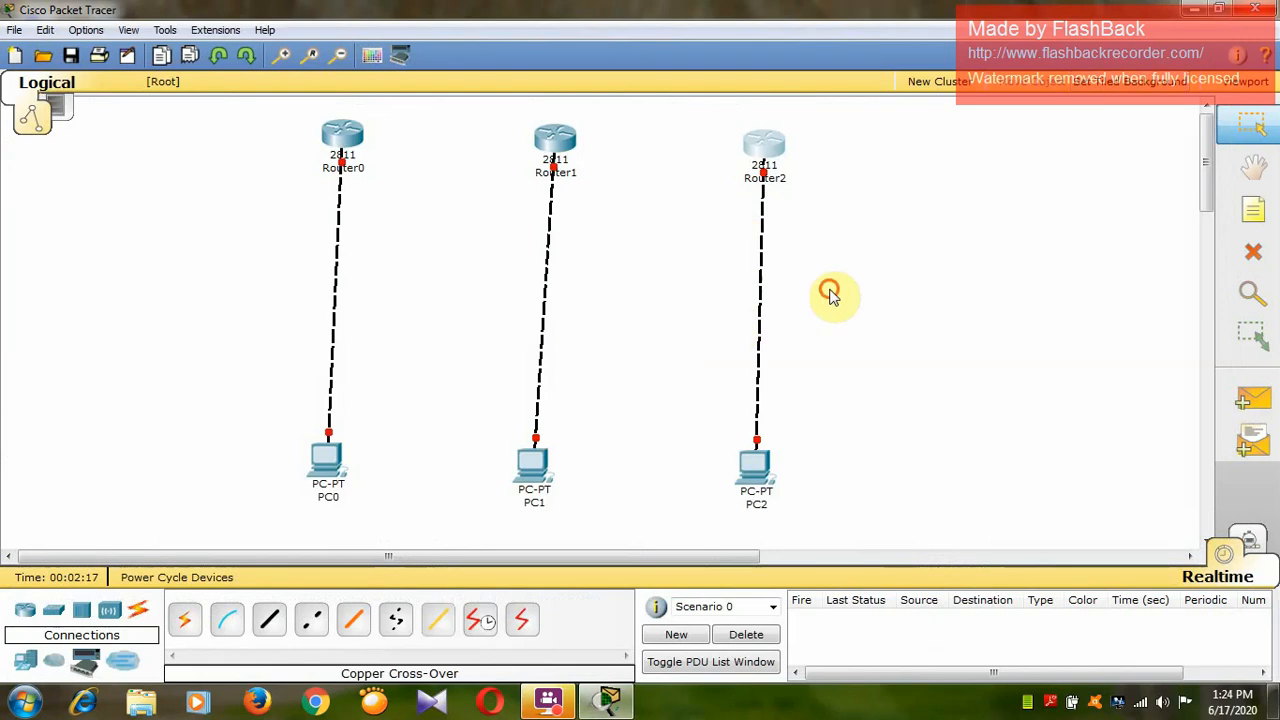
Connect Router0 to Router1 and Router1 to Router2 using the automatically chosen connection type.
{"action": "left_click", "coordinate": [184, 617]}
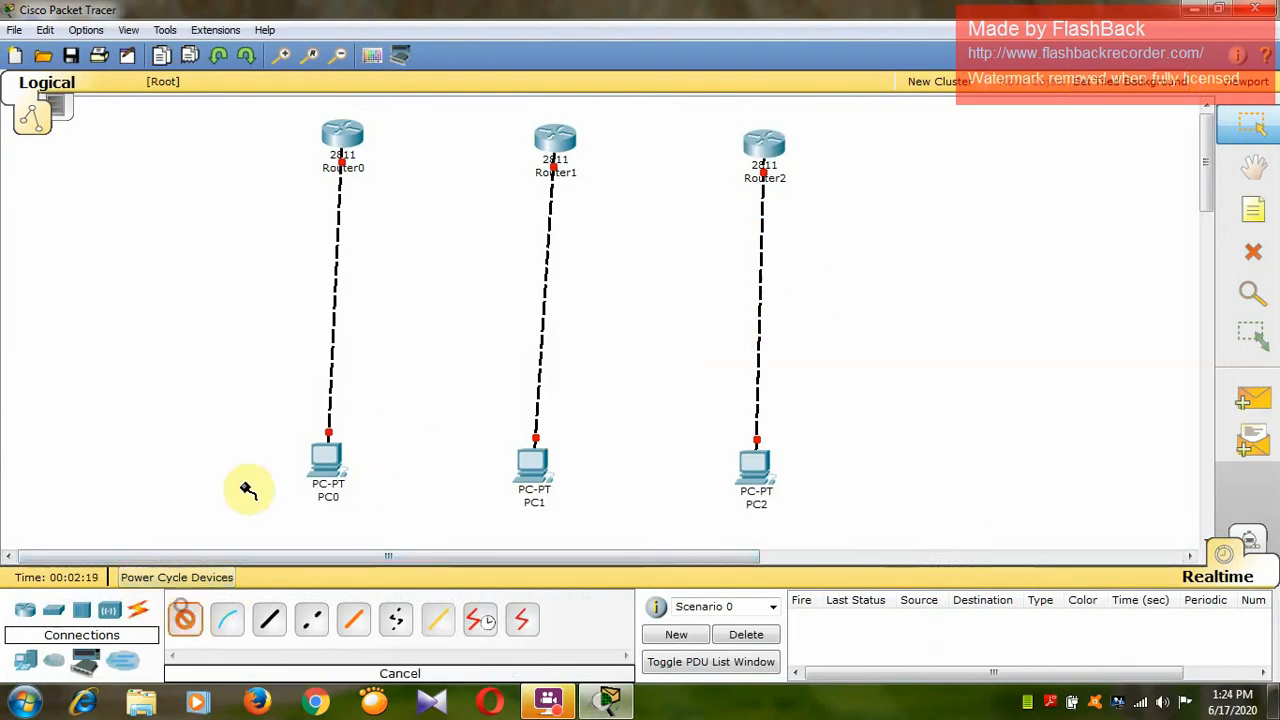
{"action": "left_click", "coordinate": [343, 136]}
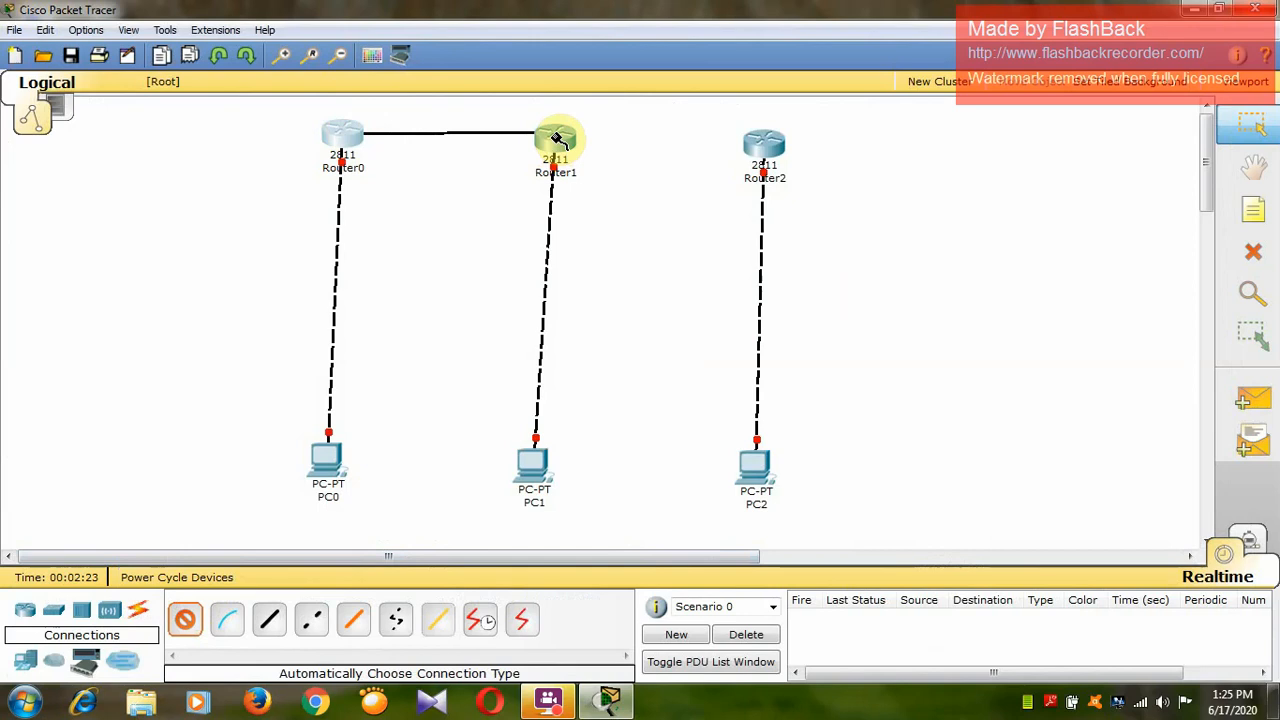
{"action": "left_click", "coordinate": [557, 138]}
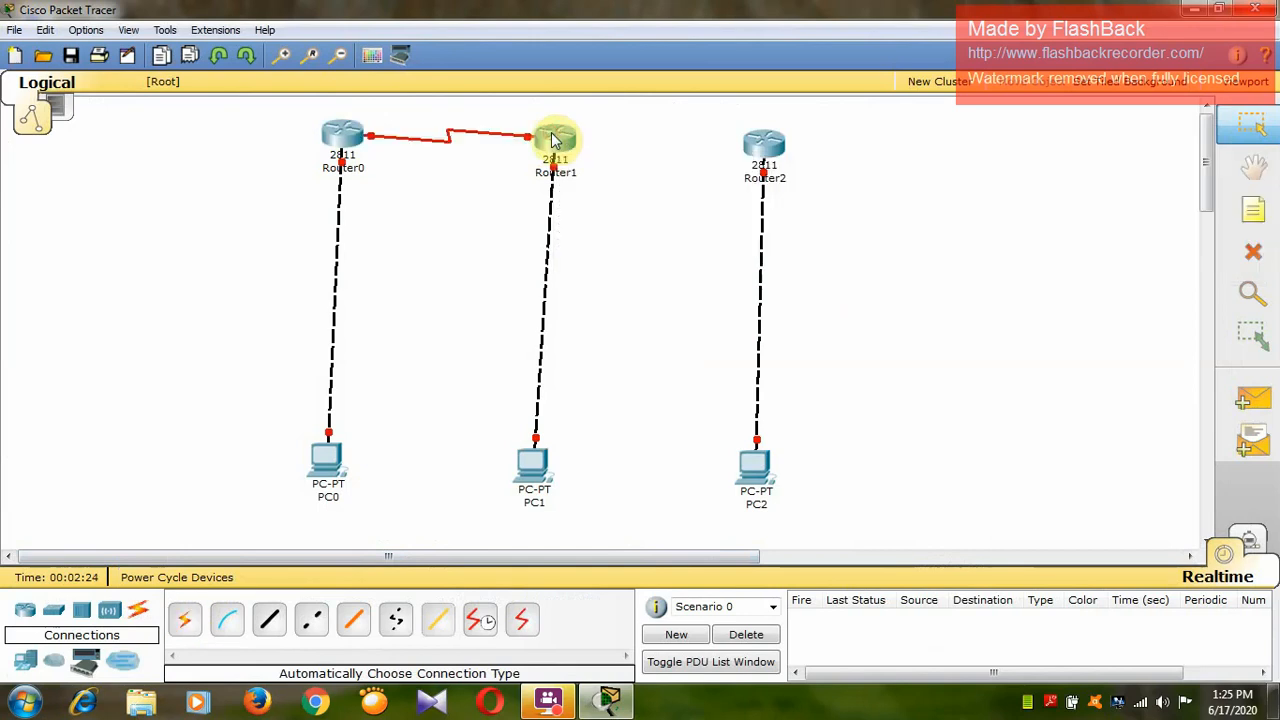
{"action": "left_click", "coordinate": [192, 621]}
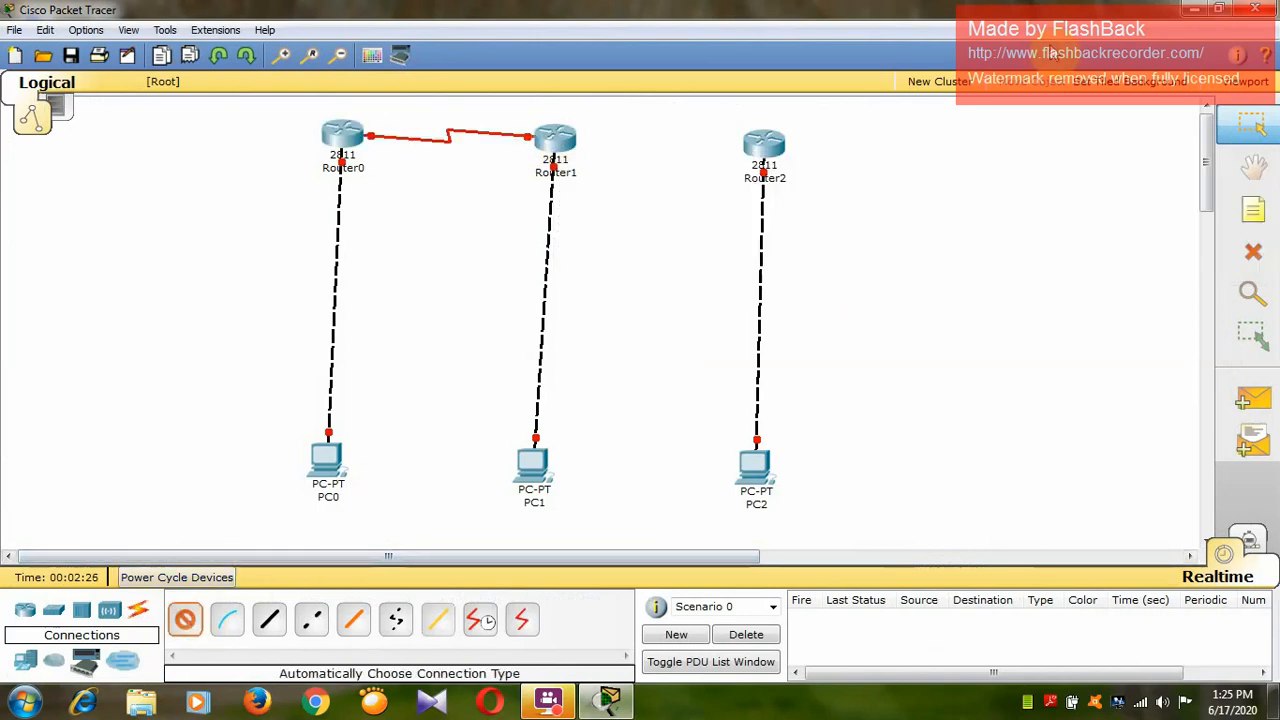
{"action": "left_click", "coordinate": [567, 137]}
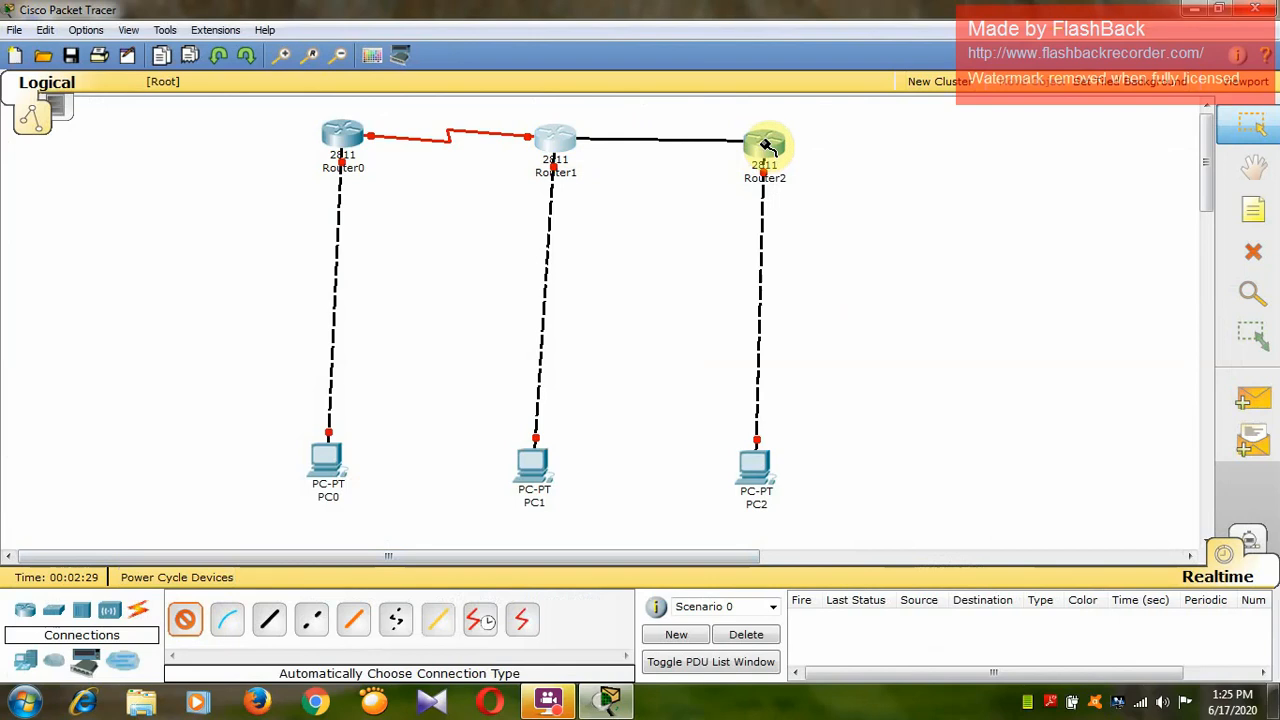
{"action": "left_click", "coordinate": [765, 145]}
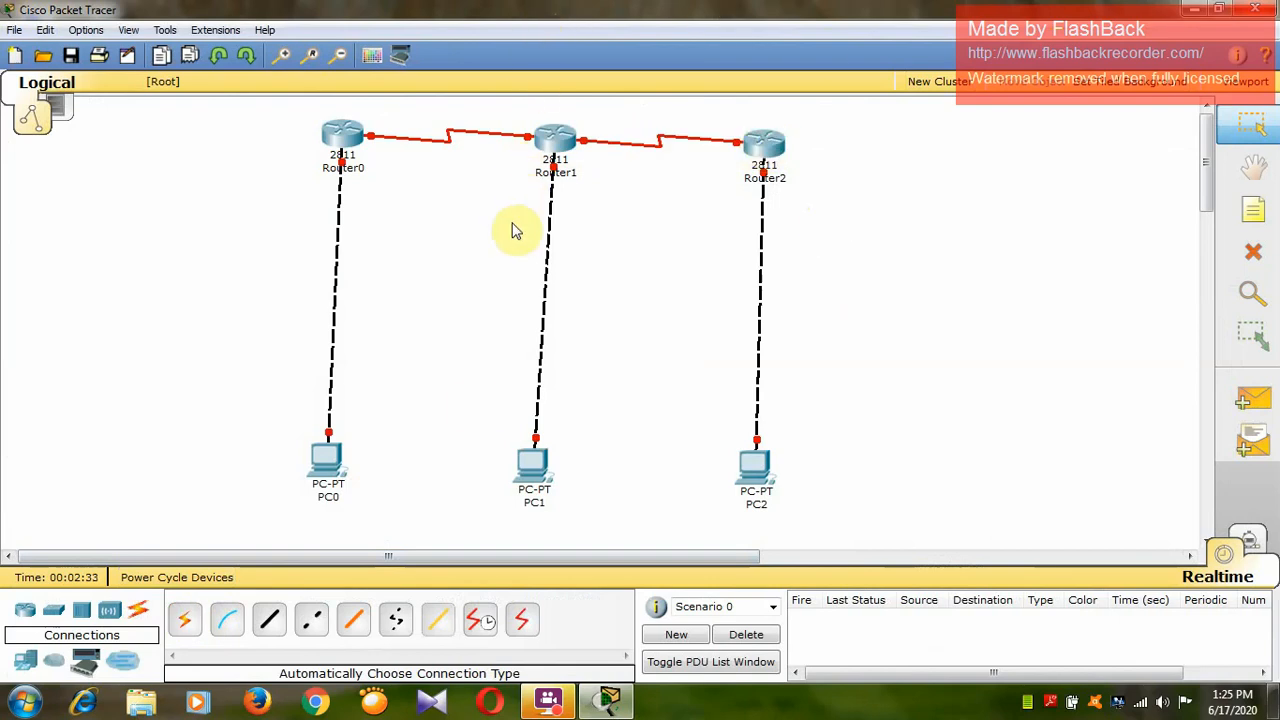
Add a note reading 192.168.10.0 and place it beside the middle of the link between Router0 and PC0.
{"action": "left_click", "coordinate": [1253, 210]}
{"action": "left_click", "coordinate": [190, 285]}
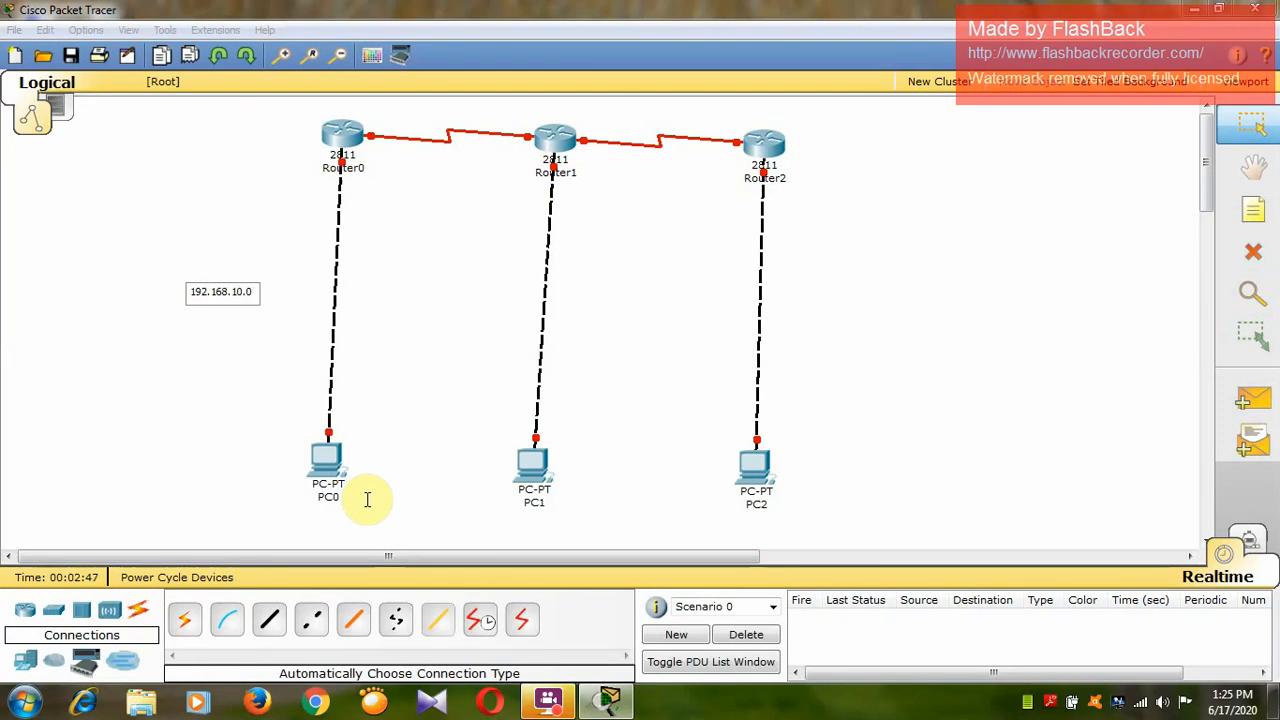
{"action": "left_click", "coordinate": [291, 360]}
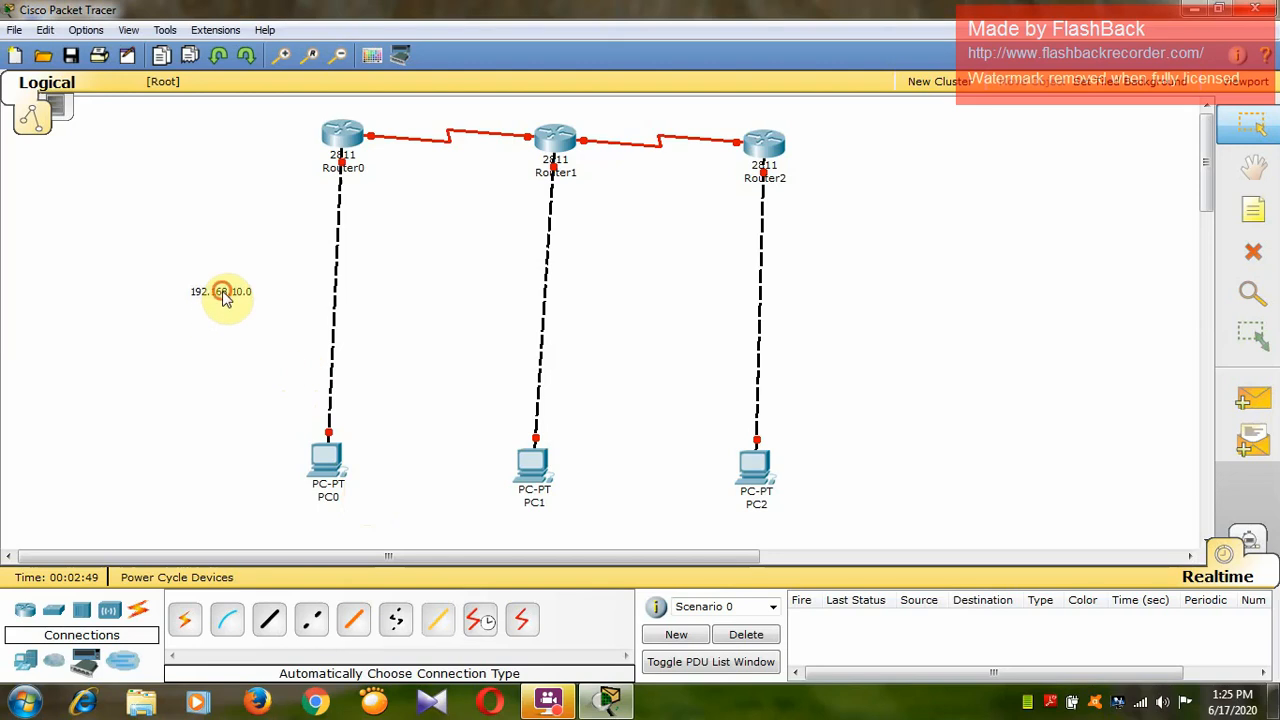
{"action": "left_click_drag", "start_coordinate": [220, 290], "coordinate": [293, 289]}
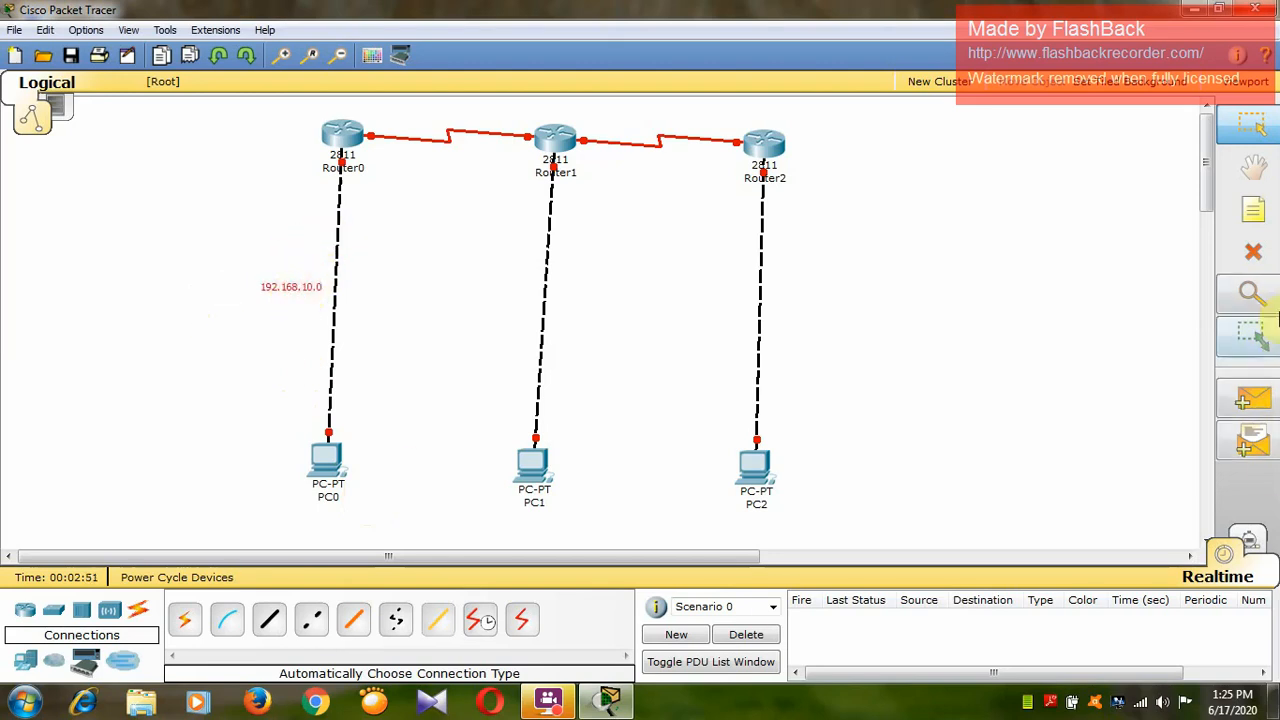
Place a note reading 192.168.10.1 beside PC0.
{"action": "left_click", "coordinate": [1253, 209]}
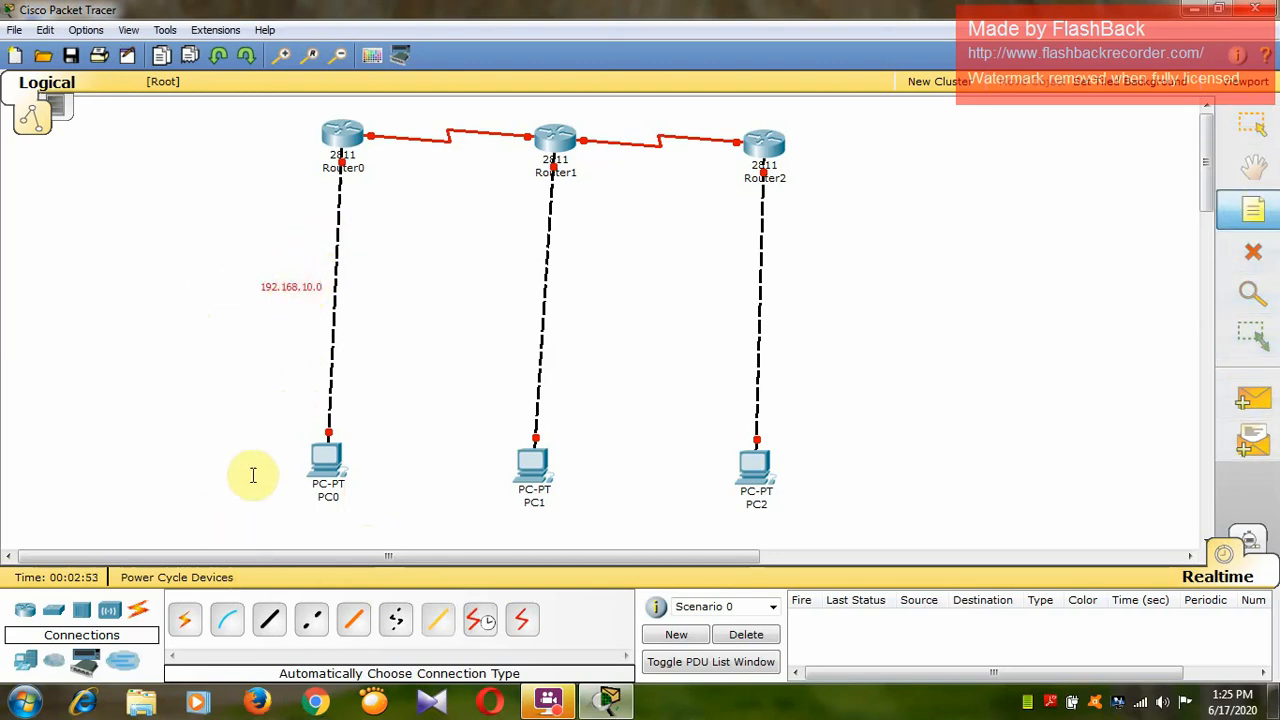
{"action": "left_click", "coordinate": [218, 427]}
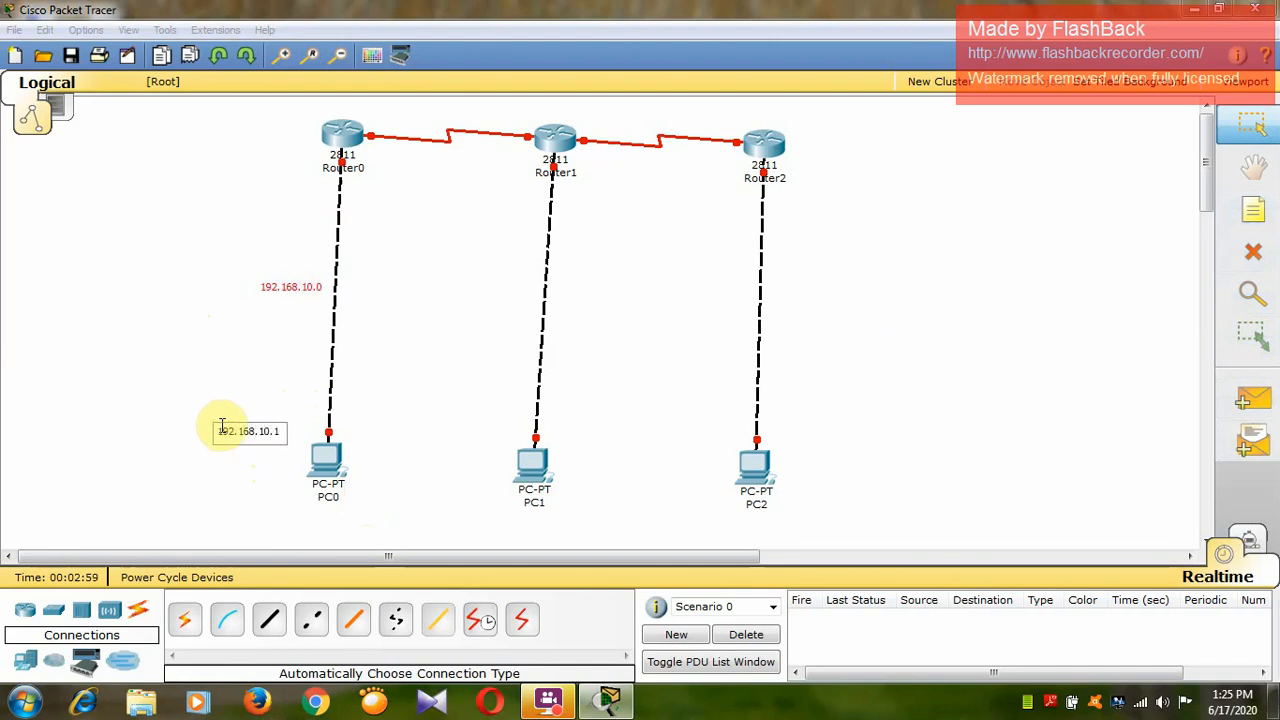
{"action": "left_click", "coordinate": [240, 350]}
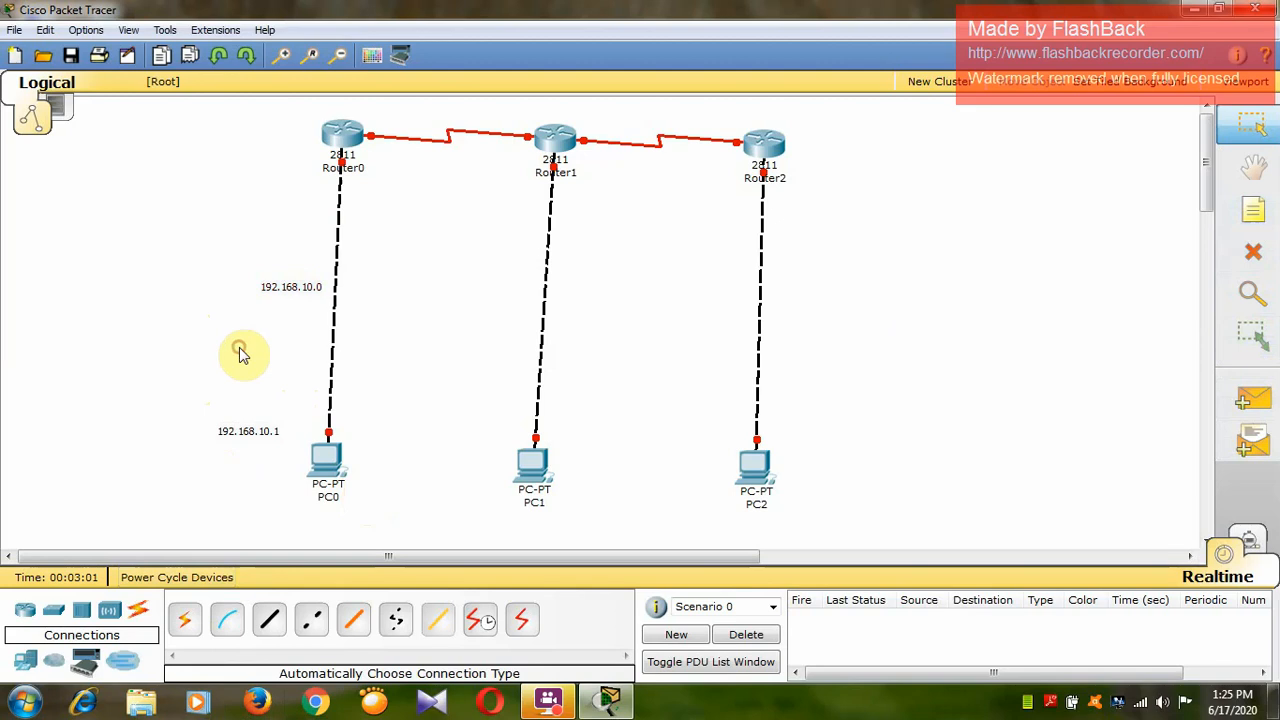
Place a note reading 192.168.10.2 beside Router0's port at the PC0 link.
{"action": "left_click", "coordinate": [1253, 209]}
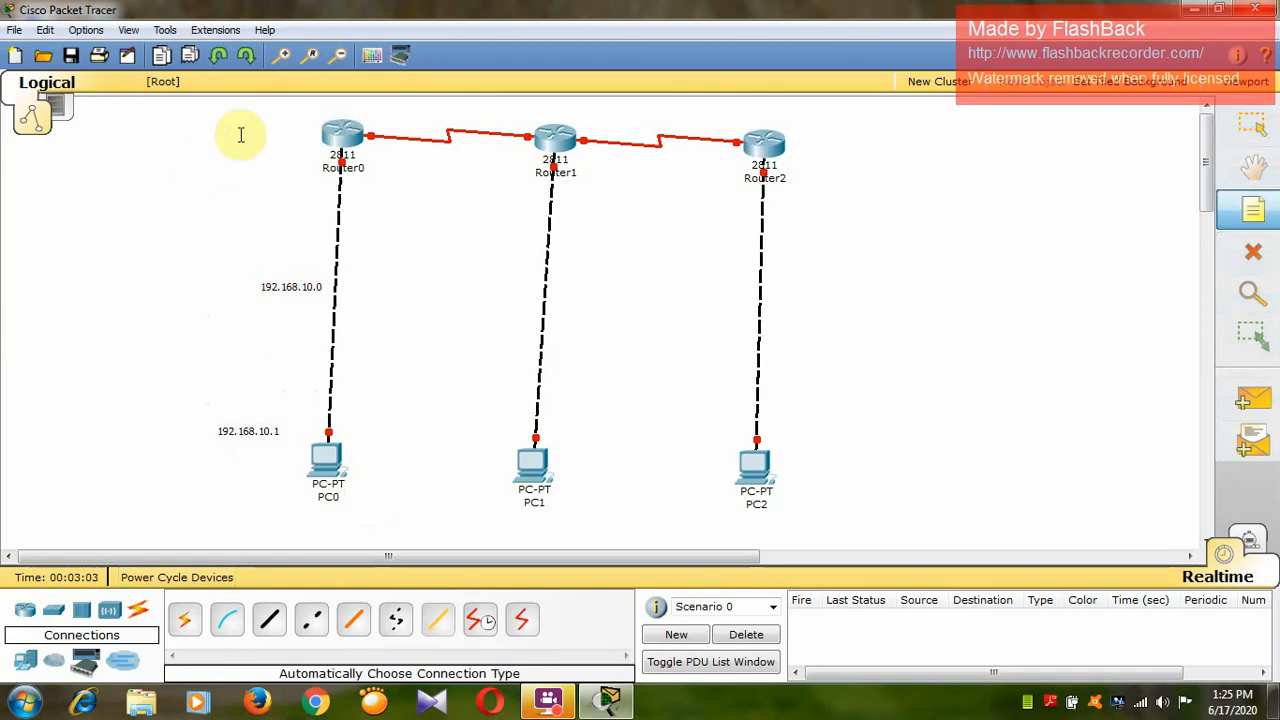
{"action": "left_click", "coordinate": [255, 165]}
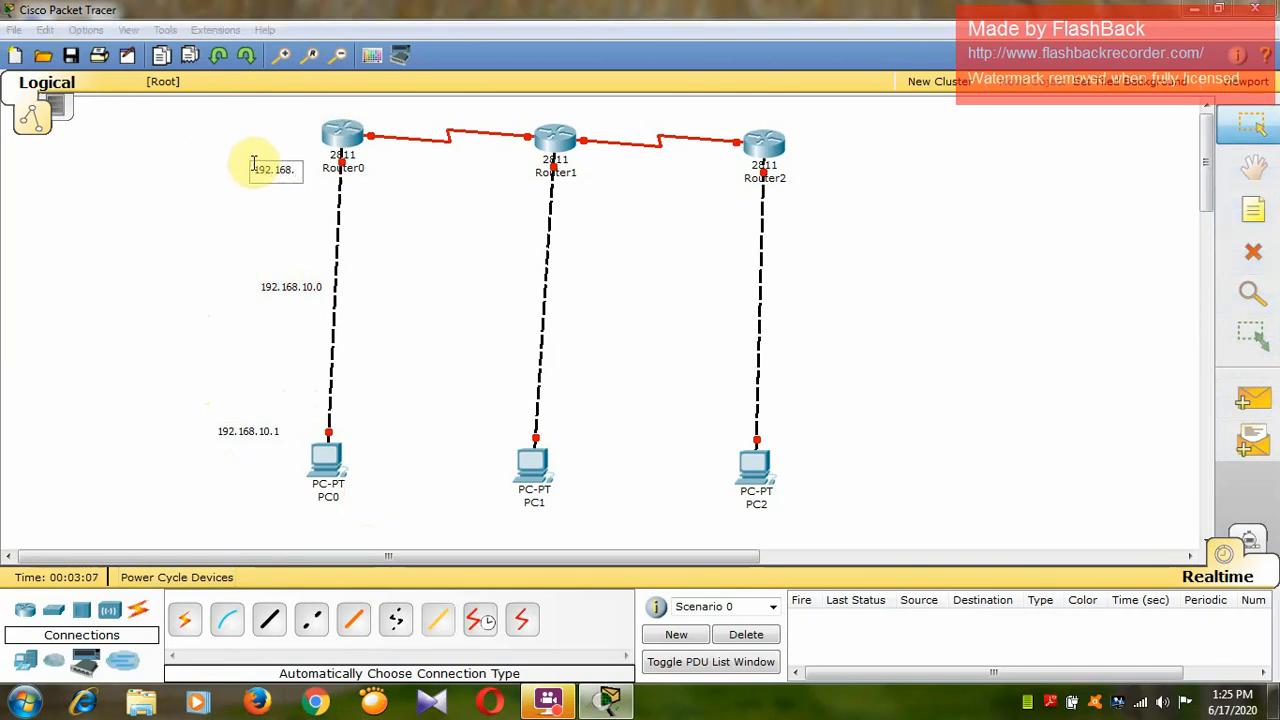
{"action": "type", "text": "192.168.10.2"}
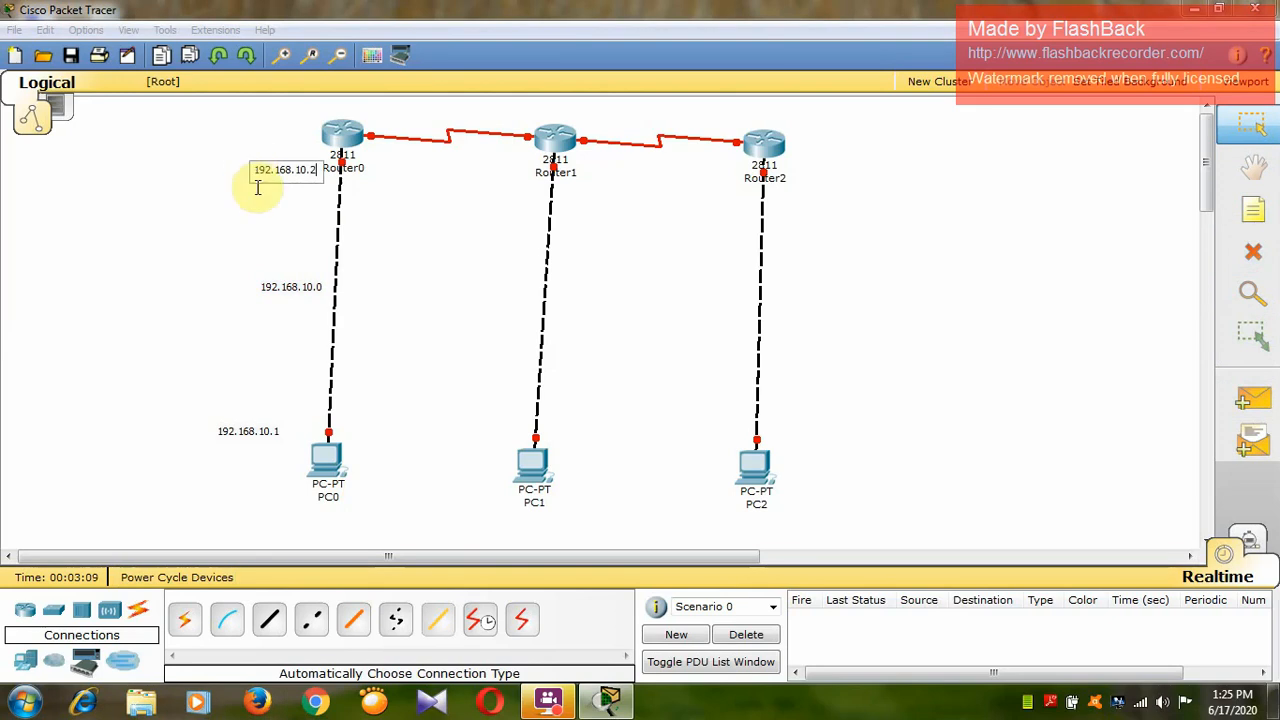
{"action": "left_click", "coordinate": [270, 220]}
Place a note reading 192.168.20.1 beside the middle of the link between Router1 and PC1.
{"action": "left_click", "coordinate": [1256, 212]}
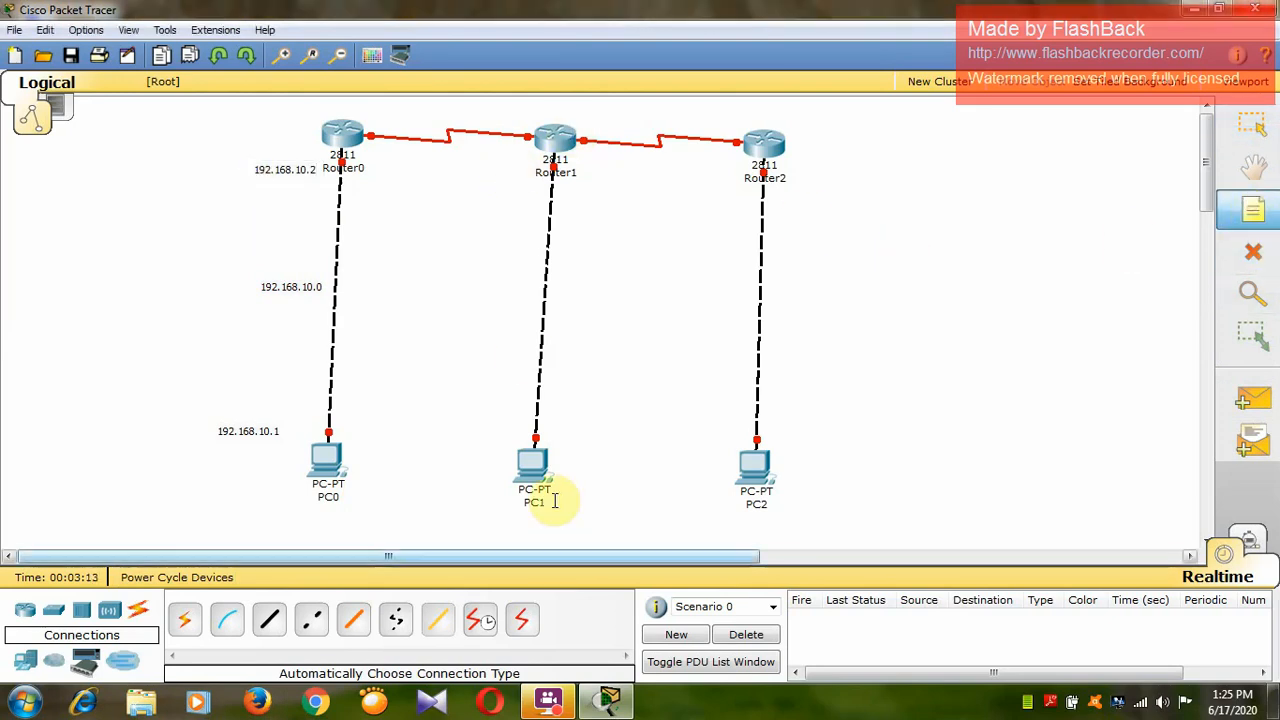
{"action": "left_click", "coordinate": [453, 290]}
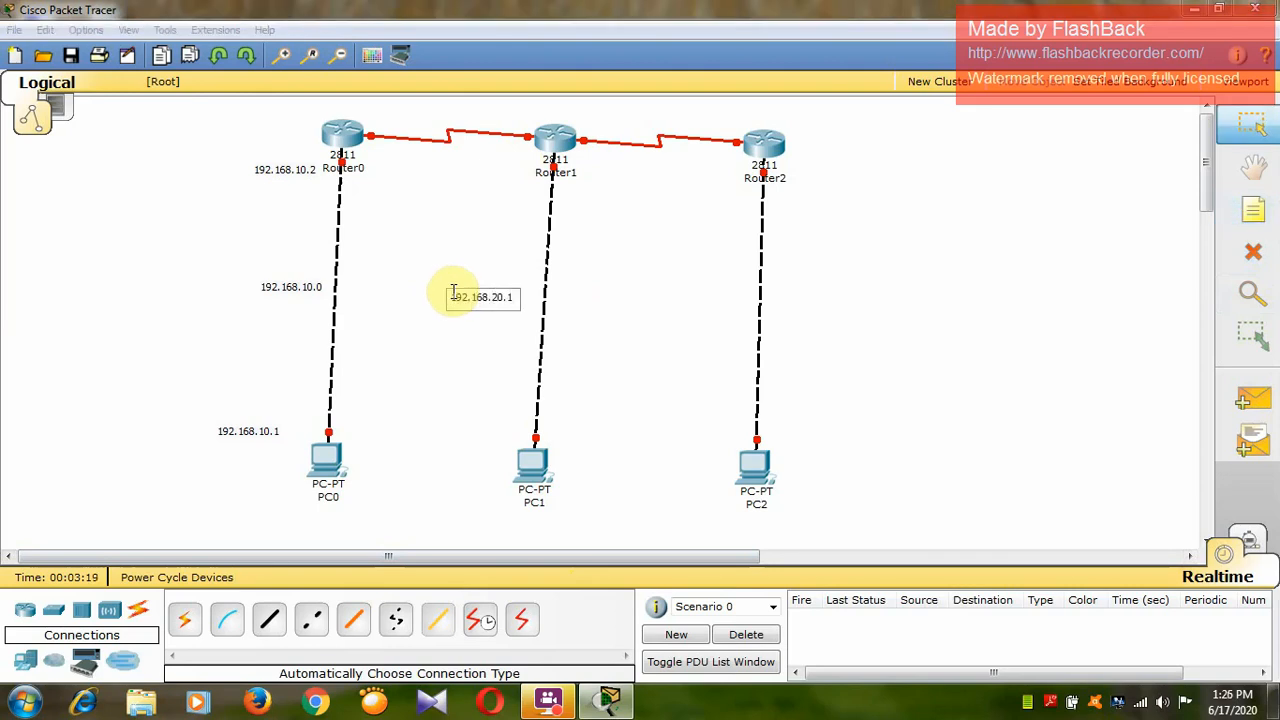
{"action": "left_click", "coordinate": [403, 407]}
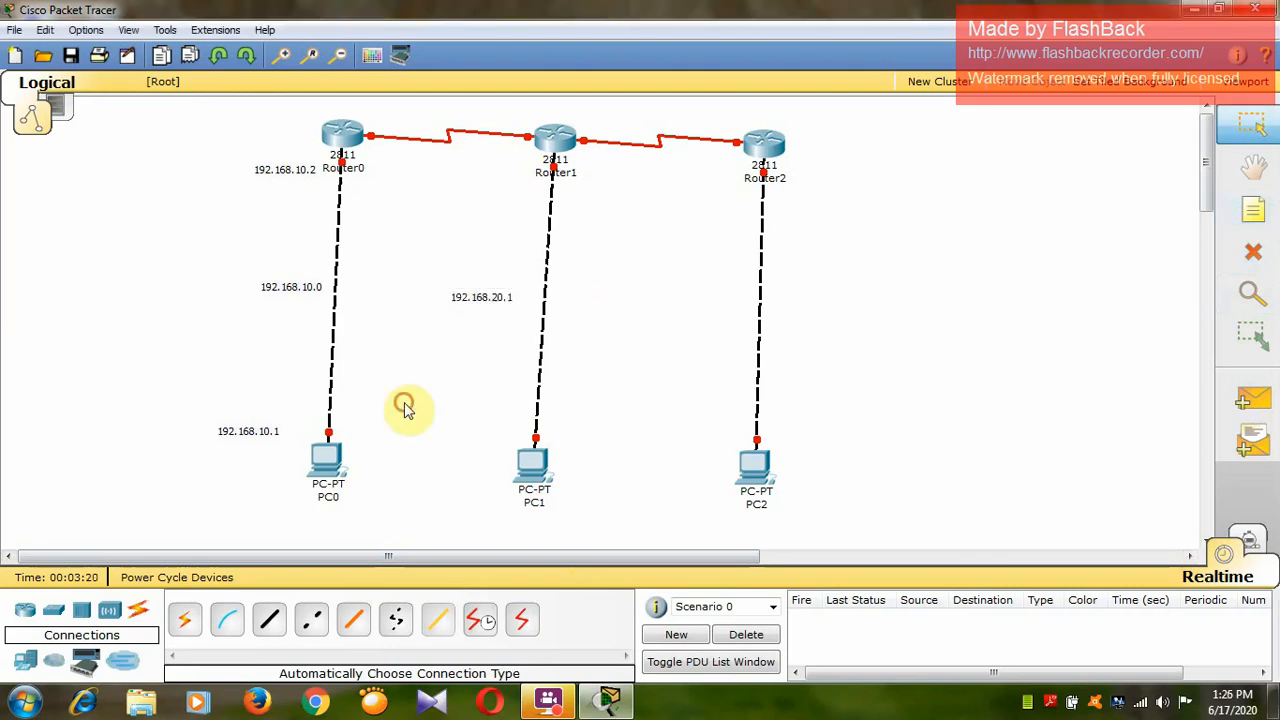
Place a note reading 192.168.20.1 directly beside PC1.
{"action": "left_click", "coordinate": [1256, 210]}
{"action": "left_click", "coordinate": [470, 452]}
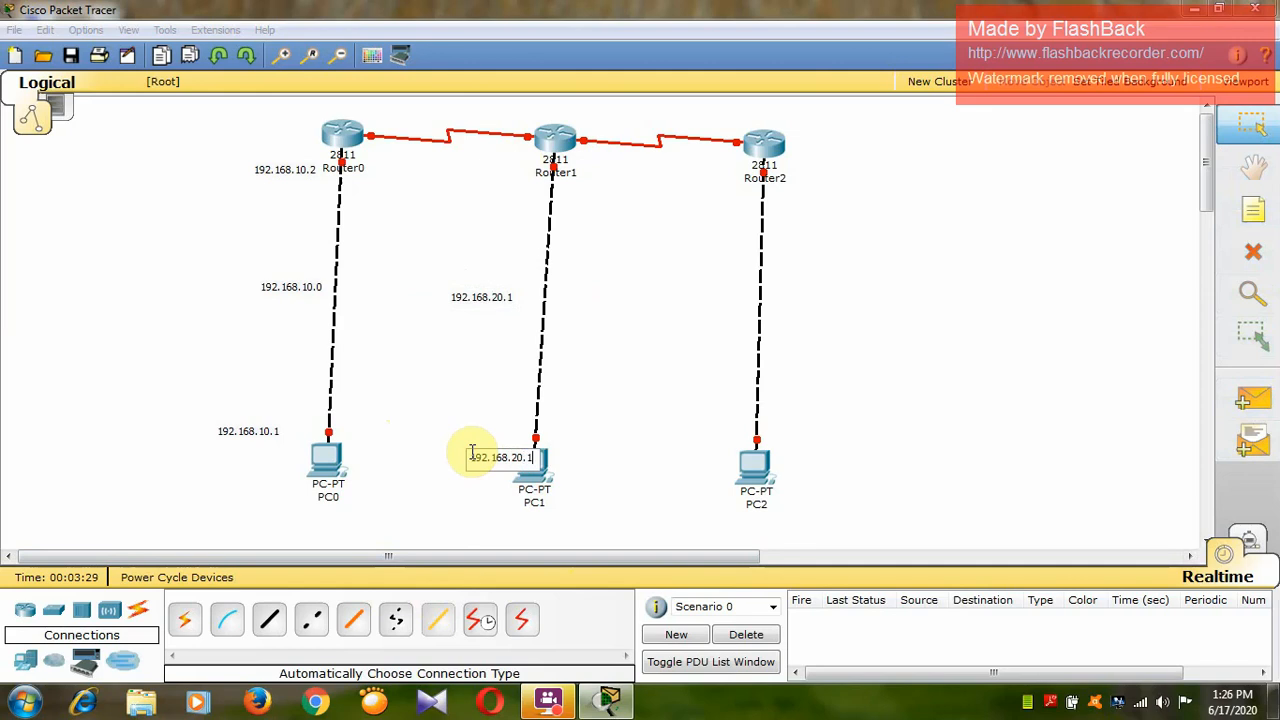
{"action": "left_click", "coordinate": [510, 300]}
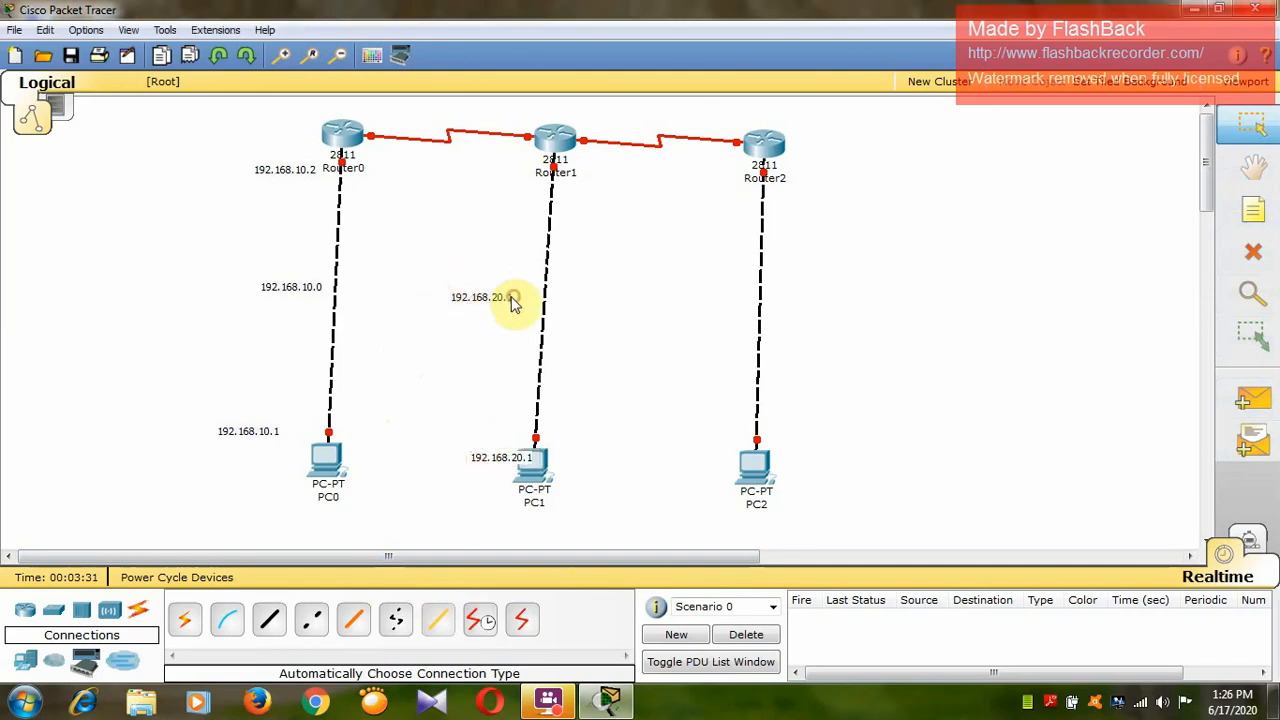
Change the note beside the middle of the Router1–PC1 link to read 192.168.20.0.
{"action": "double_click", "coordinate": [500, 297]}
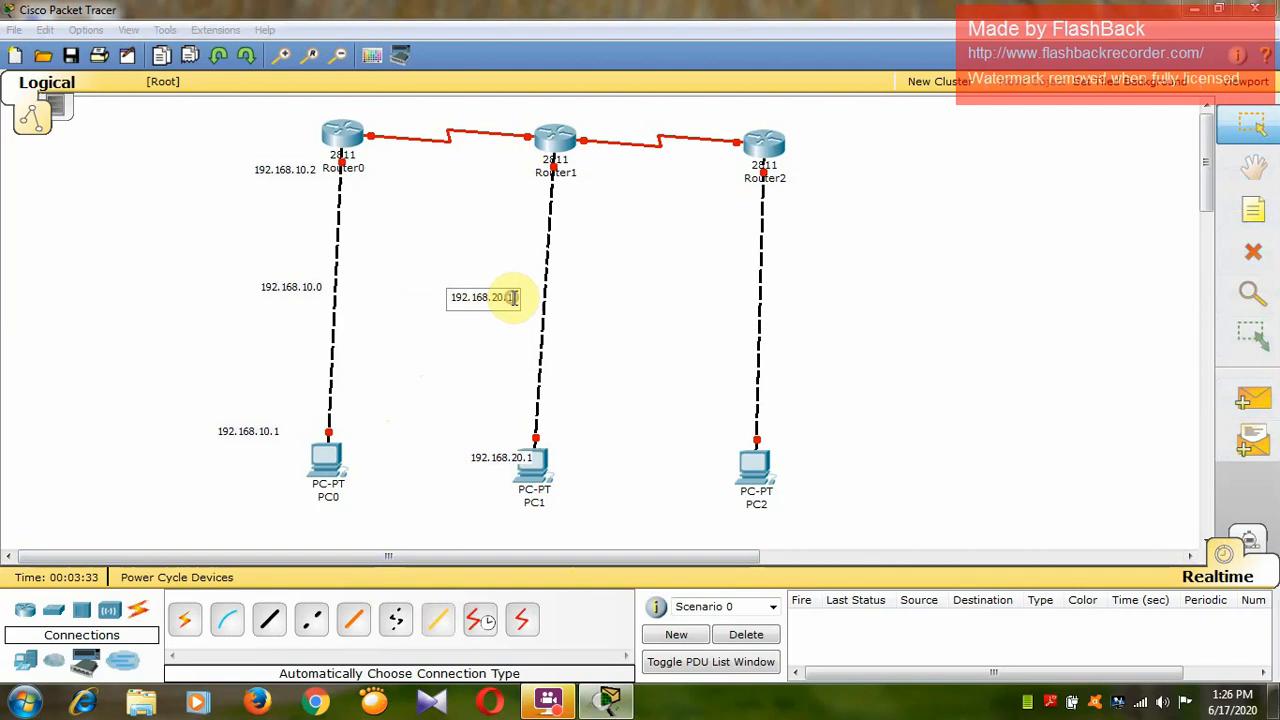
{"action": "type", "text": "0"}
{"action": "left_click", "coordinate": [508, 370]}
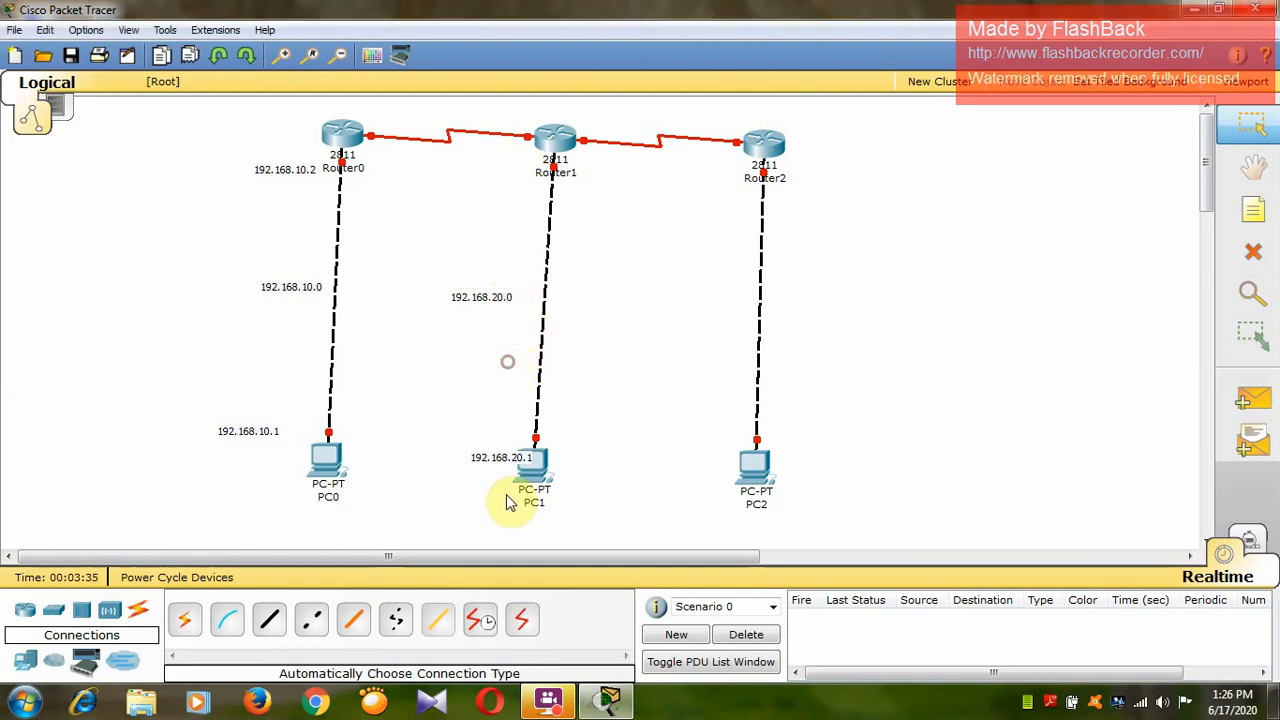
Place a note reading 192.168.20.2 beside Router1's port at the PC1 link.
{"action": "left_click", "coordinate": [1253, 209]}
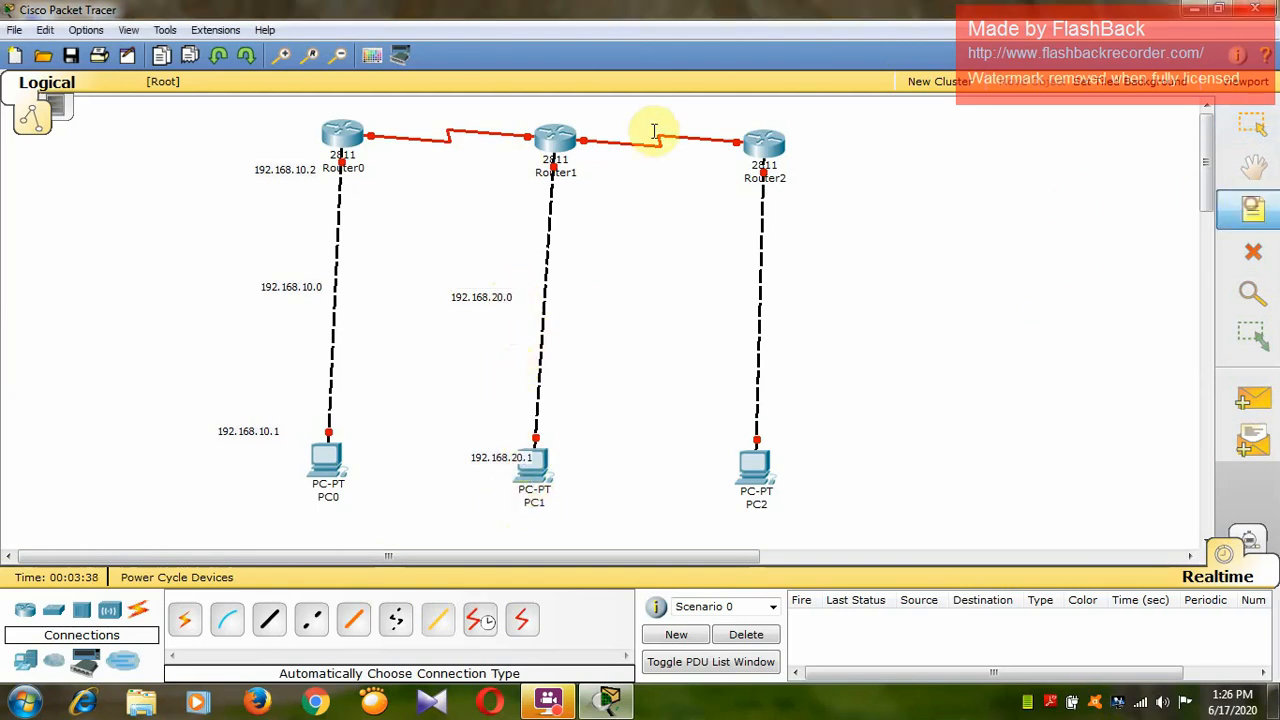
{"action": "left_click", "coordinate": [490, 170]}
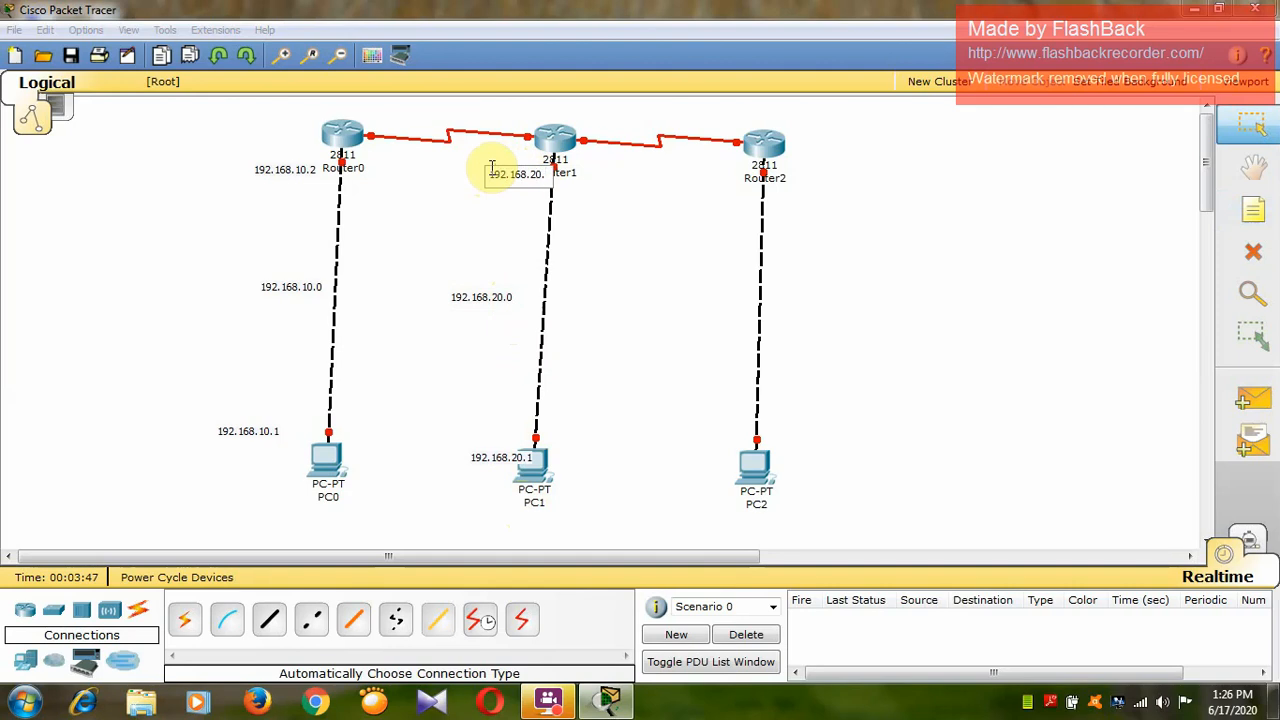
{"action": "left_click", "coordinate": [583, 331]}
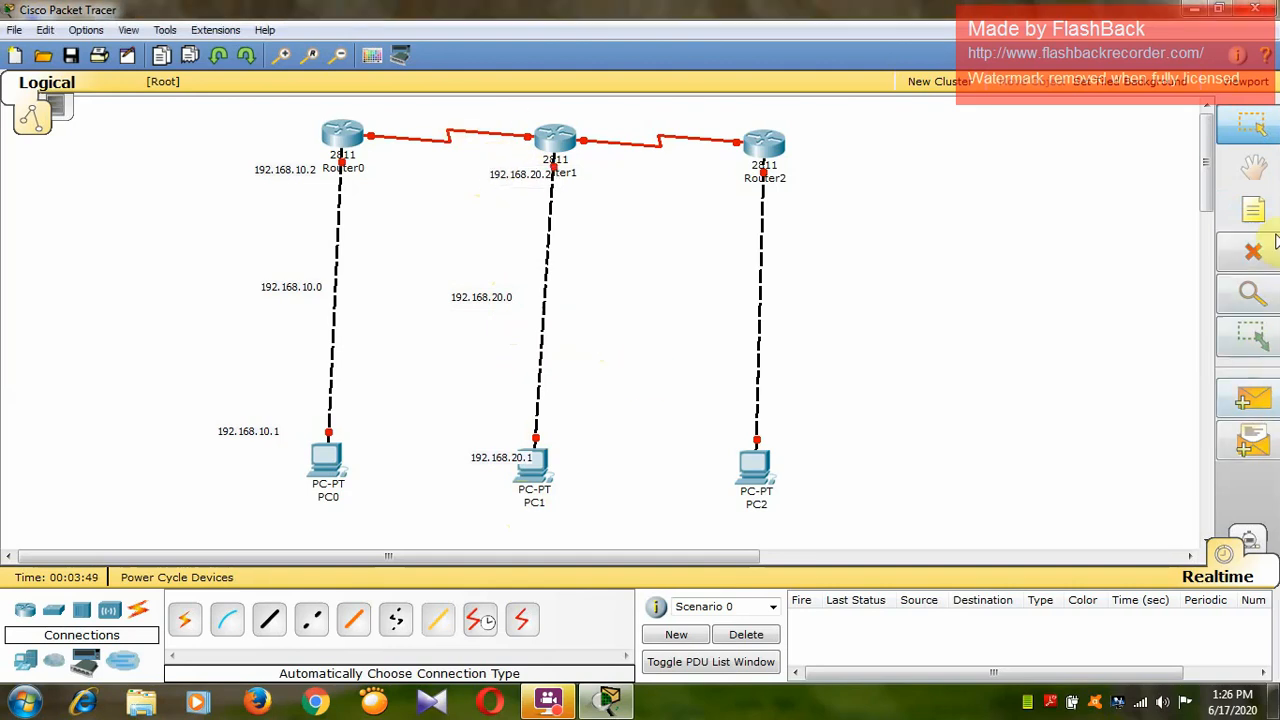
Place a note reading 192.168.30.0 beside the middle of the link between Router2 and PC2.
{"action": "left_click", "coordinate": [1230, 218]}
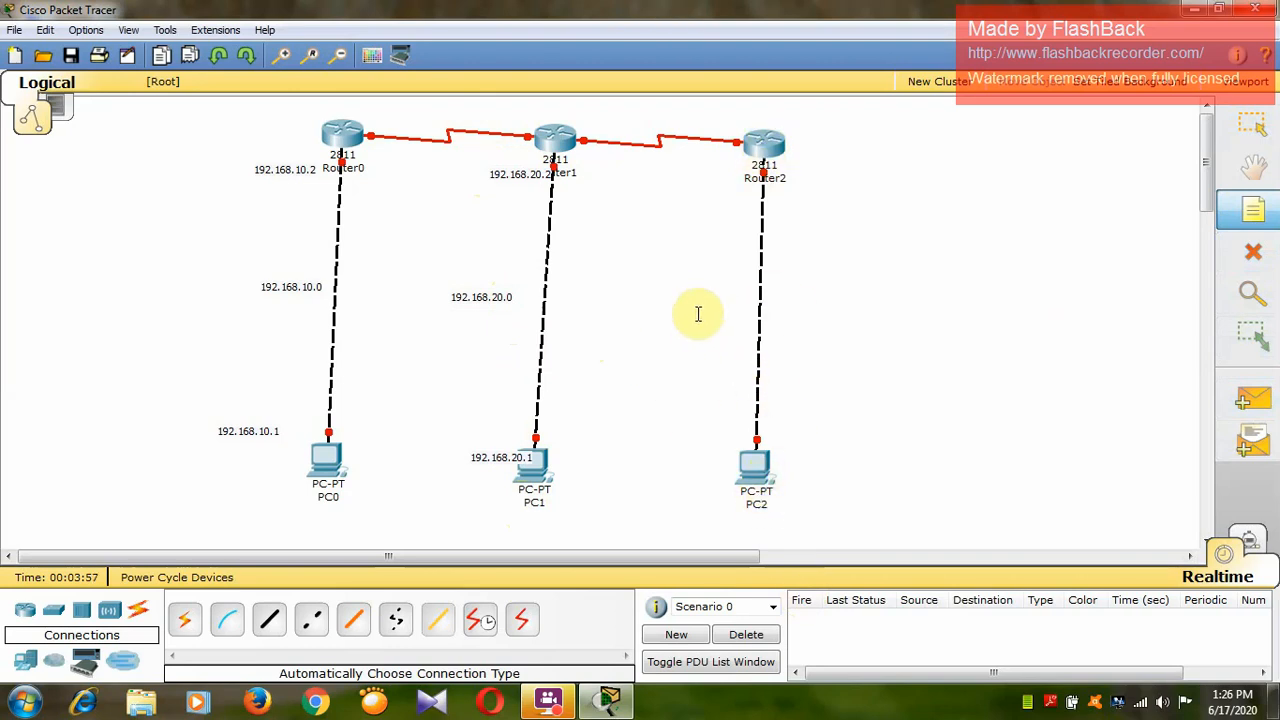
{"action": "left_click", "coordinate": [669, 313]}
{"action": "type", "text": "1"}
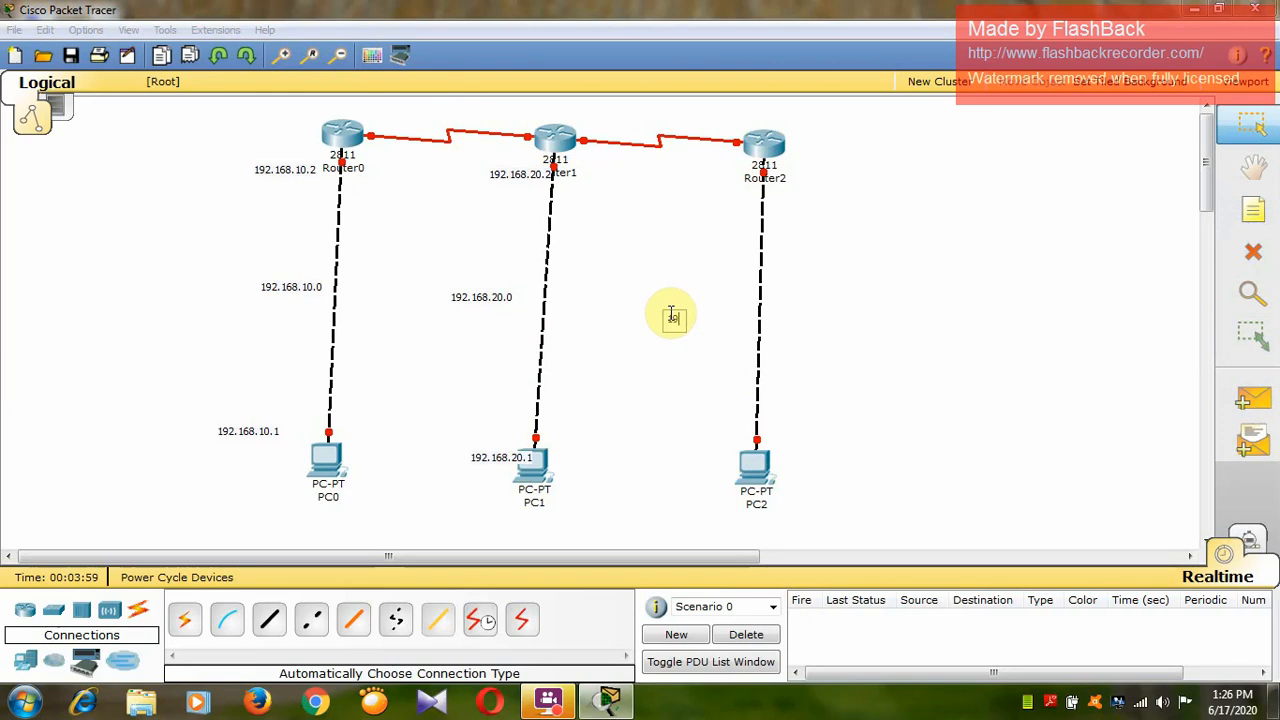
{"action": "type", "text": "92.168.30.0"}
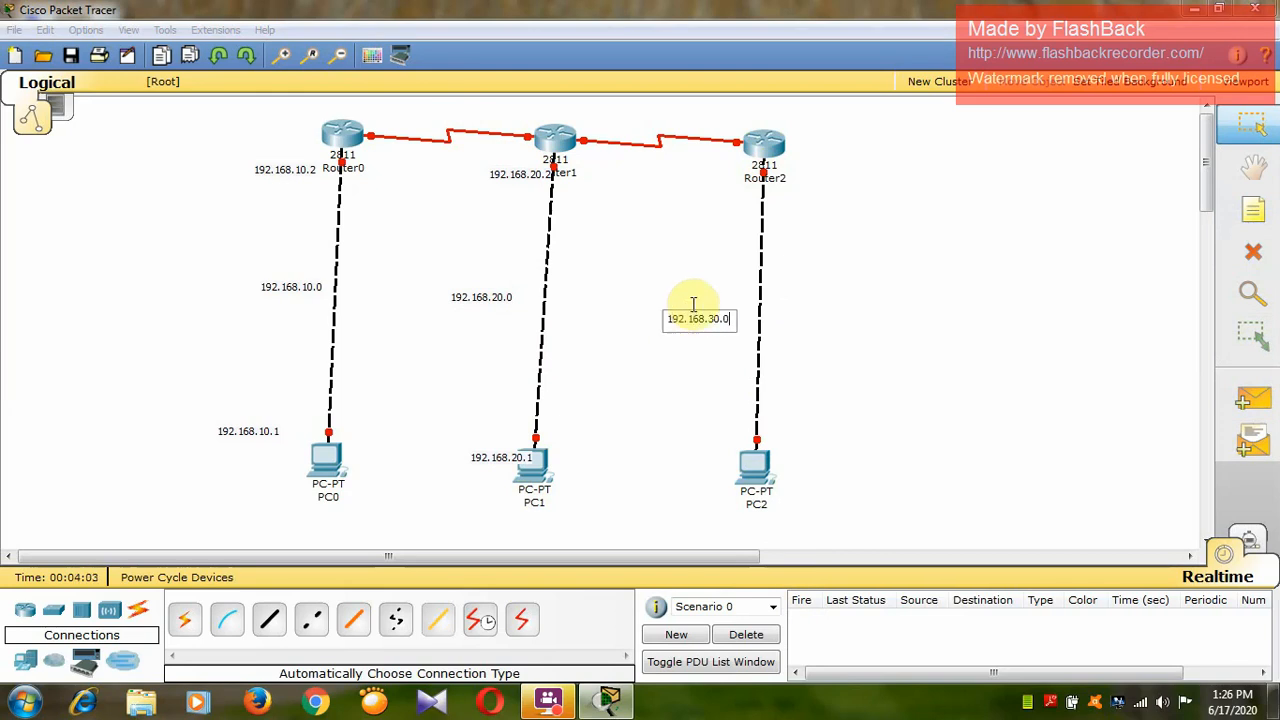
{"action": "left_click", "coordinate": [690, 289]}
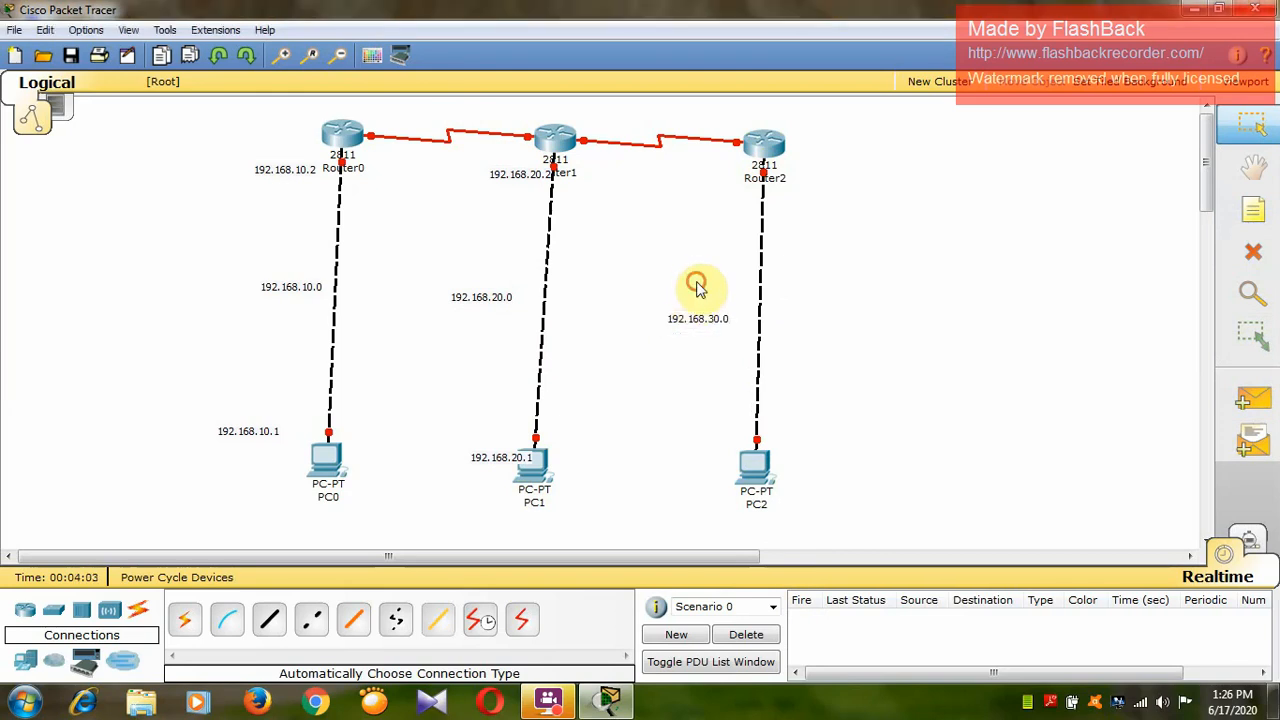
Place a note reading 192.168.30.1 directly beside PC2.
{"action": "left_click", "coordinate": [1252, 214]}
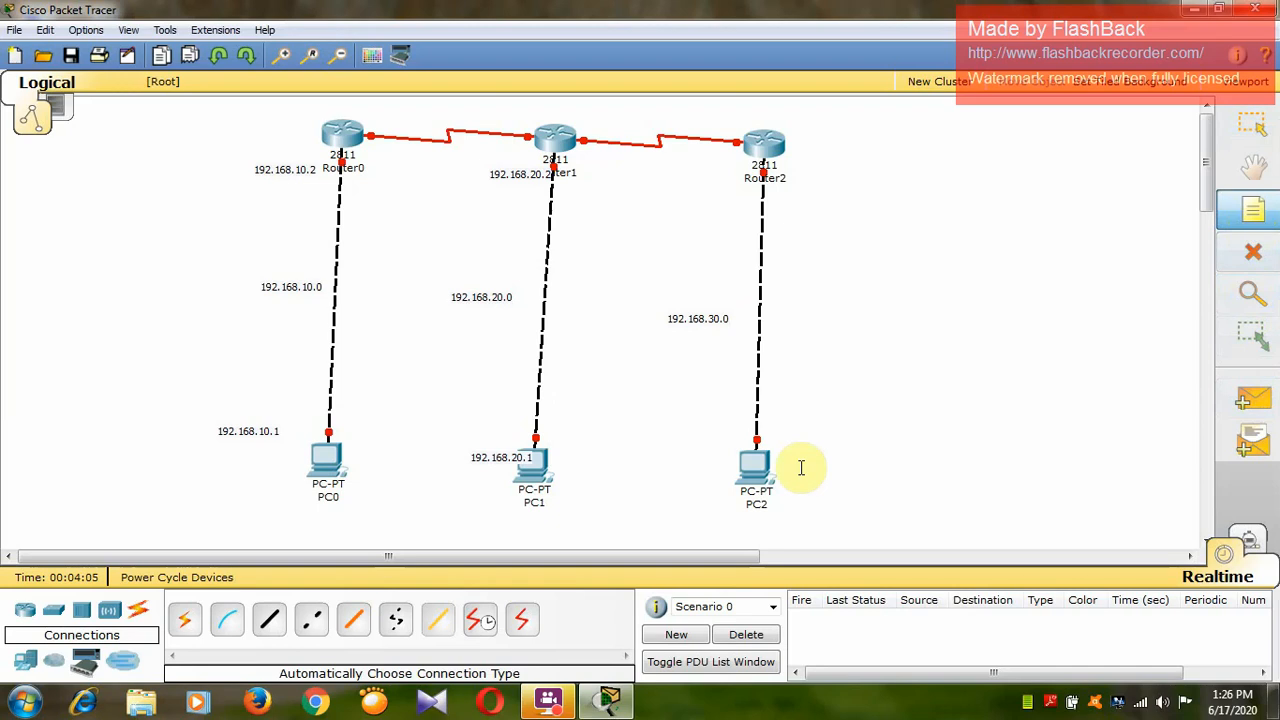
{"action": "left_click", "coordinate": [676, 453]}
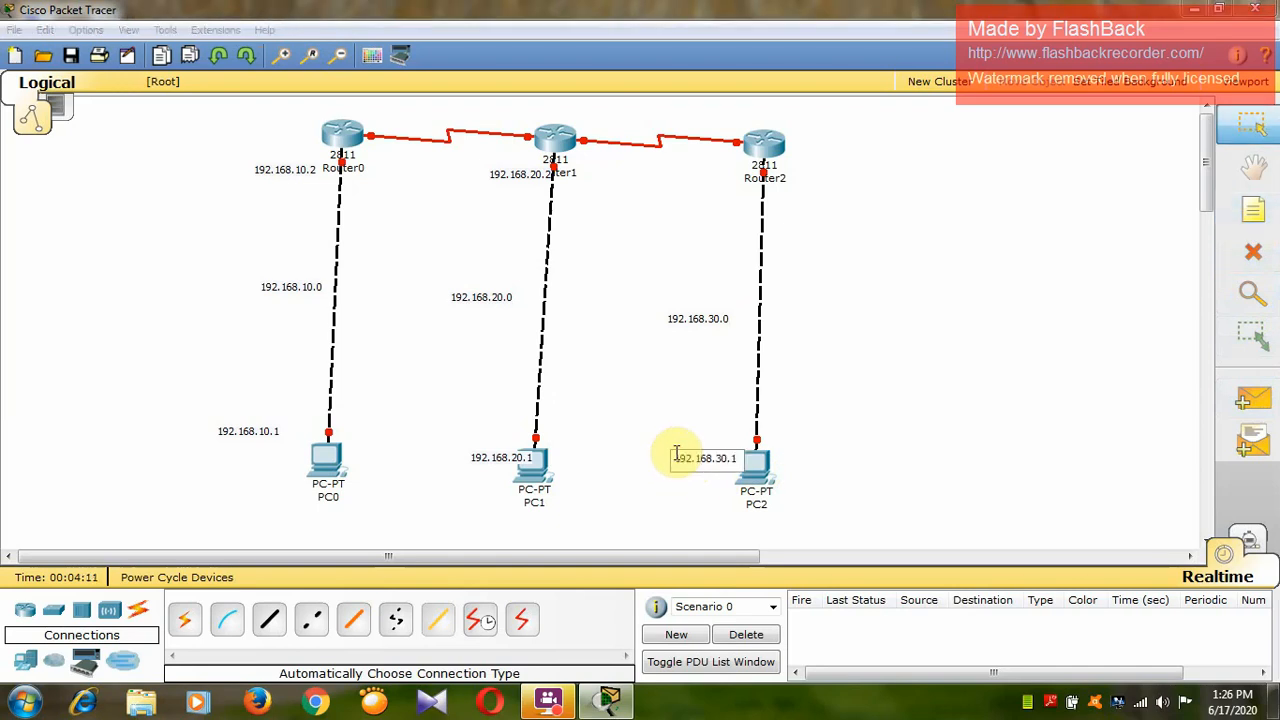
{"action": "left_click", "coordinate": [688, 422]}
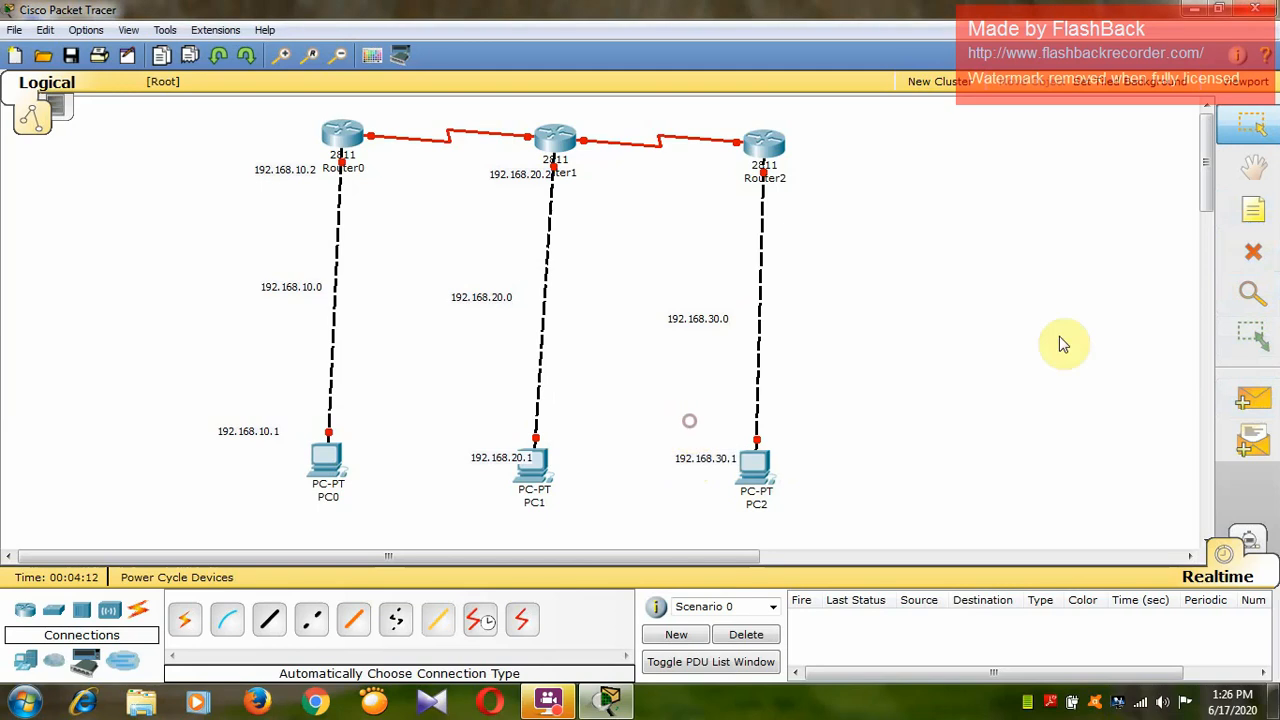
Place a note reading 192.168.30.2 beside Router2's port at the PC2 link.
{"action": "left_click", "coordinate": [1250, 209]}
{"action": "left_click", "coordinate": [693, 177]}
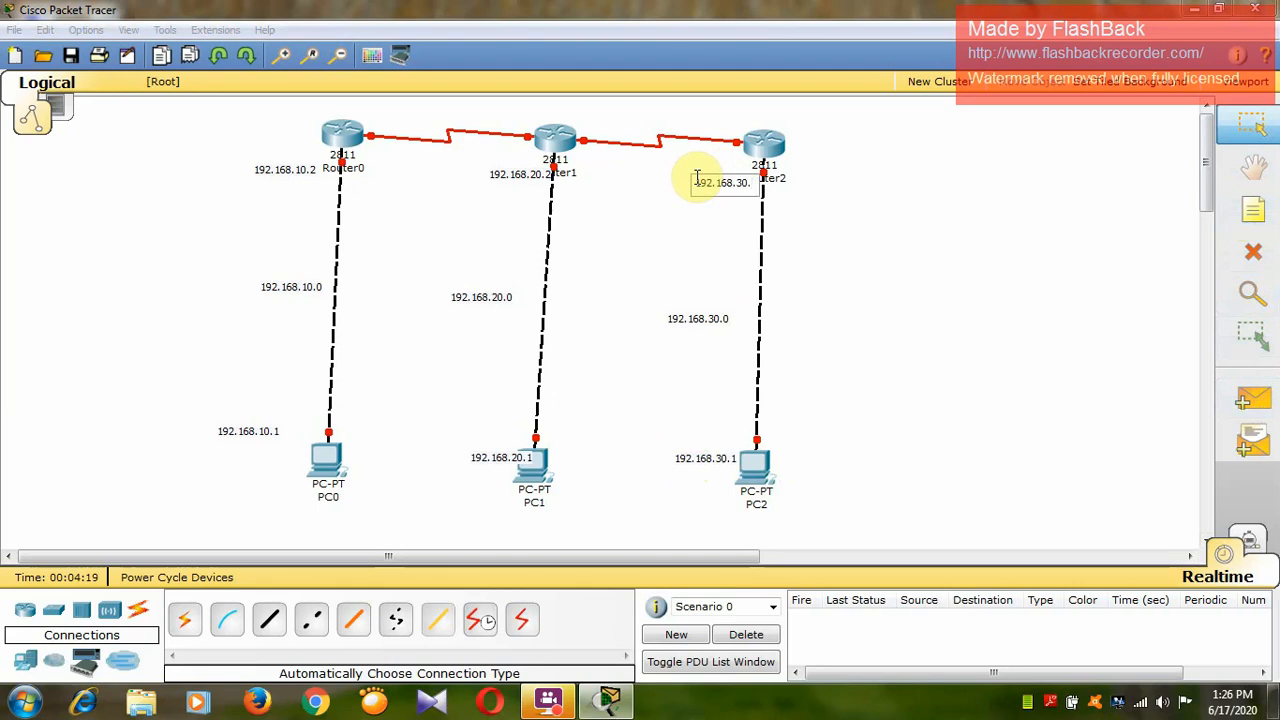
{"action": "left_click", "coordinate": [731, 274]}
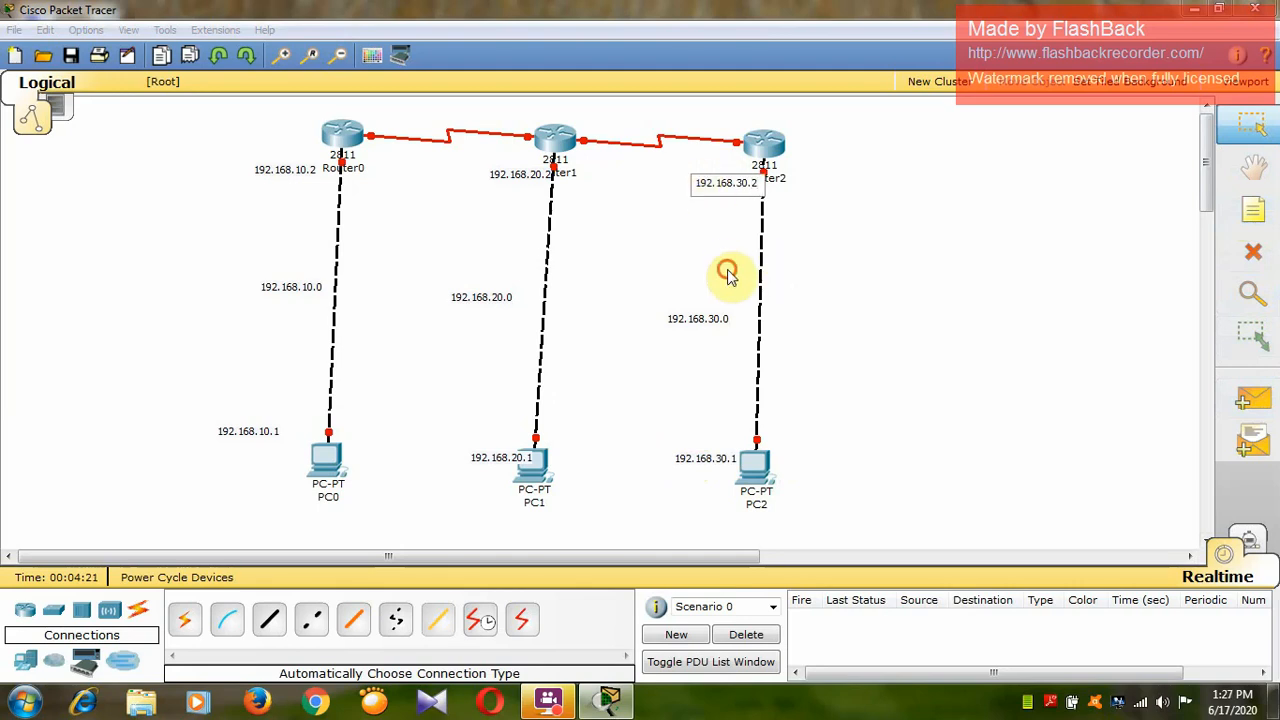
Place a note reading 10.0.0.0 above the serial link between Router0 and Router1.
{"action": "left_click", "coordinate": [1256, 220]}
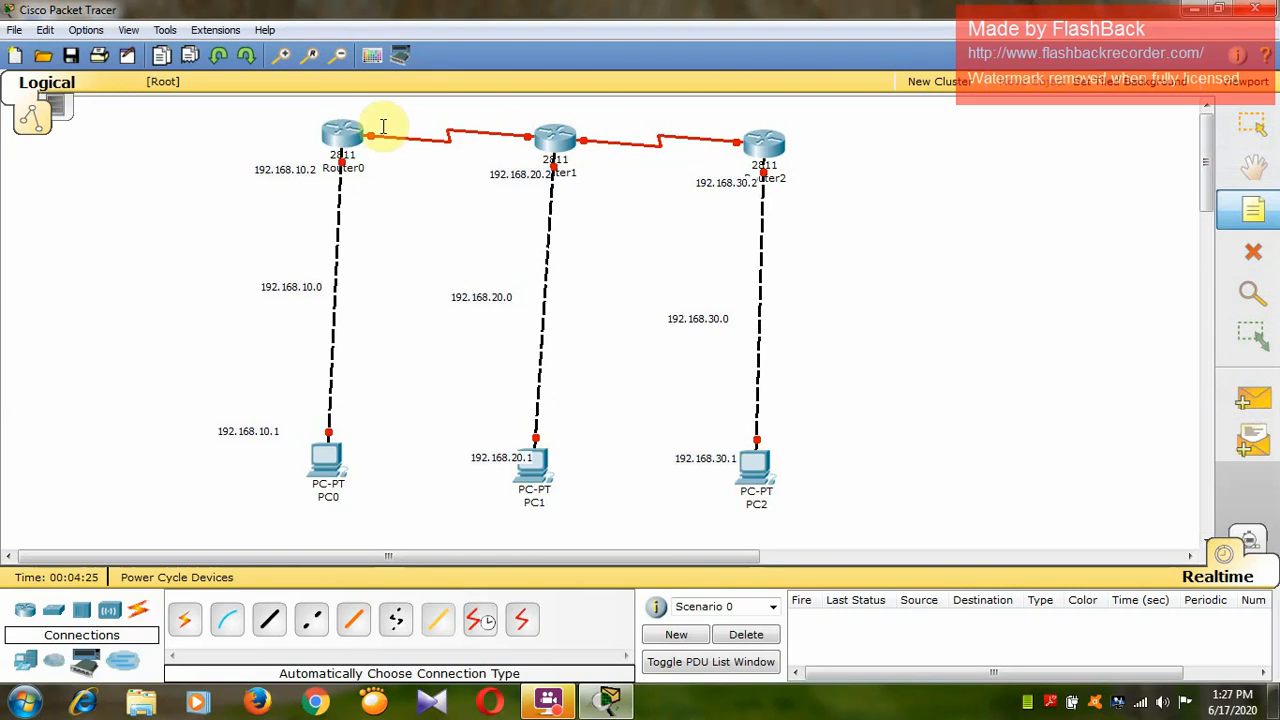
{"action": "left_click", "coordinate": [416, 110]}
{"action": "key", "text": "Escape"}
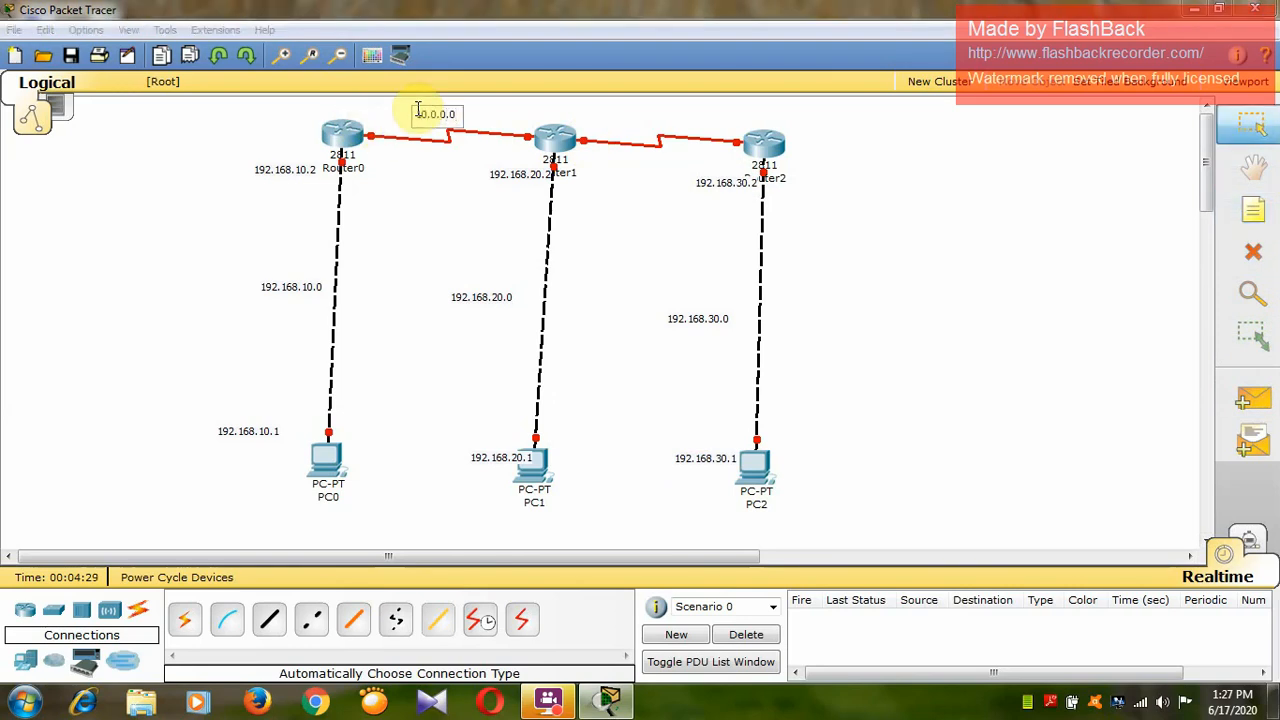
{"action": "left_click", "coordinate": [403, 194]}
Place a note reading 10.0.0.1 directly above Router0.
{"action": "left_click", "coordinate": [1253, 213]}
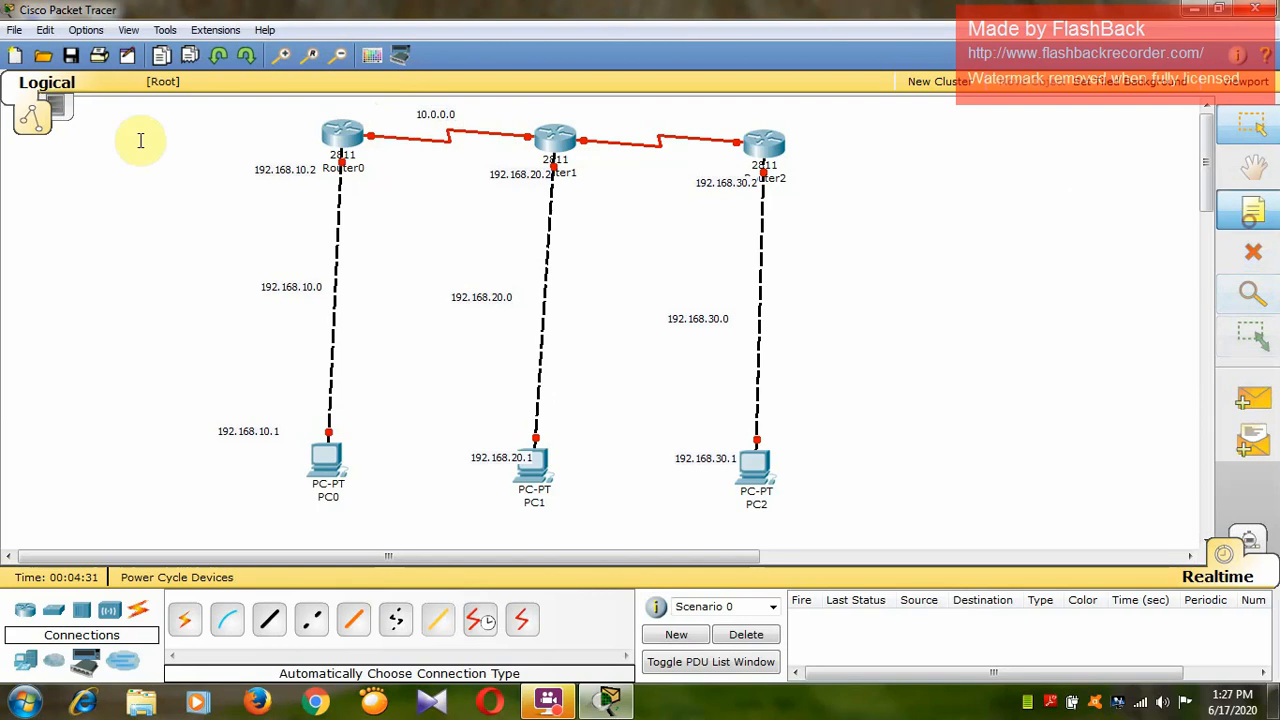
{"action": "left_click", "coordinate": [336, 105]}
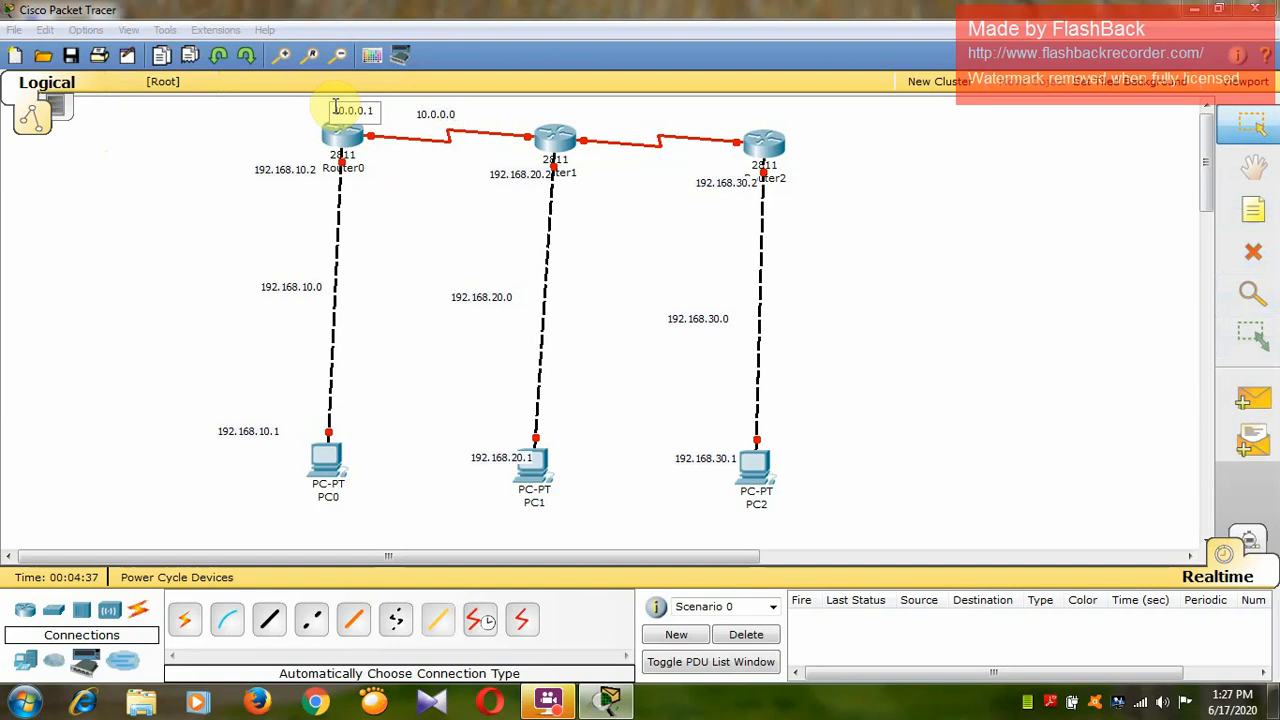
{"action": "left_click", "coordinate": [368, 203]}
Place a note reading 10.0.0.2 above Router1, at its serial port facing Router0.
{"action": "left_click", "coordinate": [1250, 215]}
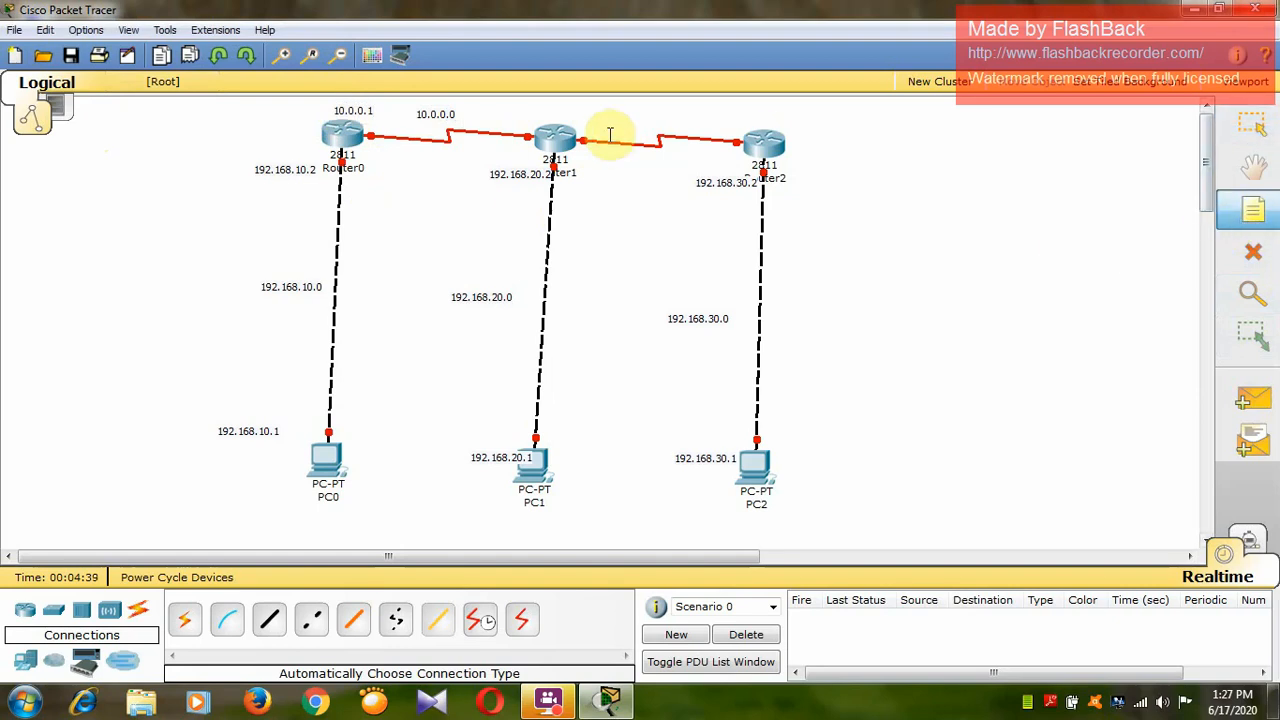
{"action": "left_click", "coordinate": [517, 111]}
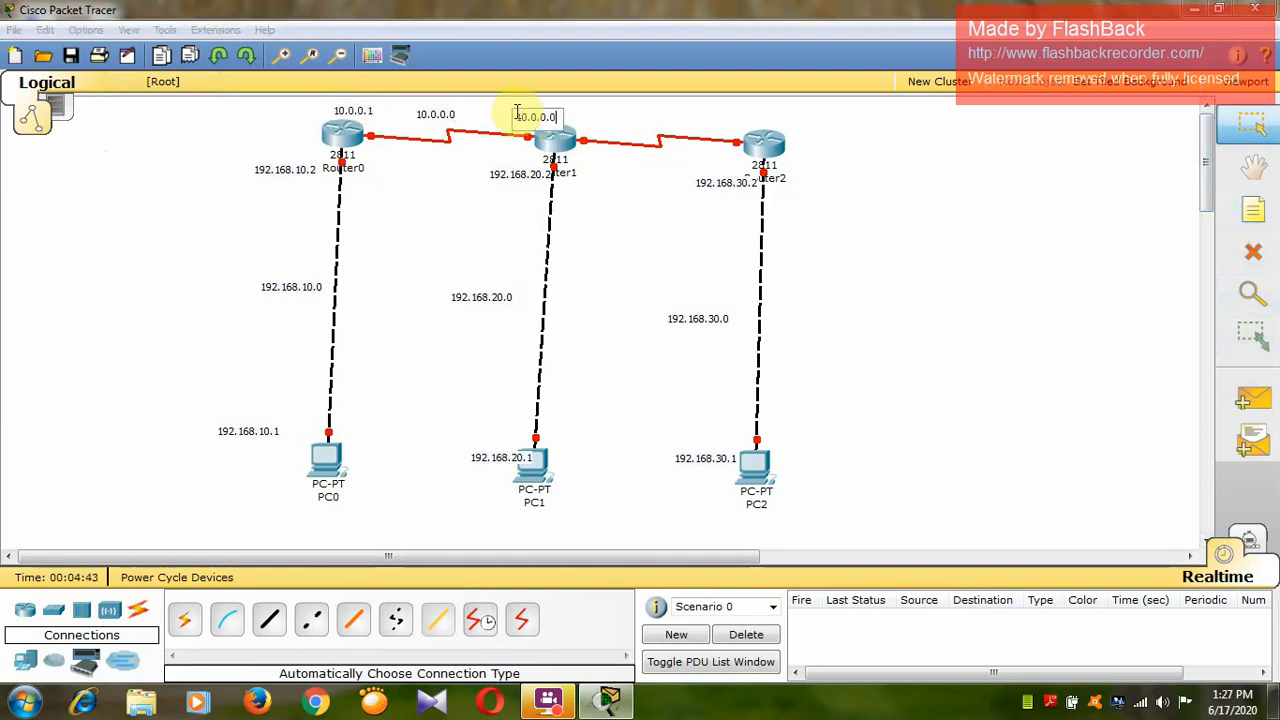
{"action": "left_click", "coordinate": [514, 208]}
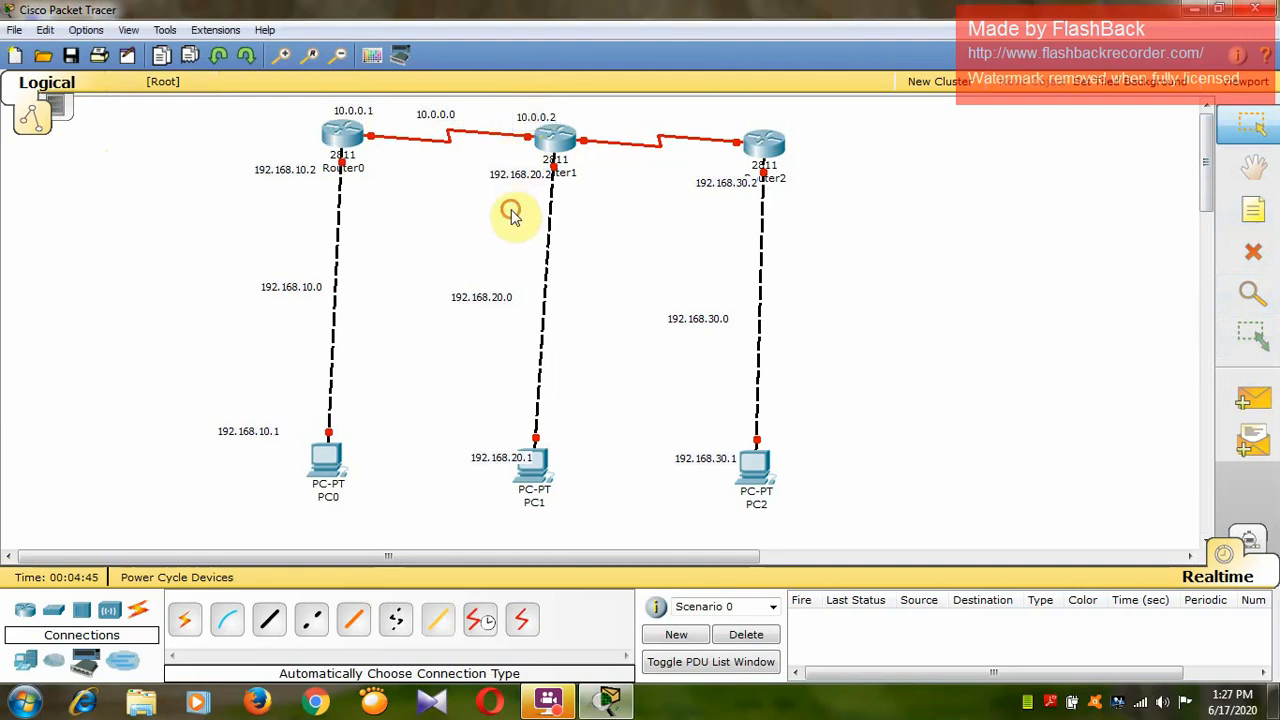
Place a note reading 20.0.0.1 above Router1's serial port facing Router2.
{"action": "left_click", "coordinate": [1252, 210]}
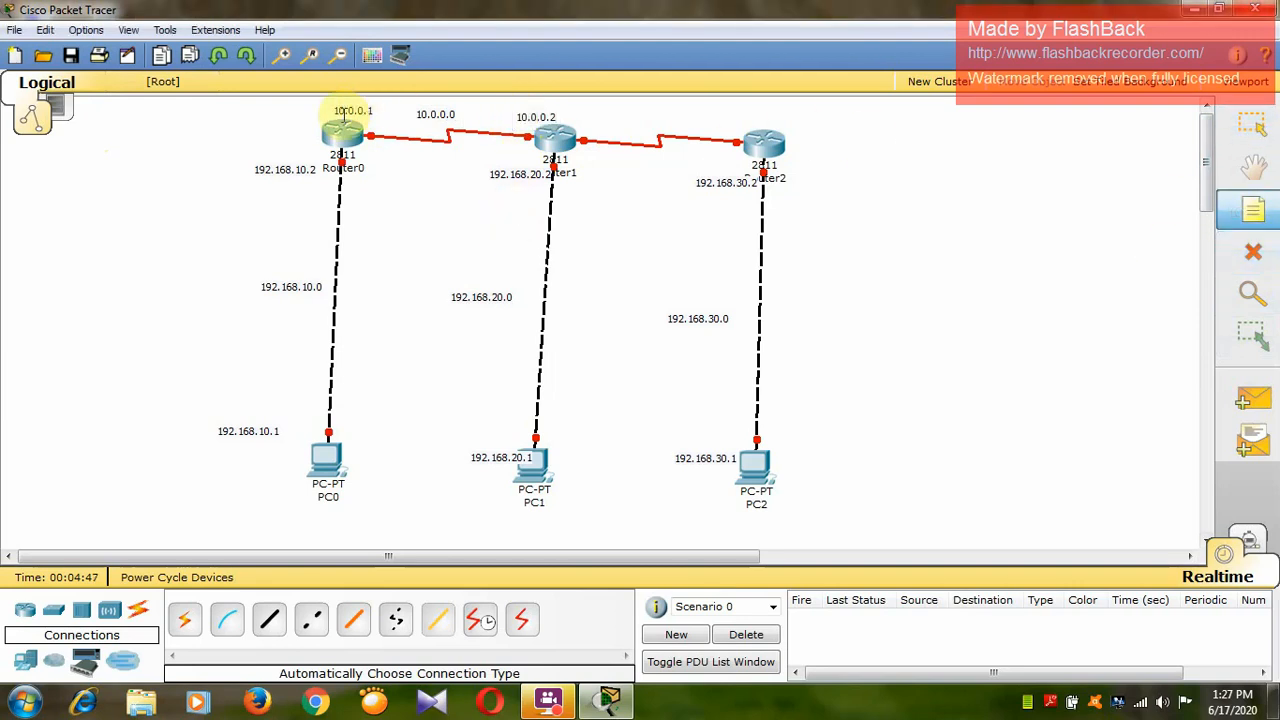
{"action": "left_click", "coordinate": [588, 119]}
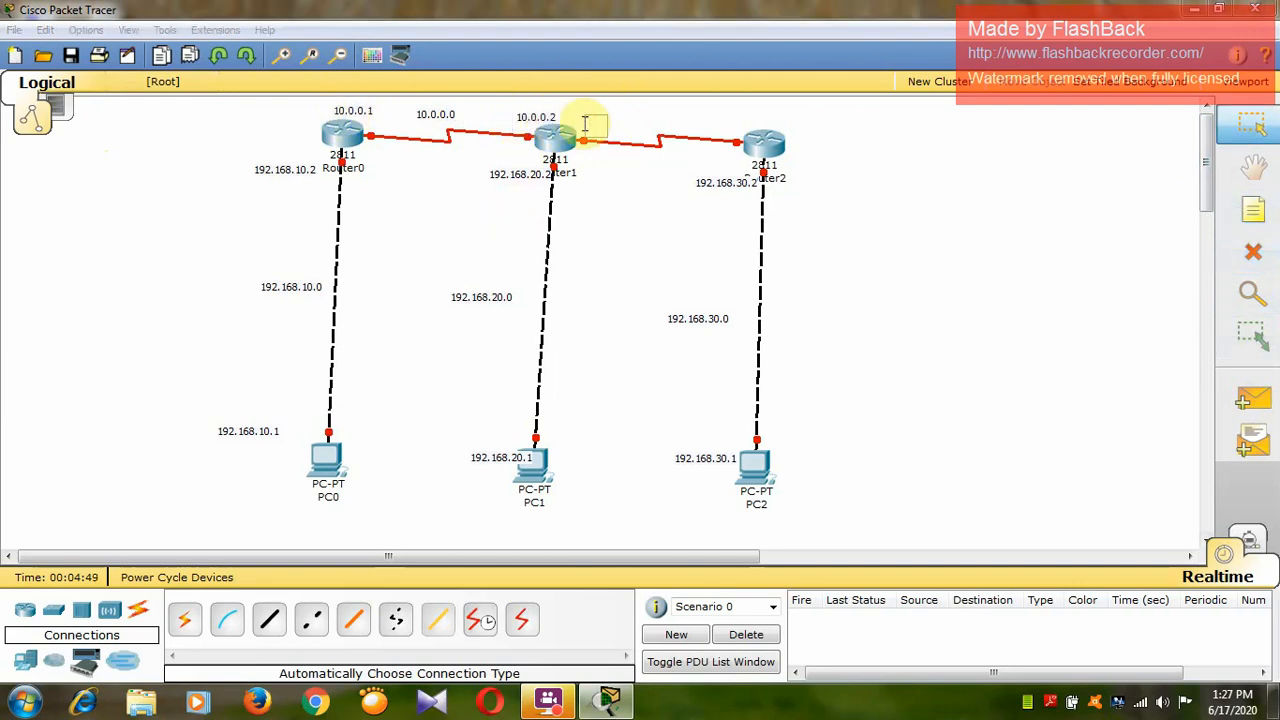
{"action": "type", "text": "10.0"}
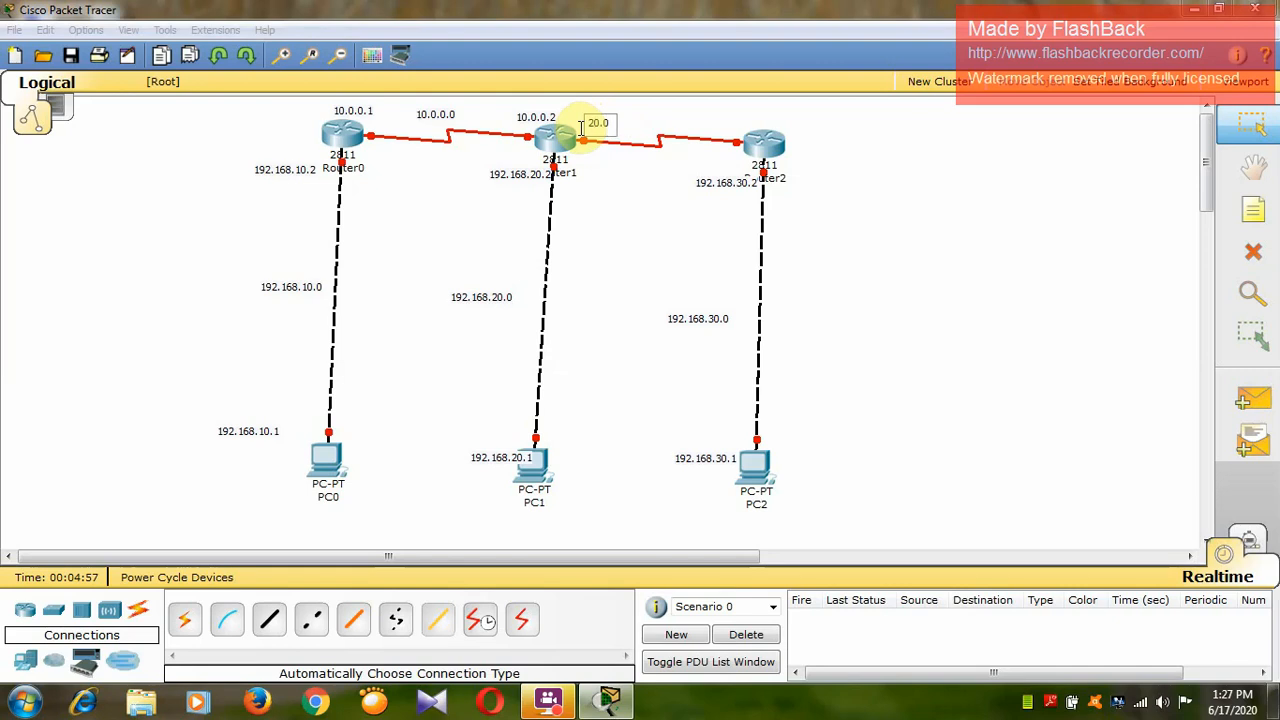
{"action": "left_click", "coordinate": [568, 212]}
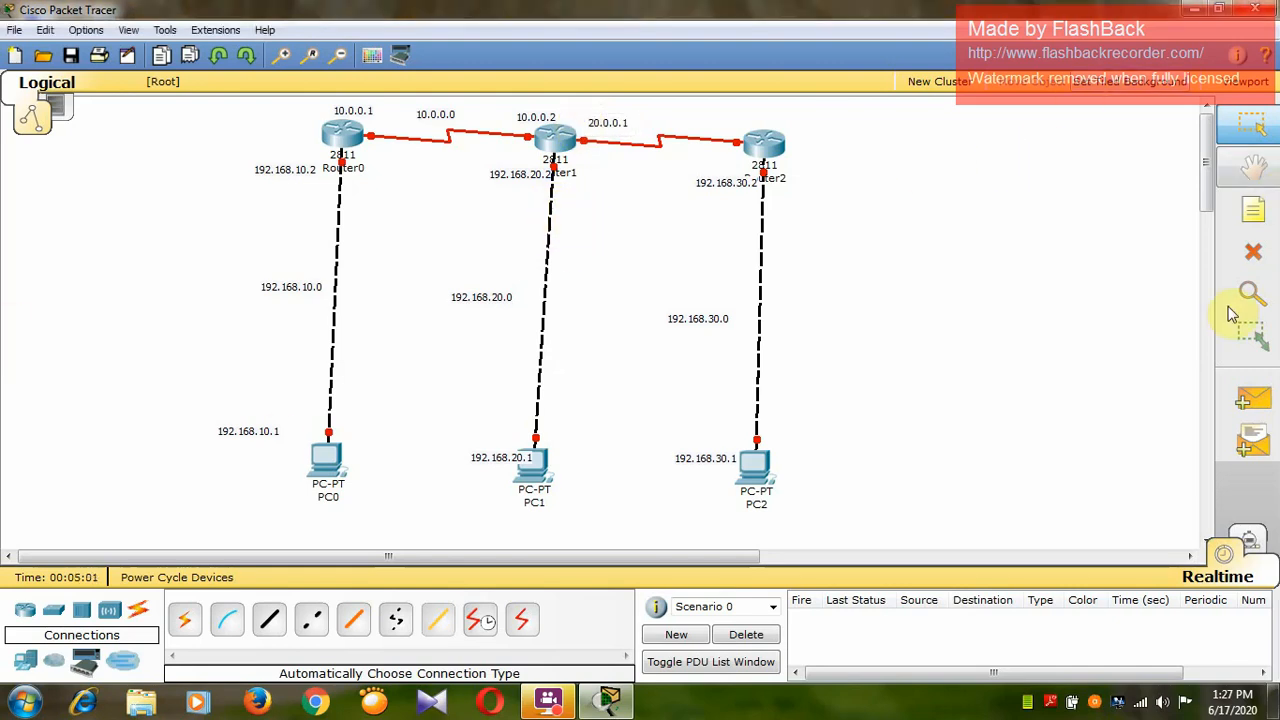
Place a note reading 20.0.0.2 directly above Router2.
{"action": "left_click", "coordinate": [1253, 209]}
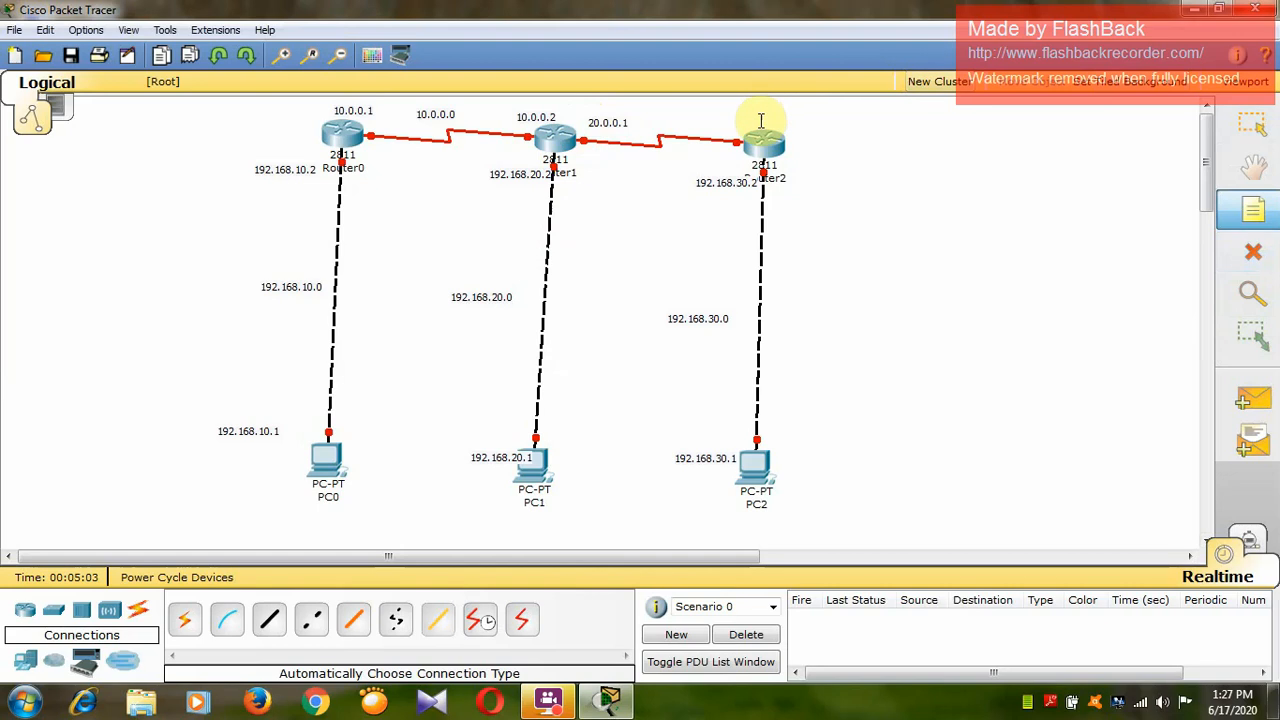
{"action": "left_click", "coordinate": [761, 115]}
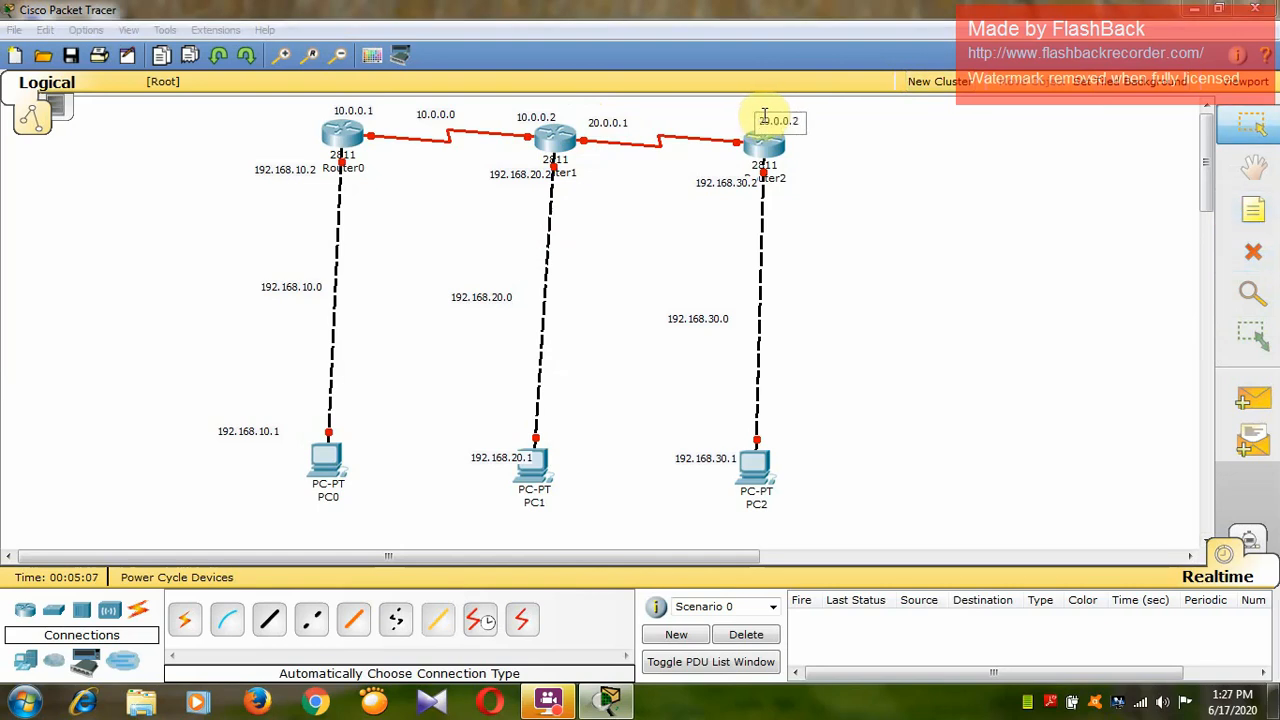
{"action": "left_click", "coordinate": [916, 318]}
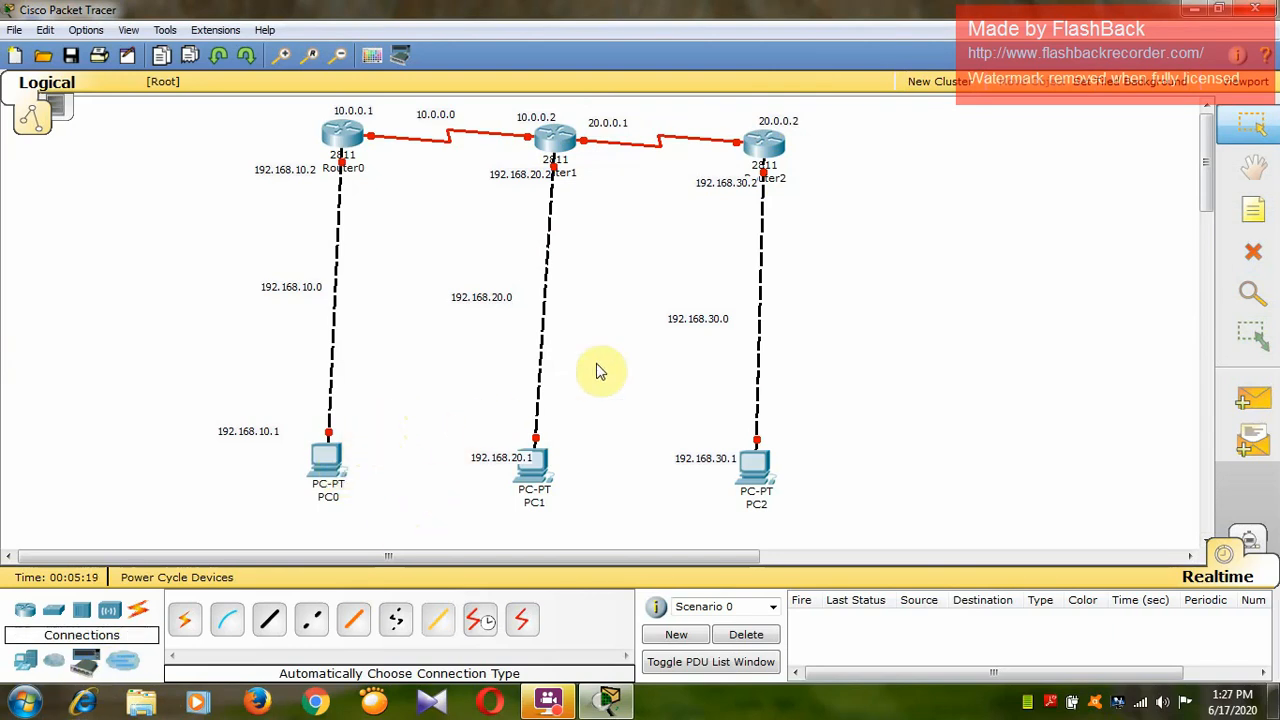
Open PC0's IP Configuration and move its window clear of the PC0 and Router0 notes.
{"action": "left_click", "coordinate": [325, 468]}
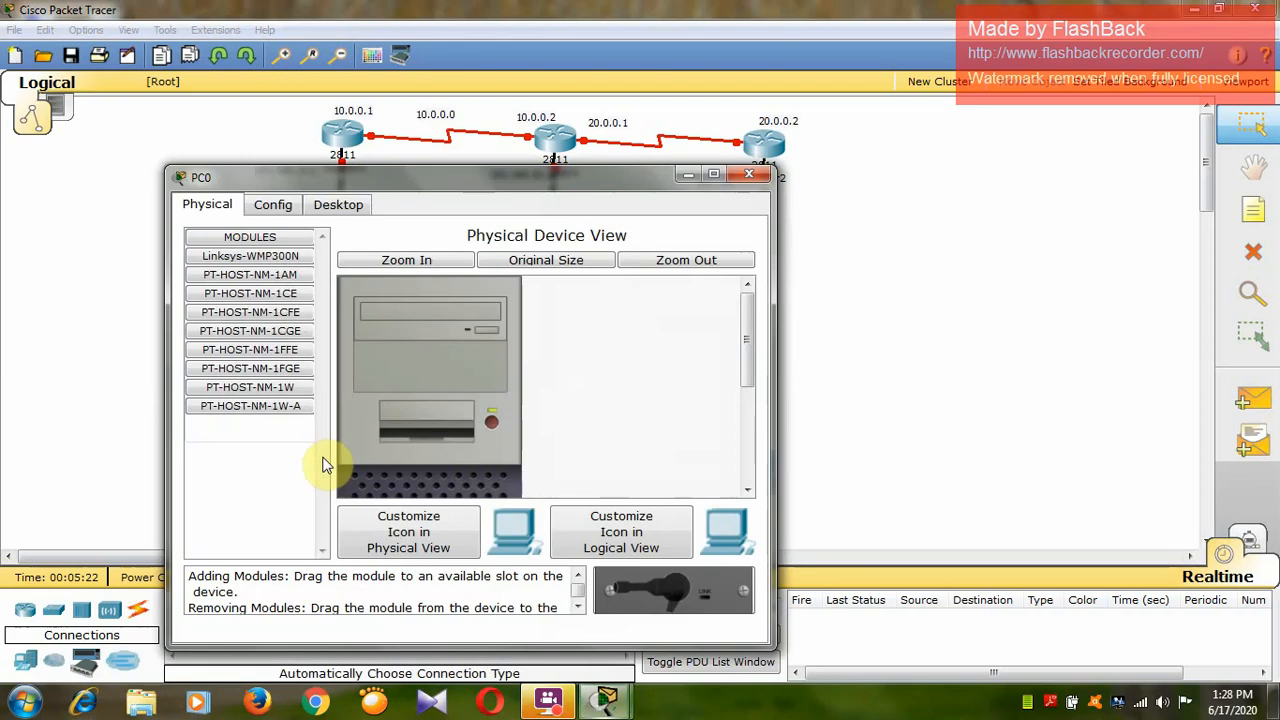
{"action": "left_click", "coordinate": [338, 204]}
{"action": "left_click_drag", "start_coordinate": [420, 186], "coordinate": [830, 30]}
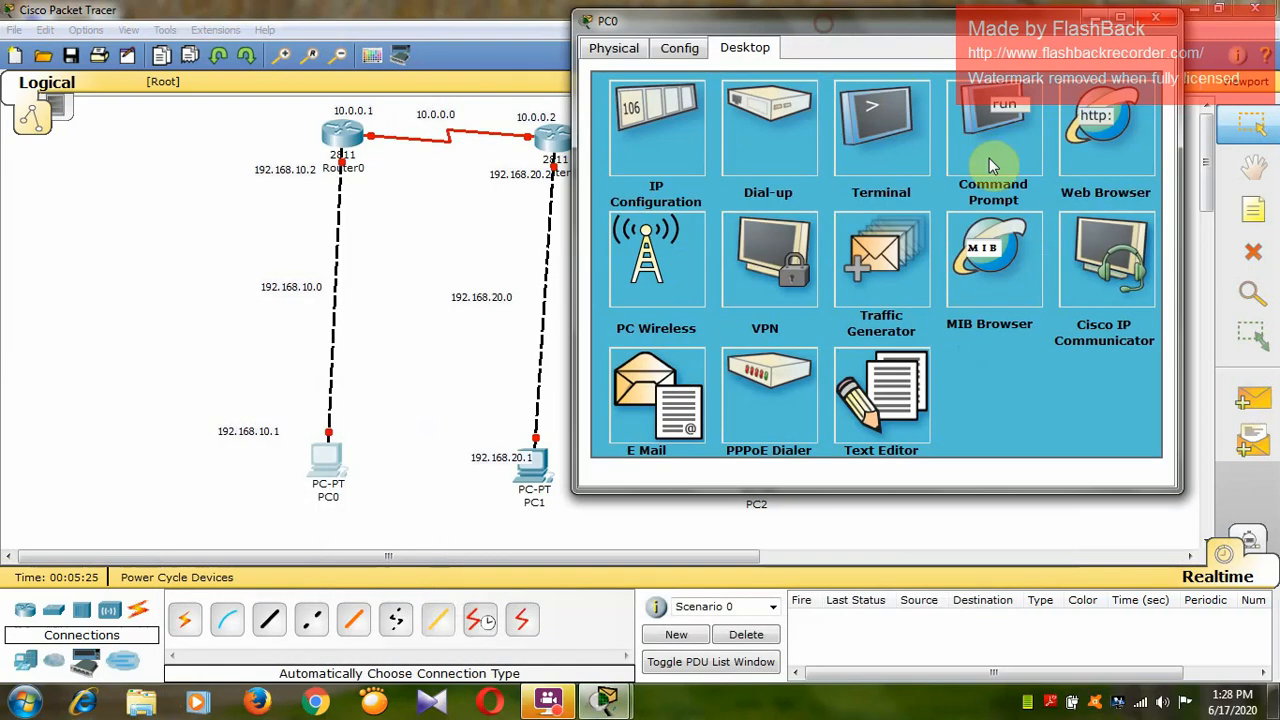
{"action": "left_click", "coordinate": [1012, 155]}
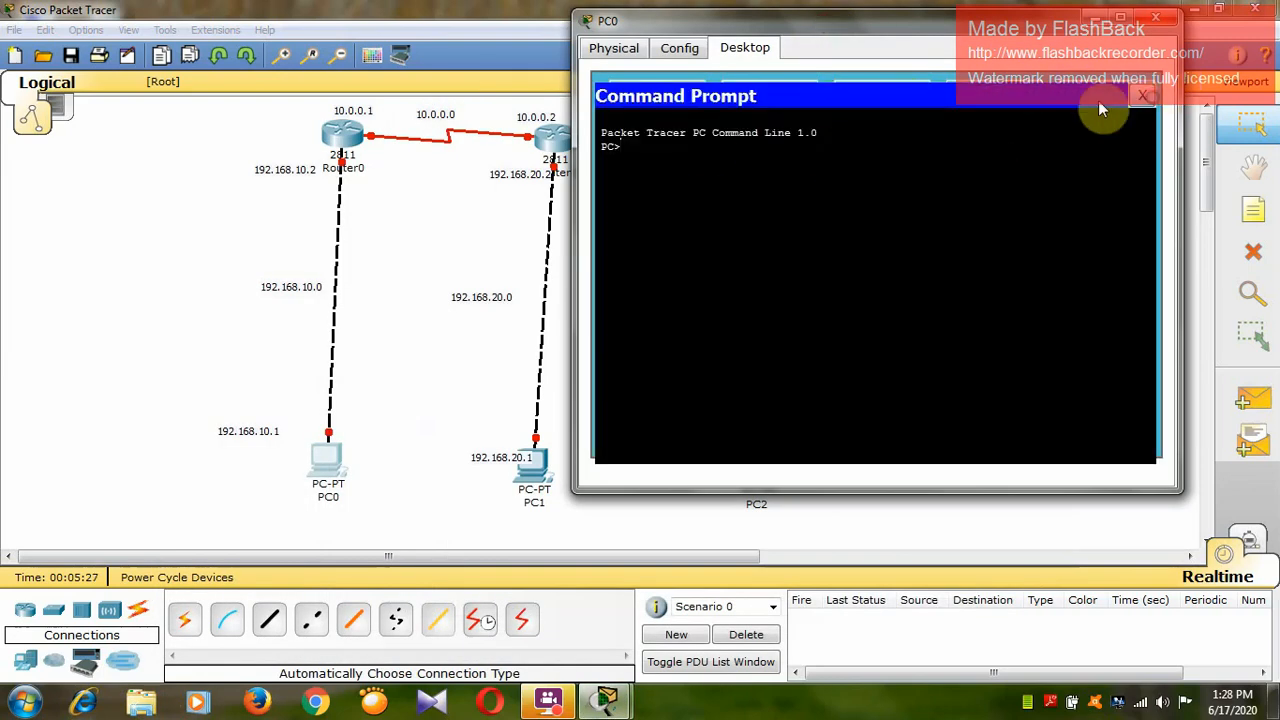
{"action": "left_click", "coordinate": [1141, 96]}
{"action": "left_click", "coordinate": [669, 141]}
{"action": "left_click", "coordinate": [829, 221]}
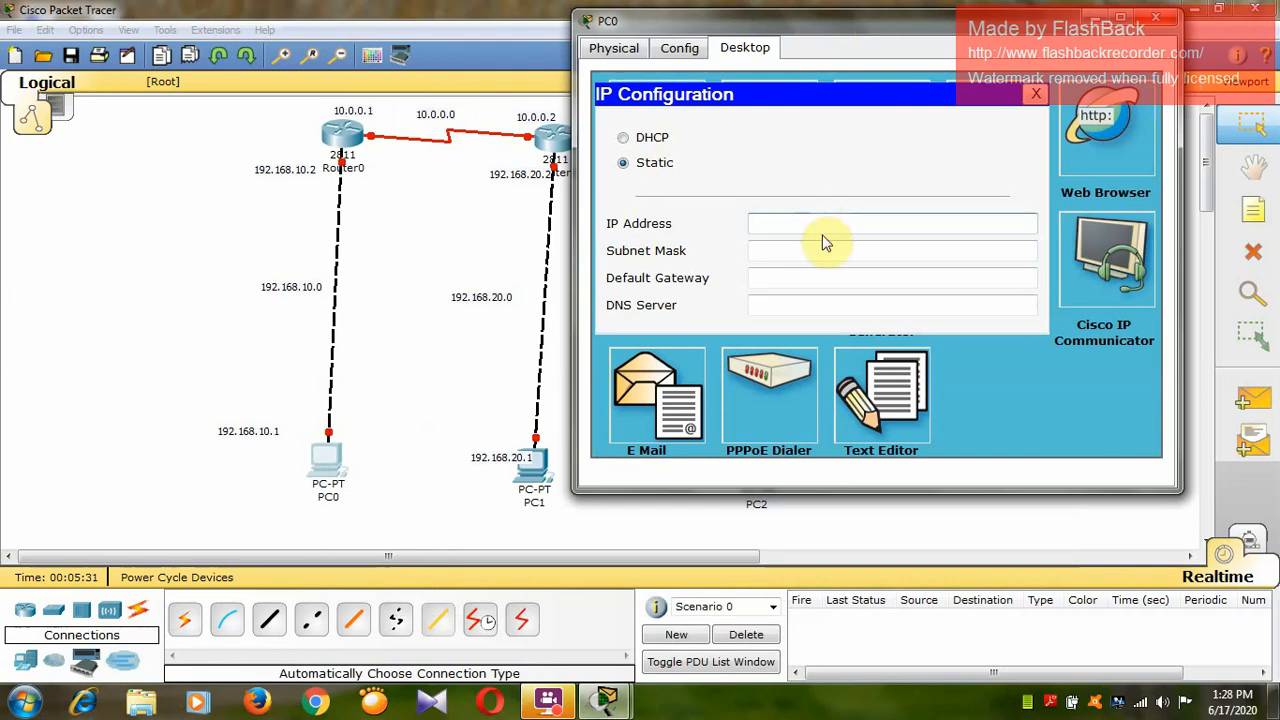
Set PC0's static IP address to 192.168.10.1, with subnet mask 255.255.255.0 and default gateway 192.168.10.2.
{"action": "left_click", "coordinate": [297, 434]}
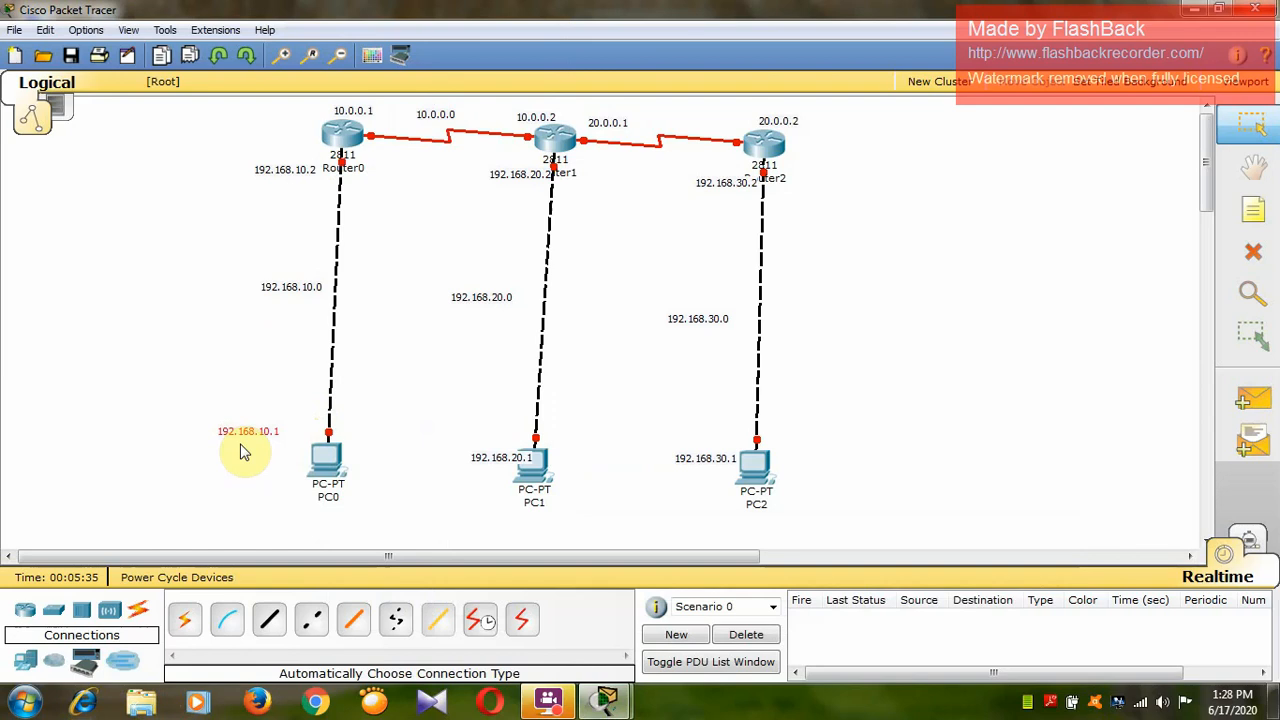
{"action": "mouse_move", "coordinate": [605, 700]}
{"action": "left_click", "coordinate": [706, 632]}
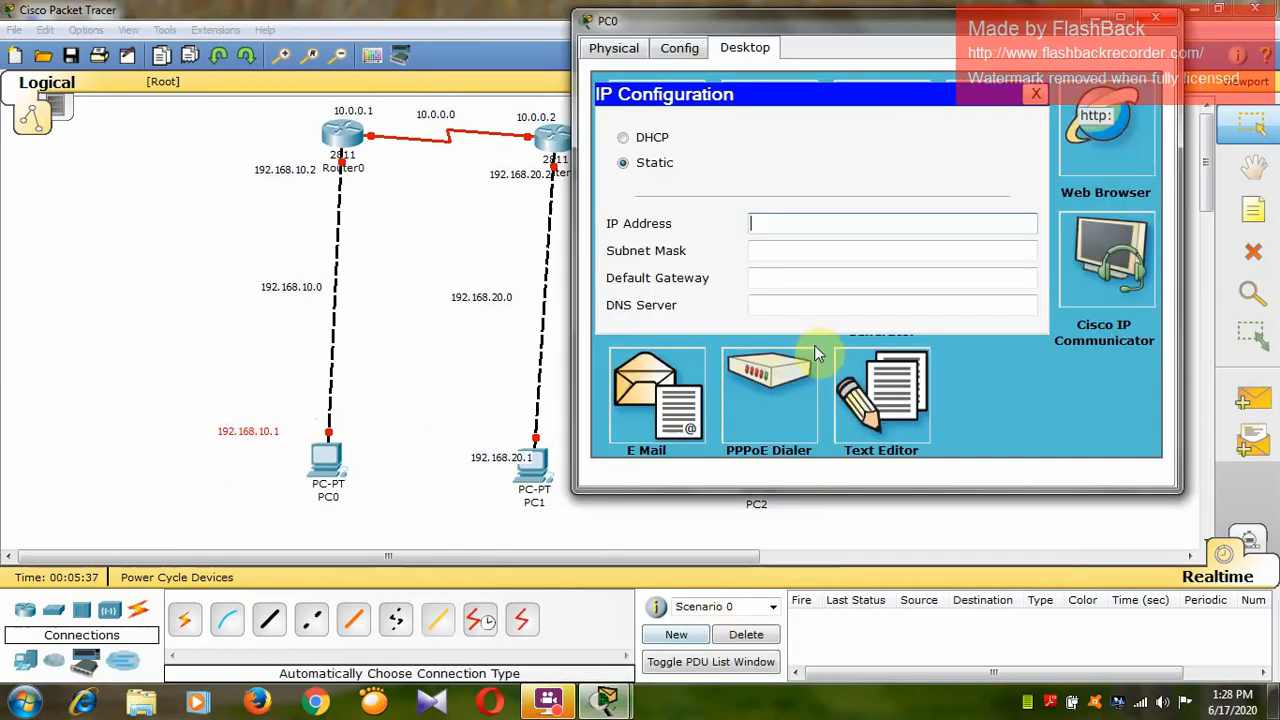
{"action": "type", "text": "192"}
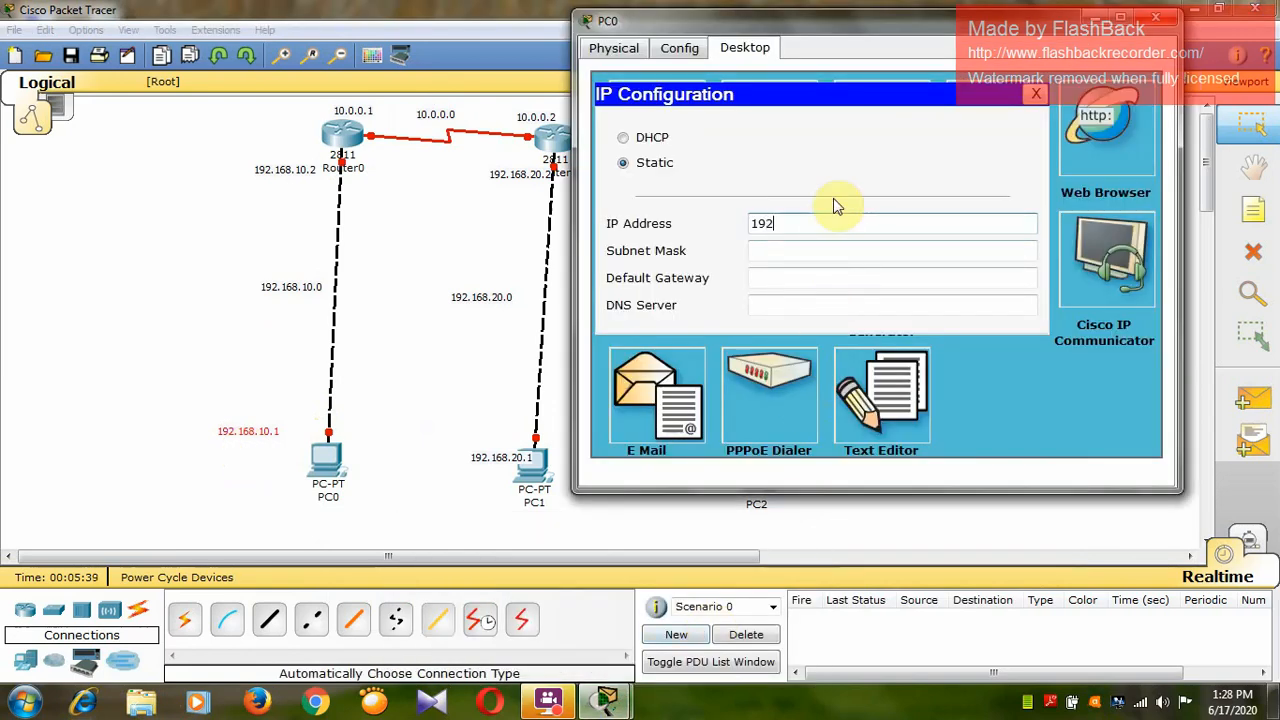
{"action": "type", "text": ".168.10.1"}
{"action": "key", "text": "Tab"}
{"action": "key", "text": "Tab"}
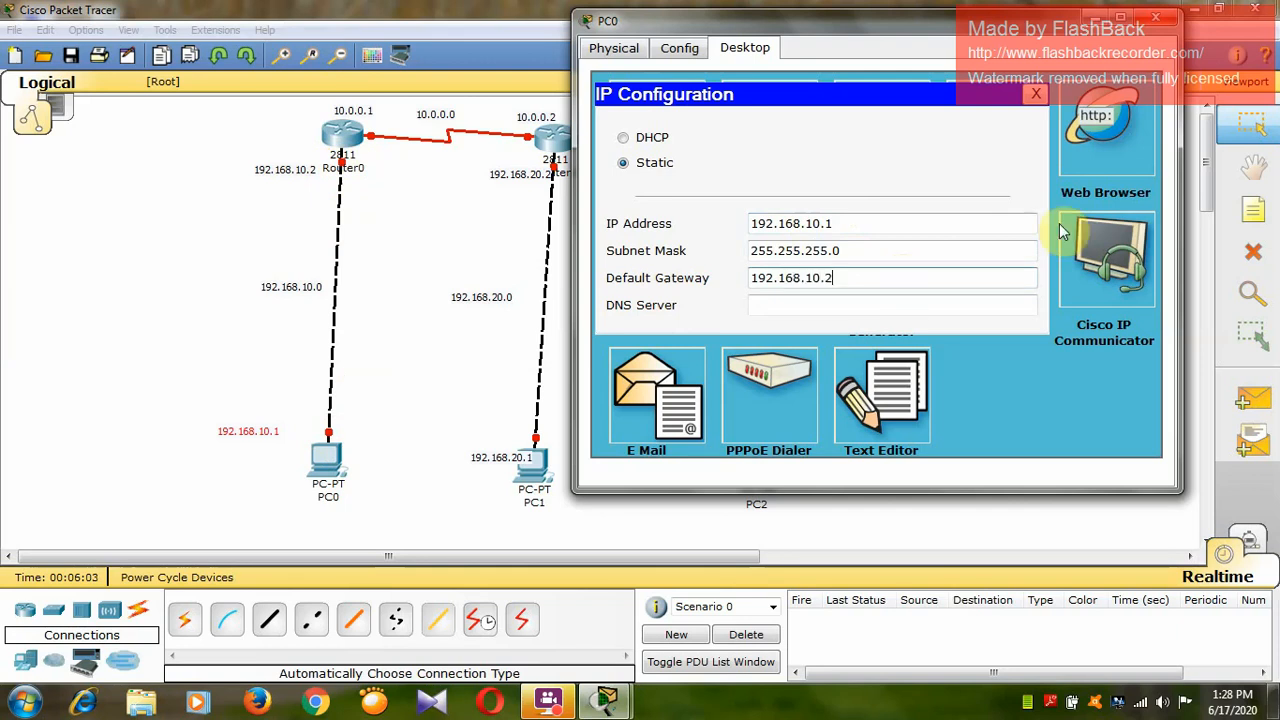
{"action": "left_click", "coordinate": [1155, 18]}
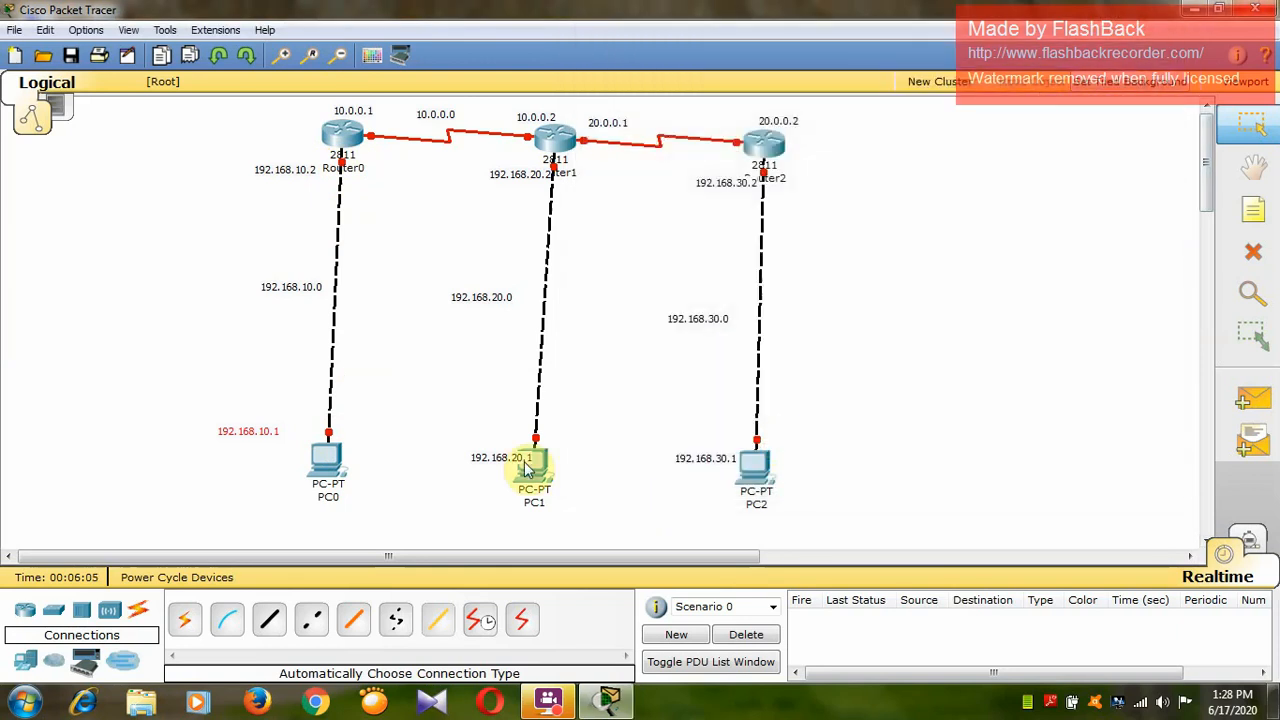
Give PC1 the static IP address 192.168.20.1, subnet mask 255.255.255.0 and default gateway 192.168.20.2.
{"action": "left_click", "coordinate": [538, 463]}
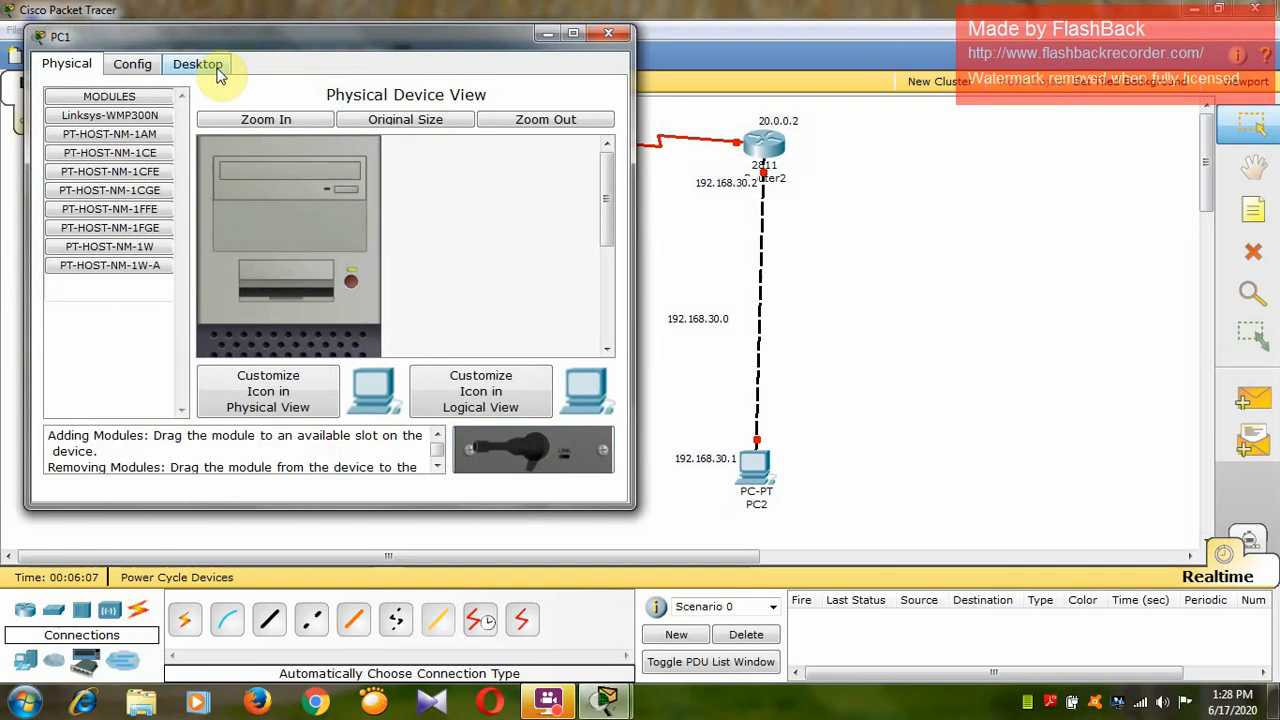
{"action": "left_click", "coordinate": [200, 63]}
{"action": "left_click_drag", "start_coordinate": [320, 40], "coordinate": [940, 98]}
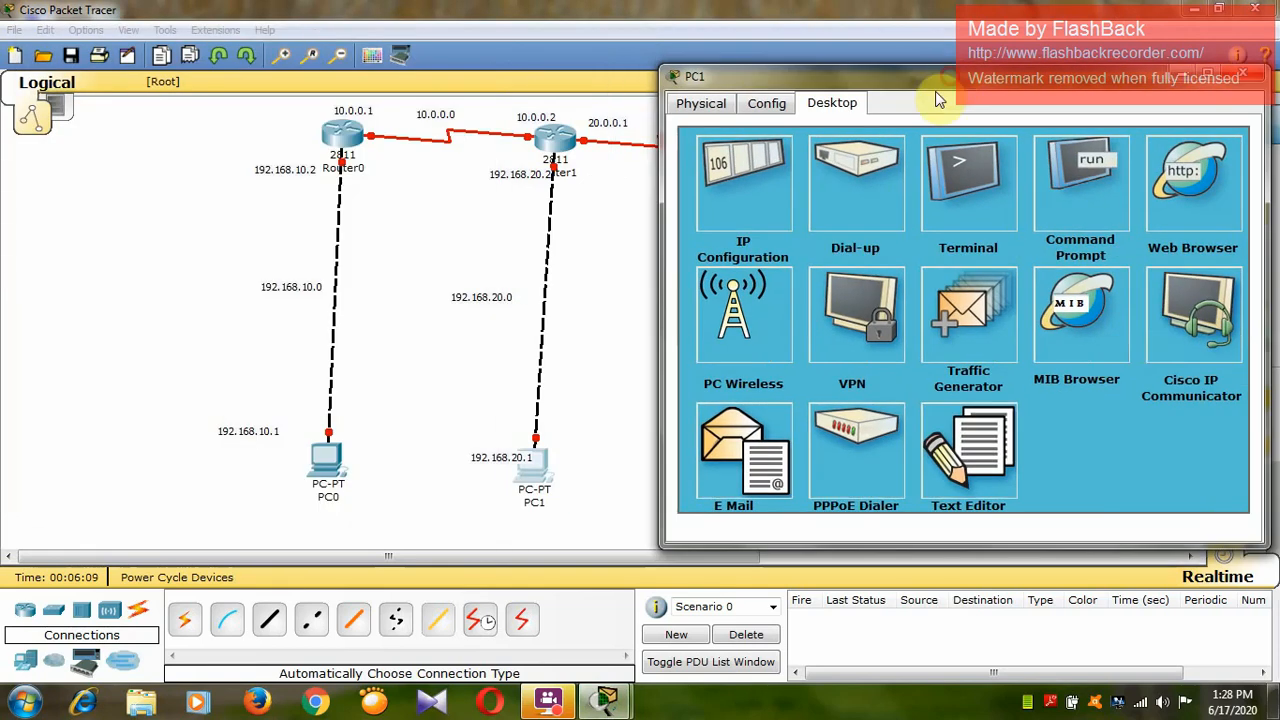
{"action": "left_click", "coordinate": [752, 192]}
{"action": "left_click", "coordinate": [858, 270]}
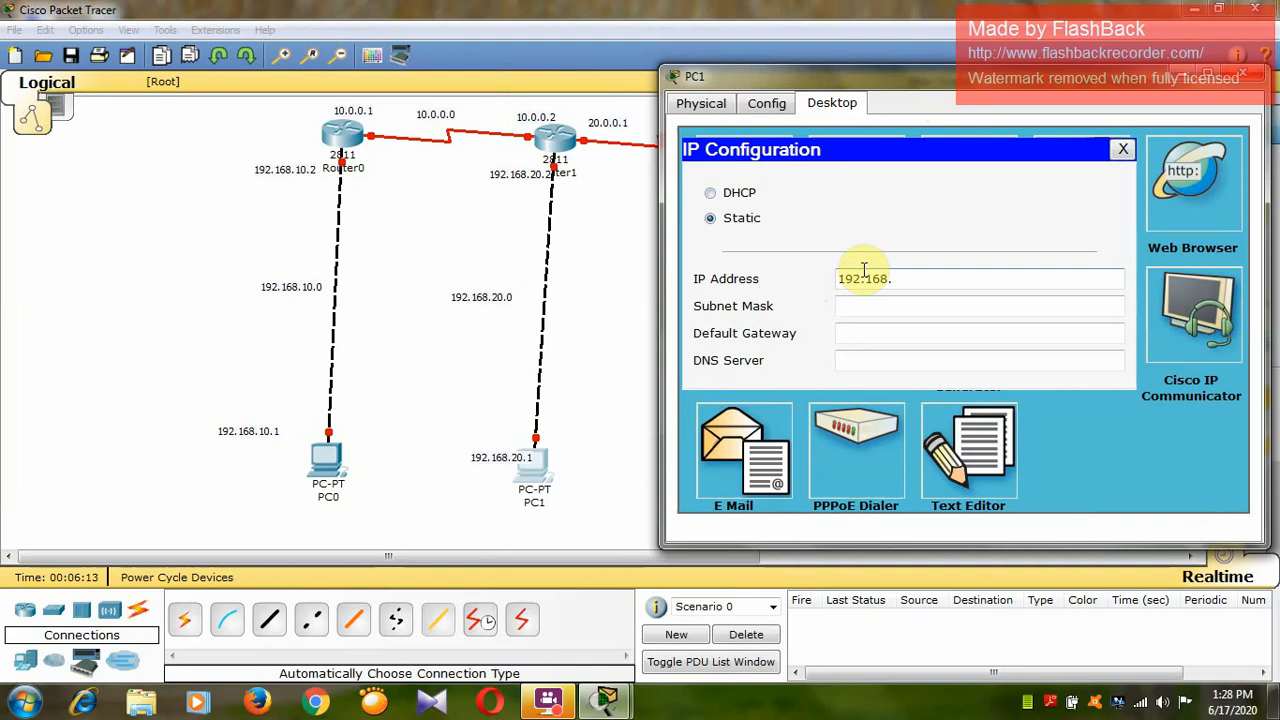
{"action": "type", "text": "192.168.20.1"}
{"action": "key", "text": "Tab"}
{"action": "key", "text": "Tab"}
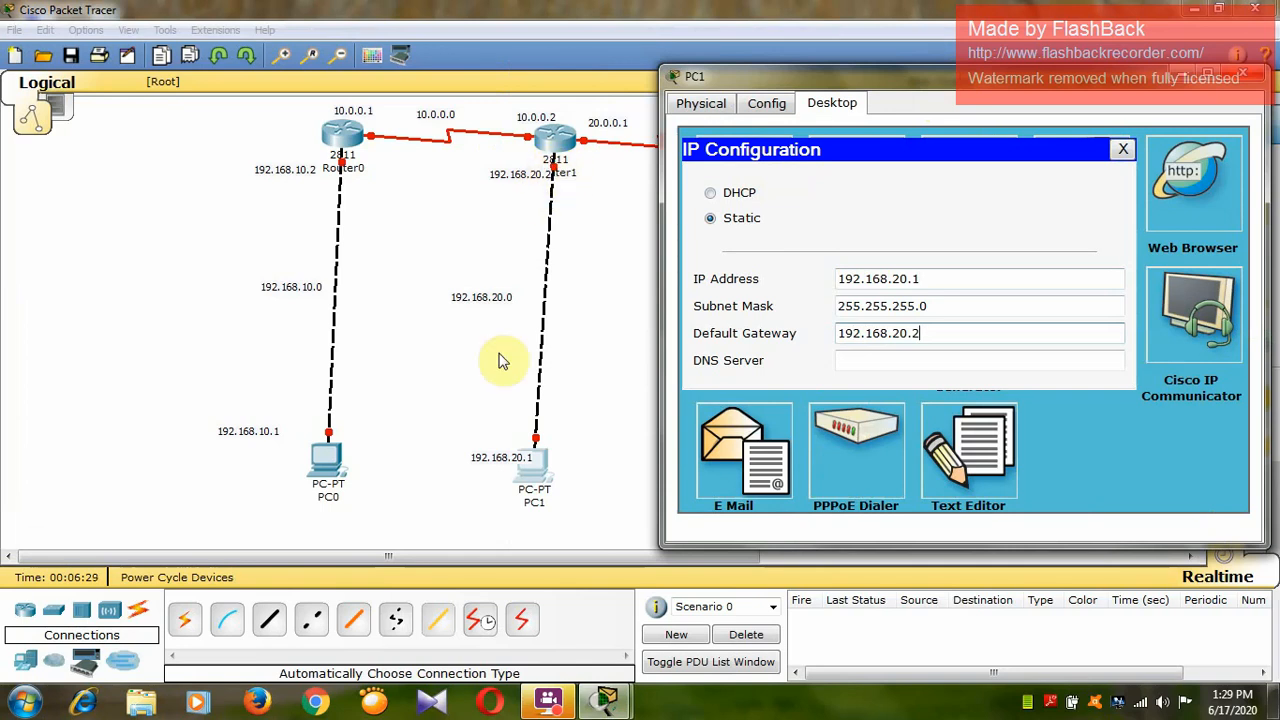
{"action": "left_click", "coordinate": [1240, 76]}
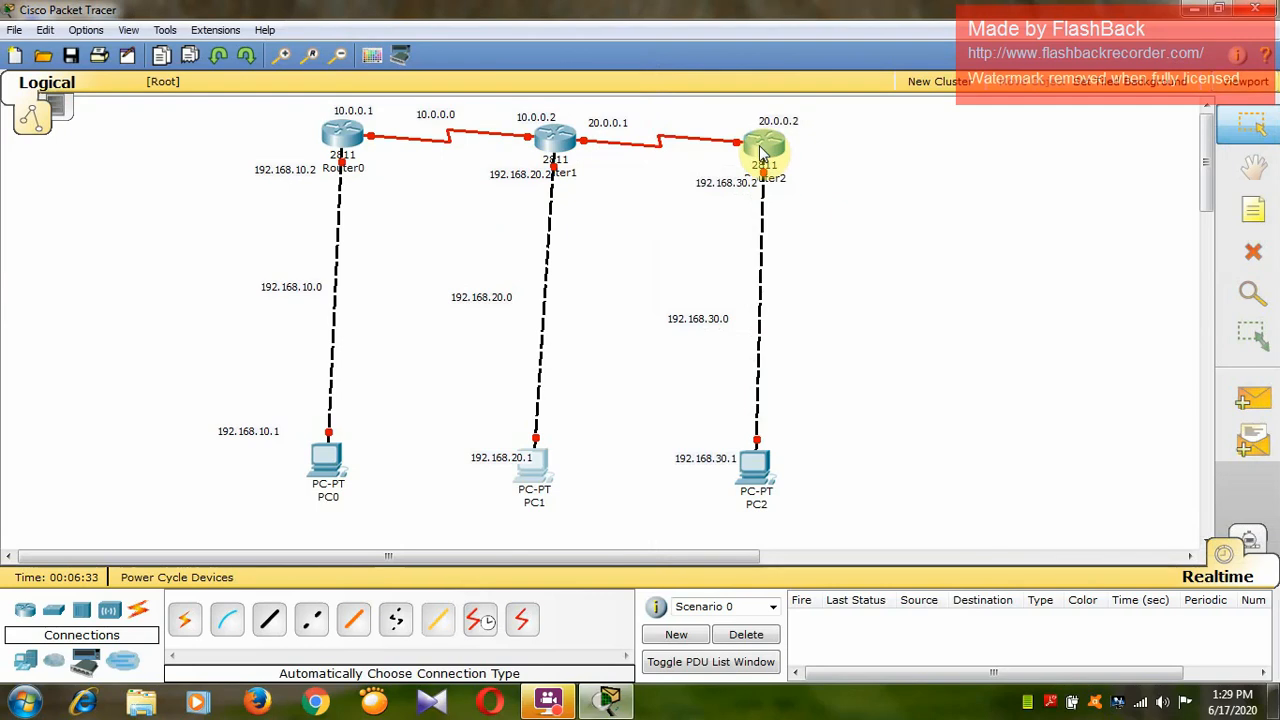
Configure PC2 with static IP address 192.168.30.1, subnet mask 255.255.255.0 and default gateway 192.168.30.2.
{"action": "left_click", "coordinate": [757, 468]}
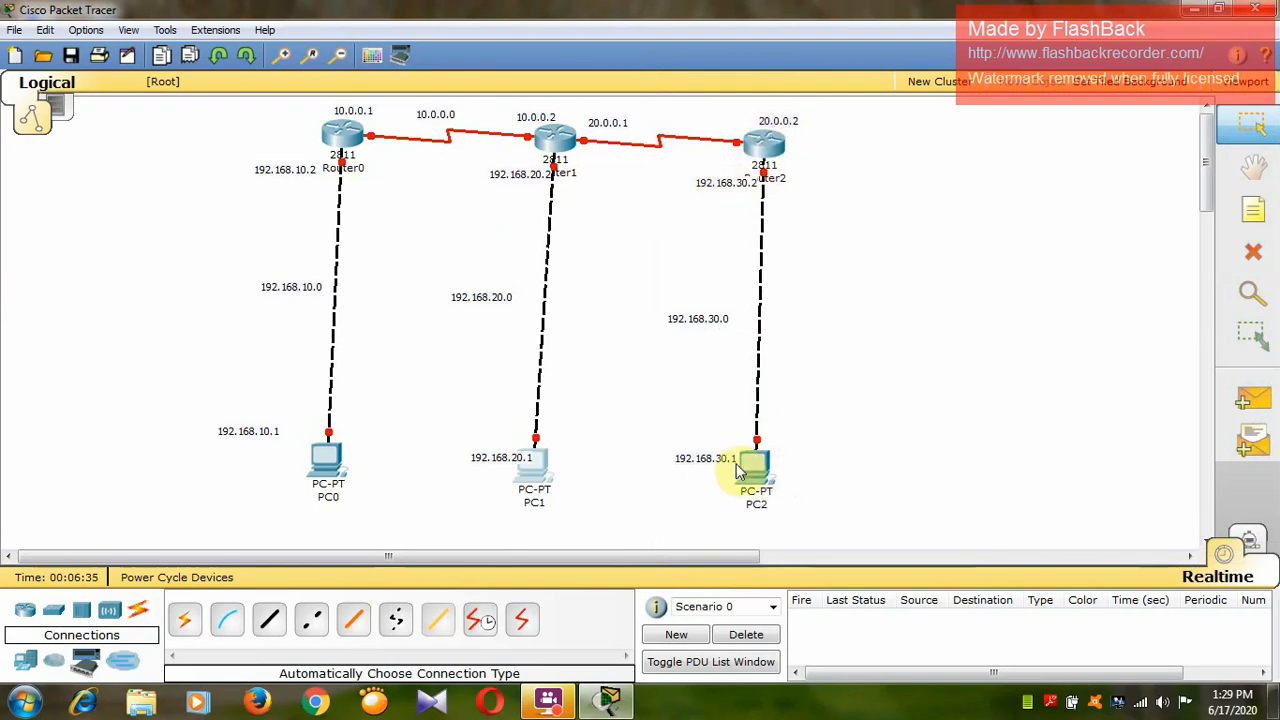
{"action": "left_click", "coordinate": [245, 108]}
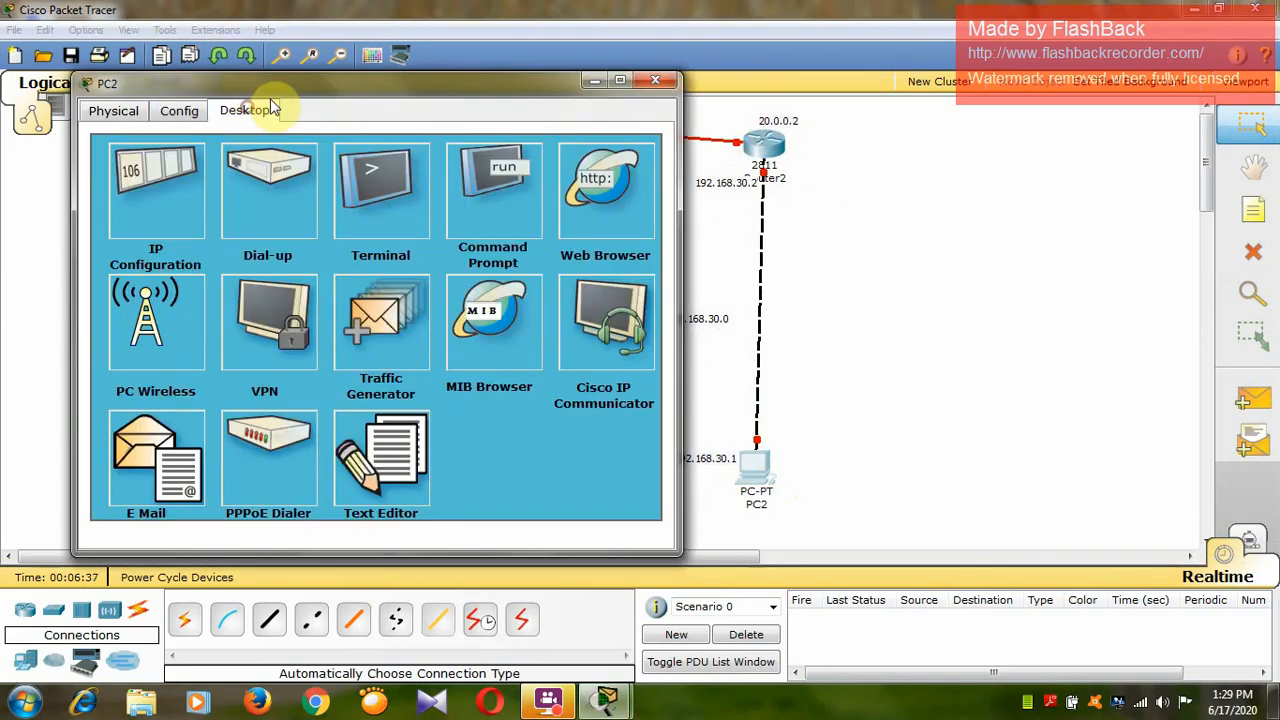
{"action": "left_click_drag", "start_coordinate": [372, 87], "coordinate": [1027, 58]}
{"action": "left_click", "coordinate": [785, 172]}
{"action": "left_click", "coordinate": [930, 252]}
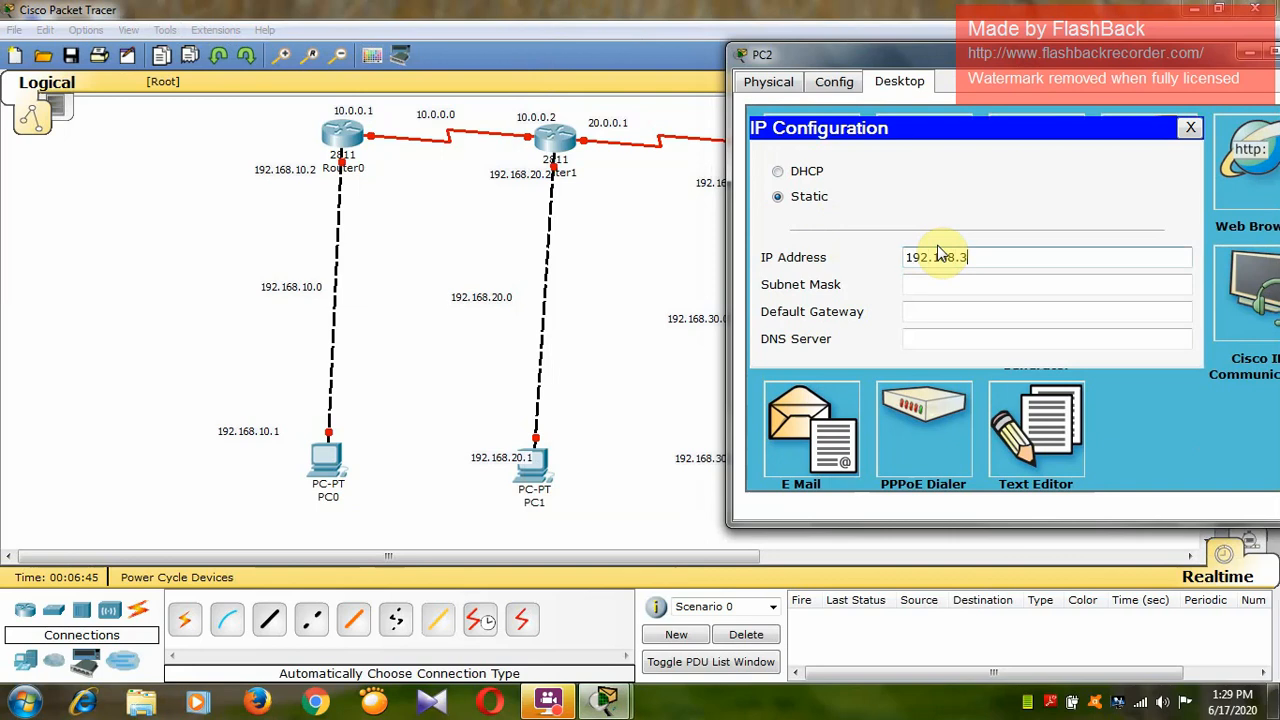
{"action": "type", "text": "192.168.30.1"}
{"action": "key", "text": "Tab"}
{"action": "key", "text": "Tab"}
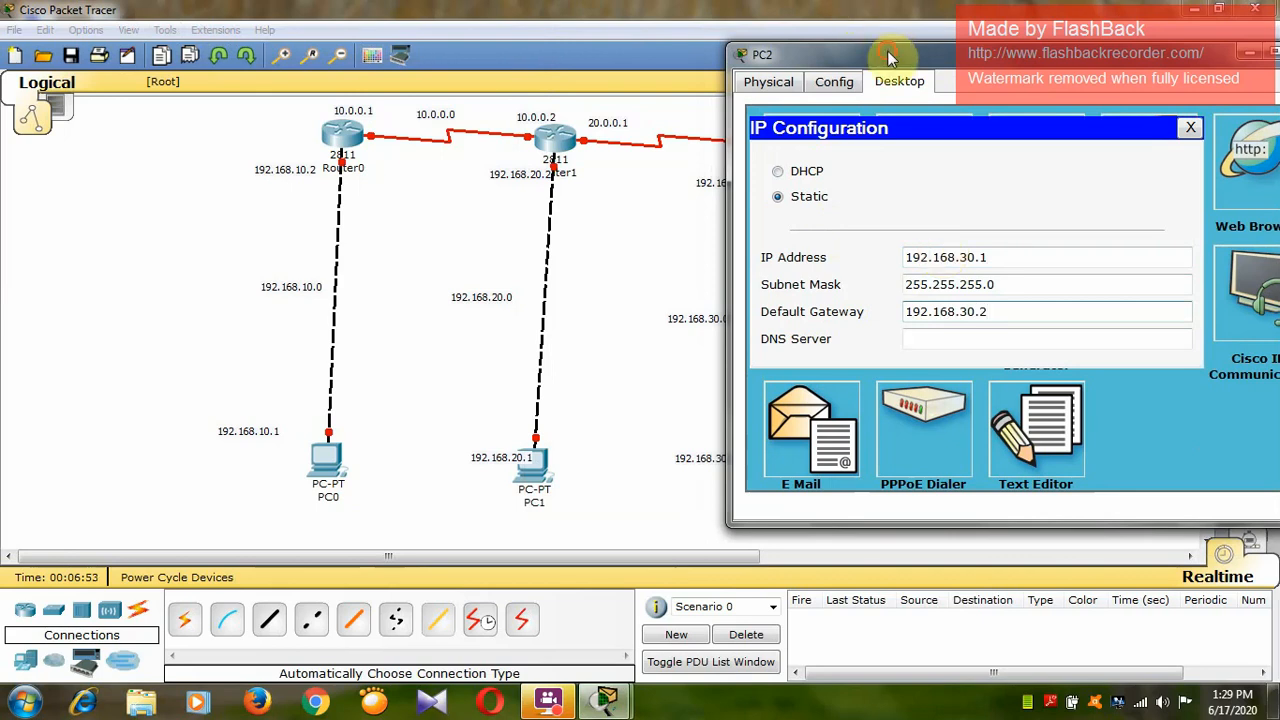
Compare PC2's default gateway with the address note at Router2, and close PC2's configuration window.
{"action": "left_click_drag", "start_coordinate": [893, 54], "coordinate": [1010, 61]}
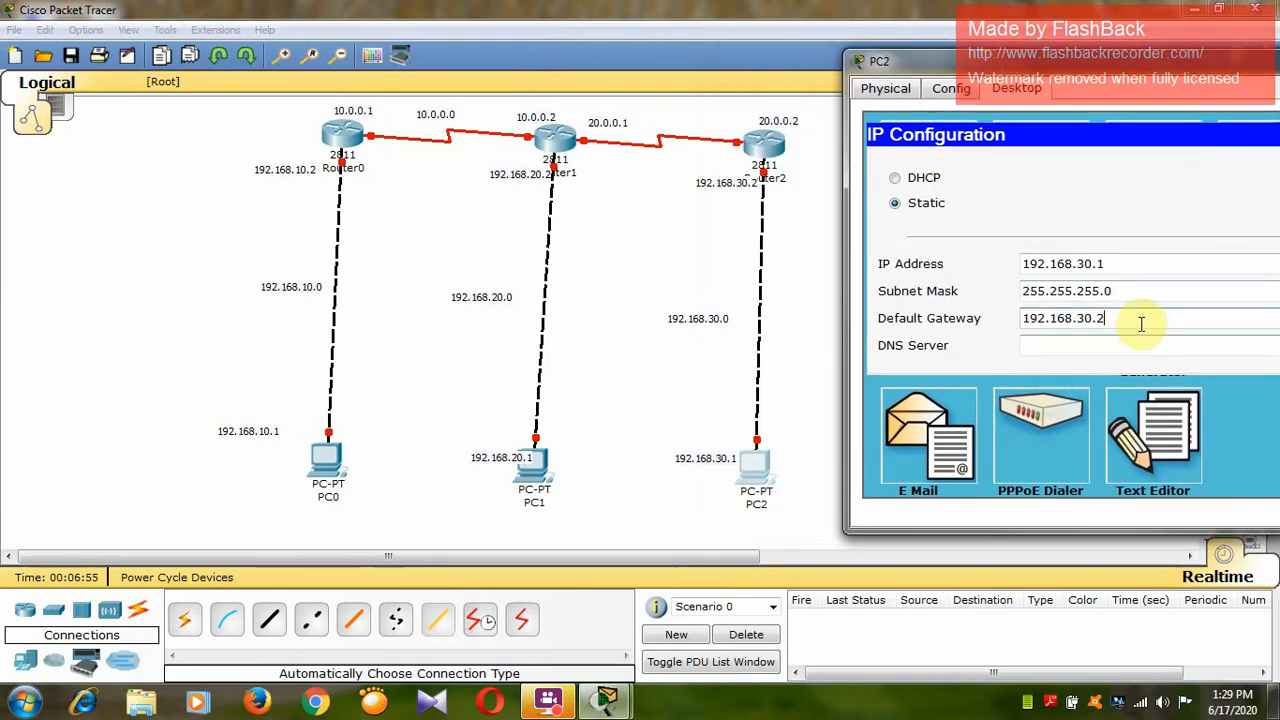
{"action": "left_click_drag", "start_coordinate": [1137, 320], "coordinate": [1020, 322]}
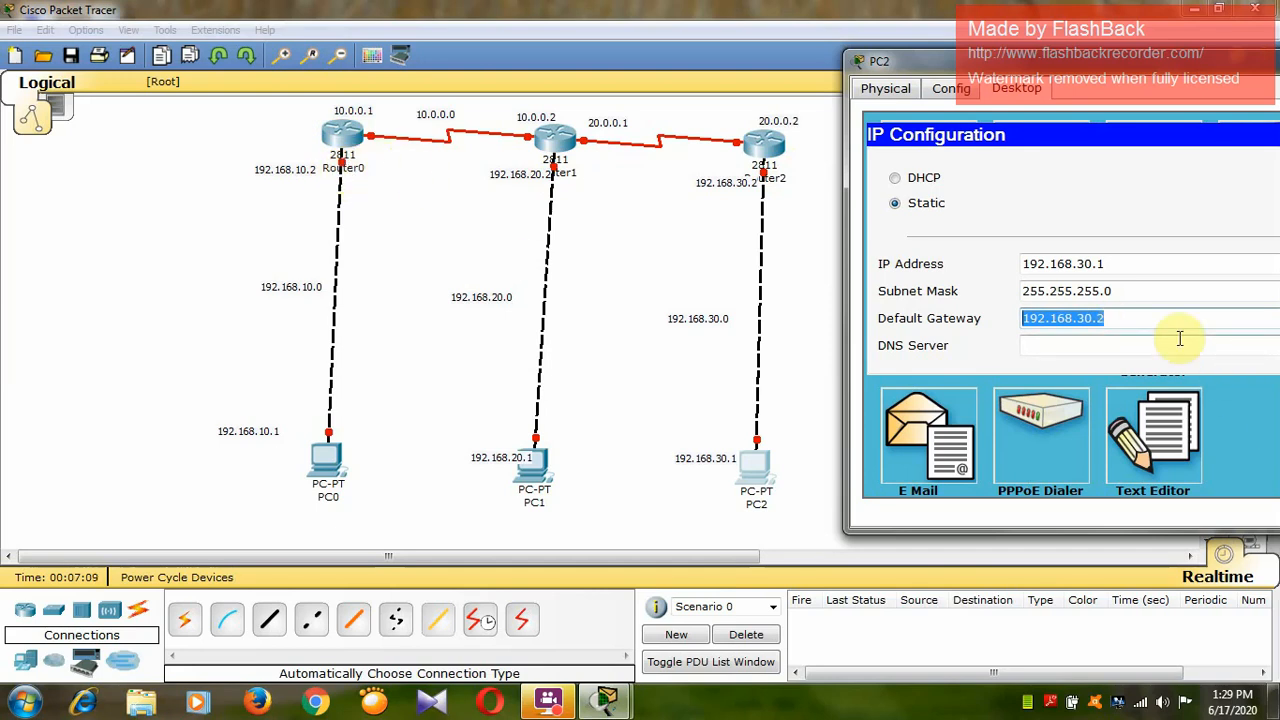
{"action": "left_click_drag", "start_coordinate": [1045, 69], "coordinate": [984, 96]}
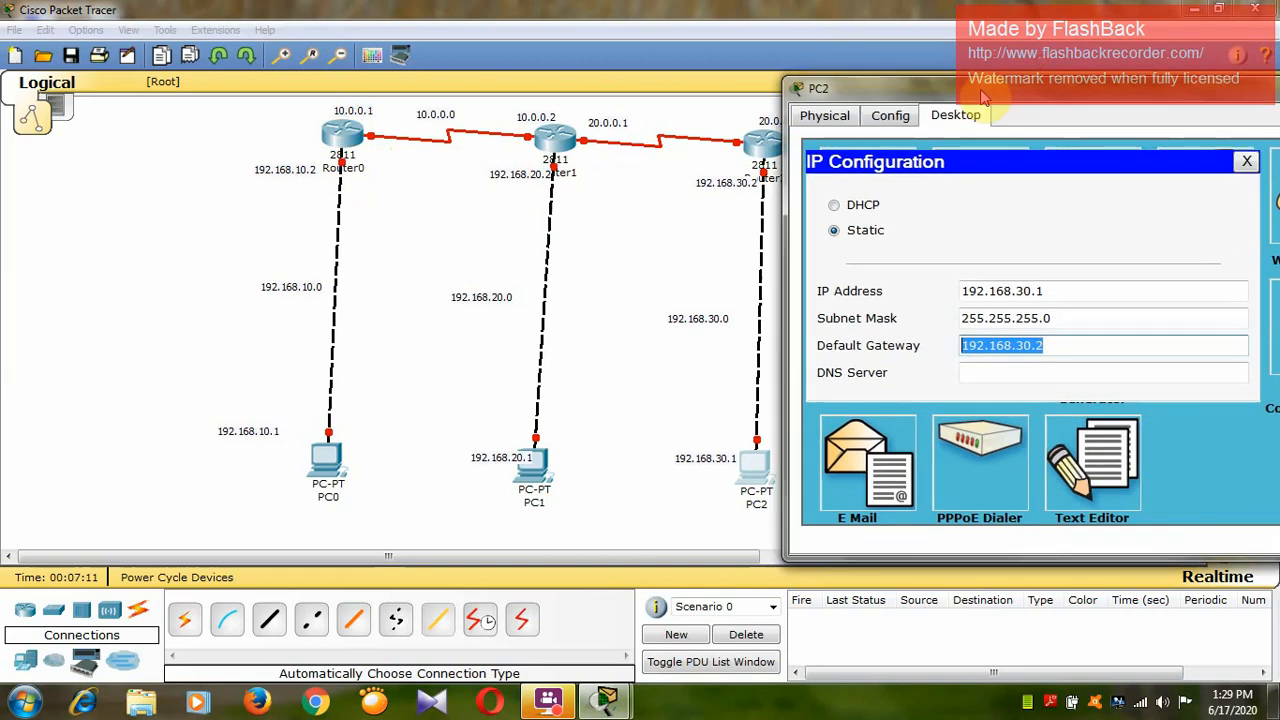
{"action": "left_click_drag", "start_coordinate": [1190, 104], "coordinate": [1096, 107]}
{"action": "left_click", "coordinate": [1272, 91]}
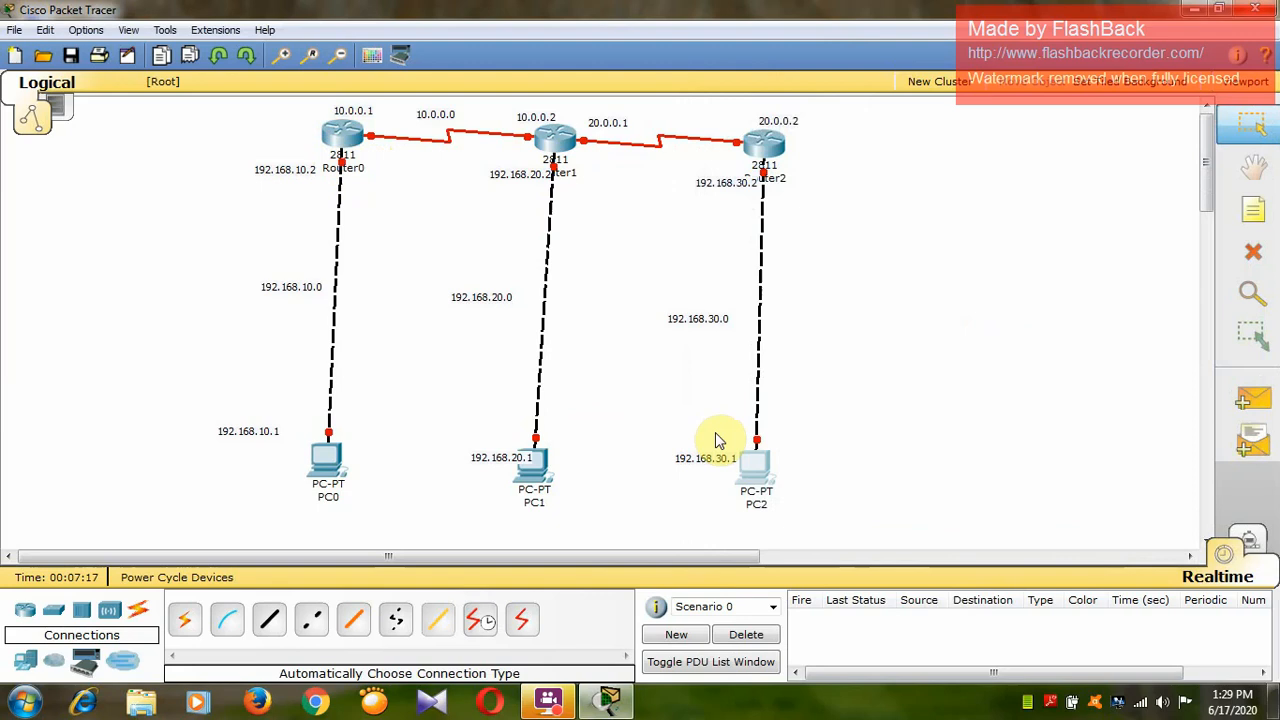
Decline the initial configuration dialog on Router0's command line and enter privileged mode with en.
{"action": "mouse_move", "coordinate": [352, 137]}
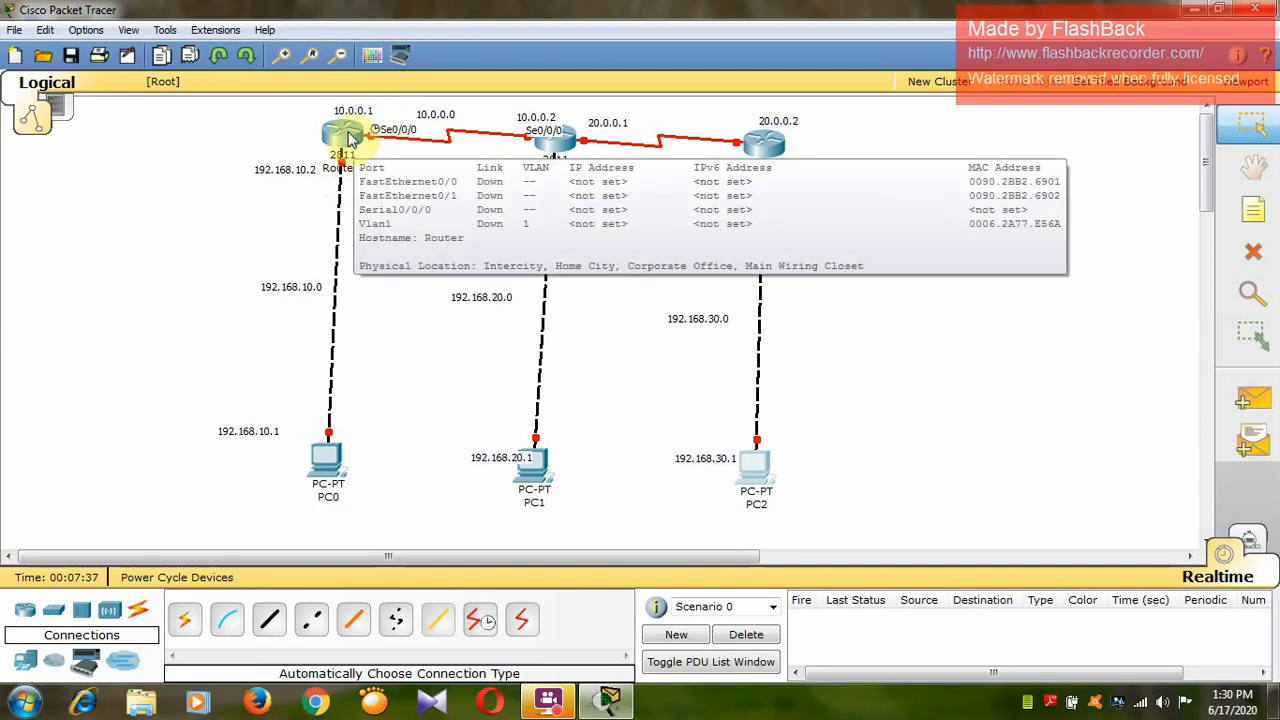
{"action": "left_click", "coordinate": [350, 137]}
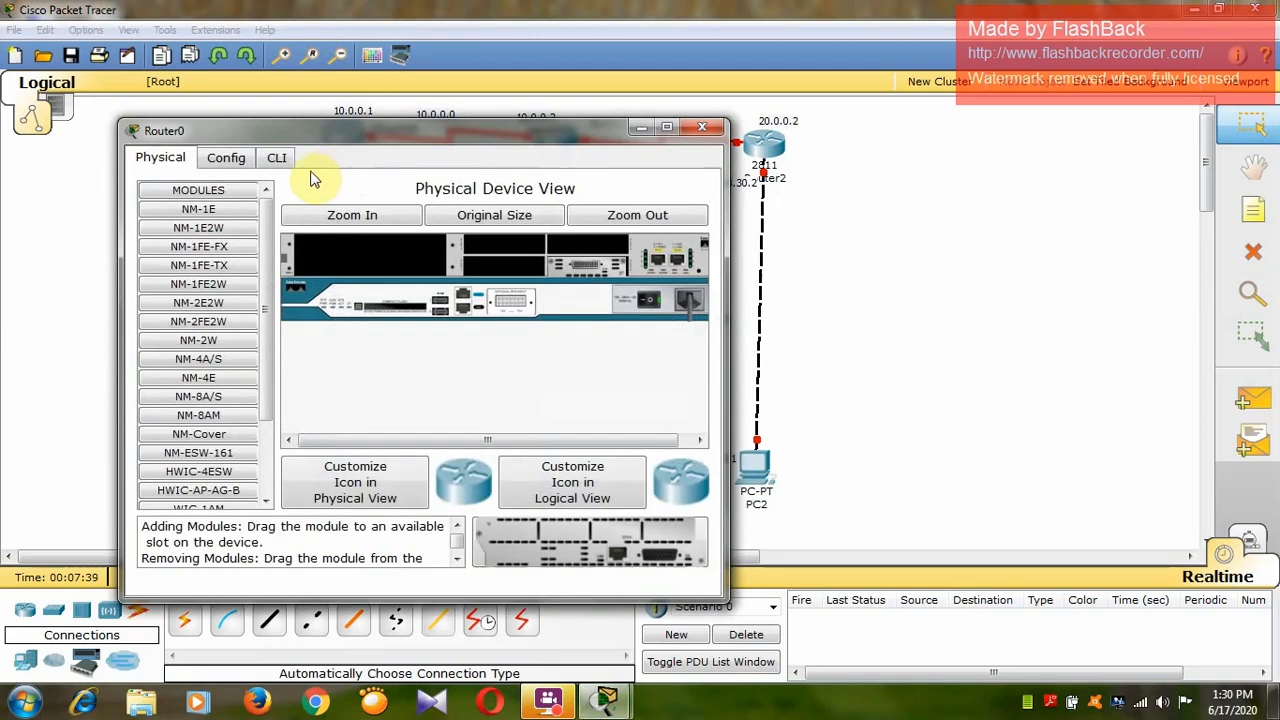
{"action": "left_click", "coordinate": [288, 160]}
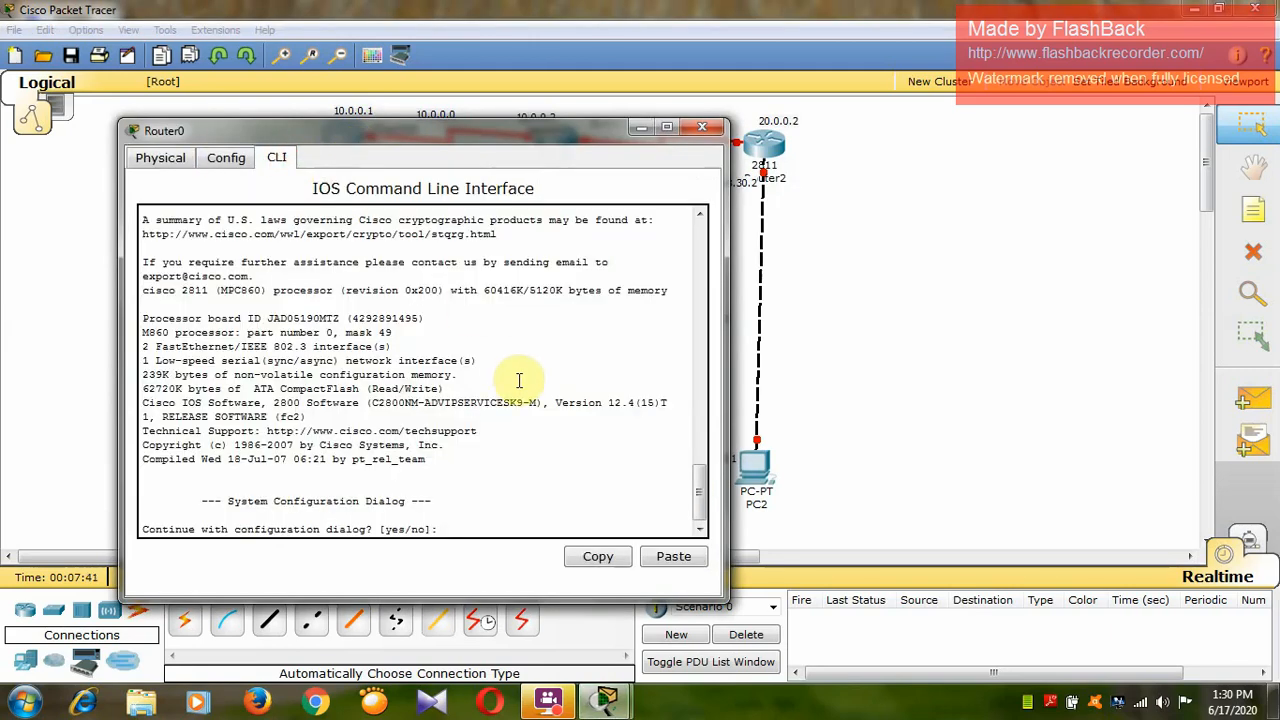
{"action": "type", "text": "no"}
{"action": "key", "text": "Return"}
{"action": "key", "text": "Return"}
{"action": "type", "text": "en"}
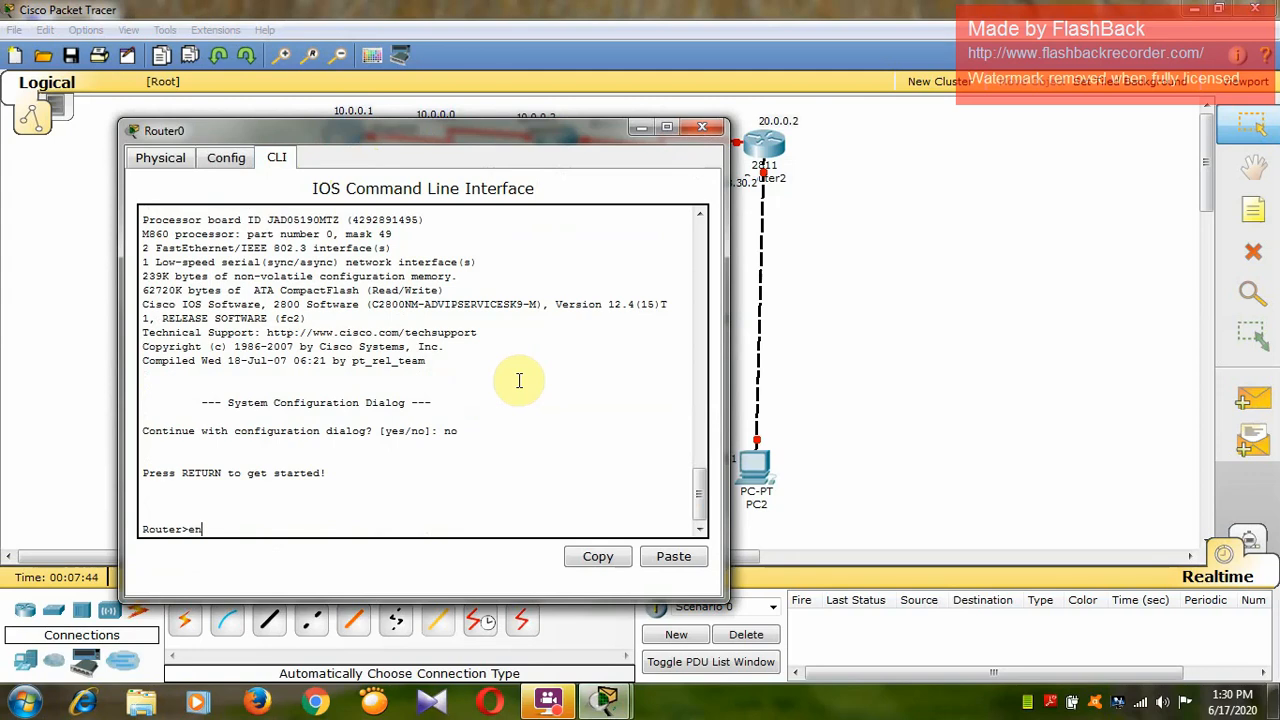
{"action": "key", "text": "Return"}
{"action": "type", "text": "conf gt"}
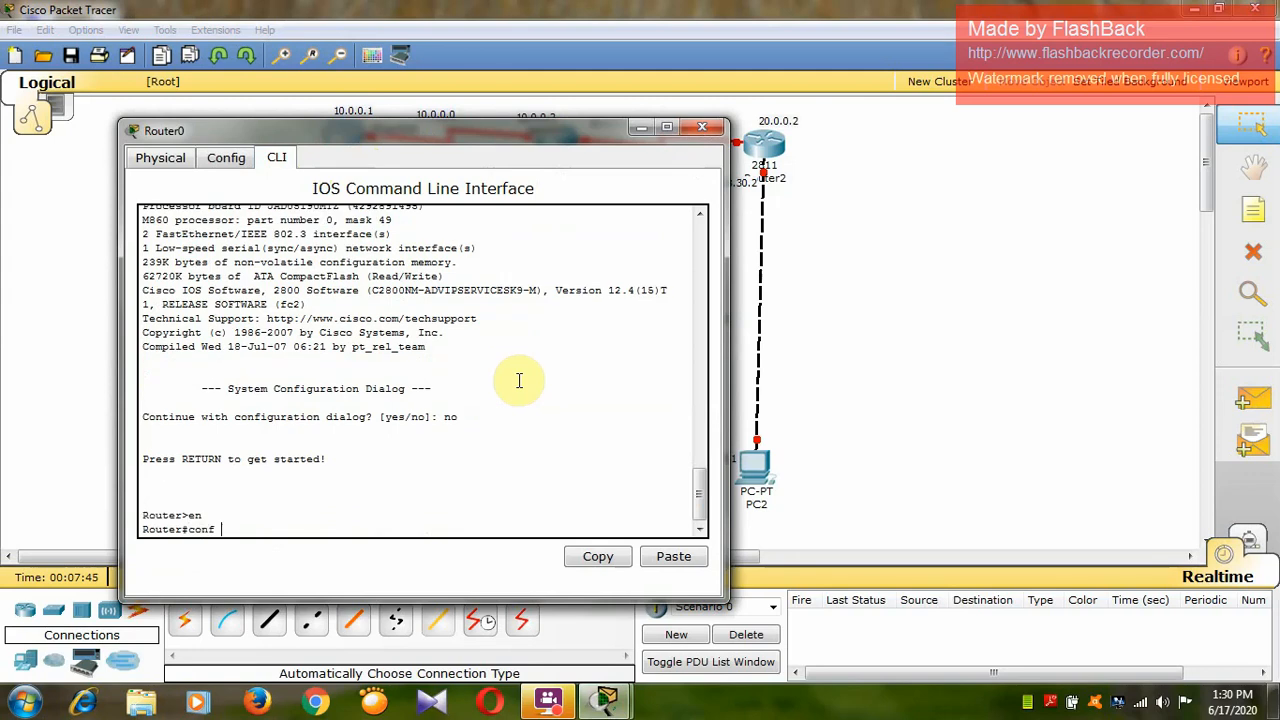
{"action": "key", "text": "Return"}
{"action": "key", "text": "Return"}
Enter global configuration mode on Router0 with conf t.
{"action": "type", "text": "conf"}
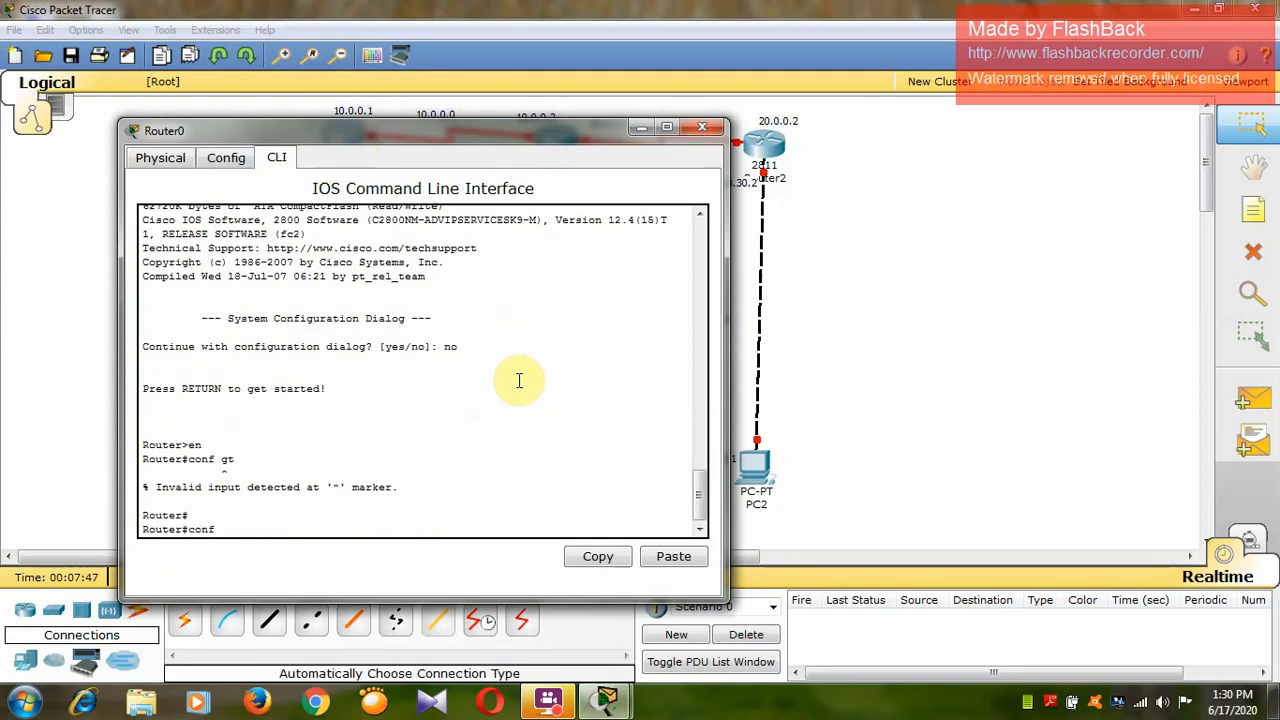
{"action": "type", "text": " t"}
{"action": "key", "text": "Return"}
Assign IP address 192.168.10.2 with mask 255.255.255.0 to Router0's interface f0/0.
{"action": "key", "text": "Return"}
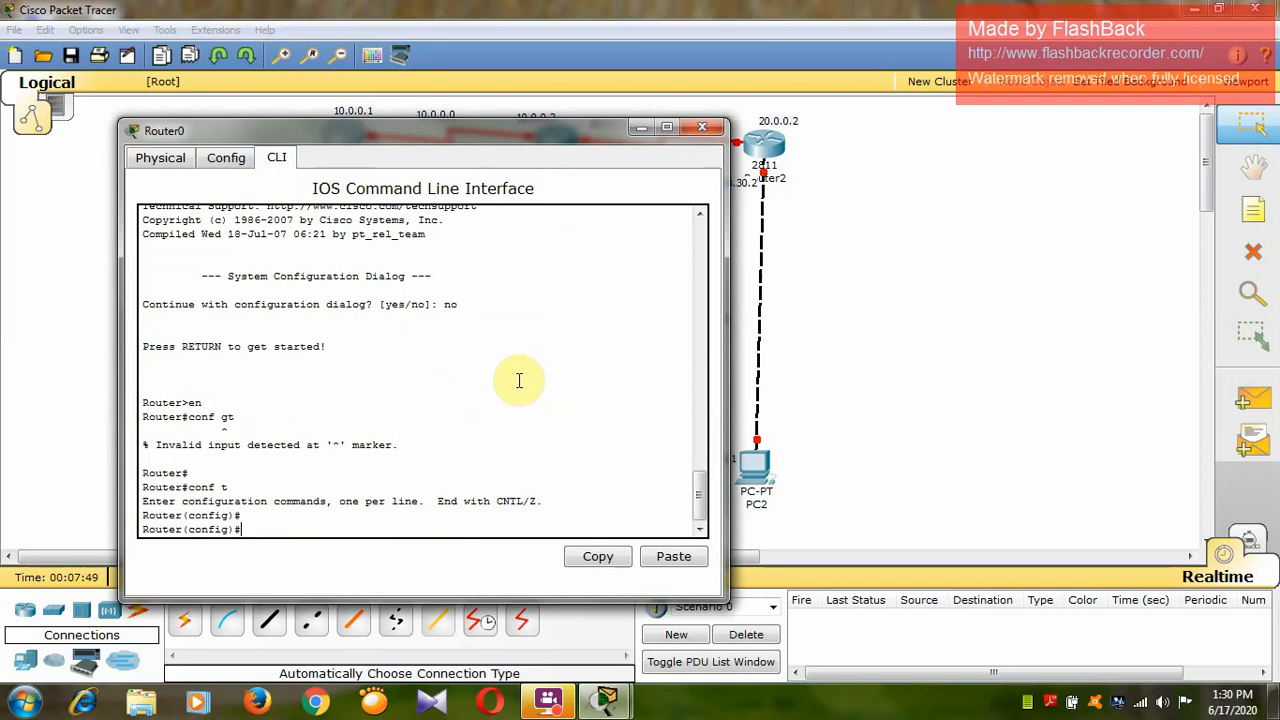
{"action": "type", "text": "int f0/0"}
{"action": "key", "text": "Return"}
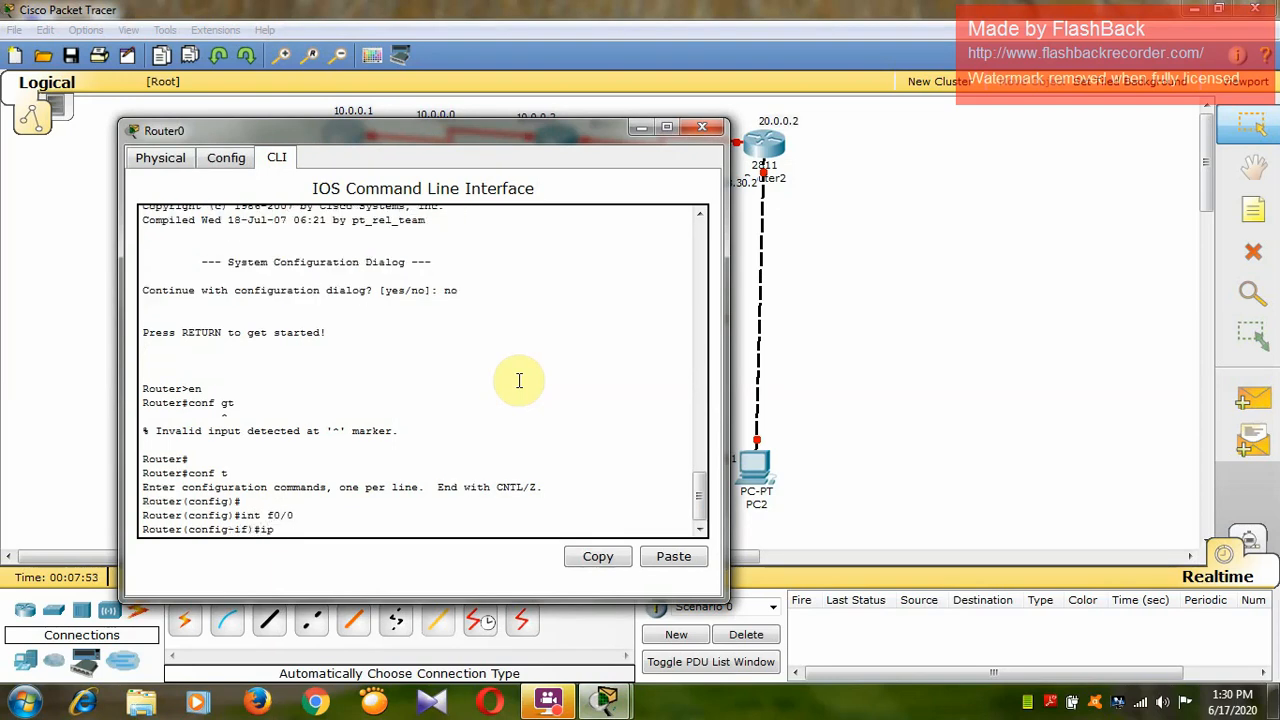
{"action": "type", "text": "ip add 192.168.10.2 255.255.255.0"}
Enable Router0's interface f0/0 with no shut.
{"action": "key", "text": "Return"}
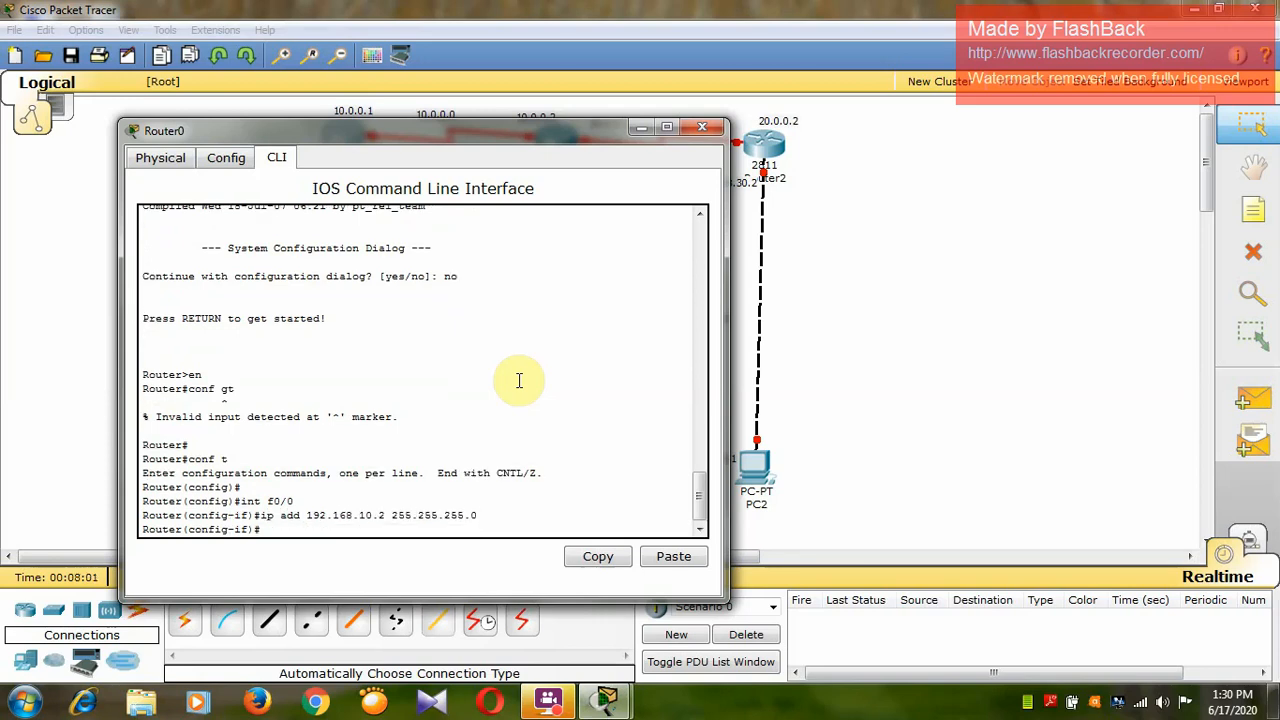
{"action": "type", "text": "n o shut"}
{"action": "key", "text": "Return"}
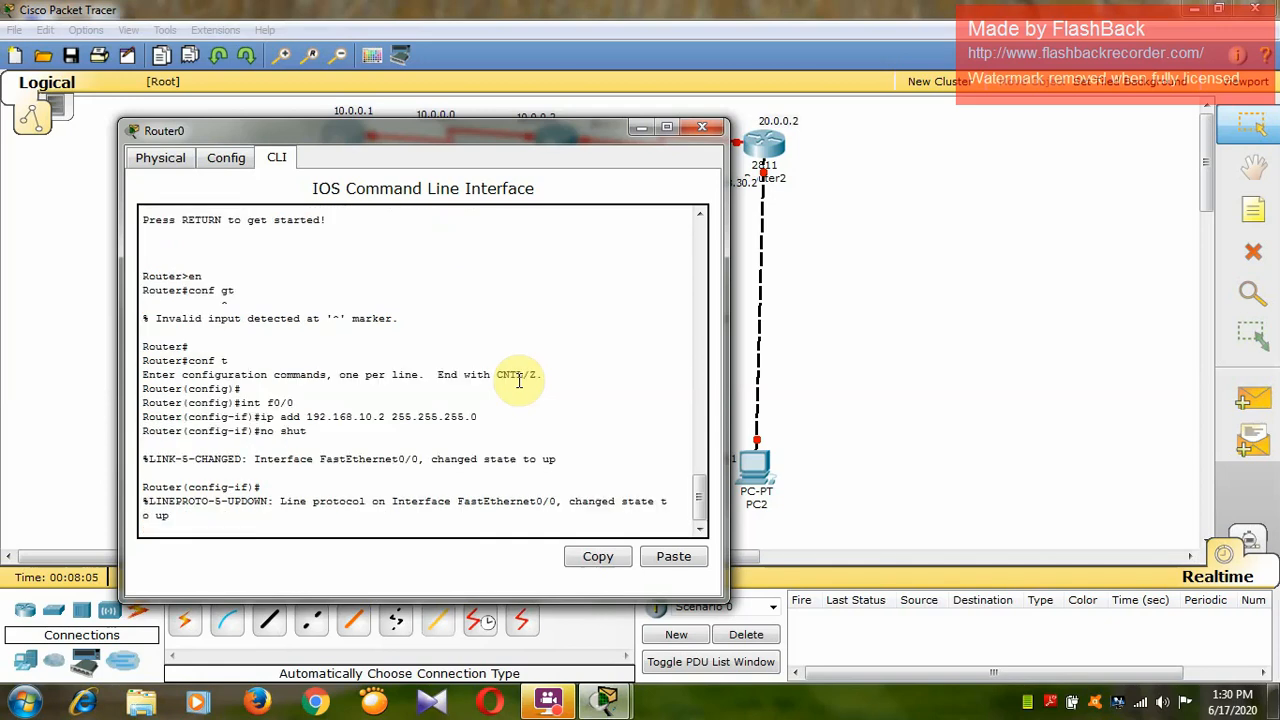
{"action": "key", "text": "Return"}
Assign IP address 10.0.0.1 with mask 255.0.0.0 to Router0's serial interface se0/0/0.
{"action": "type", "text": "int "}
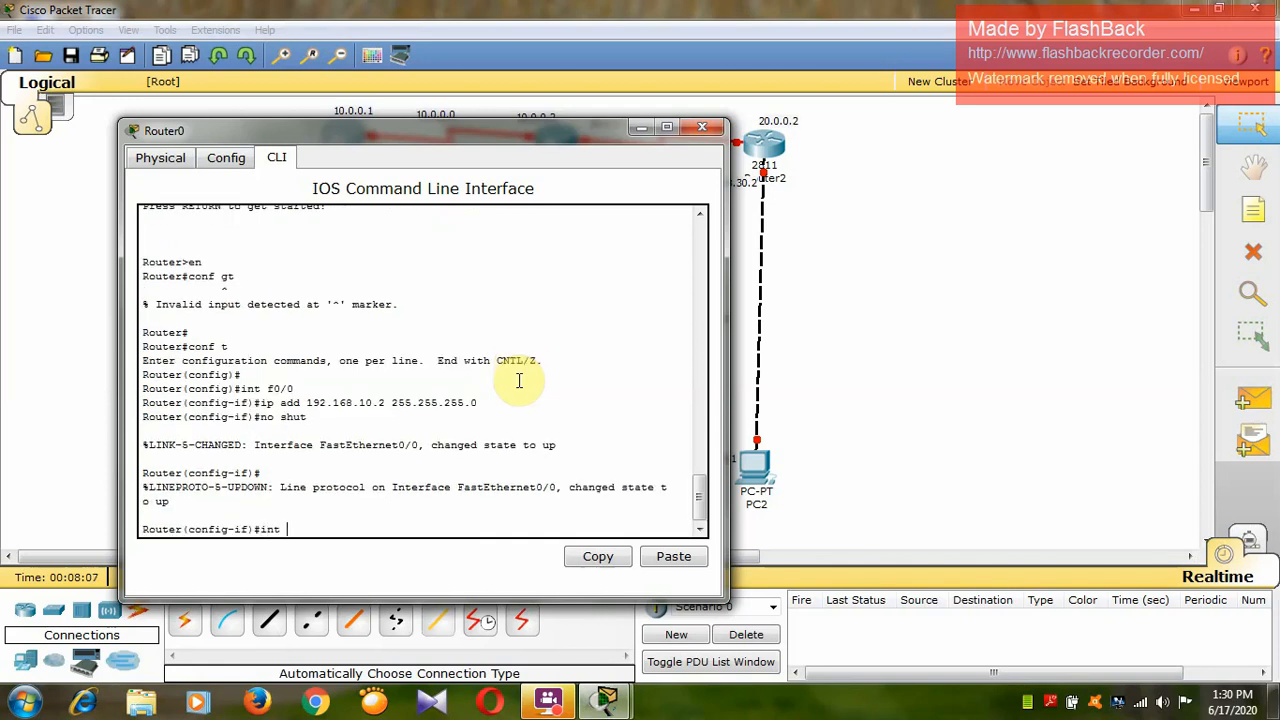
{"action": "type", "text": "se0/0/0"}
{"action": "key", "text": "Return"}
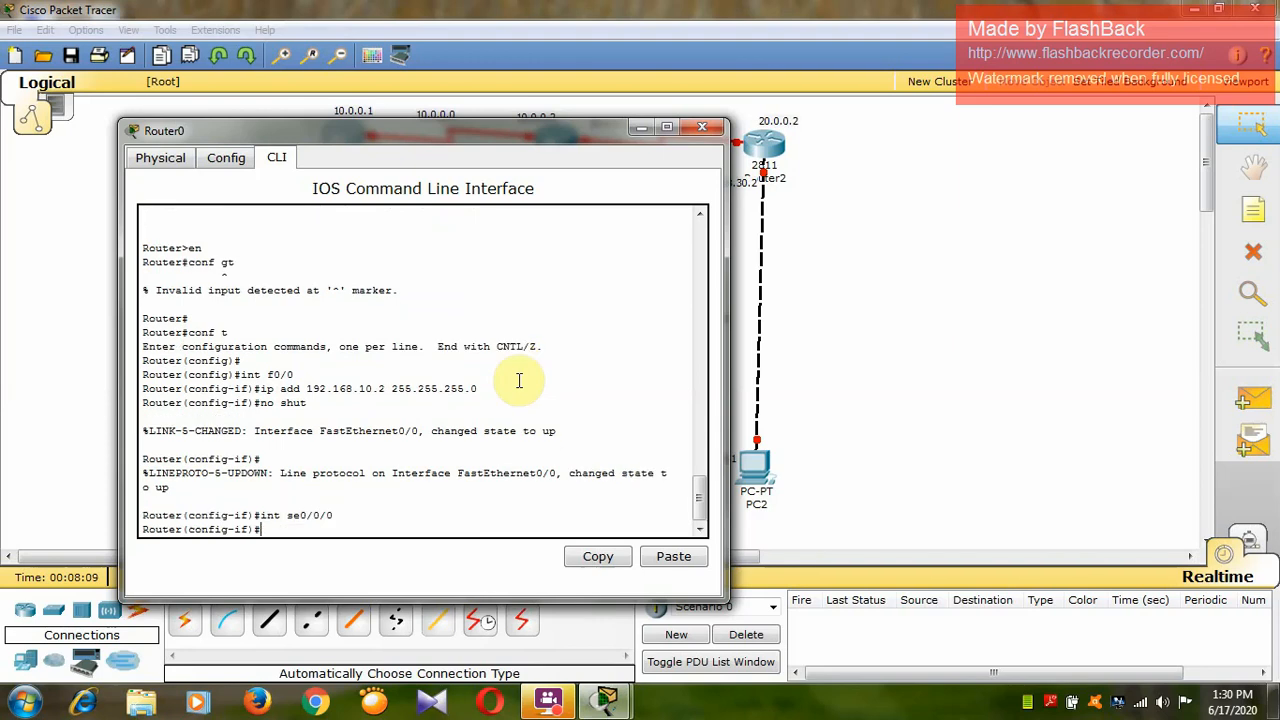
{"action": "type", "text": "ip add 10.0.0.1 255.0.0.00"}
{"action": "key", "text": "Return"}
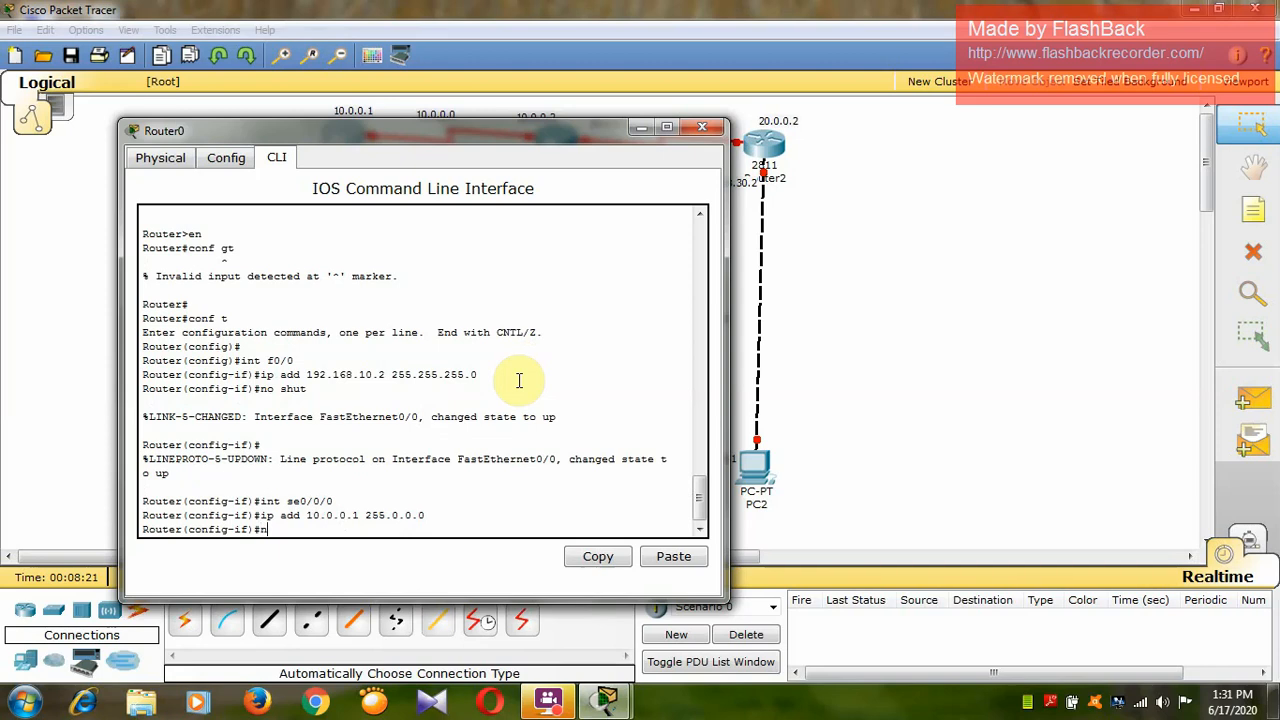
Set the clock rate of Router0's se0/0/0 to 64000, enable the interface with no shut, and close Router0's window.
{"action": "type", "text": "clock rate 64000"}
{"action": "key", "text": "Return"}
{"action": "type", "text": "nfig-if)#n"}
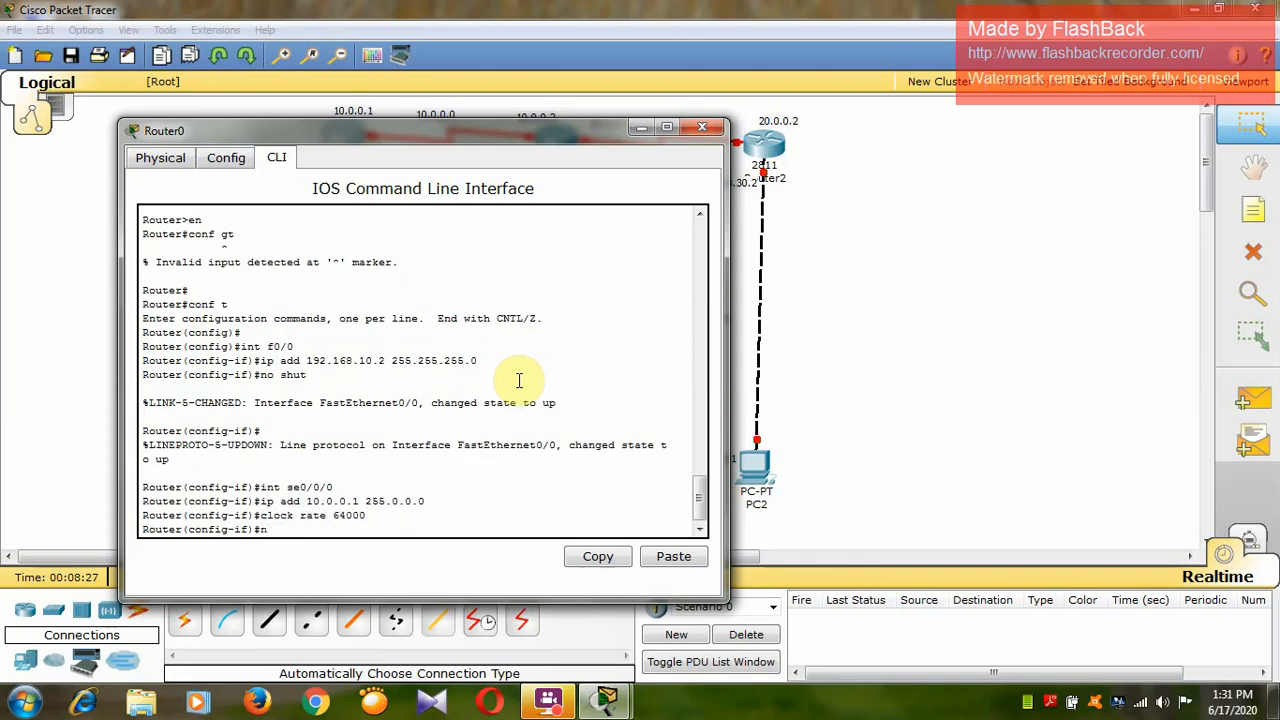
{"action": "type", "text": "op"}
{"action": "type", "text": "shut"}
{"action": "key", "text": "Return"}
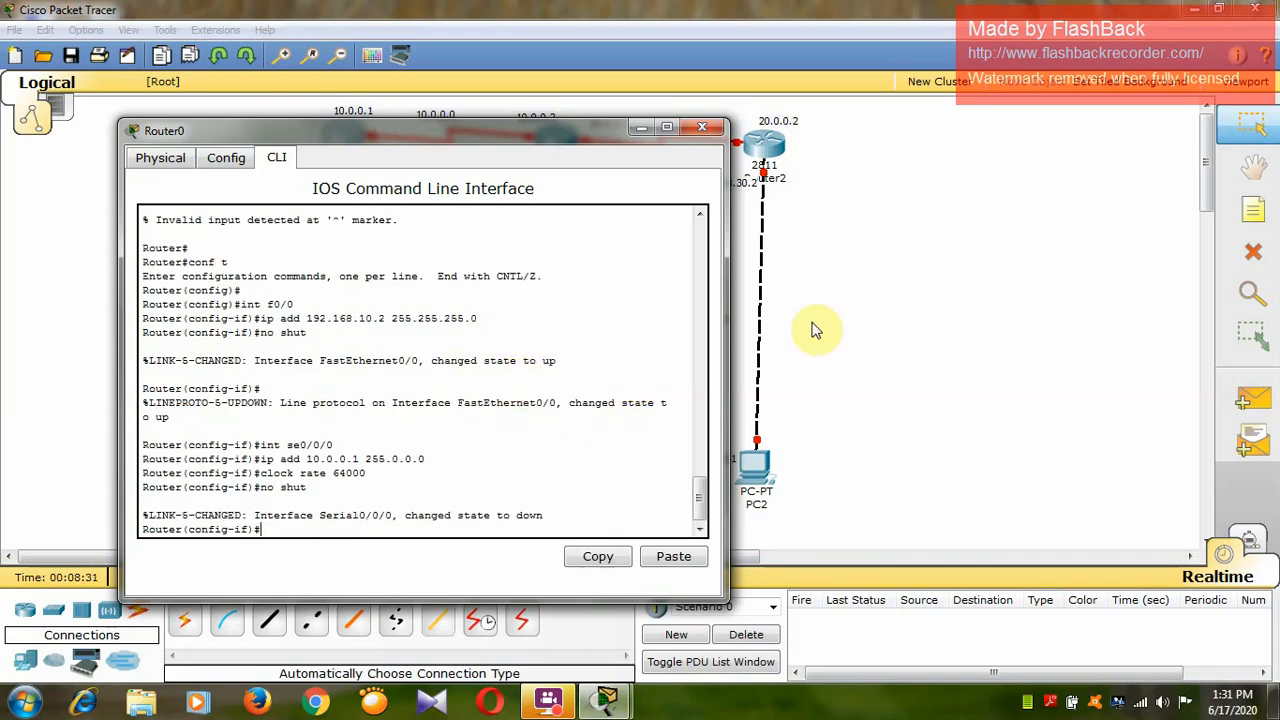
{"action": "left_click", "coordinate": [702, 128]}
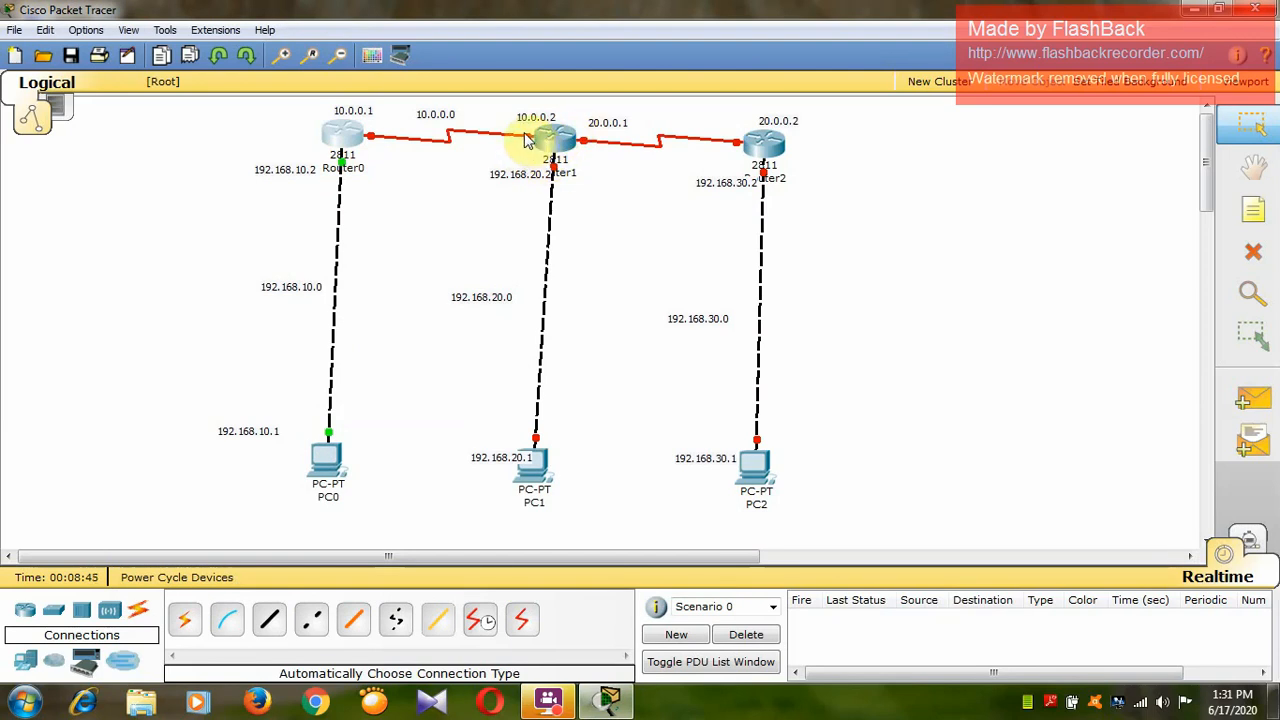
{"action": "mouse_move", "coordinate": [530, 147]}
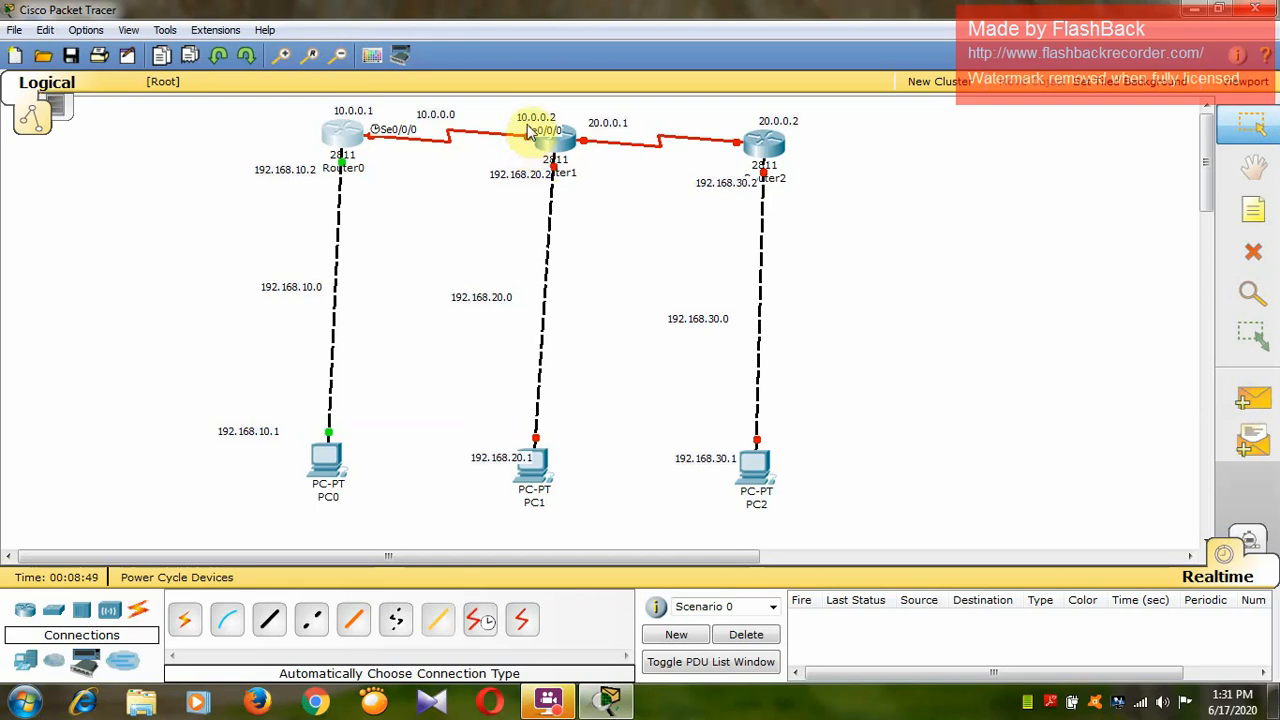
Open Router1's command line, reposition its window to keep the topology visible, and decline the initial configuration dialog.
{"action": "mouse_move", "coordinate": [610, 141]}
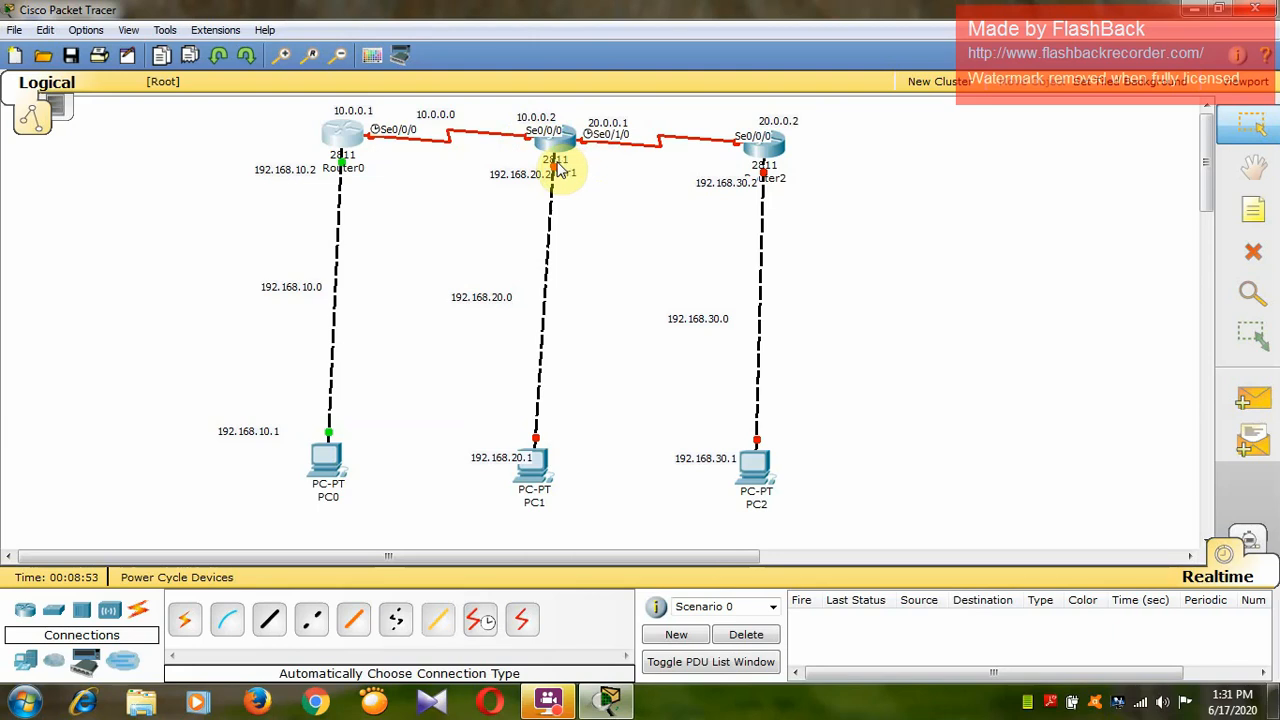
{"action": "mouse_move", "coordinate": [548, 172]}
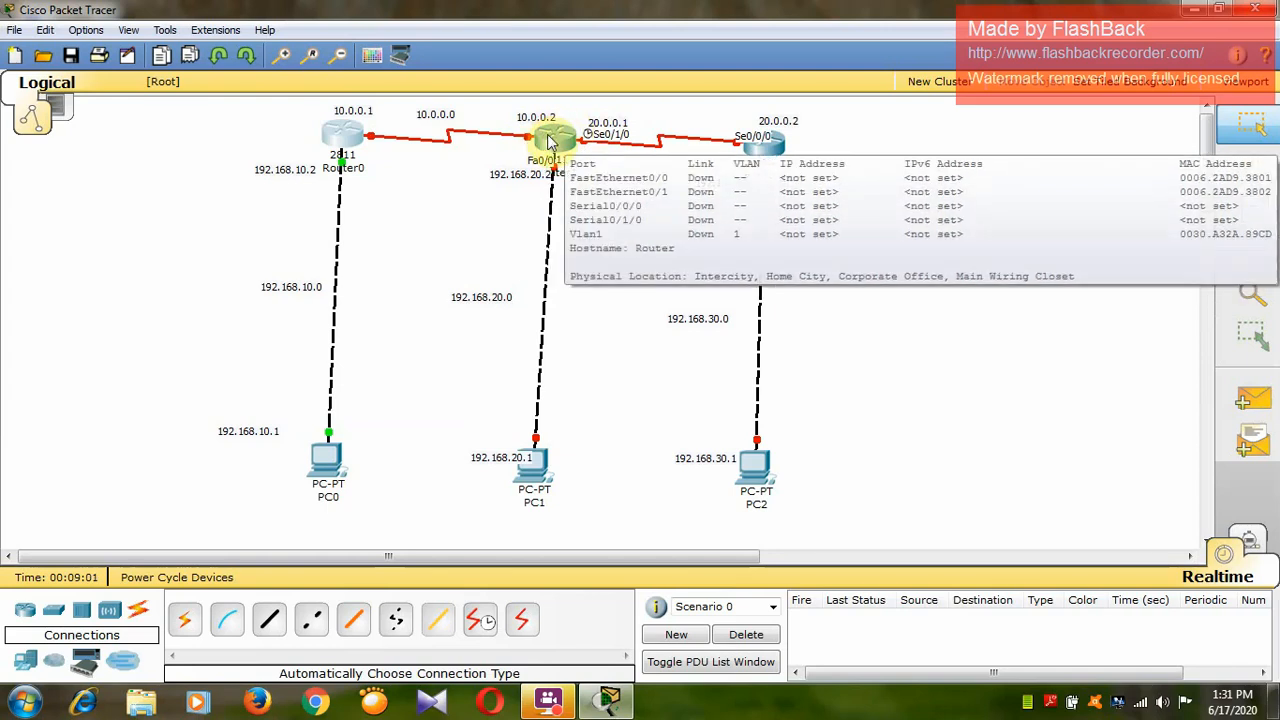
{"action": "left_click", "coordinate": [553, 142]}
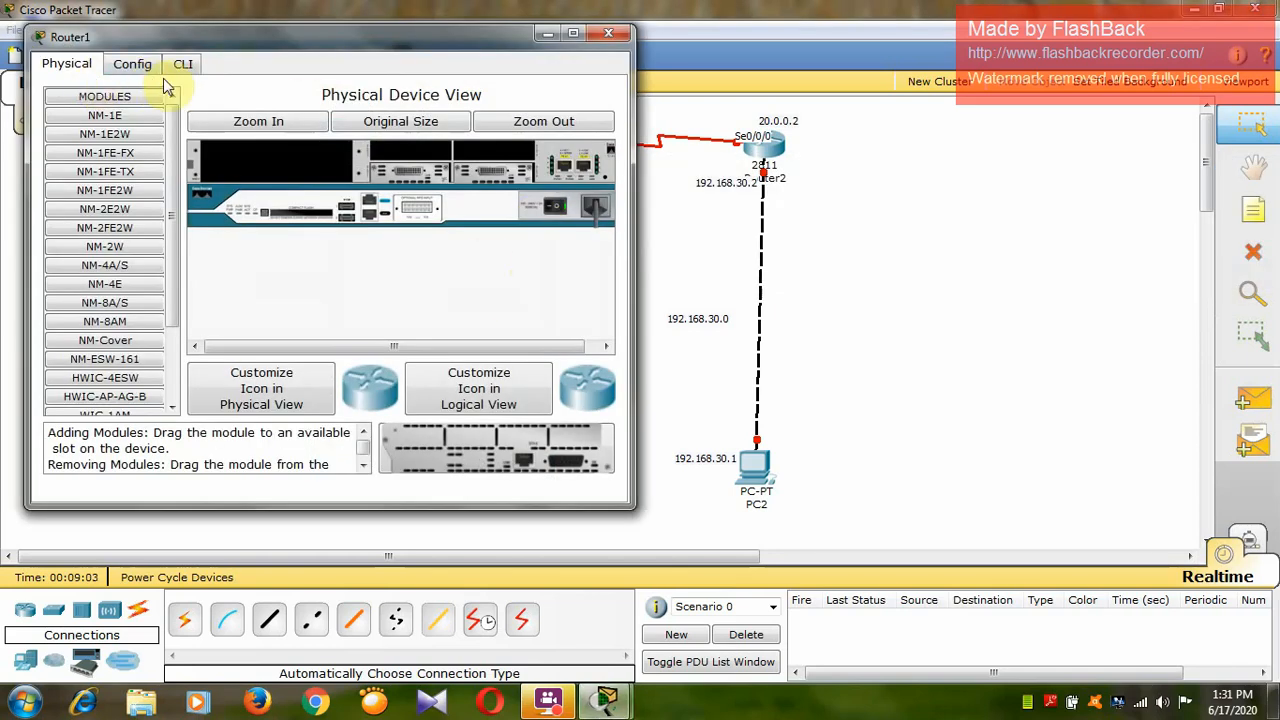
{"action": "left_click", "coordinate": [190, 62]}
{"action": "left_click_drag", "start_coordinate": [320, 34], "coordinate": [792, 150]}
{"action": "left_click_drag", "start_coordinate": [1052, 181], "coordinate": [1004, 76]}
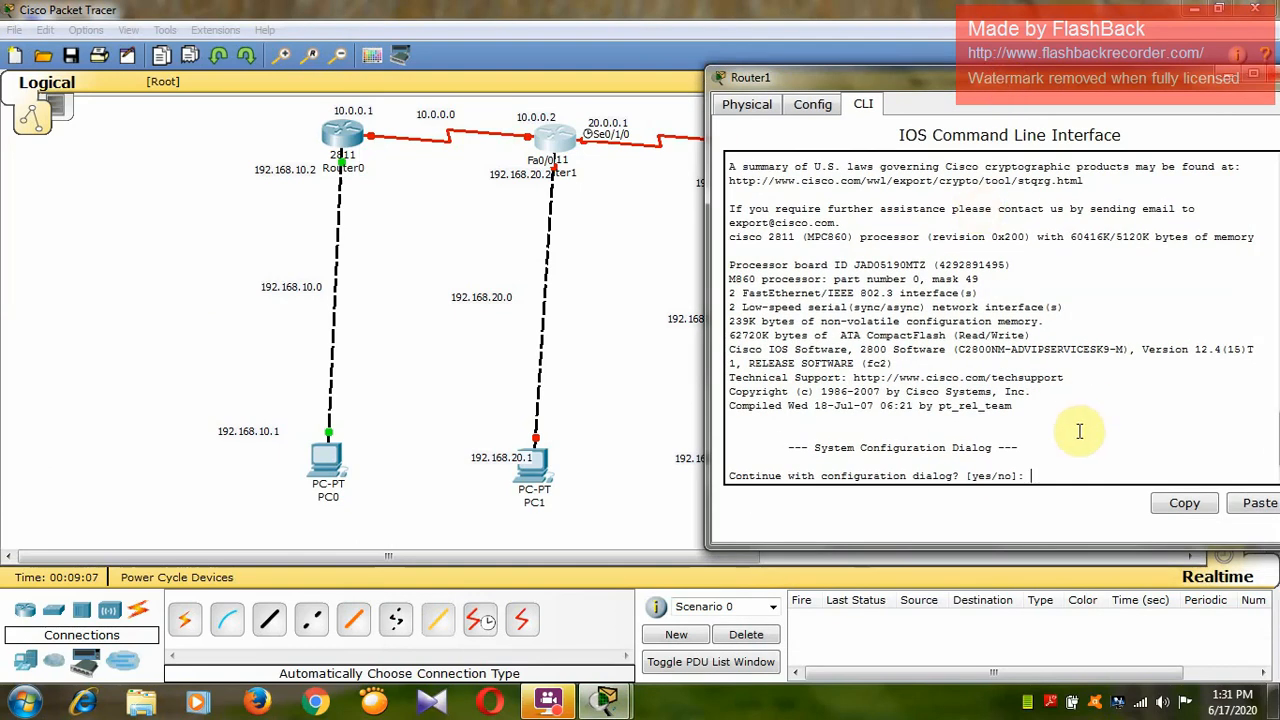
{"action": "type", "text": "no"}
{"action": "key", "text": "Return"}
Enter privileged mode and then global configuration mode on Router1 with en and conf t.
{"action": "key", "text": "Return"}
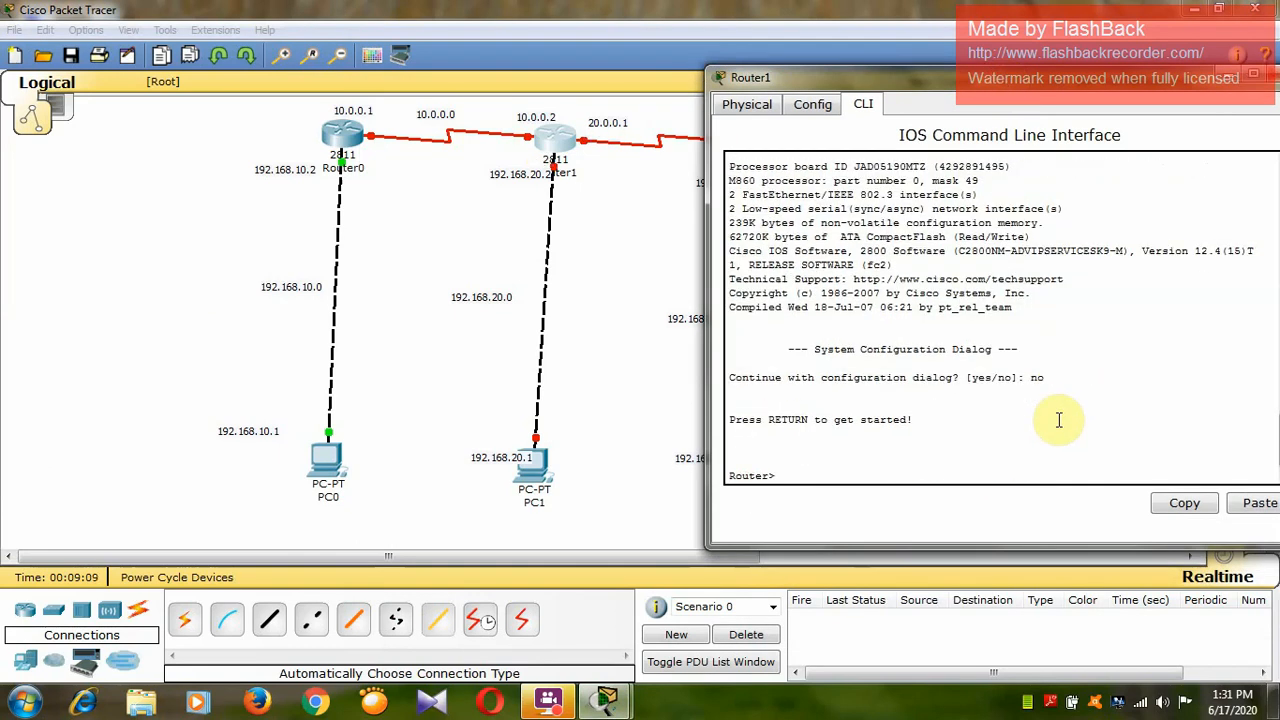
{"action": "type", "text": "en"}
{"action": "key", "text": "Return"}
{"action": "key", "text": "Return"}
{"action": "type", "text": "conf t"}
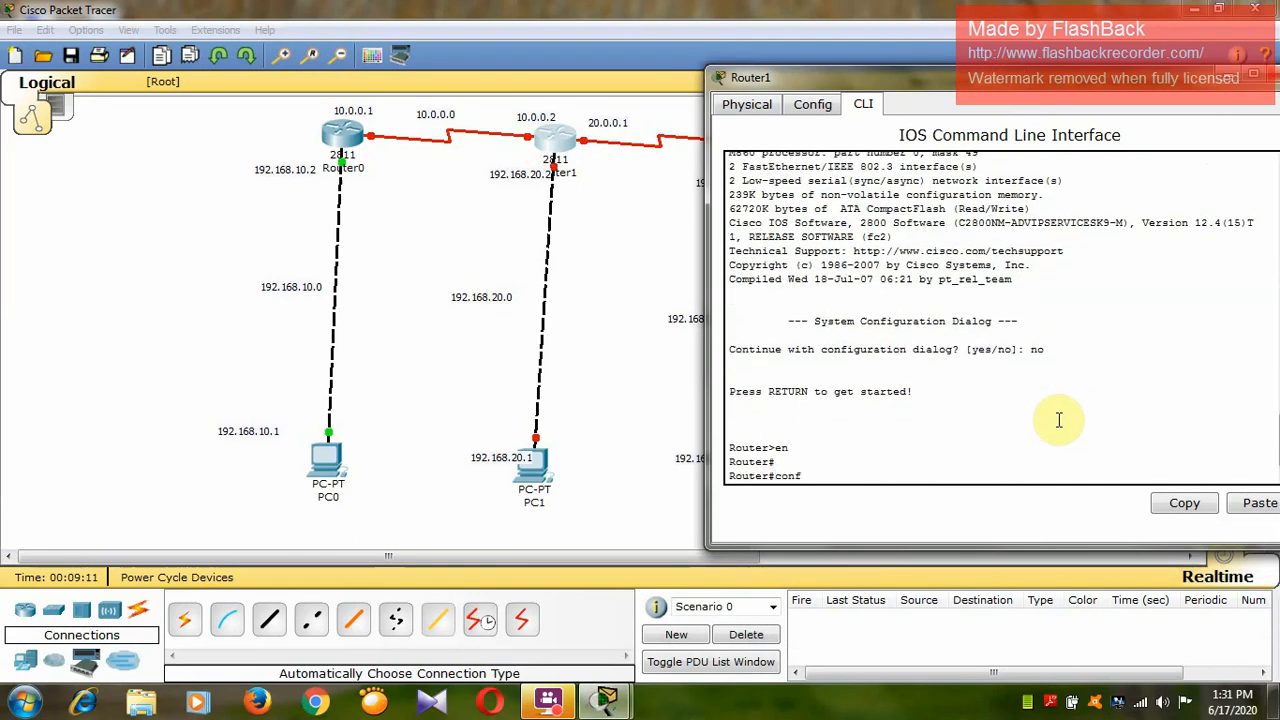
{"action": "key", "text": "Return"}
{"action": "key", "text": "Return"}
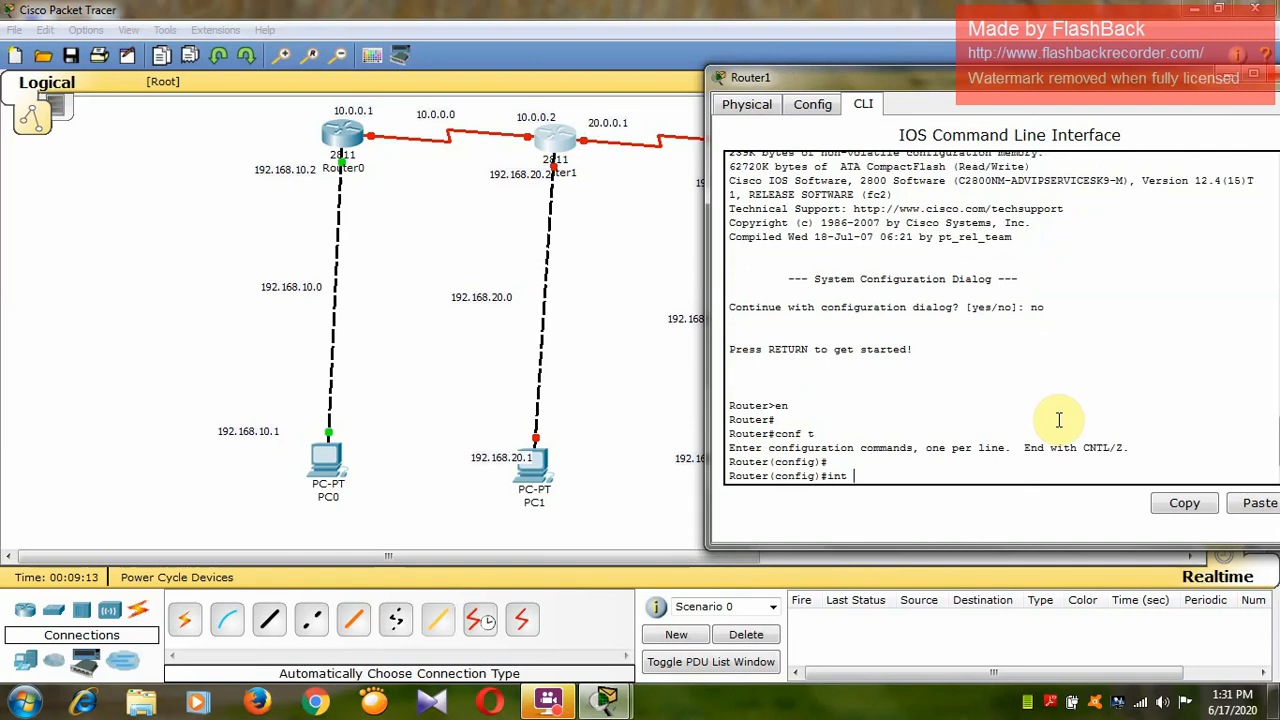
Assign IP address 192.168.20.2 with mask 255.255.255.0 to Router1's interface f0/0.
{"action": "type", "text": "int f0/0"}
{"action": "key", "text": "Return"}
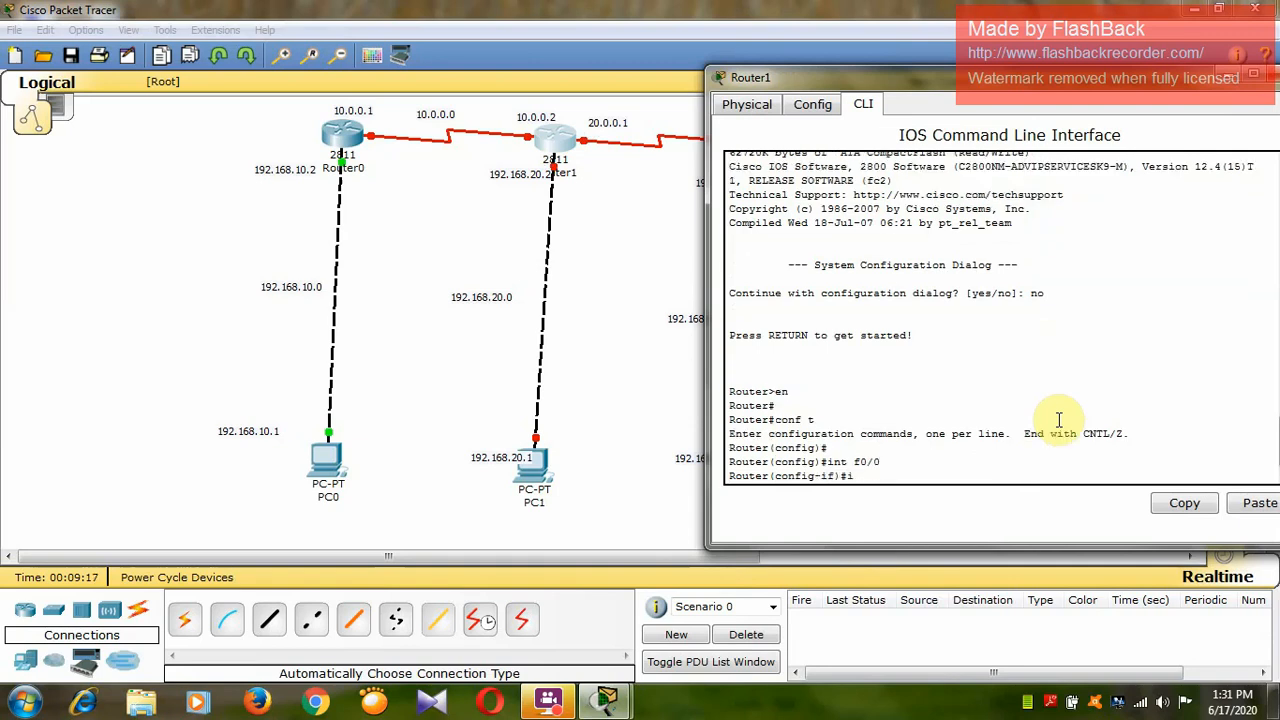
{"action": "type", "text": "ip add 192.168.20.2 255.255.255"}
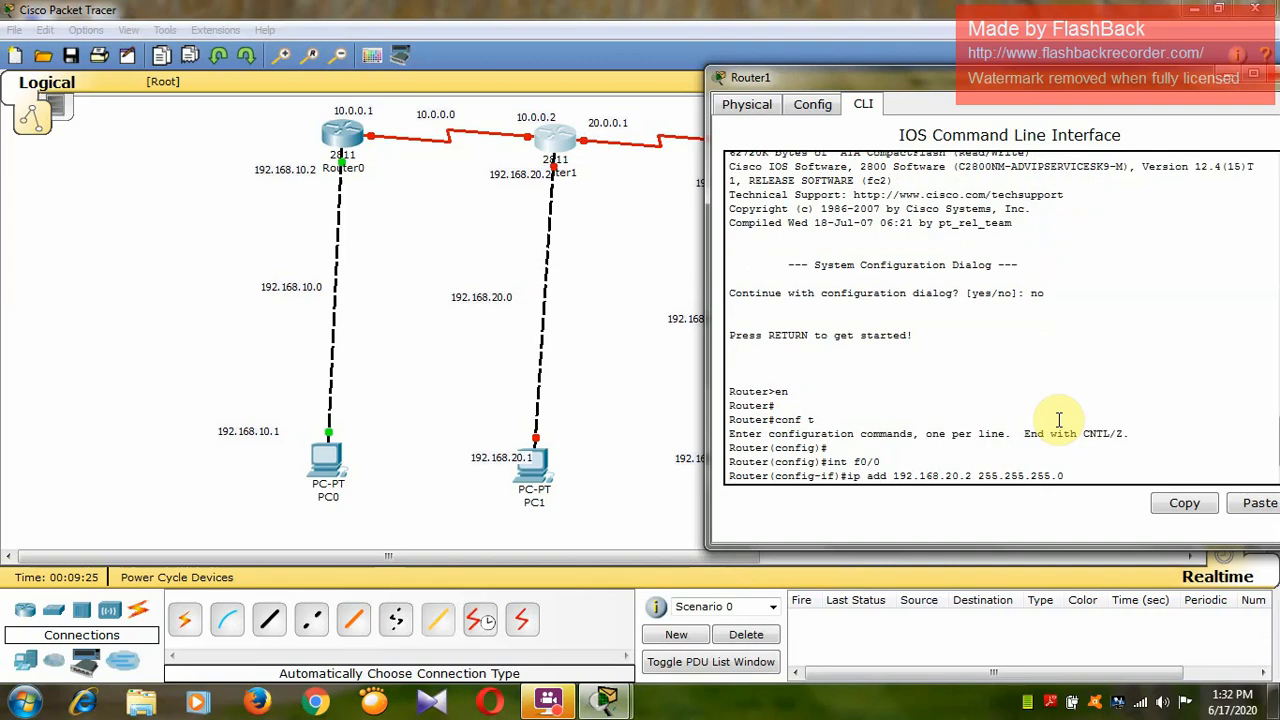
{"action": "type", "text": ".0"}
{"action": "key", "text": "Return"}
Enable Router1's interface f0/0 with no shut.
{"action": "type", "text": "no shut"}
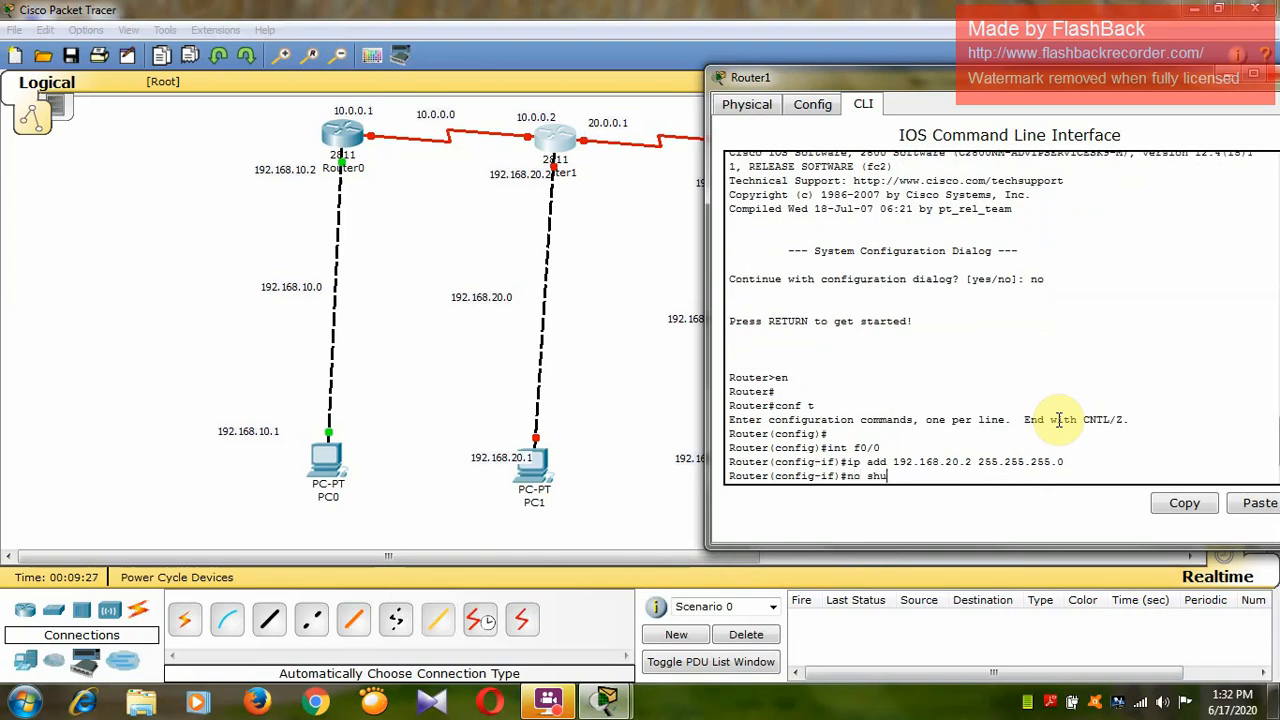
{"action": "key", "text": "Return"}
Assign IP address 10.0.0.2 with mask 255.0.0.0 to Router1's serial interface se0/0/0.
{"action": "key", "text": "Return"}
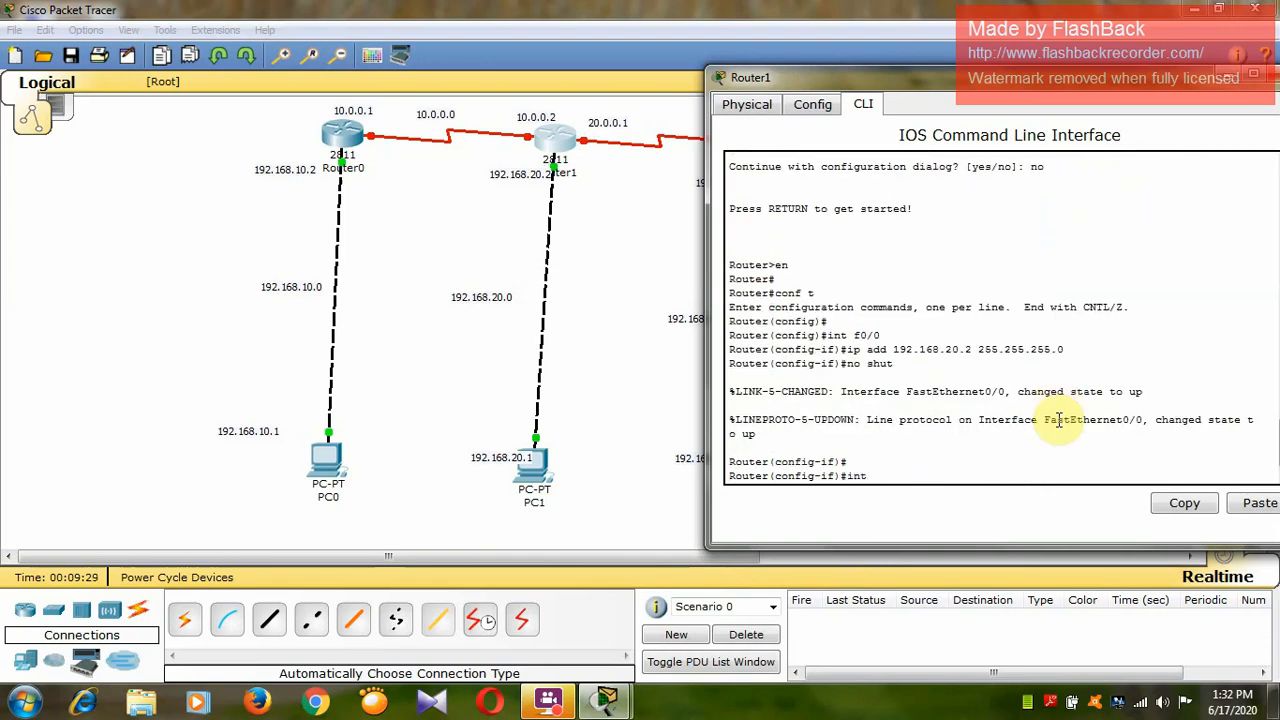
{"action": "type", "text": "int se0/0/0"}
{"action": "key", "text": "Return"}
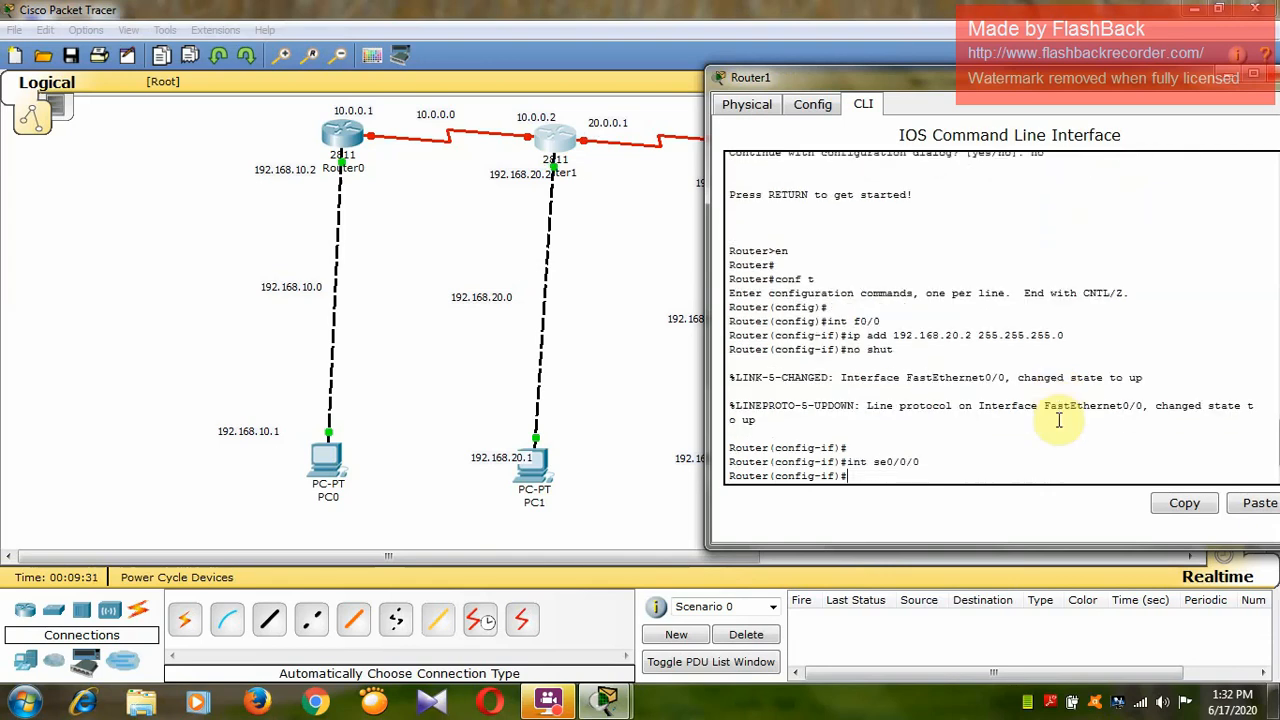
{"action": "type", "text": "ip add"}
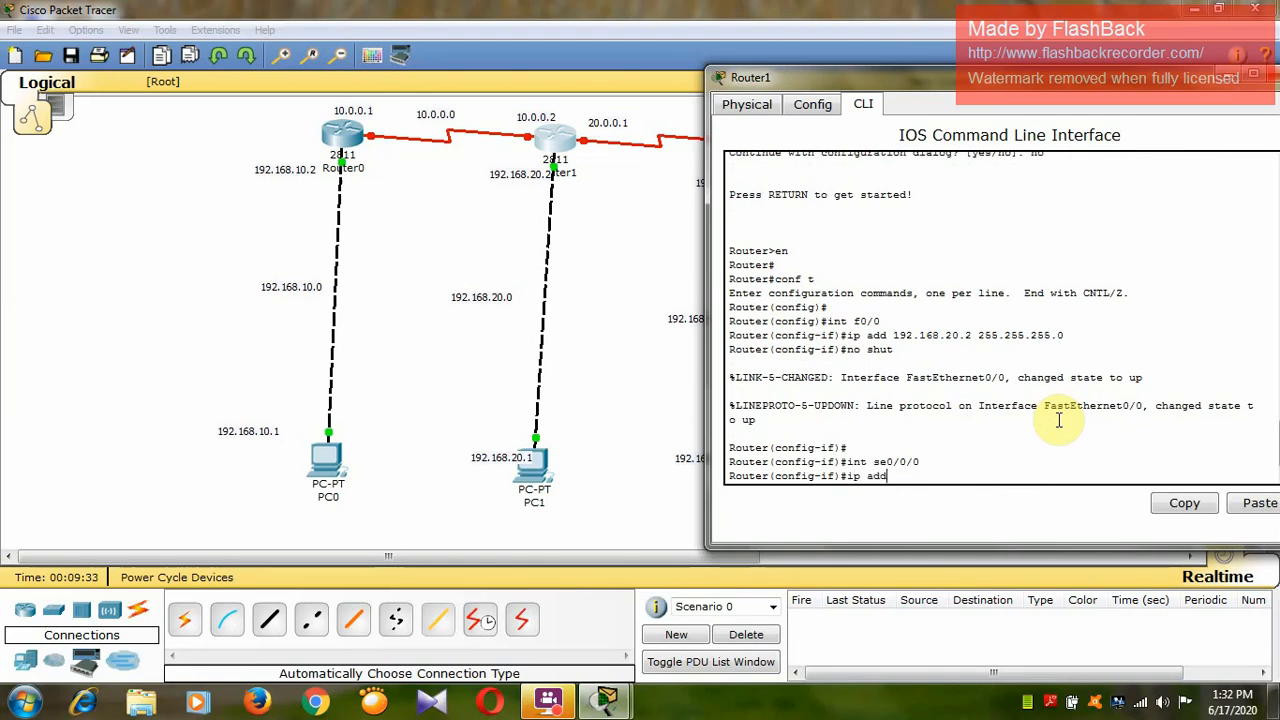
{"action": "type", "text": " 10.0.0.2 255.0.0.0"}
{"action": "key", "text": "Return"}
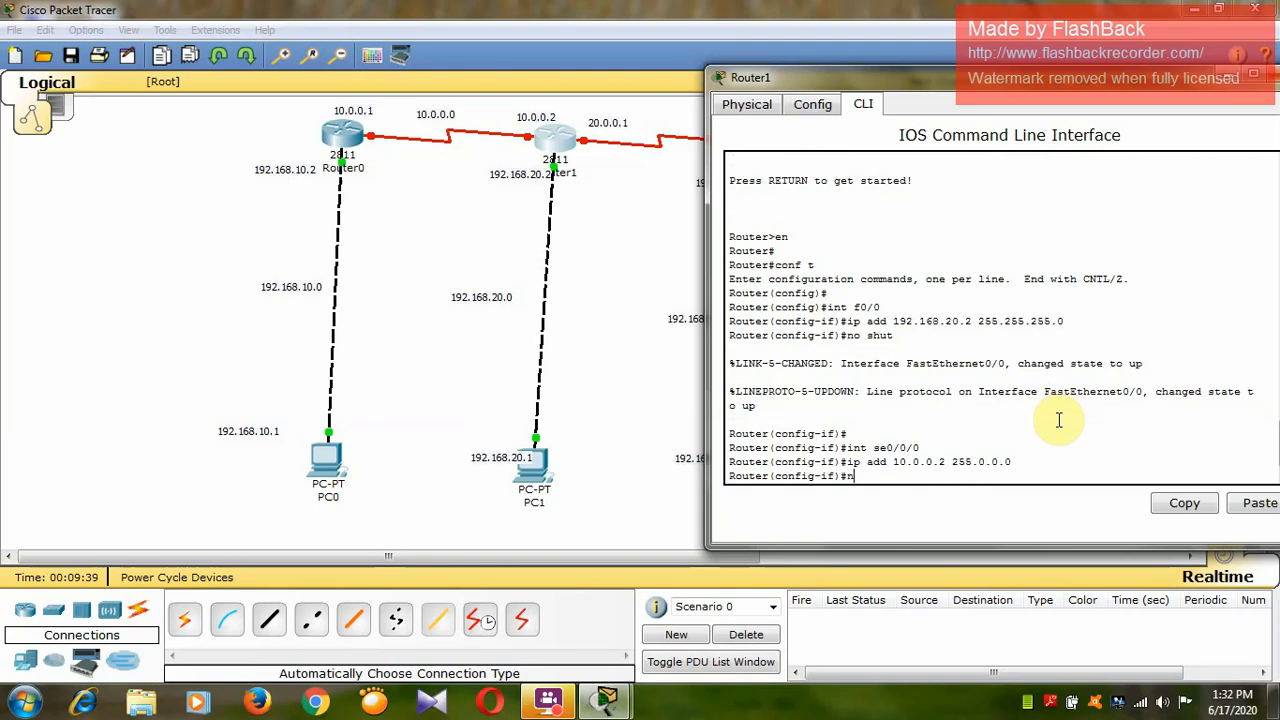
Enable Router1's serial interface se0/0/0 with no shut.
{"action": "type", "text": "nop"}
{"action": "type", "text": "shut"}
{"action": "key", "text": "Return"}
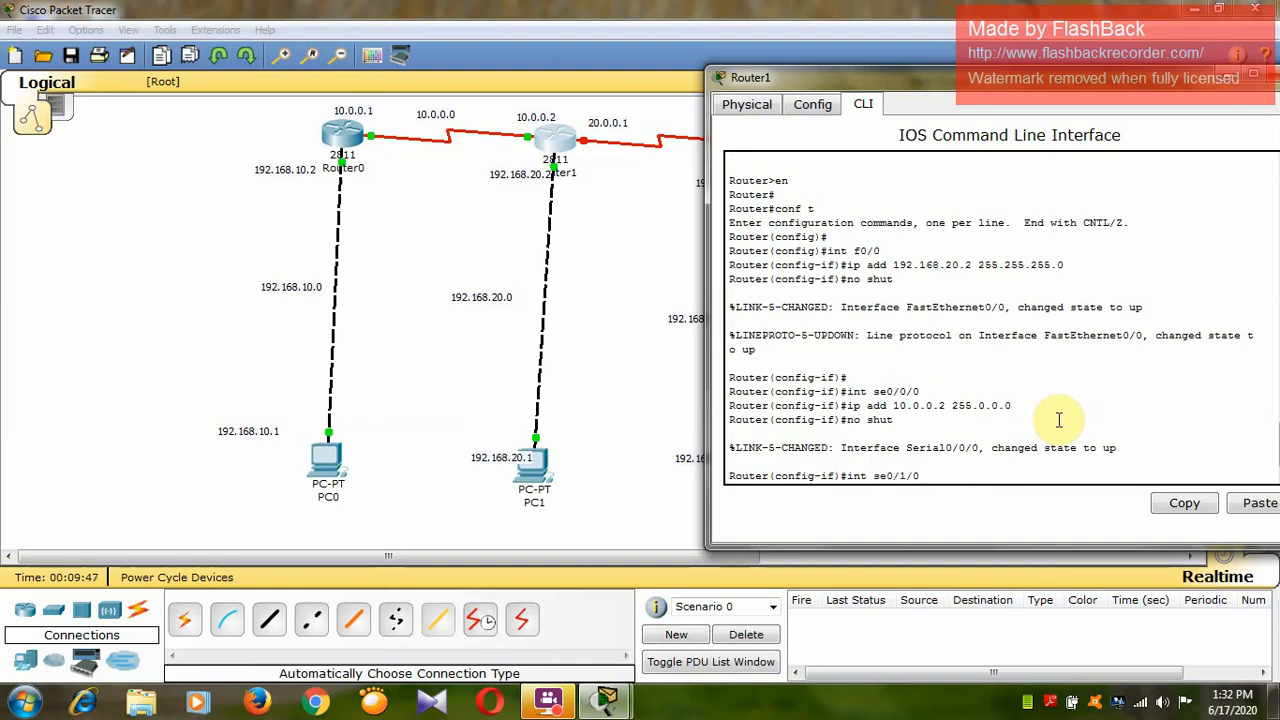
{"action": "key", "text": "Return"}
{"action": "type", "text": "ip a"}
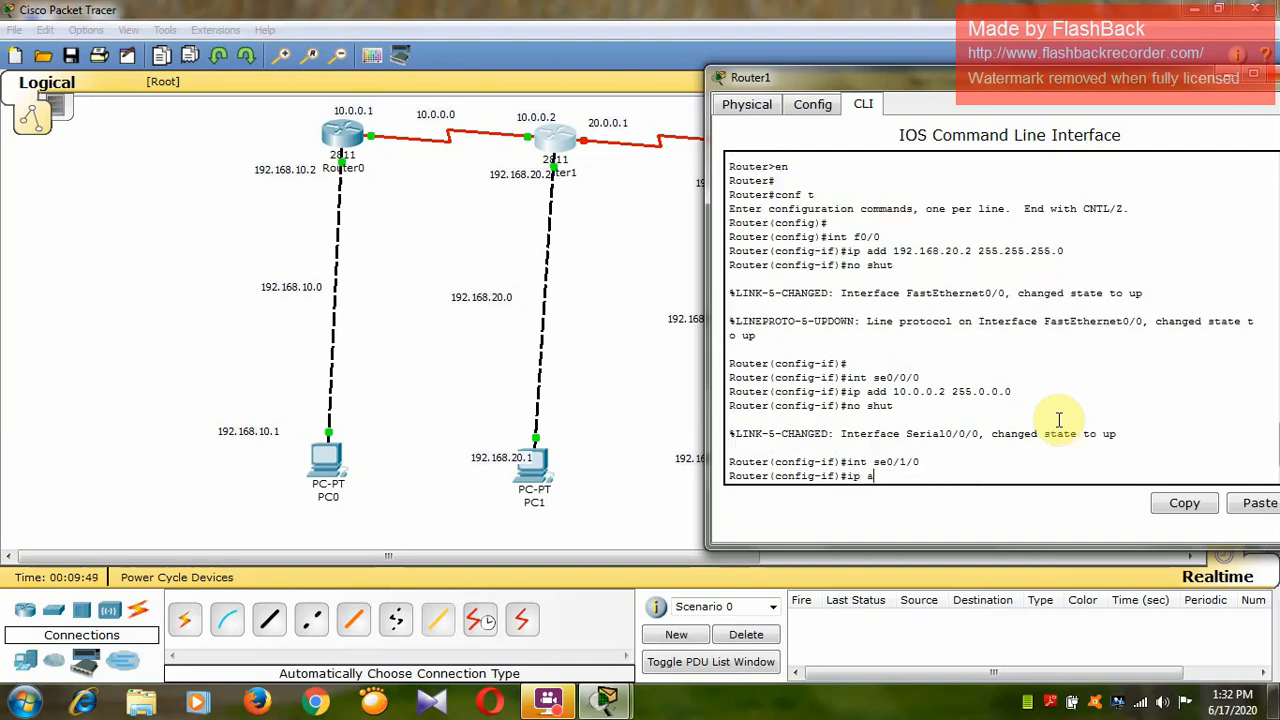
{"action": "type", "text": "dd 20.0."}
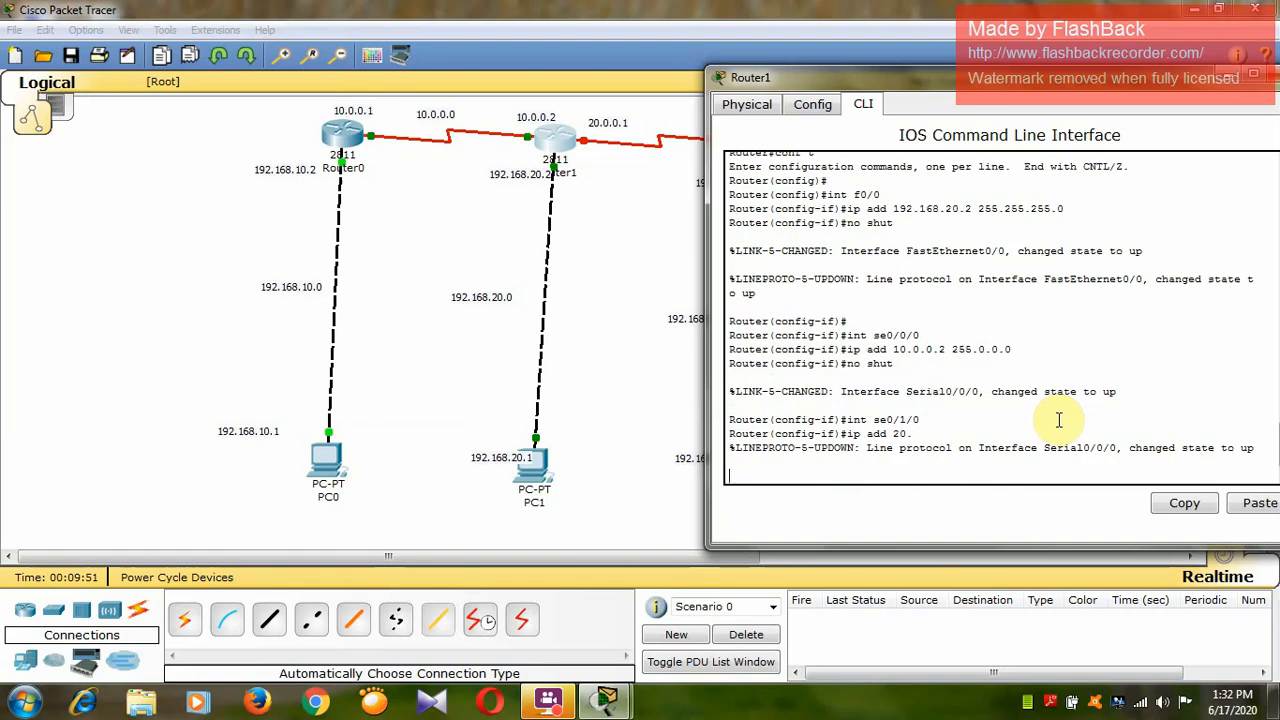
{"action": "key", "text": "Return"}
{"action": "key", "text": "Return"}
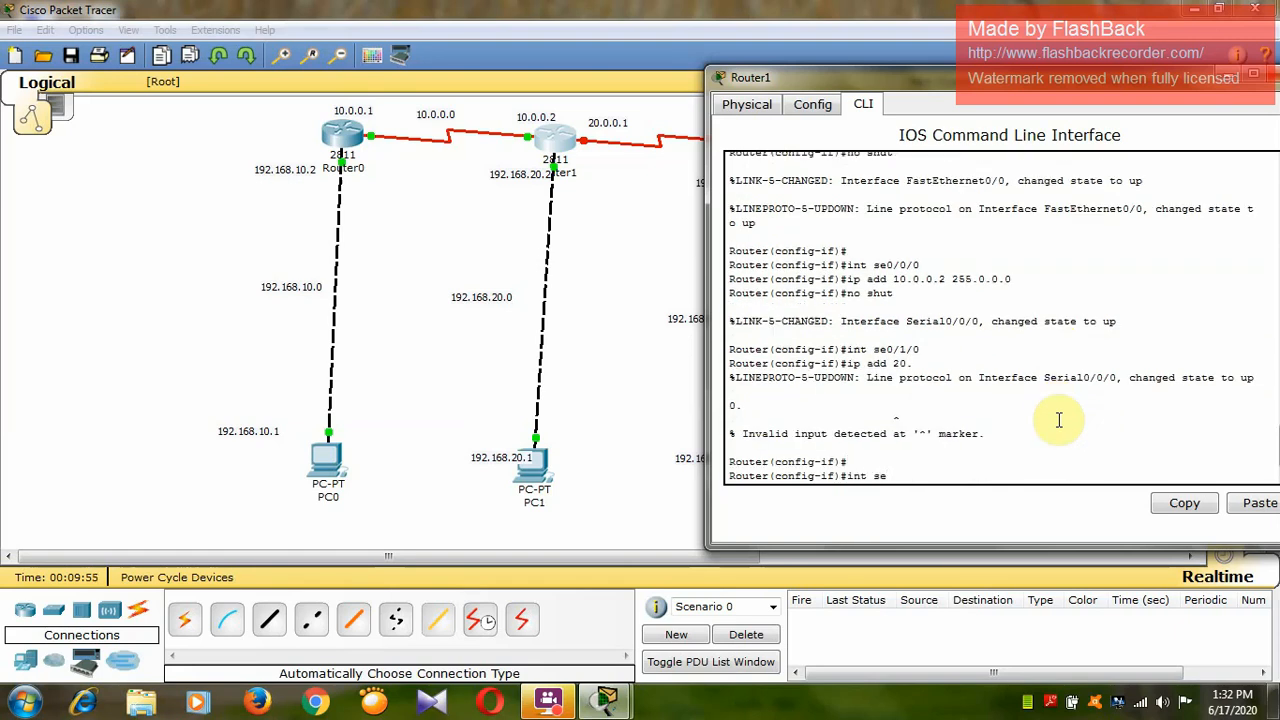
Assign IP address 20.0.0.1 with mask 255.0.0.0 to Router1's serial interface se0/1/0.
{"action": "type", "text": "int se0/1/0"}
{"action": "key", "text": "Return"}
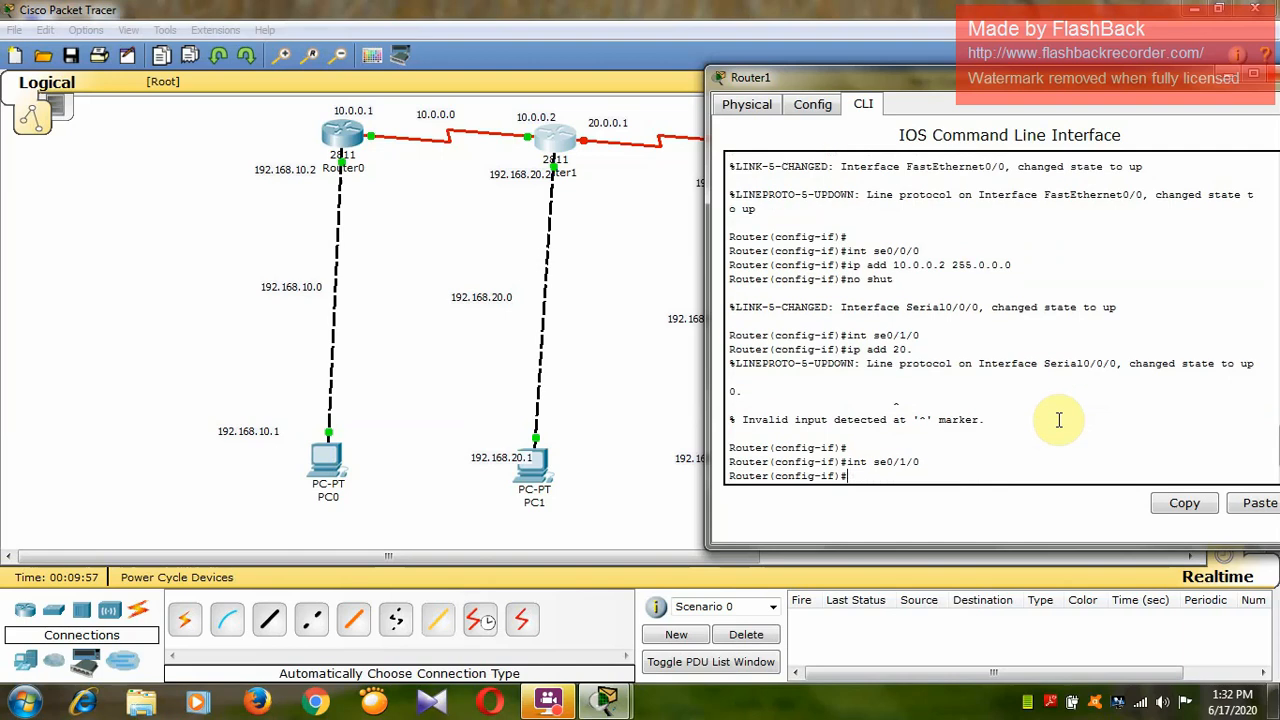
{"action": "type", "text": "ip add 20.0.0.1 255.0.0.0"}
{"action": "key", "text": "Return"}
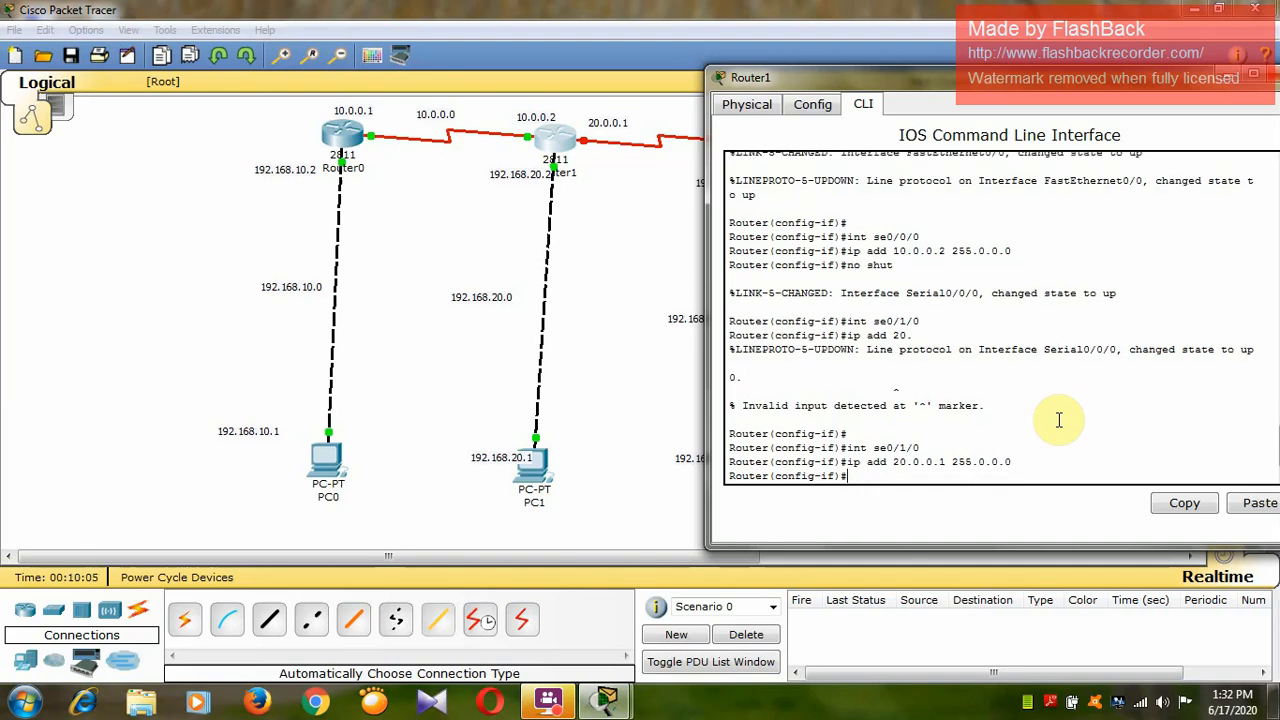
Set the clock rate of Router1's se0/1/0 to 64000 and enable the interface with no shut.
{"action": "type", "text": "clock rate 64000"}
{"action": "key", "text": "Return"}
{"action": "type", "text": "no sh"}
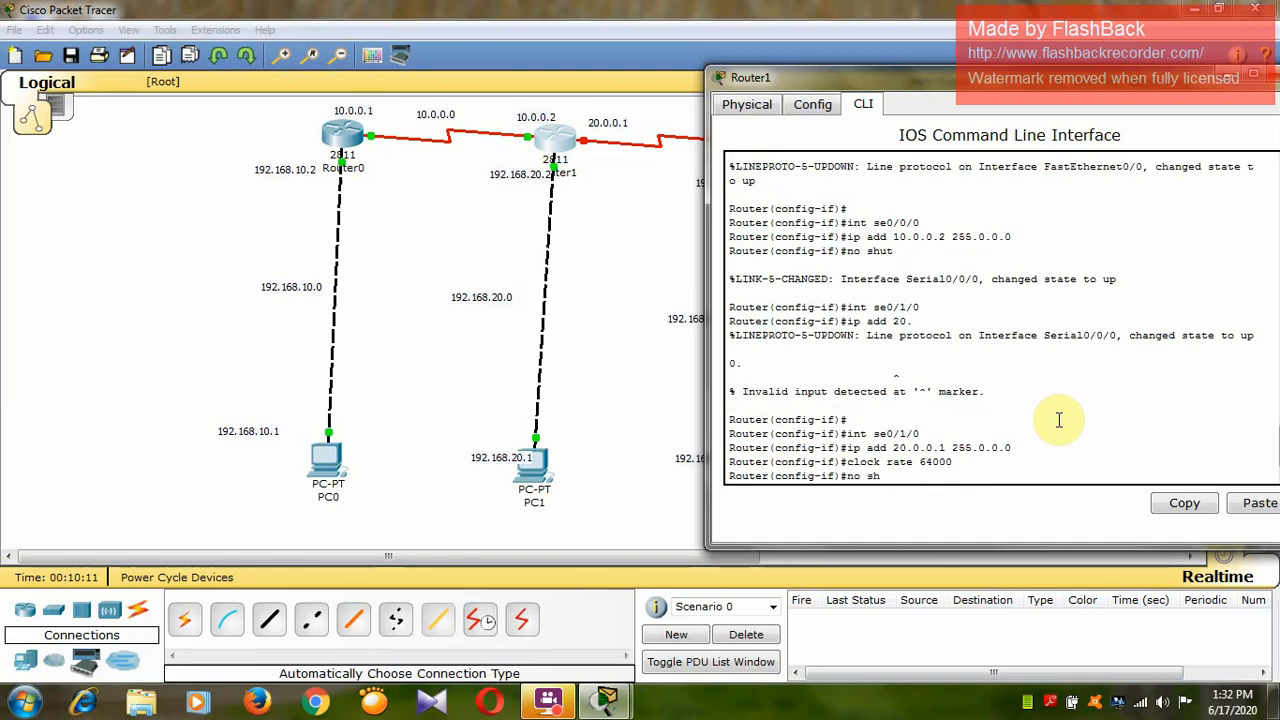
{"action": "type", "text": "ut"}
{"action": "key", "text": "Return"}
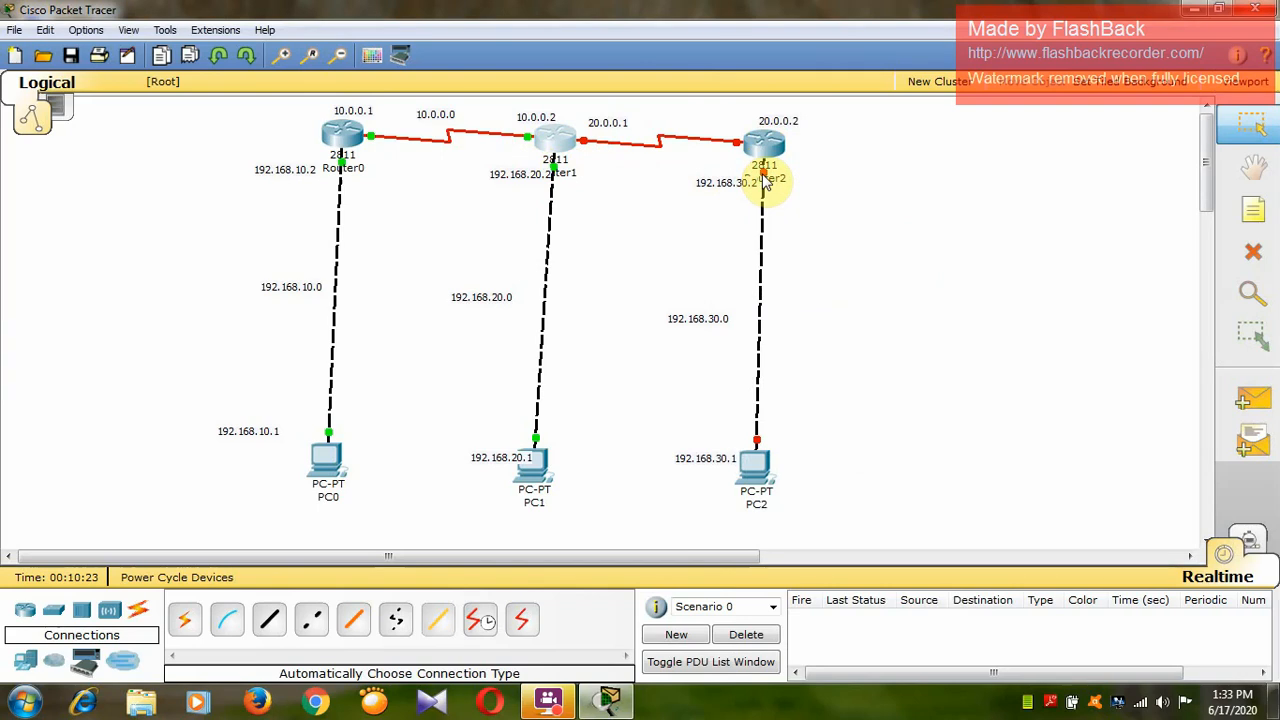
Open Router2's command line, move its window below the routers, and decline the initial configuration dialog.
{"action": "mouse_move", "coordinate": [767, 182]}
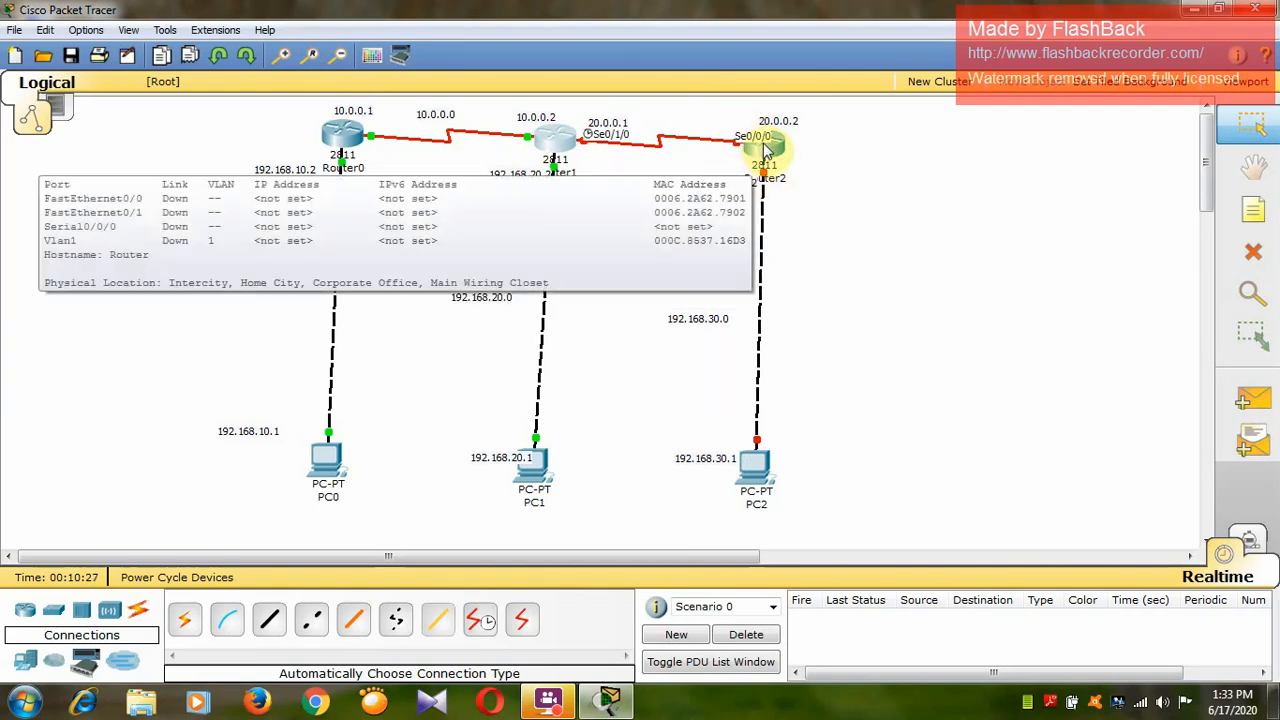
{"action": "left_click", "coordinate": [752, 147]}
{"action": "left_click_drag", "start_coordinate": [428, 94], "coordinate": [843, 102]}
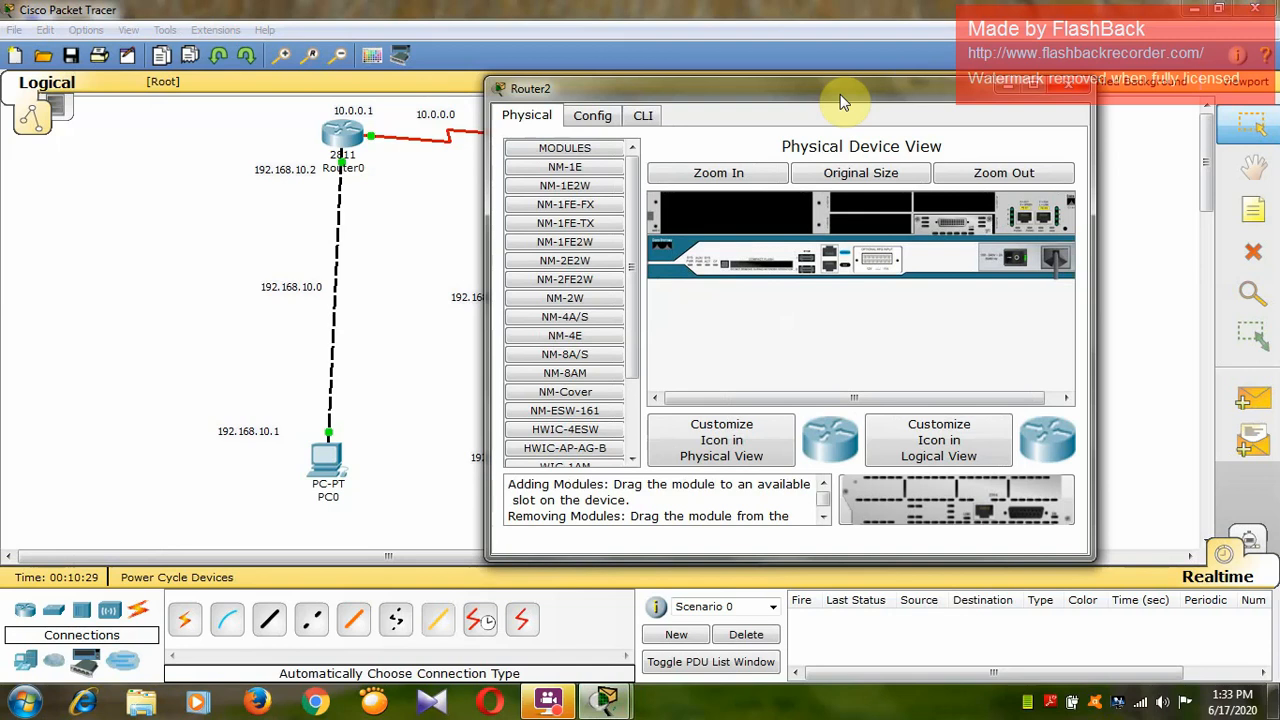
{"action": "left_click", "coordinate": [642, 115]}
{"action": "left_click_drag", "start_coordinate": [725, 90], "coordinate": [767, 228]}
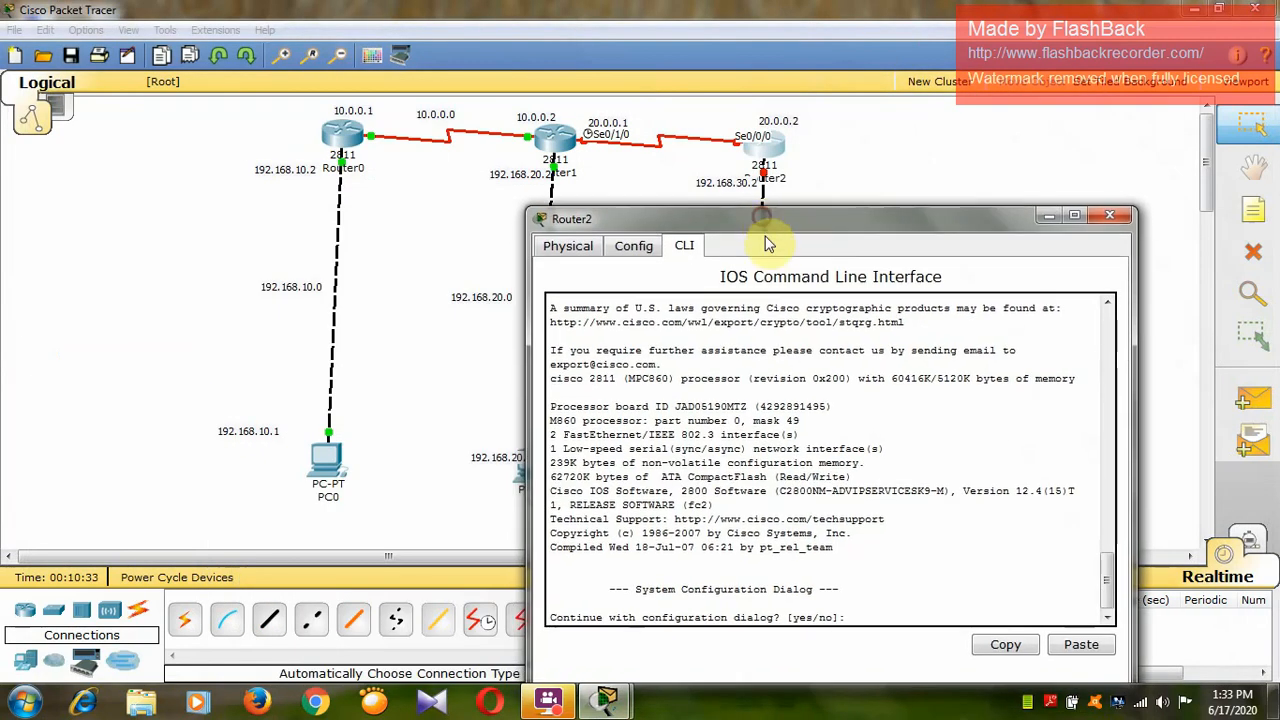
{"action": "type", "text": "no"}
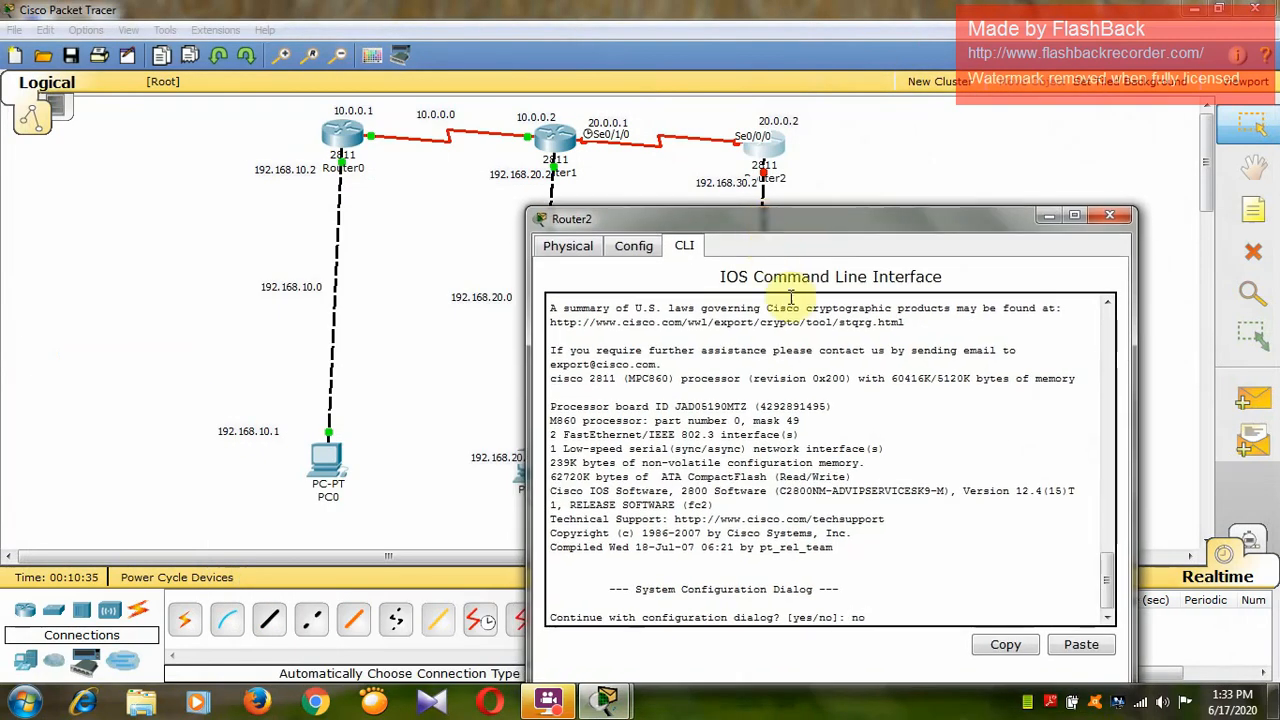
{"action": "key", "text": "Return"}
Enter privileged mode and then global configuration mode on Router2 with en and conf t.
{"action": "key", "text": "Return"}
{"action": "type", "text": "en"}
{"action": "key", "text": "Return"}
{"action": "key", "text": "Return"}
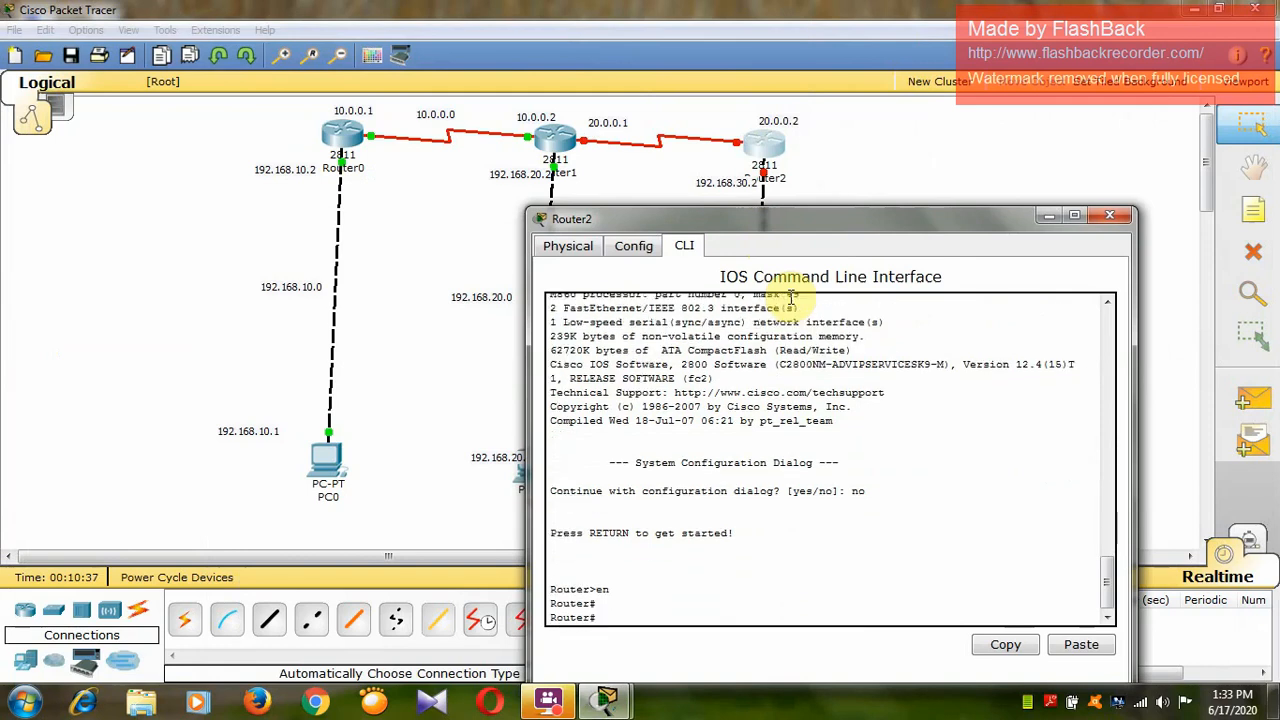
{"action": "type", "text": "conf t"}
Assign IP address 192.168.30.2 with mask 255.255.255.0 to Router2's interface f0/0 and enable it with no shut.
{"action": "key", "text": "Return"}
{"action": "key", "text": "Return"}
{"action": "type", "text": "ig)#i"}
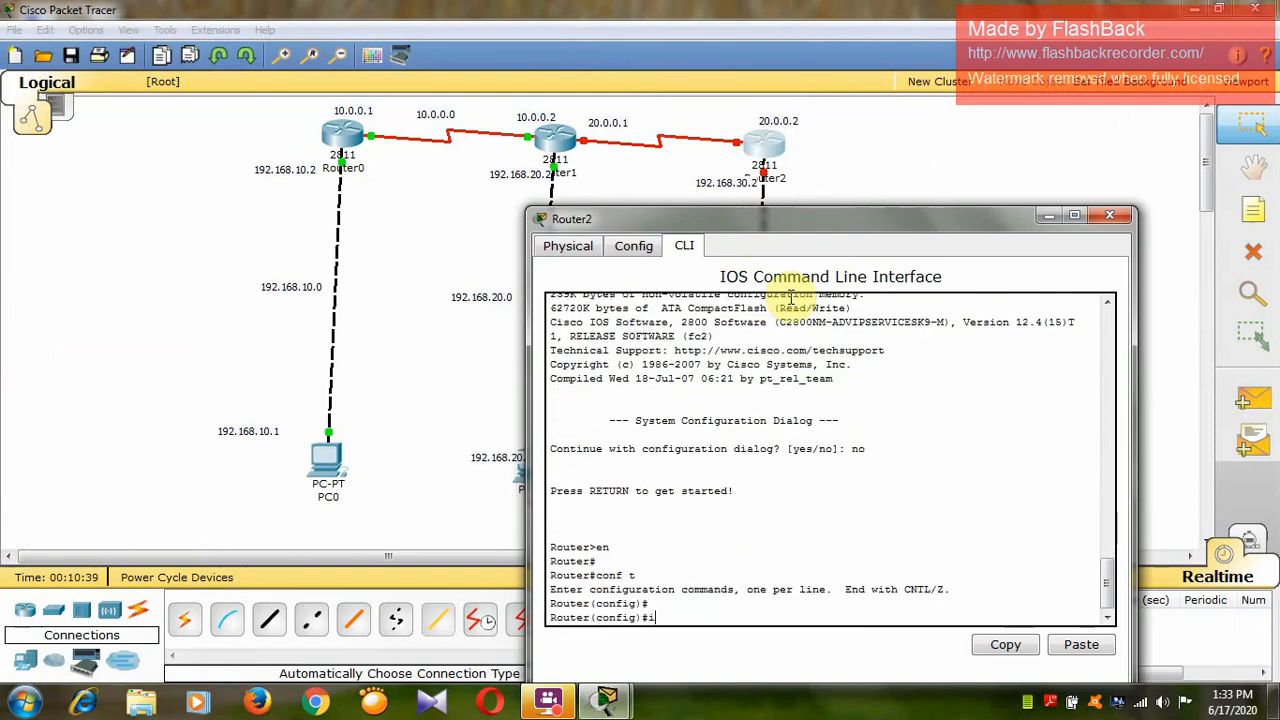
{"action": "type", "text": "nt f0/0"}
{"action": "key", "text": "Return"}
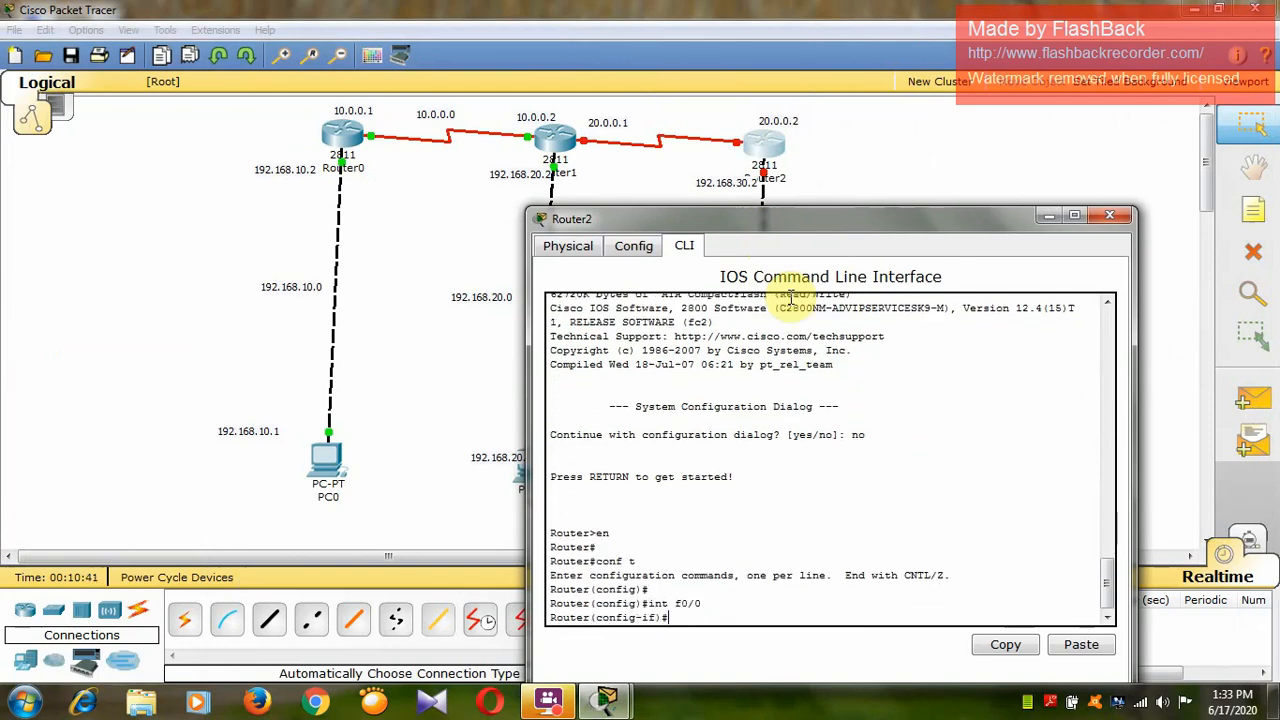
{"action": "type", "text": "ip add 192.168.30.2 255.2"}
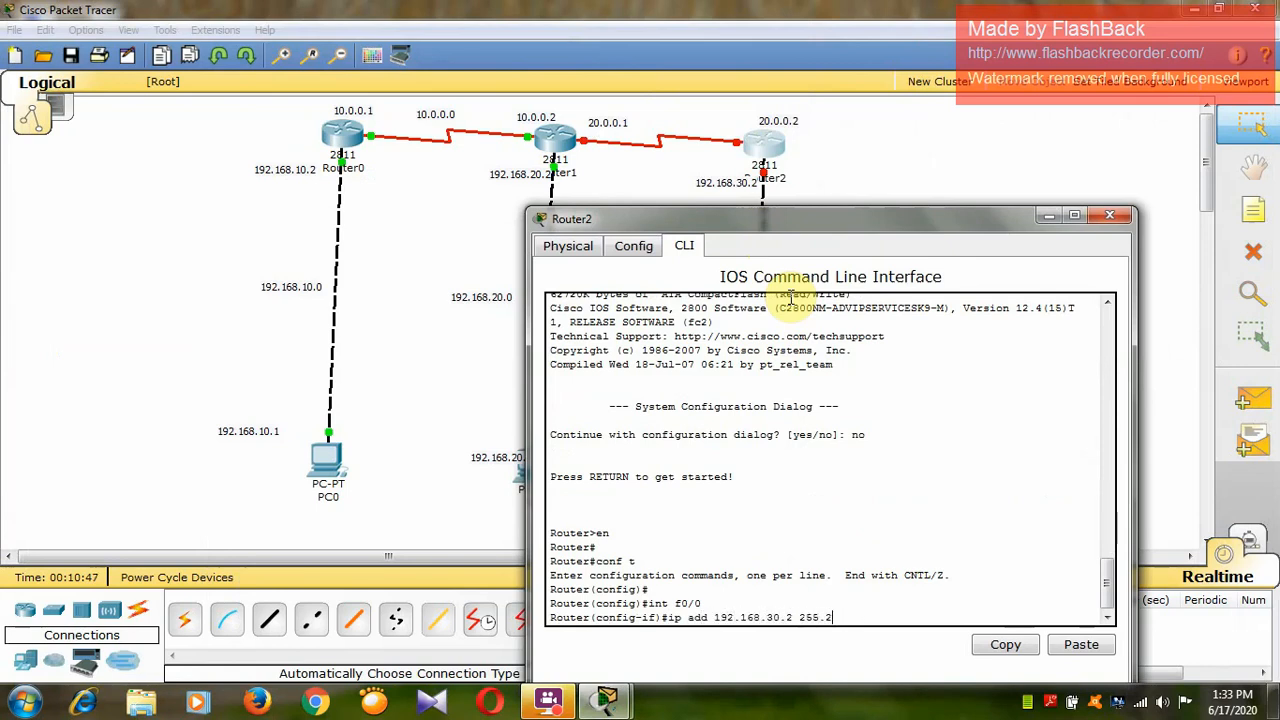
{"action": "type", "text": "0"}
{"action": "key", "text": "Return"}
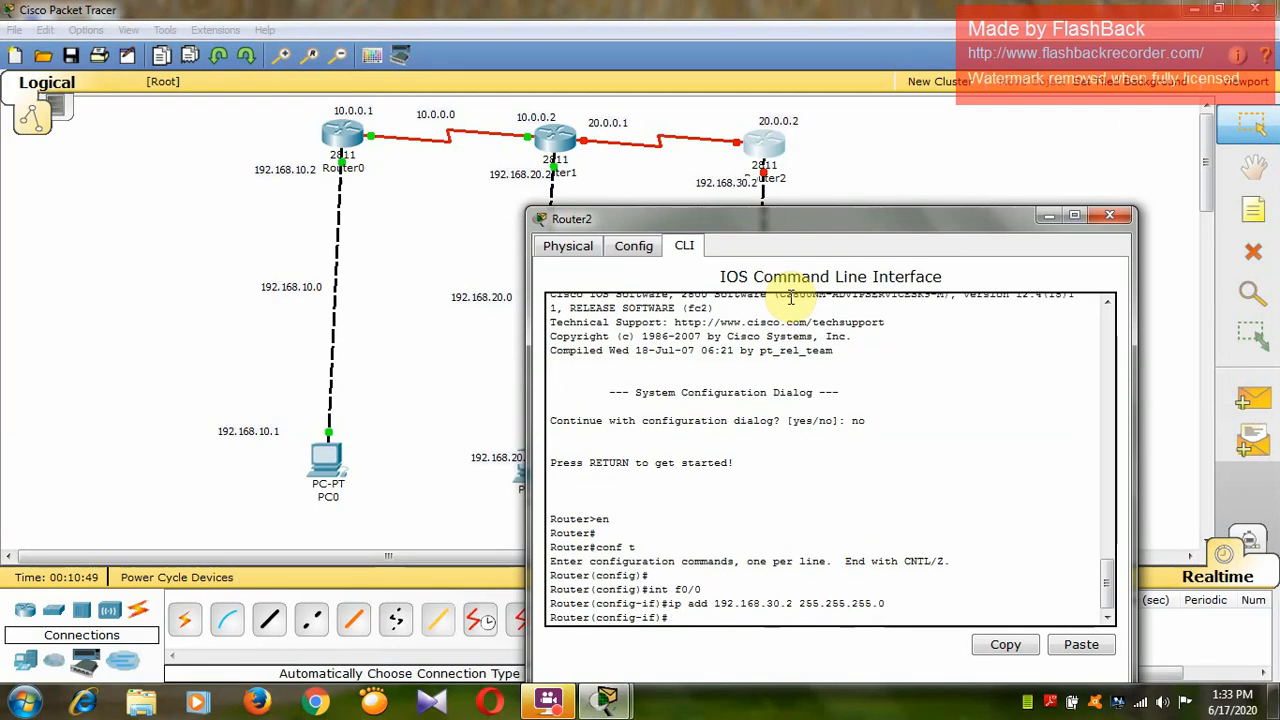
{"action": "type", "text": "no shut"}
{"action": "key", "text": "Return"}
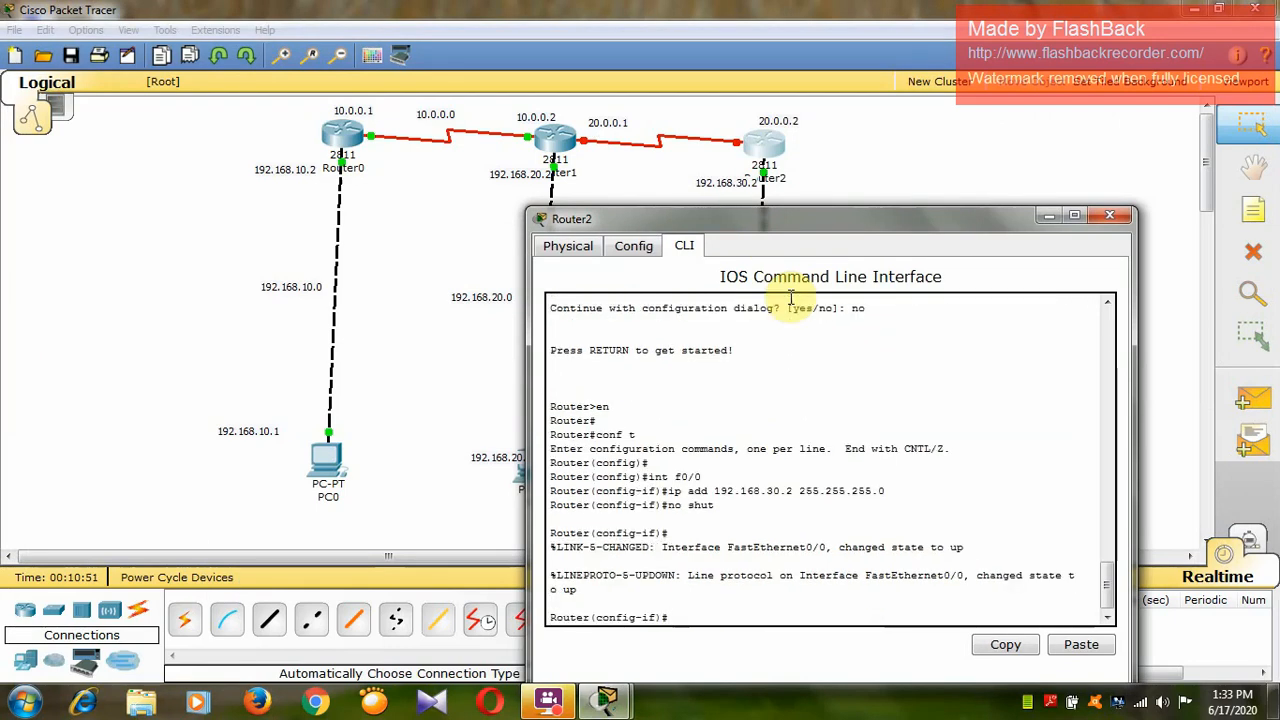
Assign IP address 20.0.0.2 with mask 255.0.0.0 to Router2's serial interface se0/0/0 and enable it with no shut.
{"action": "type", "text": "int se0/0/0"}
{"action": "key", "text": "Return"}
{"action": "type", "text": "ip add 20.0.0"}
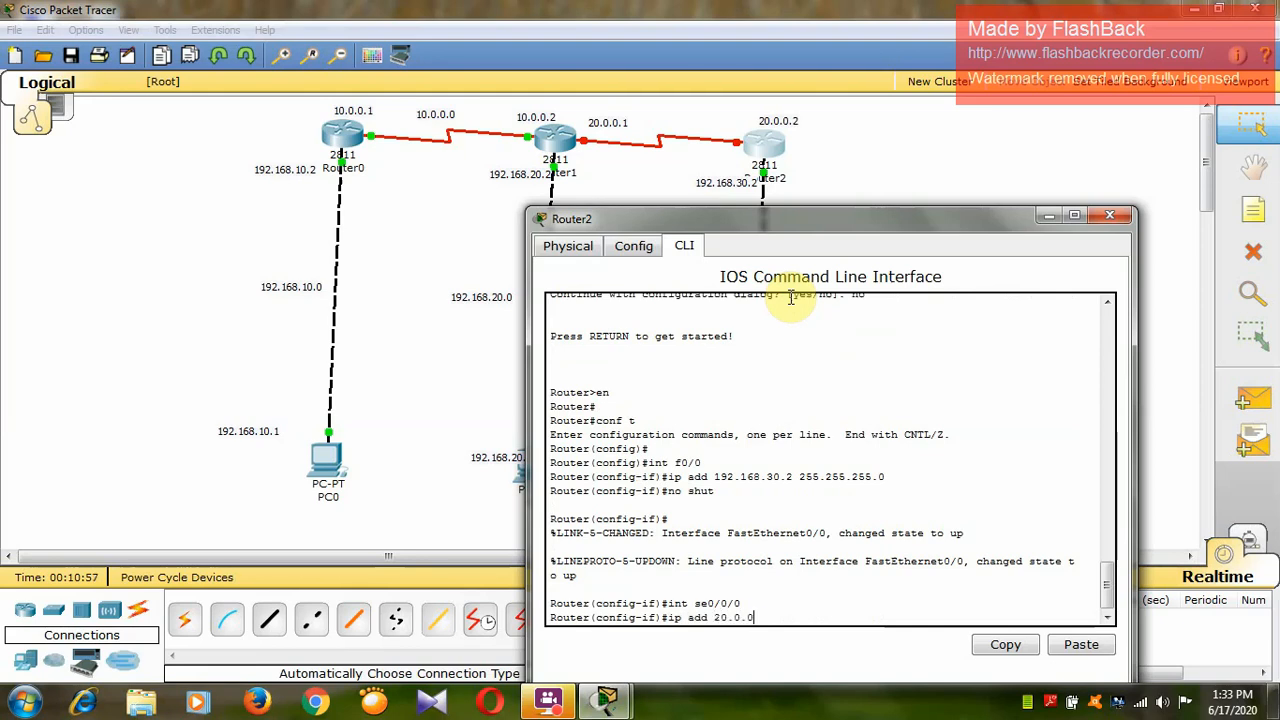
{"action": "type", "text": ".2 255.0.0.0"}
{"action": "key", "text": "Return"}
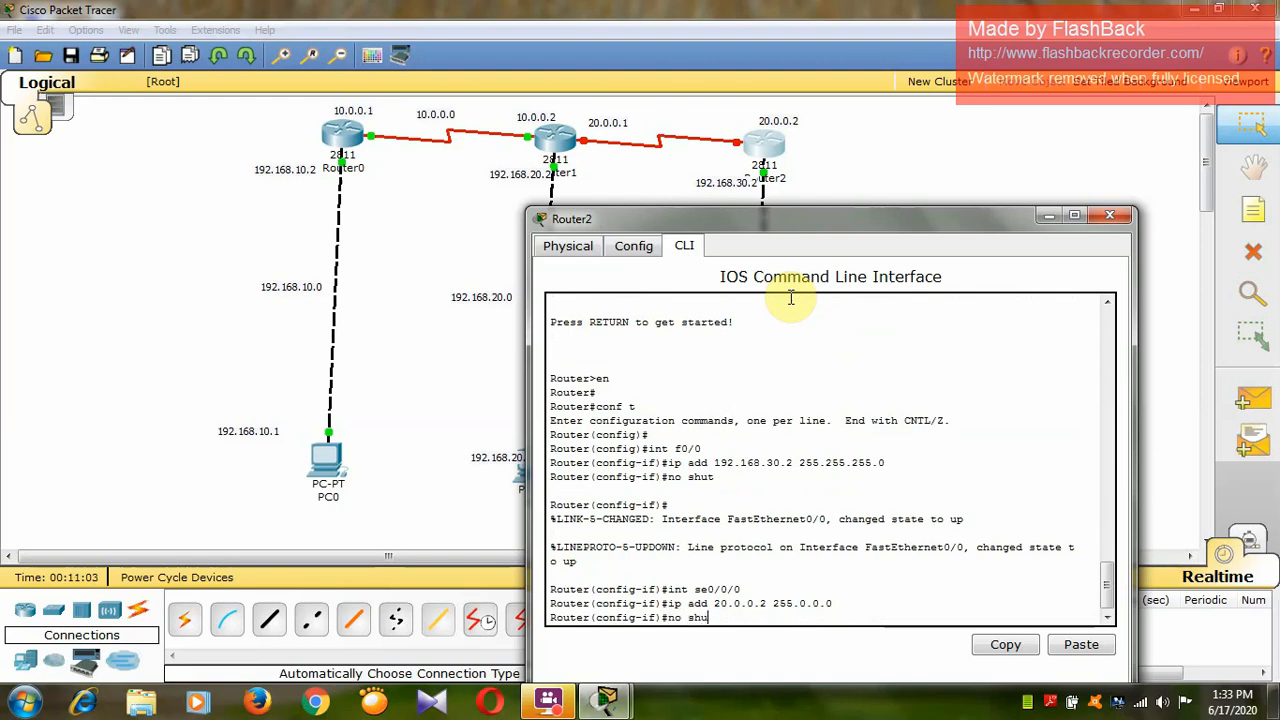
{"action": "type", "text": "no shut"}
{"action": "key", "text": "Return"}
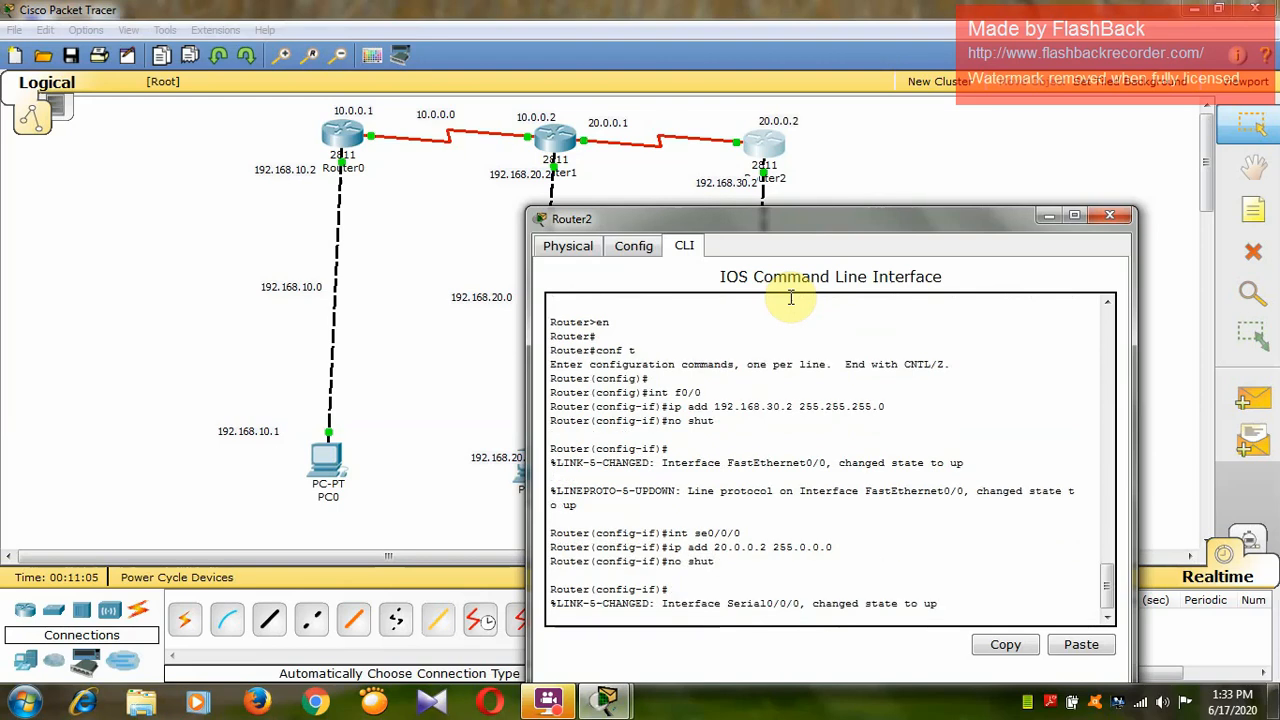
Close Router2's window and test connectivity from PC0's command prompt with ping 192.168.20.1, then minimize PC0's window.
{"action": "left_click", "coordinate": [1103, 217]}
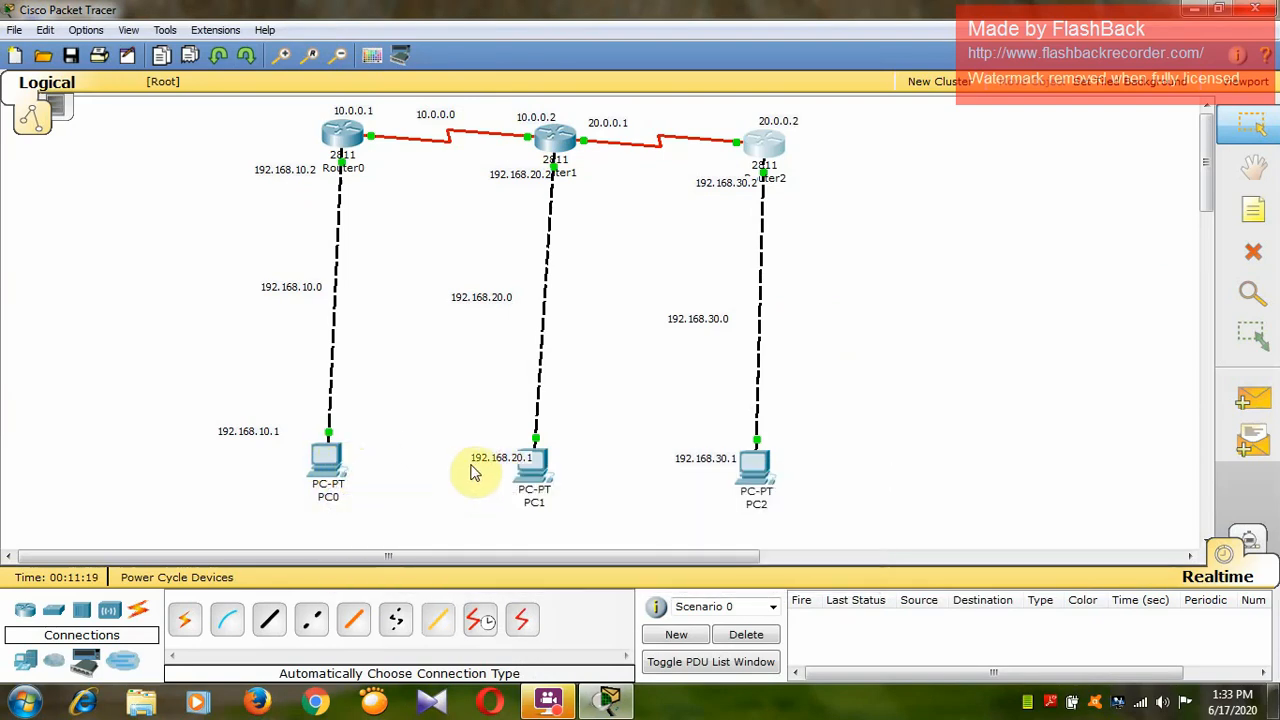
{"action": "left_click", "coordinate": [328, 458]}
{"action": "left_click", "coordinate": [530, 254]}
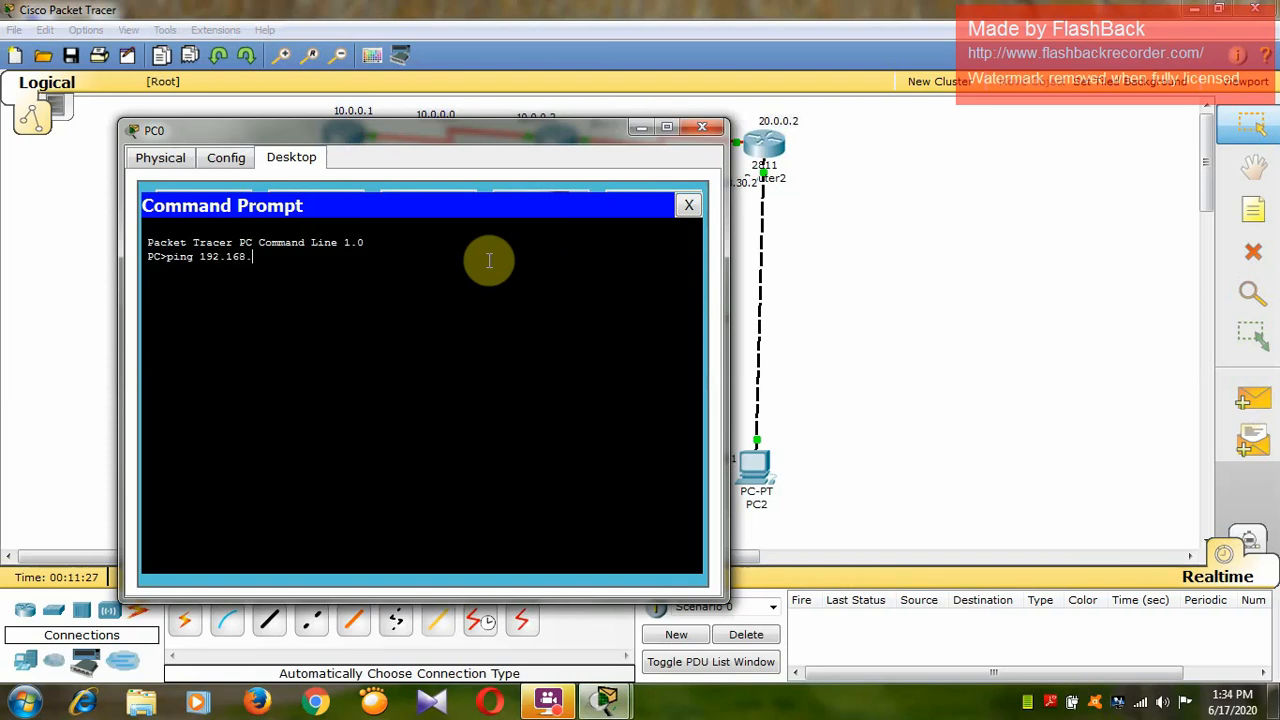
{"action": "type", "text": "ping 192.168.20.1"}
{"action": "key", "text": "Return"}
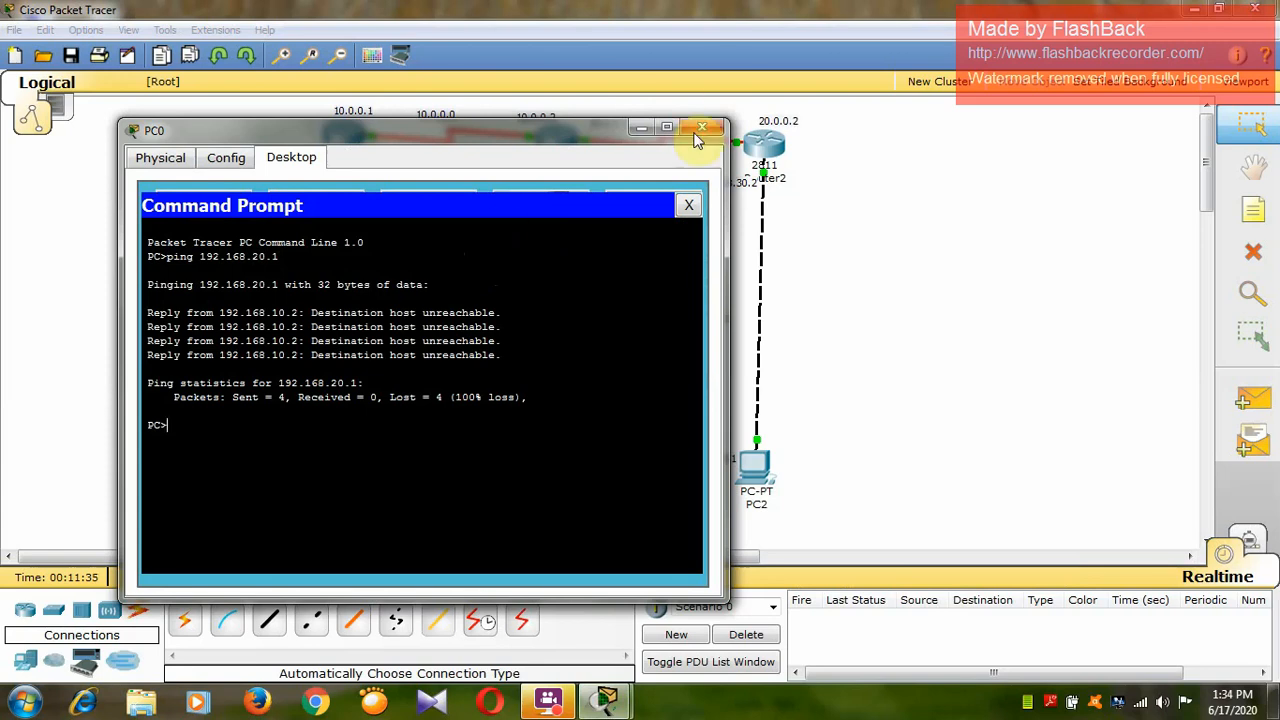
{"action": "left_click", "coordinate": [645, 128]}
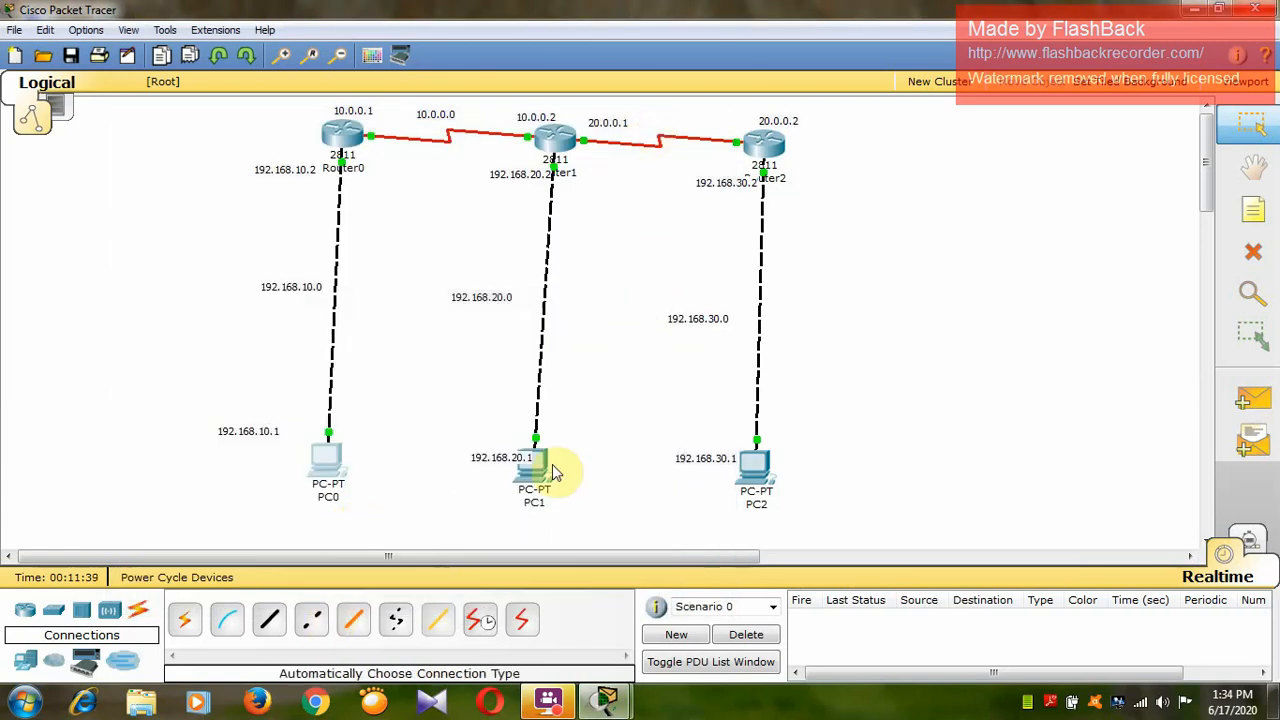
Place a note reading ROUTING INFORMATION PROTOCOL in the empty workspace beside Router2.
{"action": "left_click", "coordinate": [1266, 210]}
{"action": "left_click", "coordinate": [868, 140]}
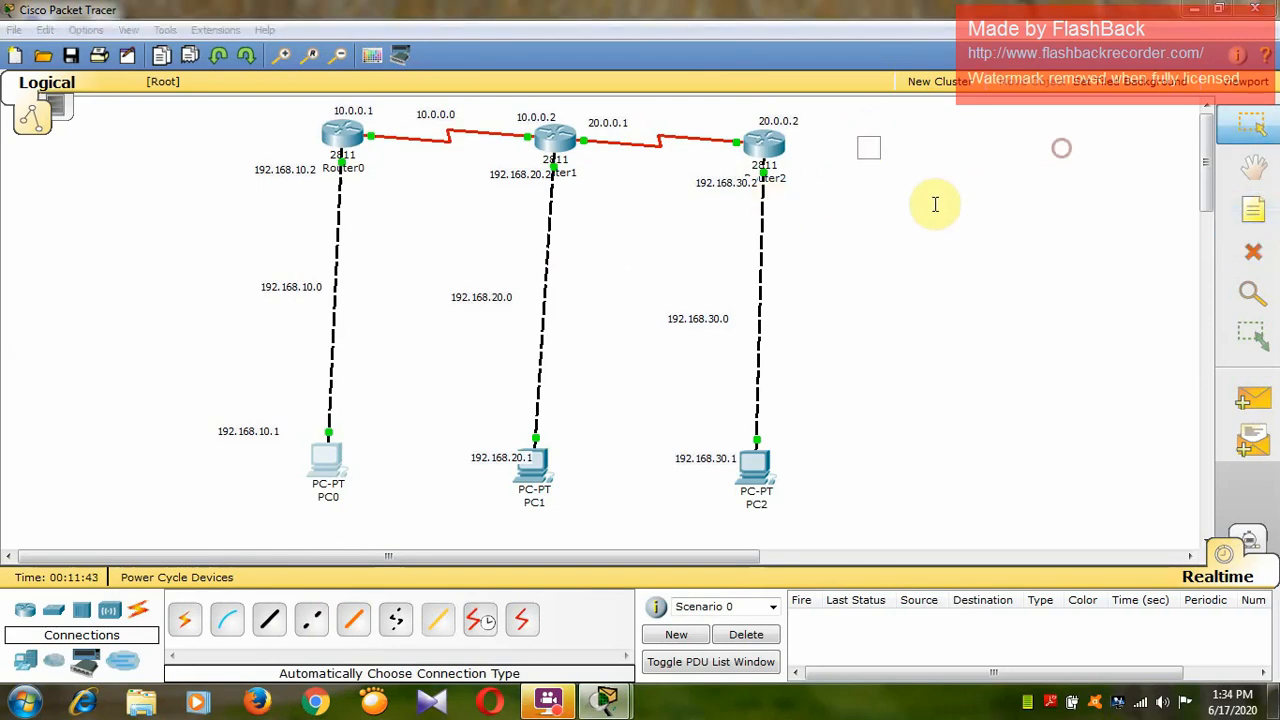
{"action": "type", "text": "rotUTI"}
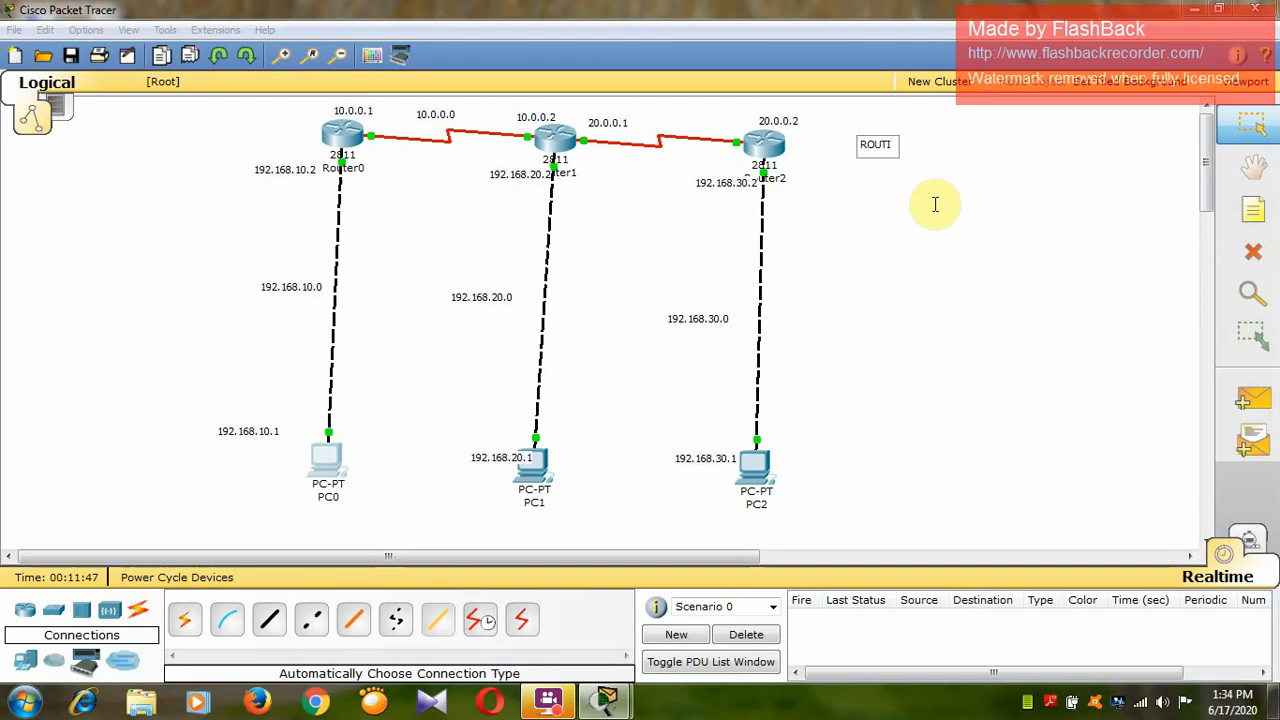
{"action": "type", "text": "NG INFORMA"}
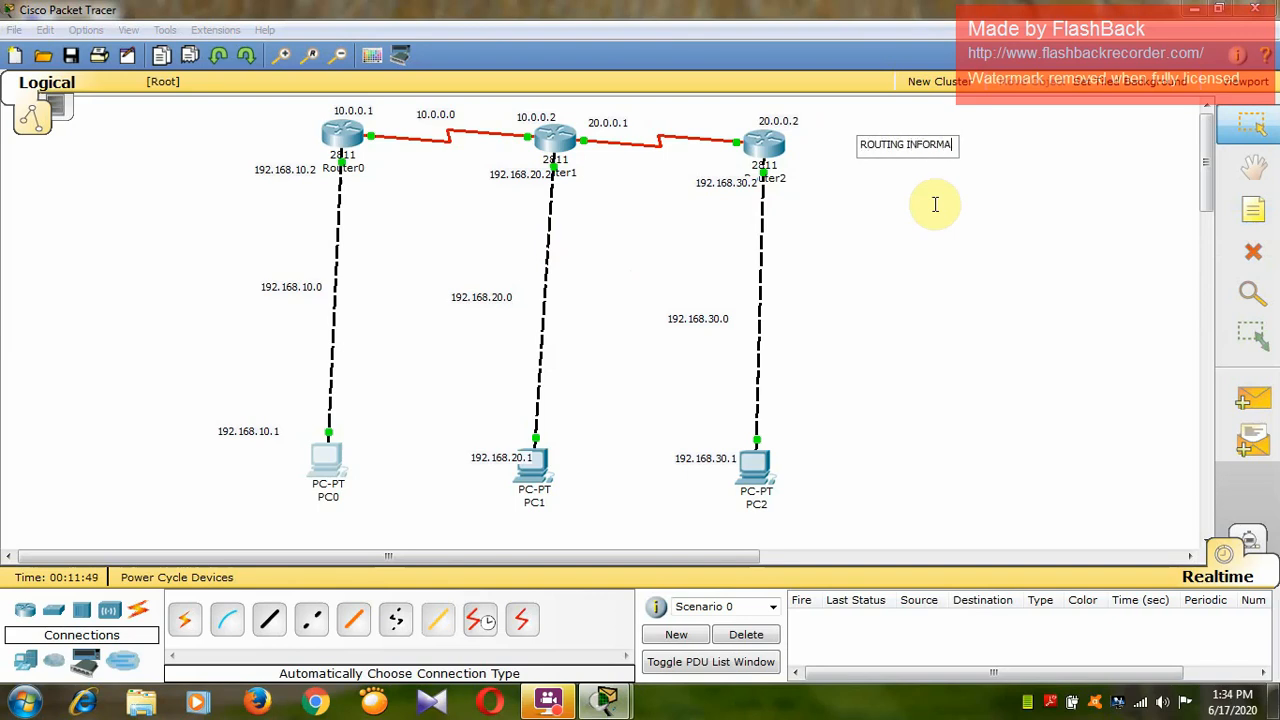
{"action": "type", "text": "TION PROTOCOL"}
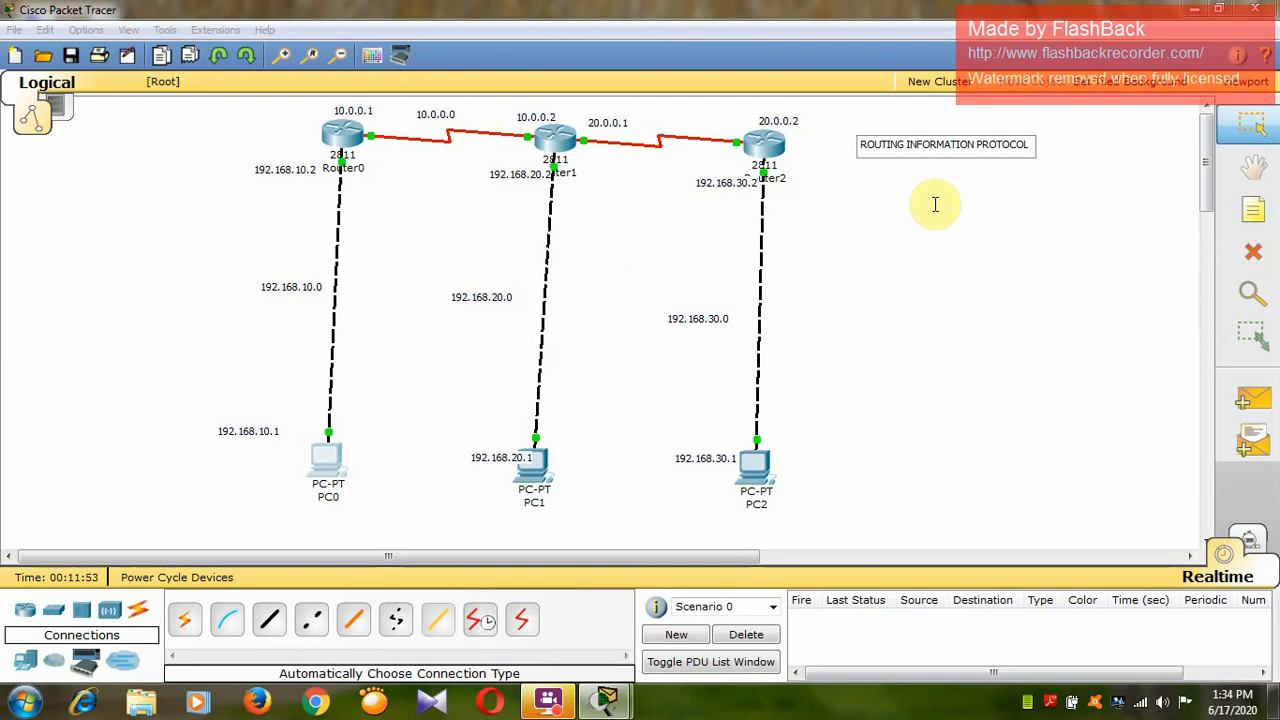
{"action": "left_click", "coordinate": [943, 260]}
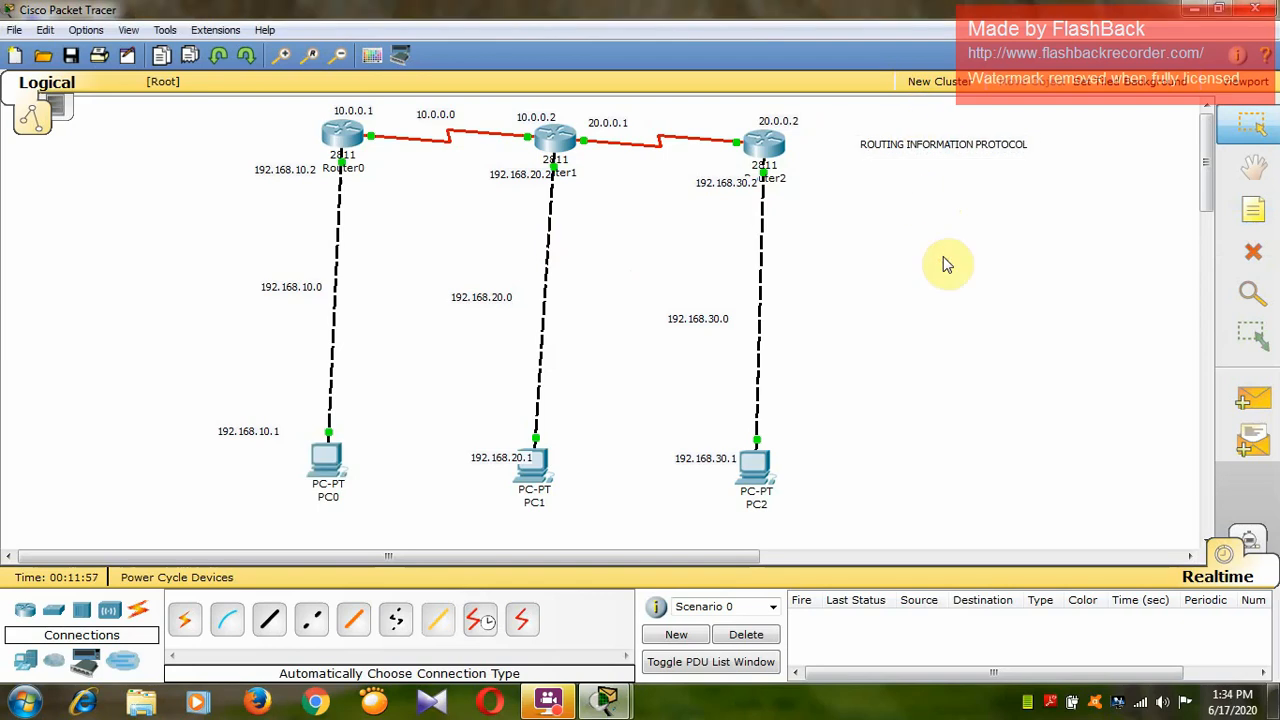
Add a note reading VERSION 2 just below the ROUTING INFORMATION PROTOCOL note.
{"action": "left_click", "coordinate": [1240, 209]}
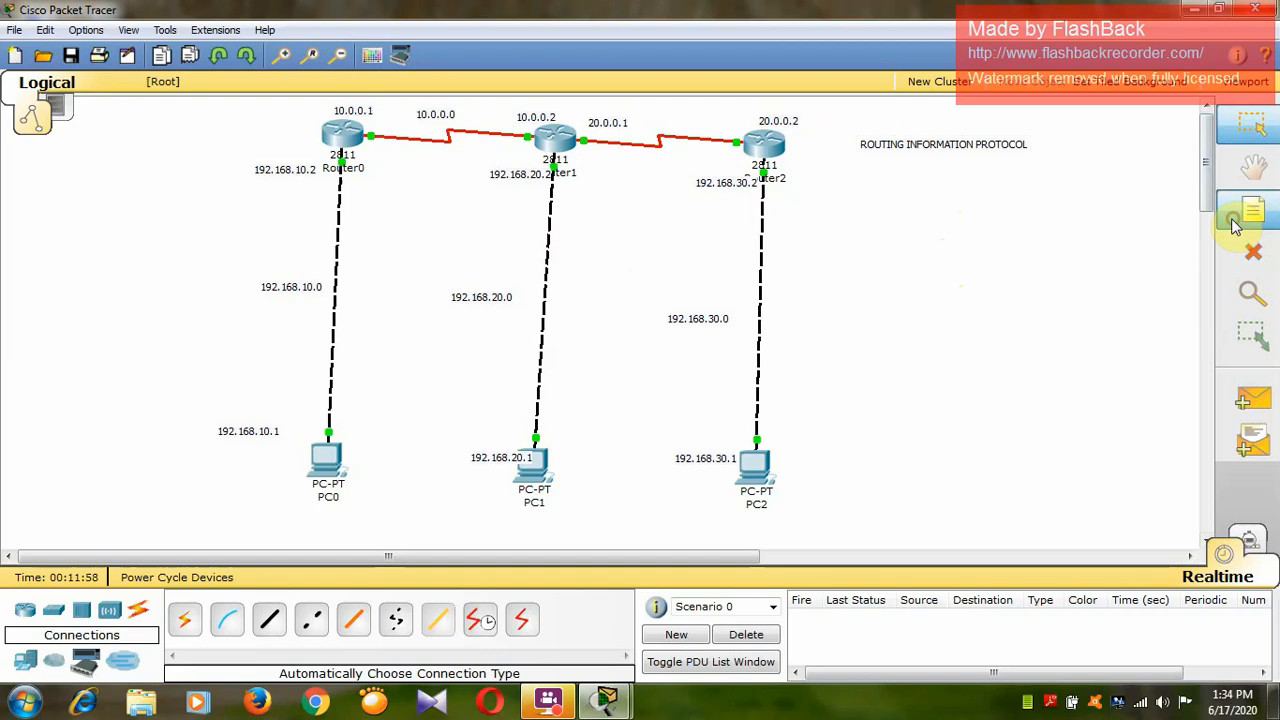
{"action": "left_click", "coordinate": [931, 180]}
{"action": "type", "text": "VERSI"}
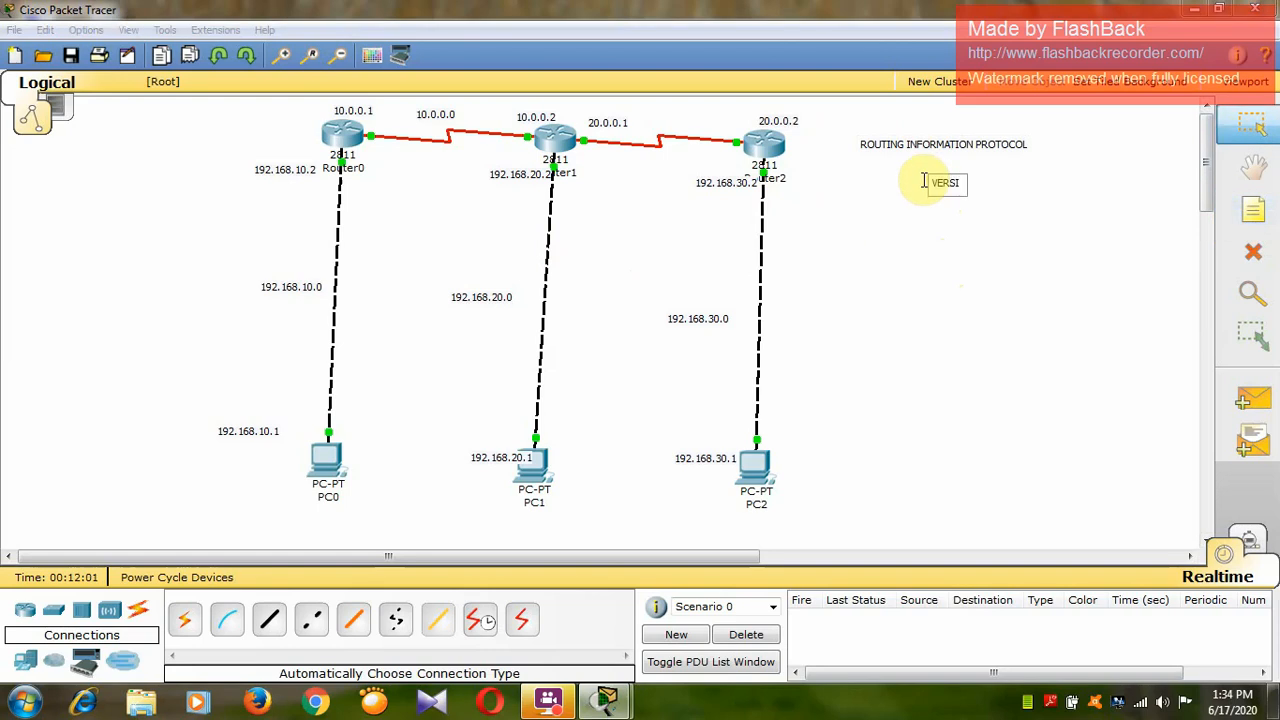
{"action": "type", "text": "ON 2"}
{"action": "left_click", "coordinate": [929, 268]}
Add a note reading CLASSLESS ROUTING MEANS IT CARRIES THE SUBNET MASK and position it under the VERSION 2 note.
{"action": "left_click", "coordinate": [1254, 209]}
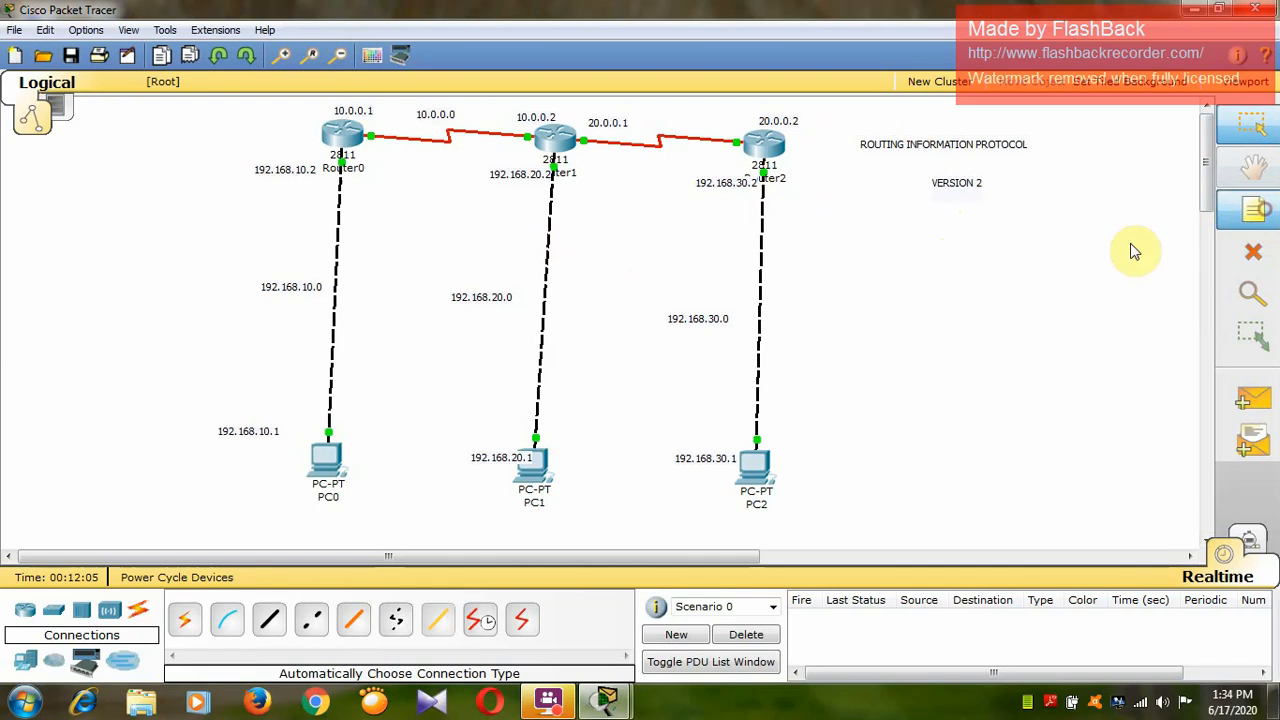
{"action": "left_click", "coordinate": [990, 250]}
{"action": "type", "text": "CLASSLESS ROU"}
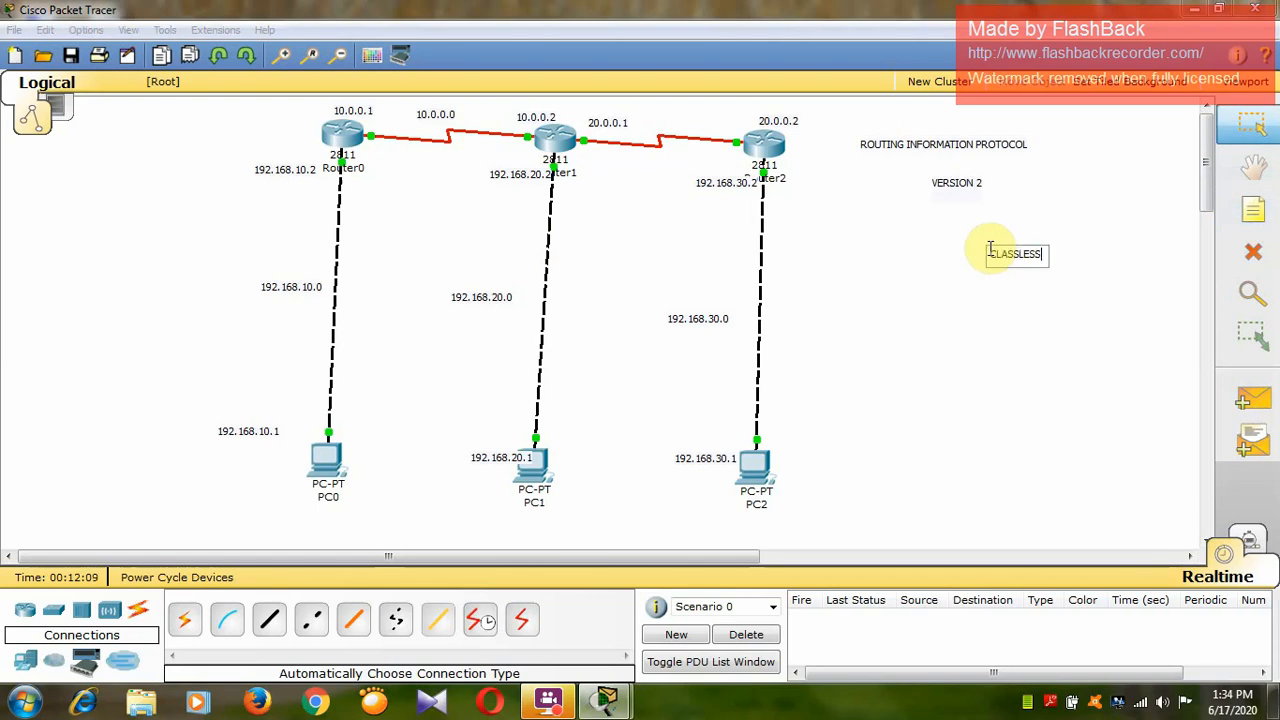
{"action": "type", "text": "TING MEANS IT"}
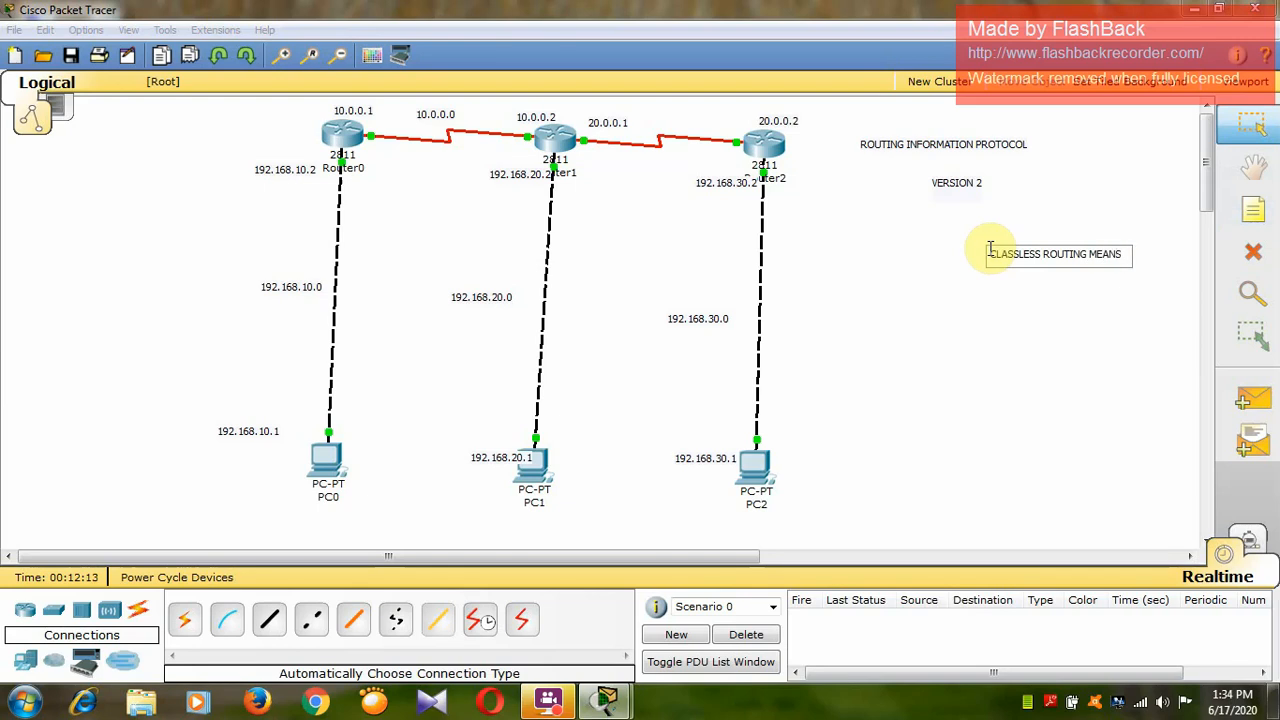
{"action": "type", "text": " DONT CA"}
{"action": "key", "text": "BackSpace"}
{"action": "key", "text": "BackSpace"}
{"action": "key", "text": "BackSpace"}
{"action": "key", "text": "BackSpace"}
{"action": "key", "text": "BackSpace"}
{"action": "key", "text": "BackSpace"}
{"action": "type", "text": "CARRIES THE"}
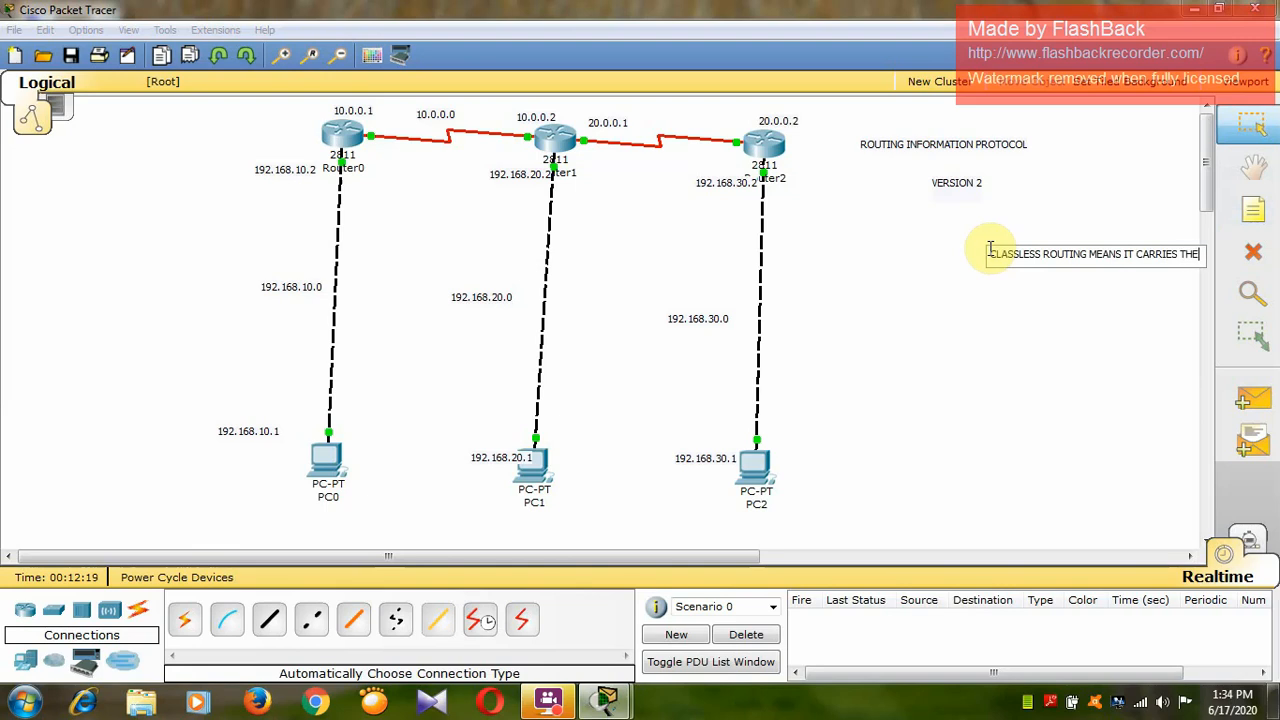
{"action": "type", "text": " SUBNET MASD"}
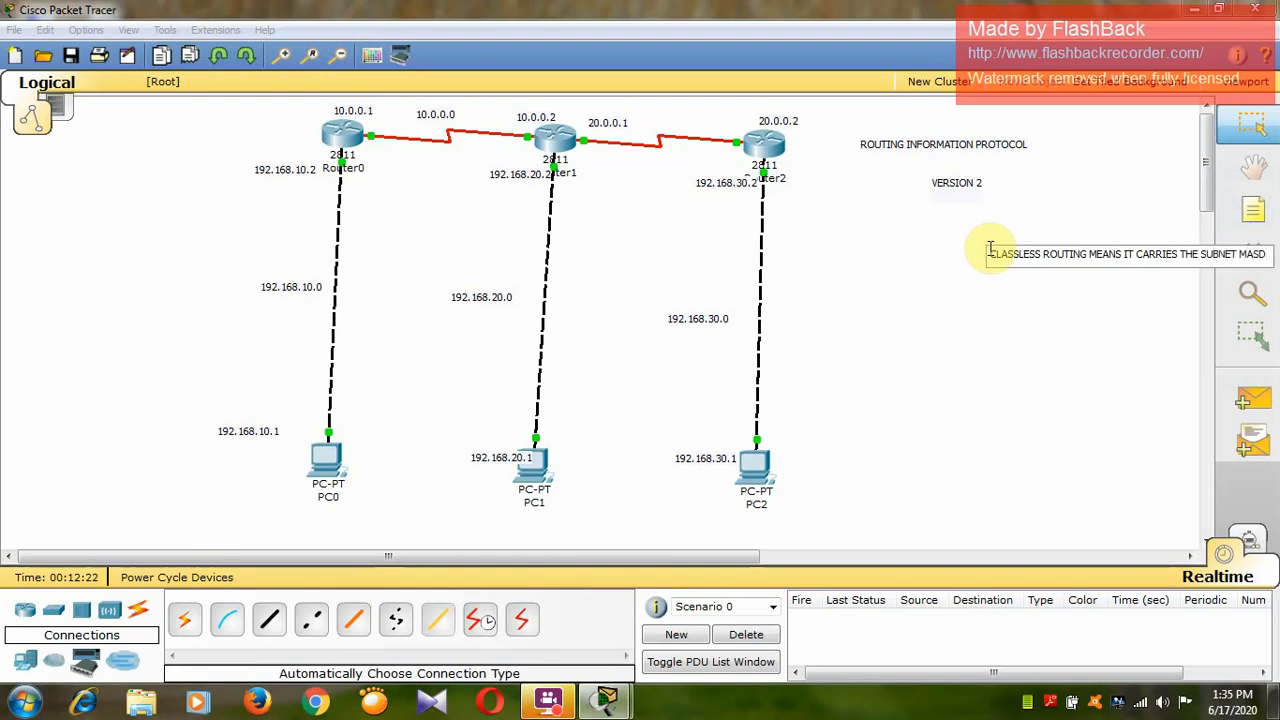
{"action": "key", "text": "BackSpace"}
{"action": "type", "text": "K"}
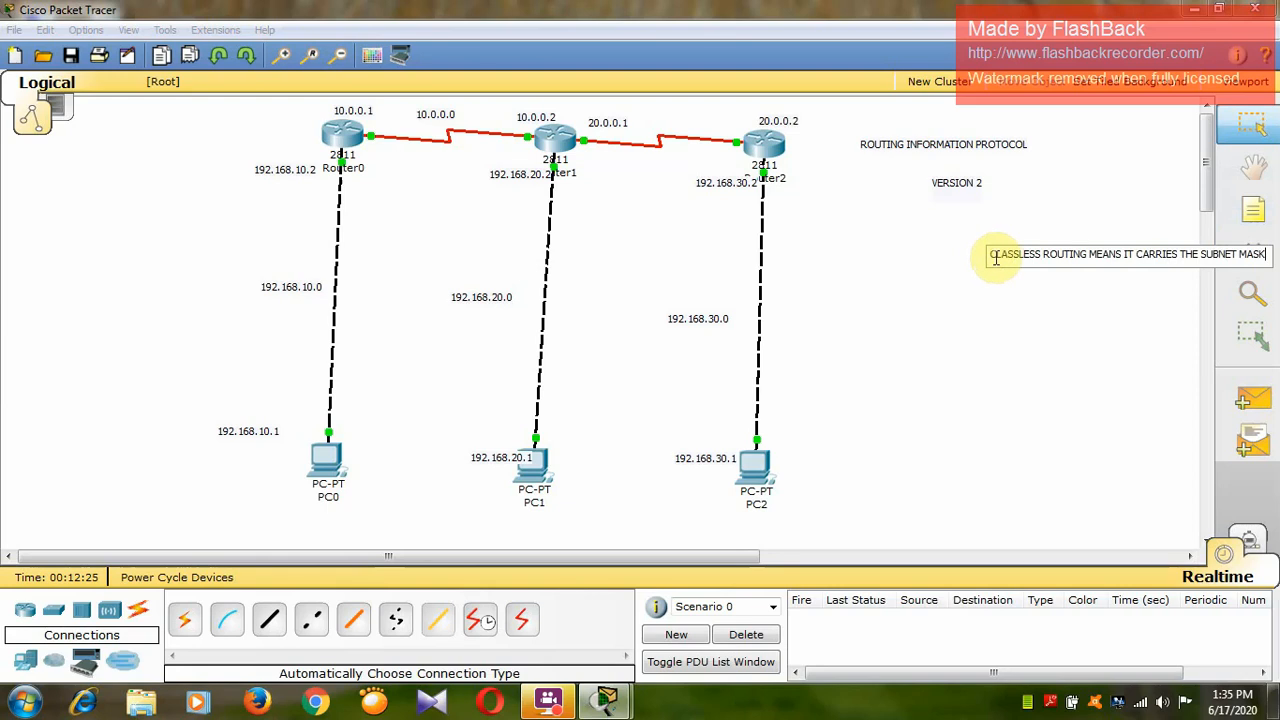
{"action": "left_click", "coordinate": [1005, 320]}
{"action": "left_click_drag", "start_coordinate": [1020, 251], "coordinate": [913, 240]}
{"action": "left_click", "coordinate": [905, 250]}
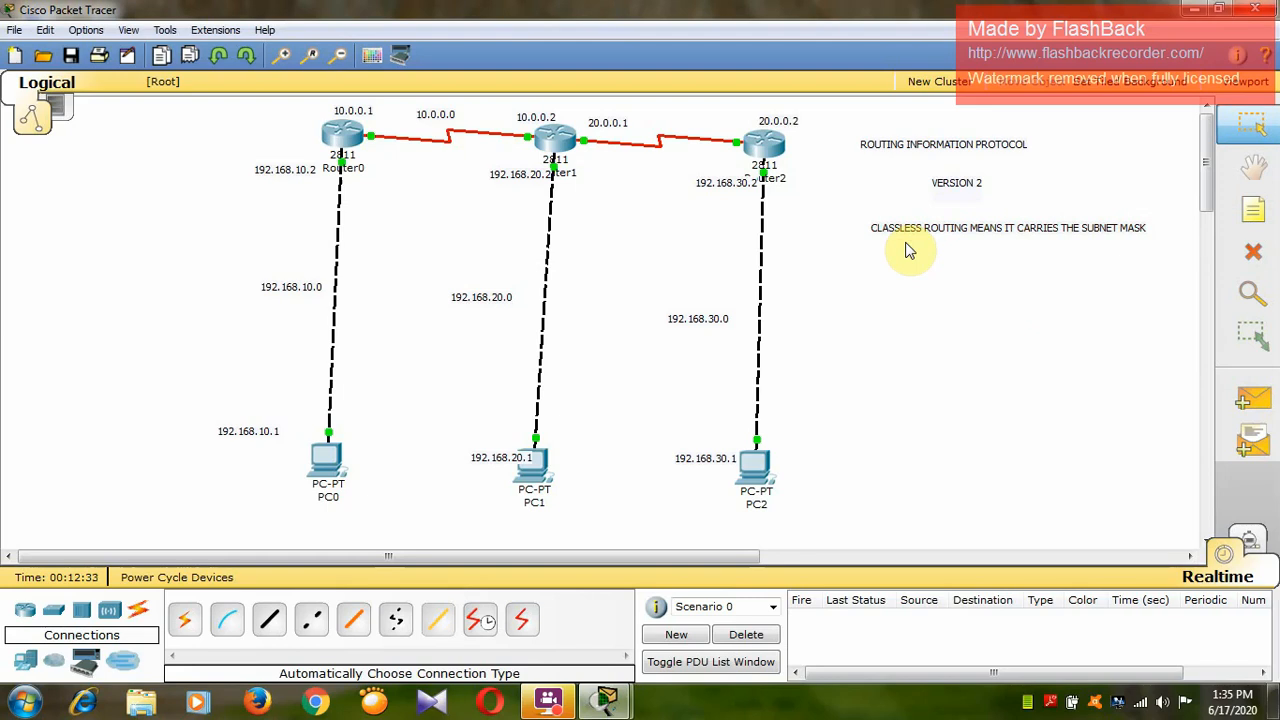
Open Router0's command line at a fresh prompt, with its window moved clear of Router0, Router1 and their PCs.
{"action": "left_click", "coordinate": [340, 135]}
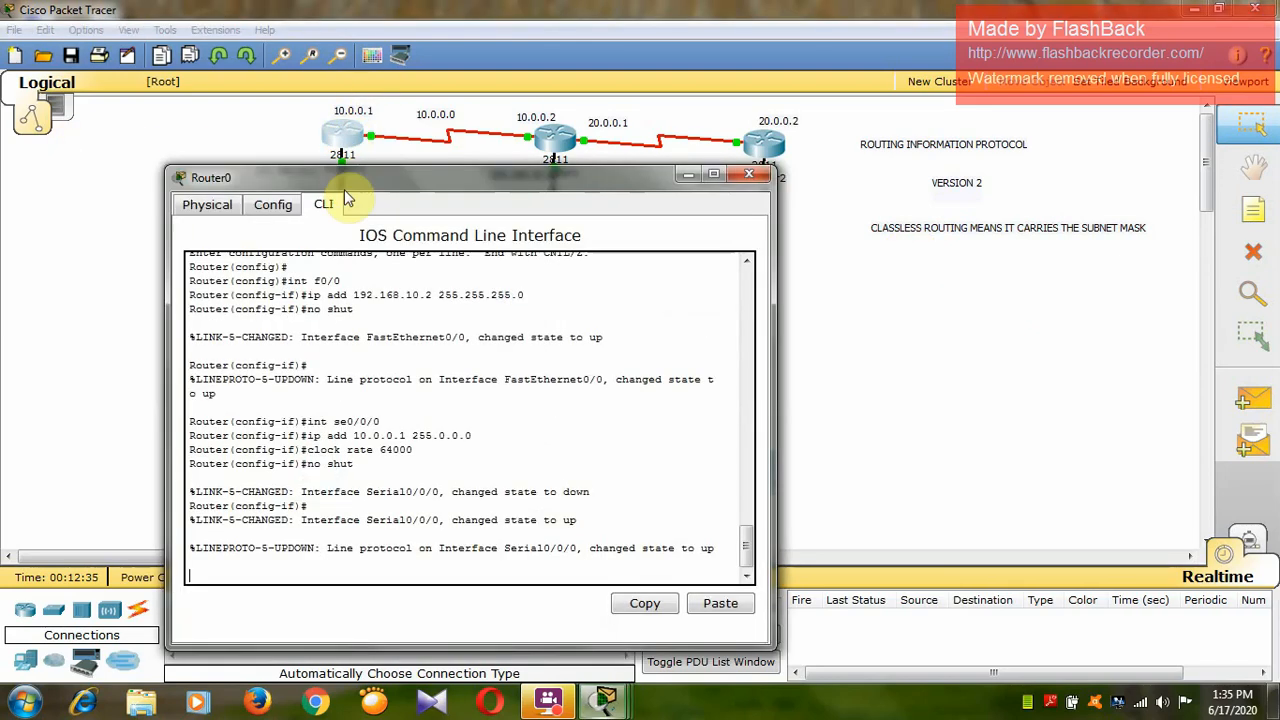
{"action": "left_click_drag", "start_coordinate": [348, 180], "coordinate": [830, 88]}
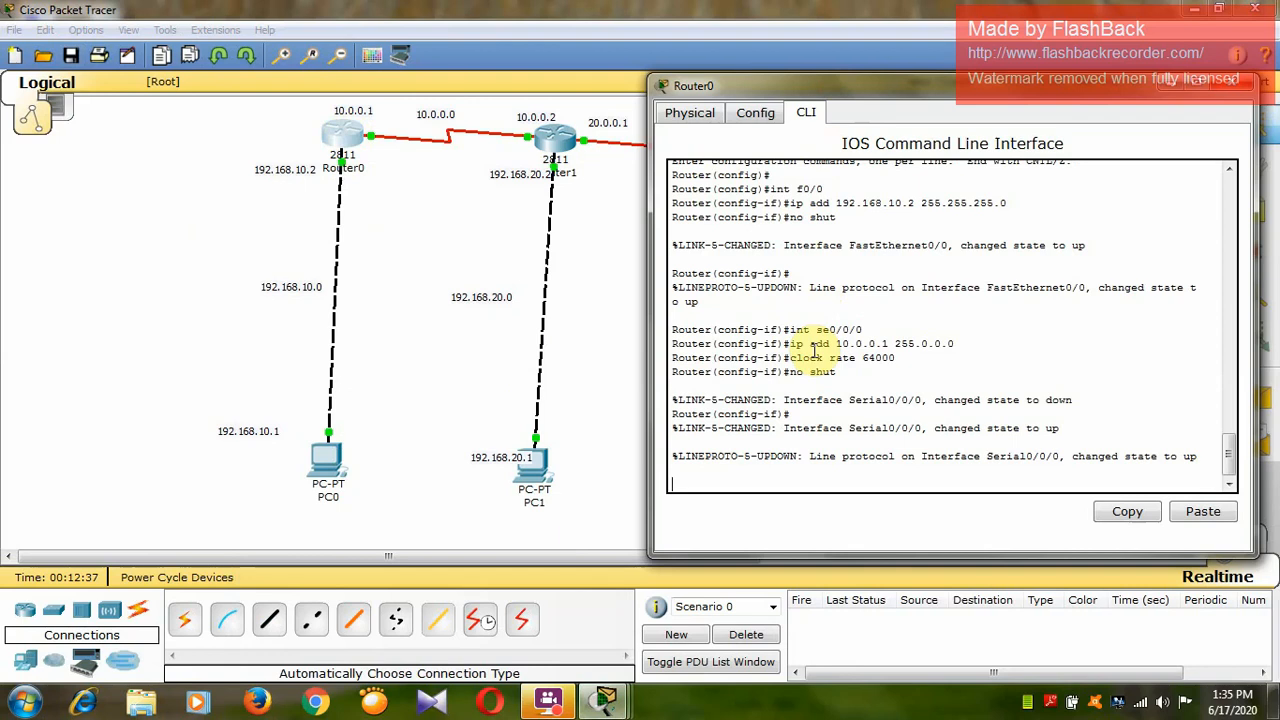
{"action": "key", "text": "Return"}
{"action": "key", "text": "Return"}
{"action": "key", "text": "Return"}
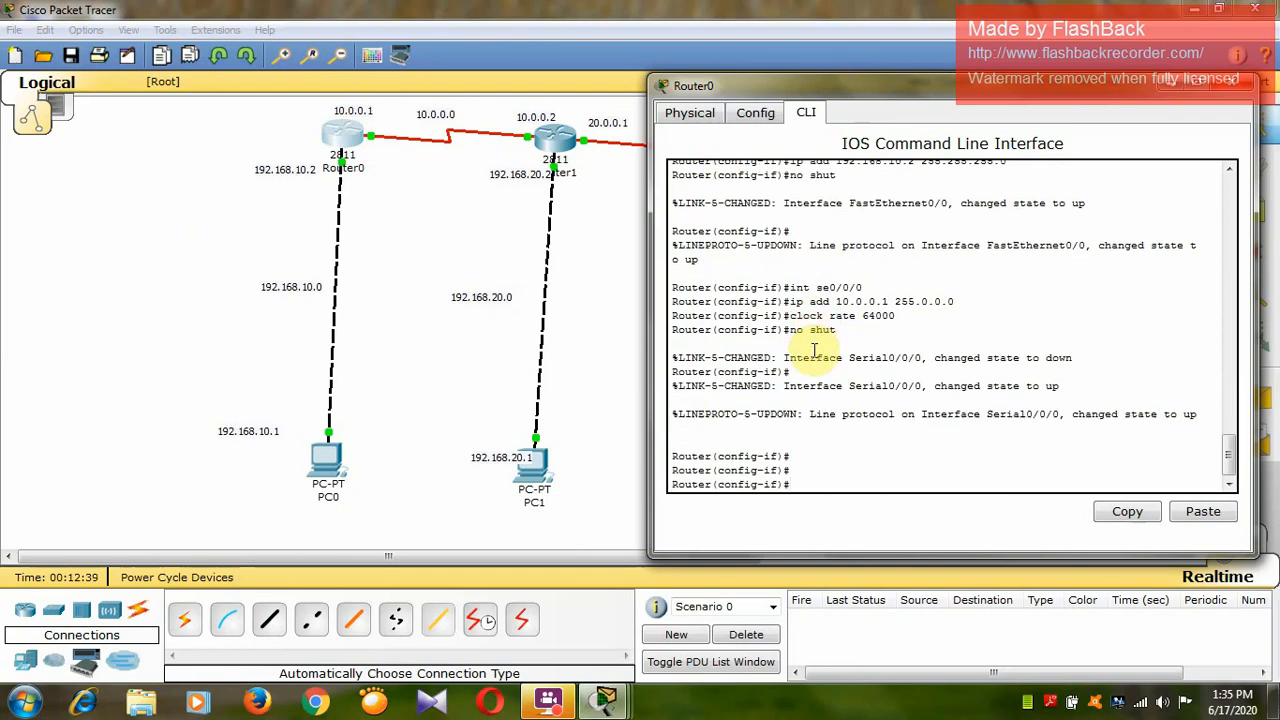
Enable RIP on Router0 with router rip and set it to version 2.
{"action": "type", "text": "router rip"}
{"action": "key", "text": "Return"}
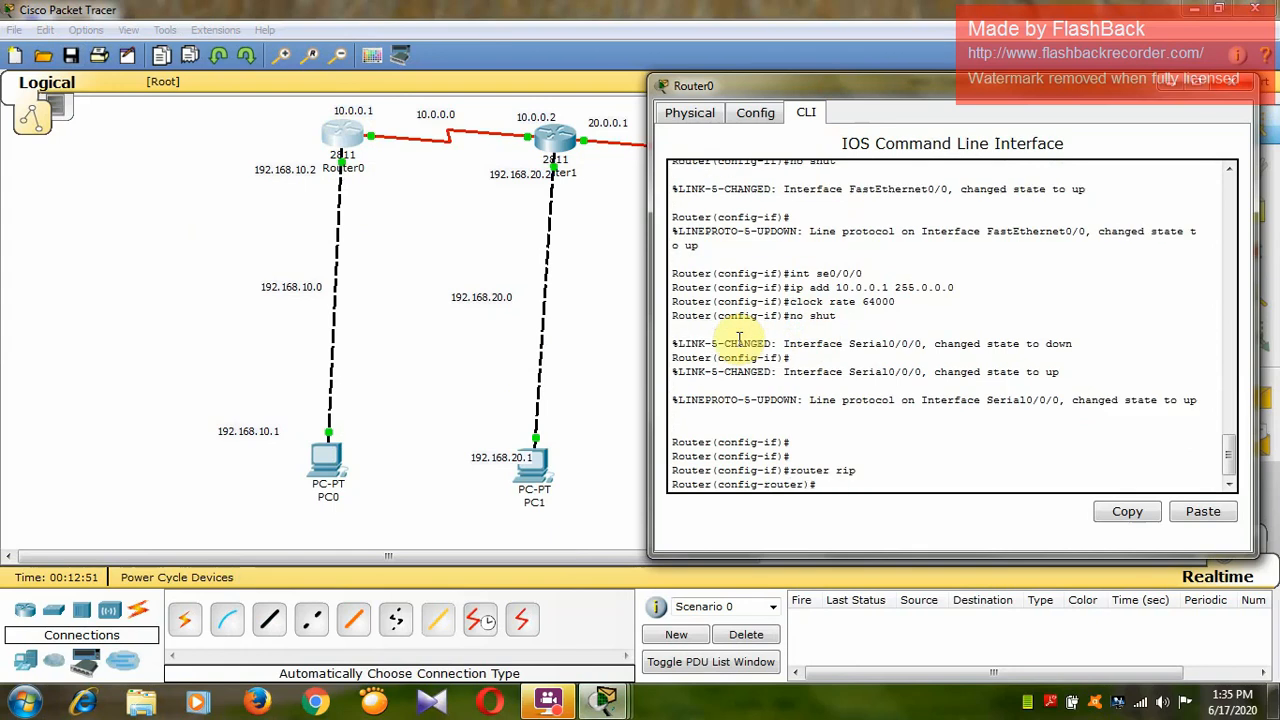
{"action": "type", "text": "version 2"}
{"action": "key", "text": "Return"}
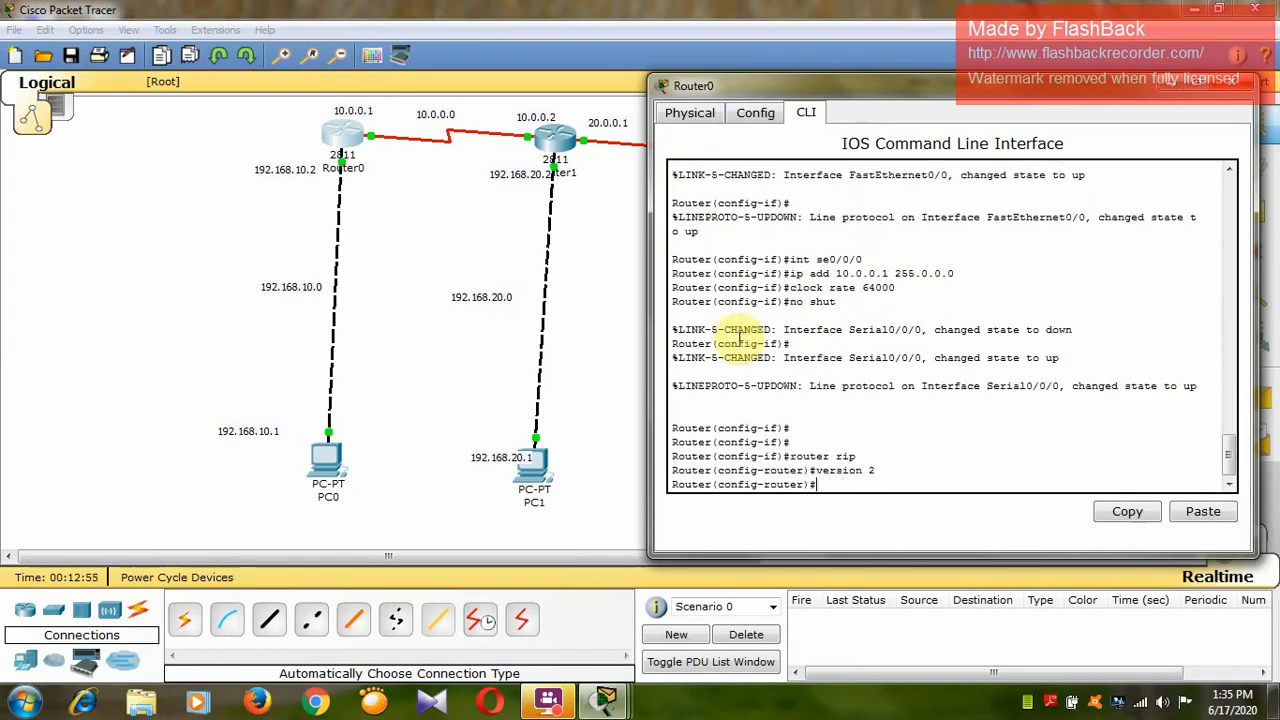
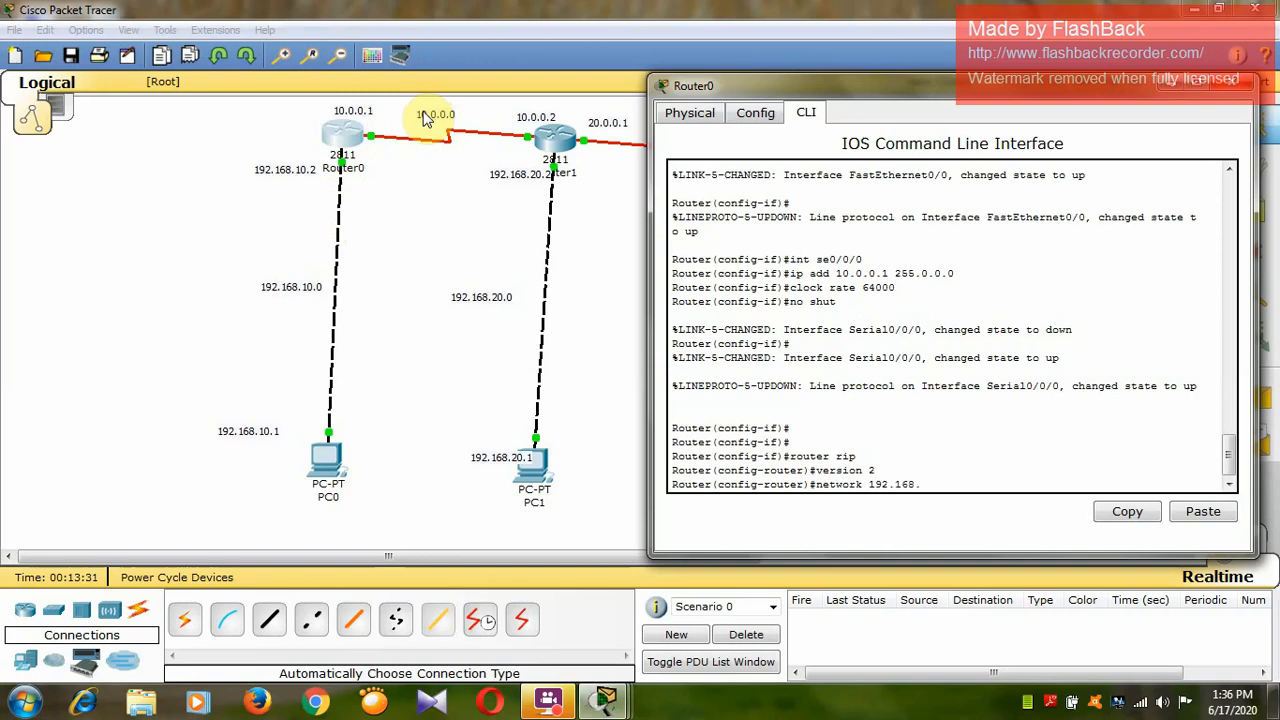
Add networks 192.168.10.0 and 10.0.0.0 to Router0's RIP configuration, and exit back to privileged mode.
{"action": "key", "text": "Return"}
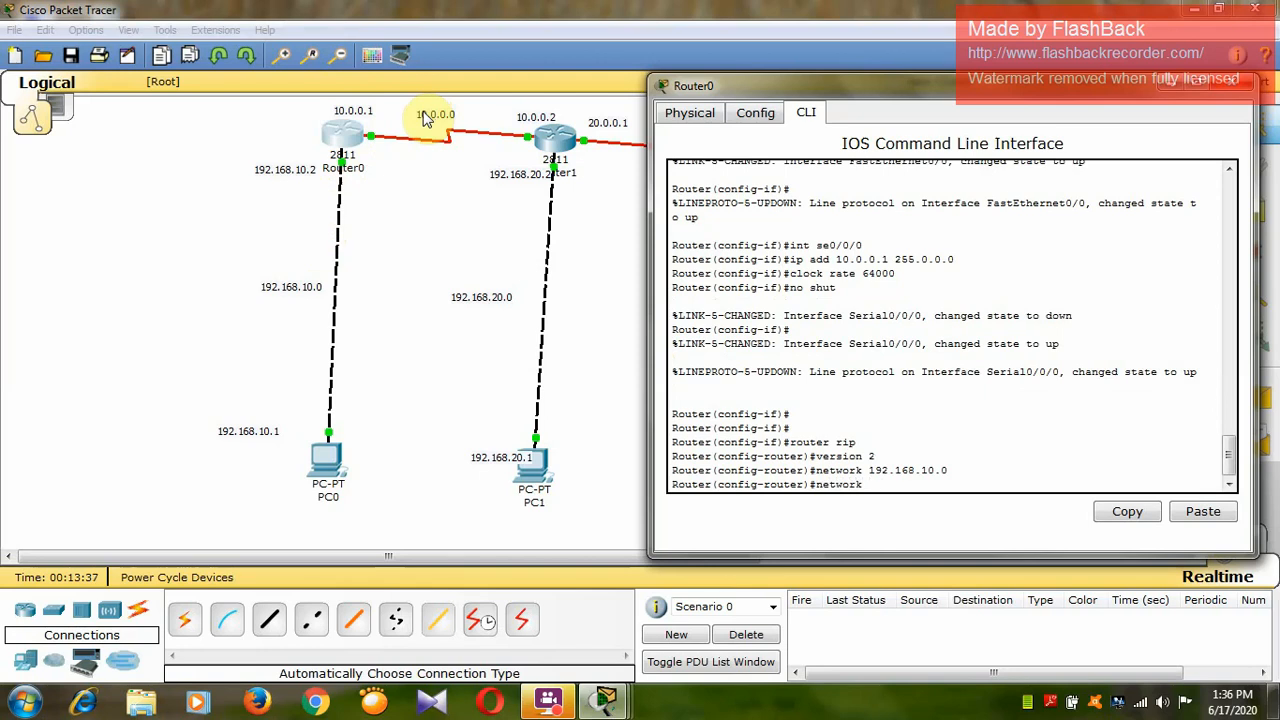
{"action": "type", "text": "10.0.0.0"}
{"action": "key", "text": "Return"}
{"action": "type", "text": "exit"}
{"action": "key", "text": "Return"}
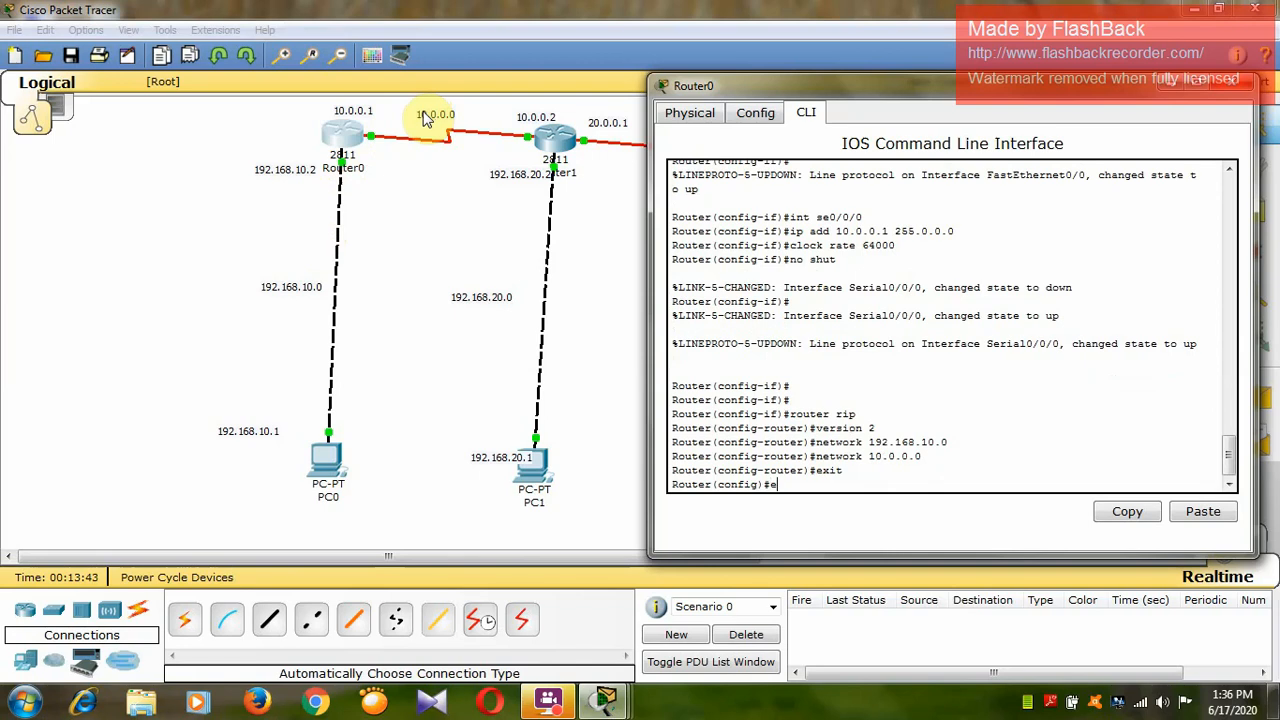
{"action": "type", "text": "exit"}
{"action": "key", "text": "Return"}
Show Router0's routing table with sh ip route, examine its directly connected entries, and close Router0's window.
{"action": "type", "text": "sj"}
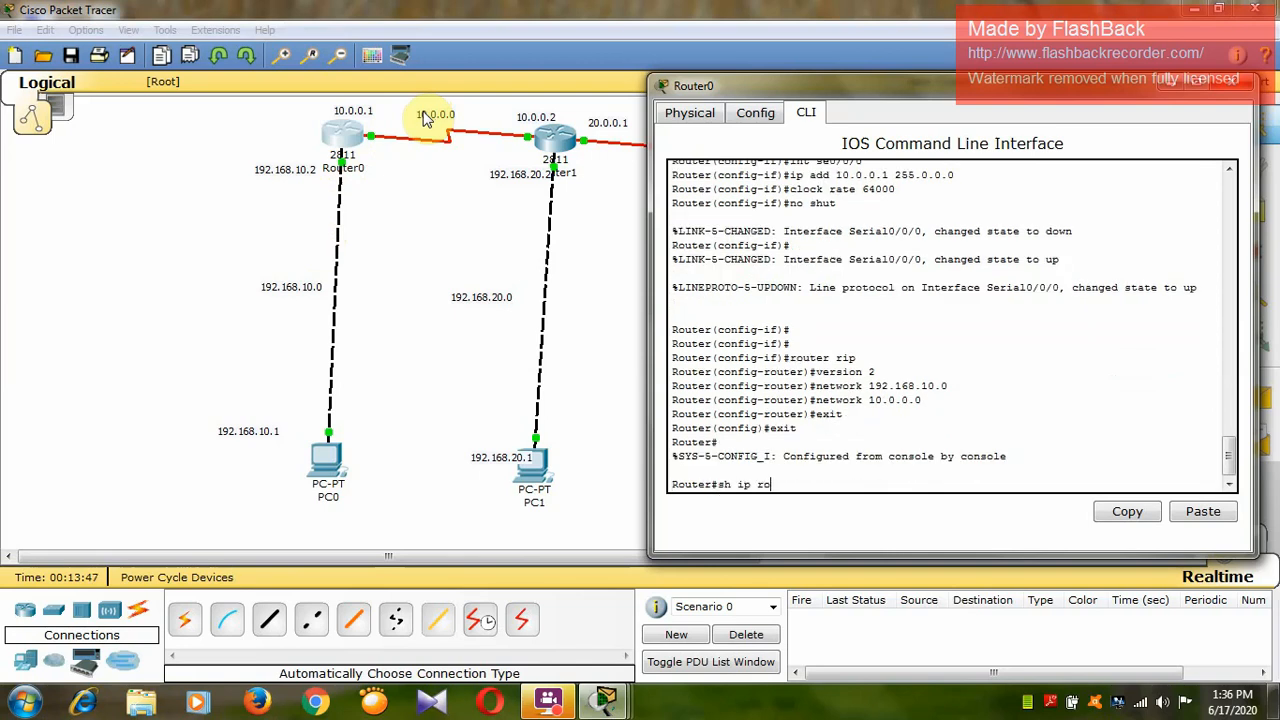
{"action": "type", "text": " ip route"}
{"action": "key", "text": "Return"}
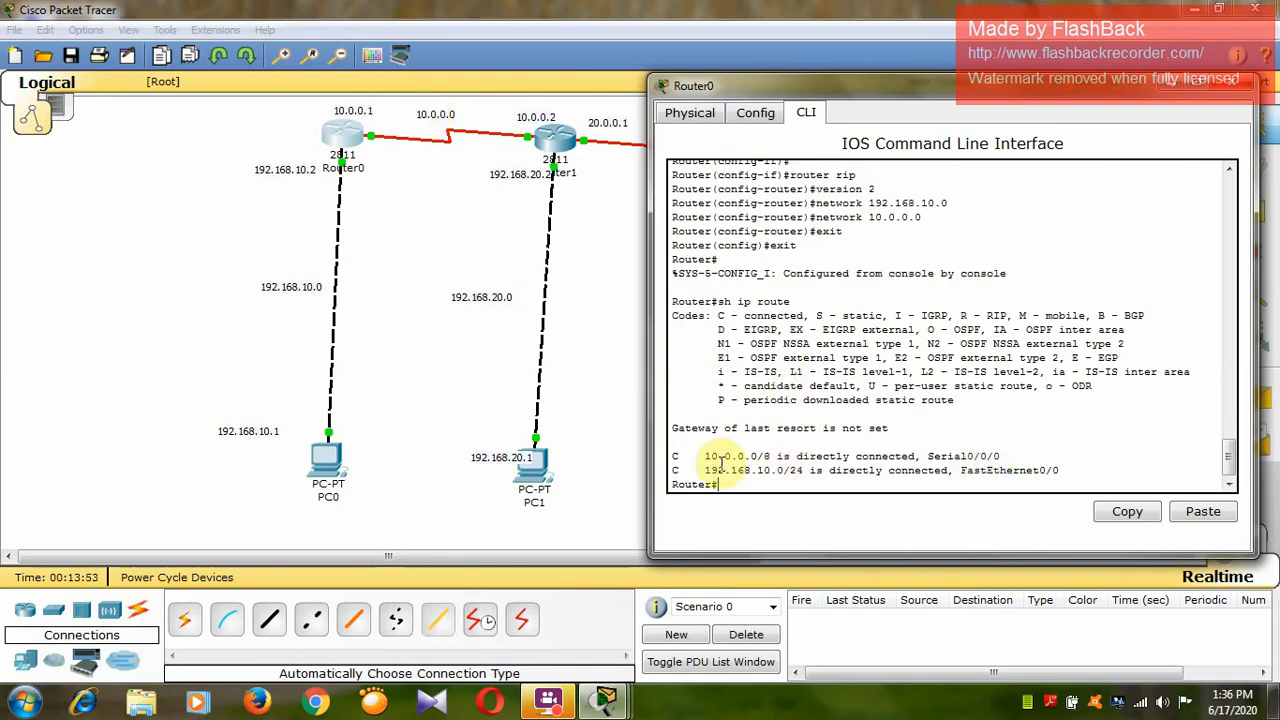
{"action": "left_click", "coordinate": [790, 449]}
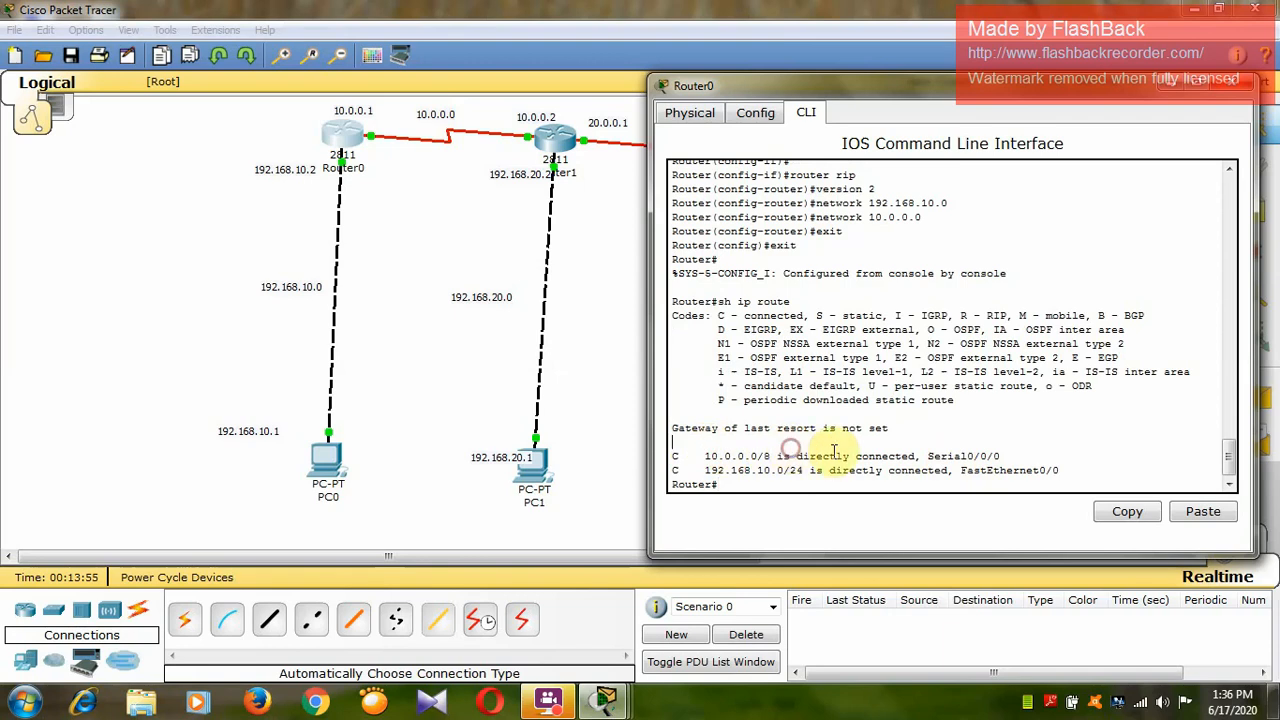
{"action": "left_click_drag", "start_coordinate": [1002, 452], "coordinate": [700, 457]}
{"action": "left_click", "coordinate": [1100, 468]}
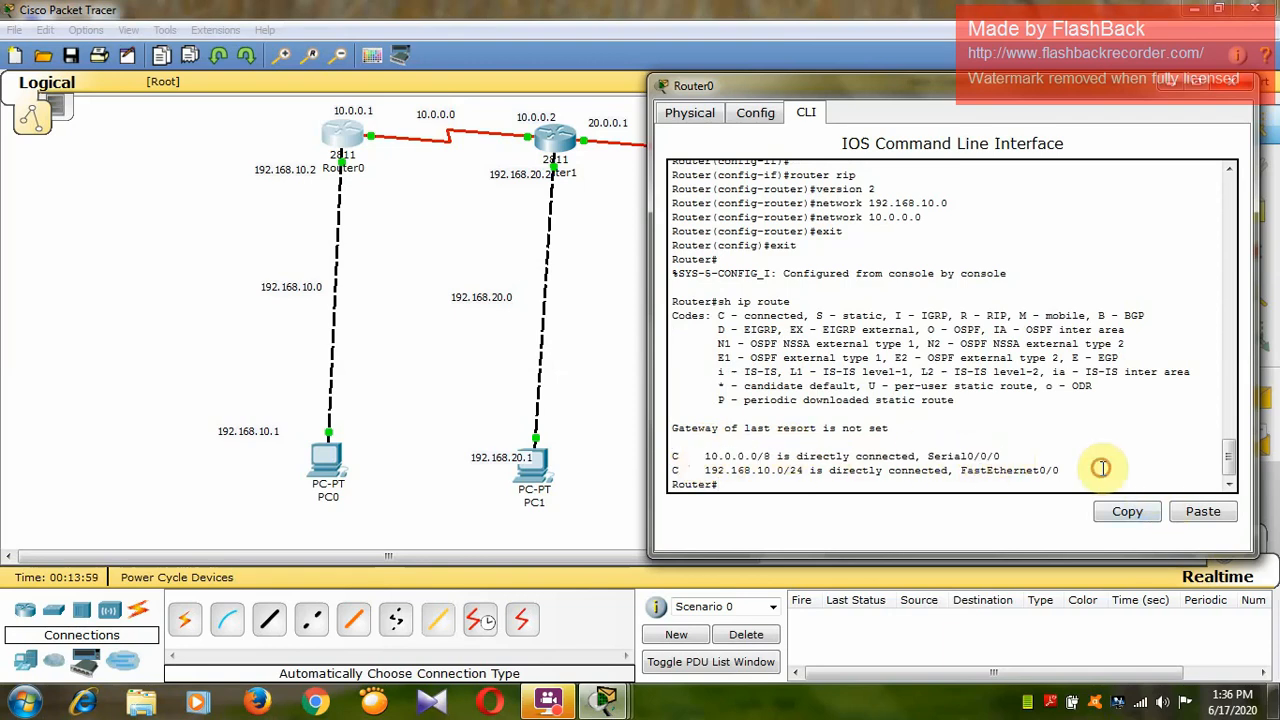
{"action": "left_click_drag", "start_coordinate": [1100, 468], "coordinate": [700, 469]}
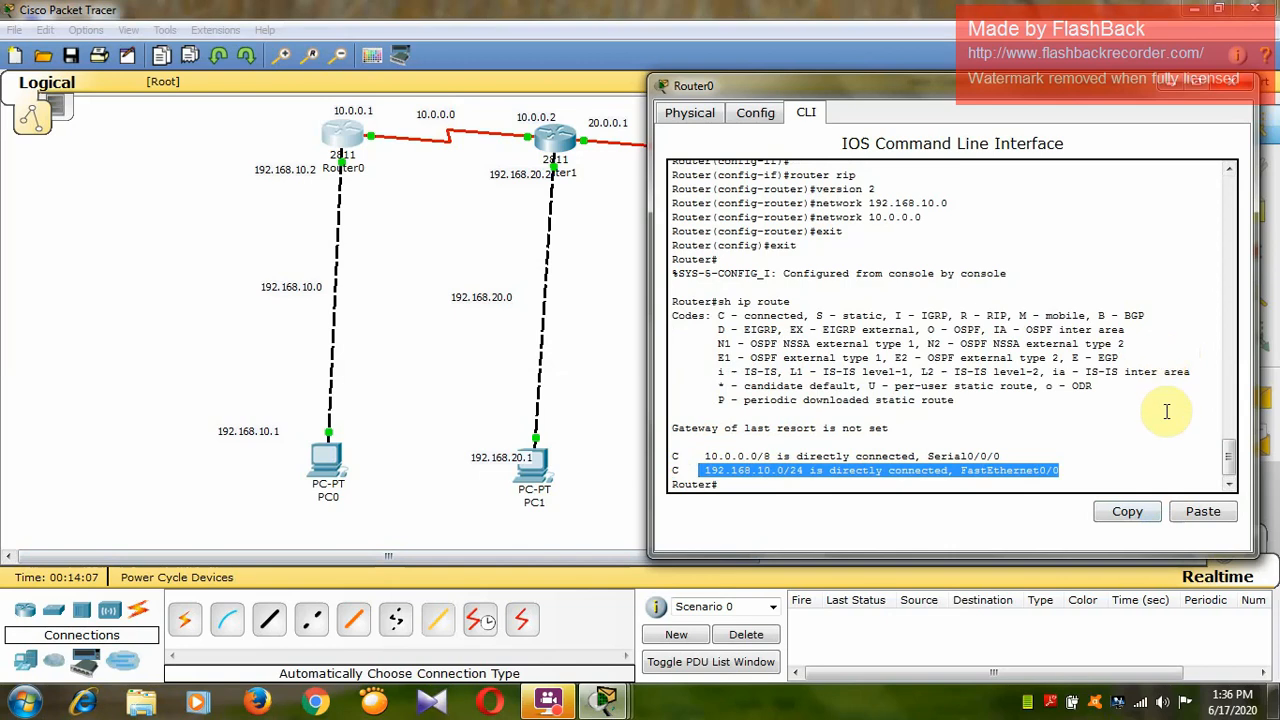
{"action": "left_click", "coordinate": [1240, 84]}
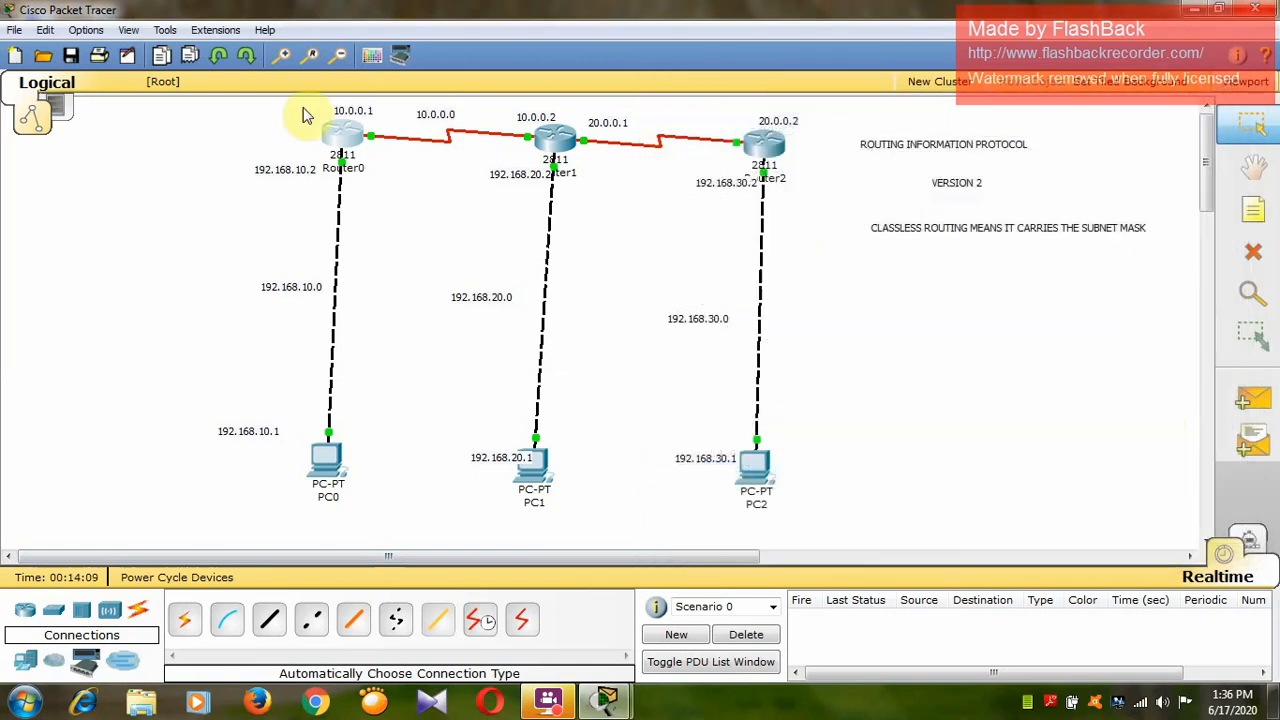
Open Router1's command line at a fresh prompt, with its window moved clear of Router0, Router1 and their PCs.
{"action": "left_click", "coordinate": [548, 142]}
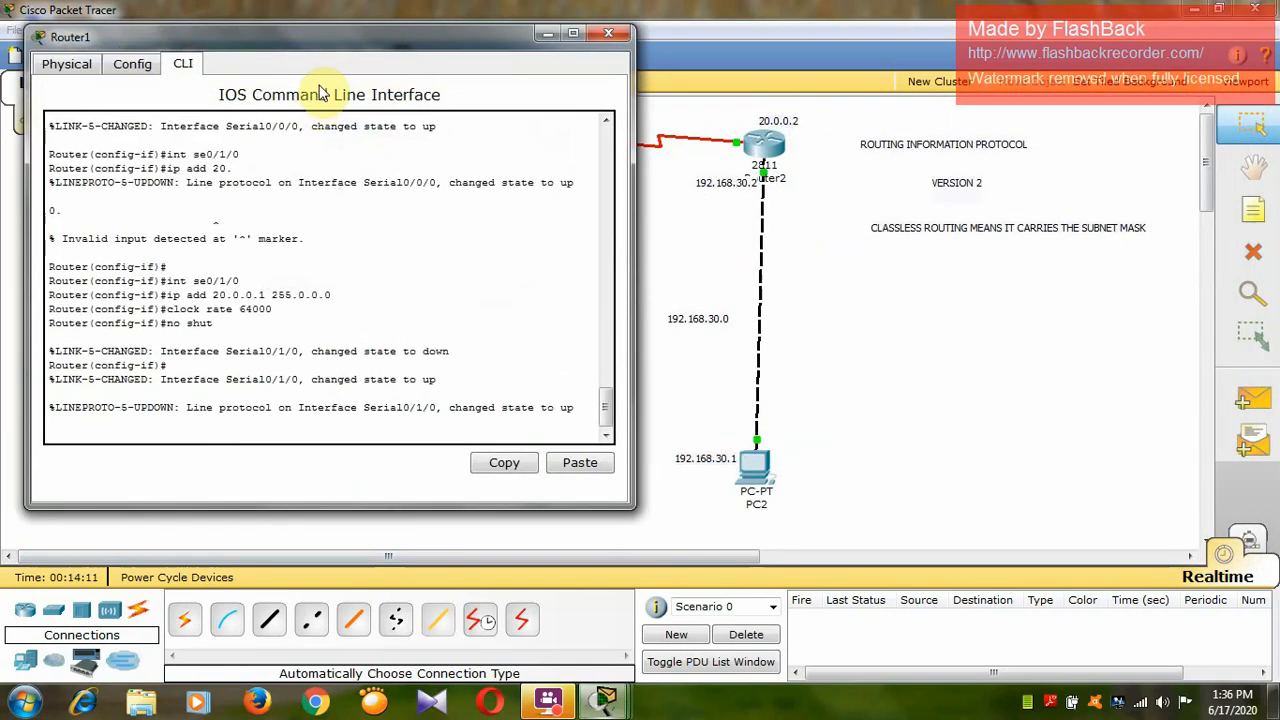
{"action": "left_click_drag", "start_coordinate": [357, 34], "coordinate": [1036, 92]}
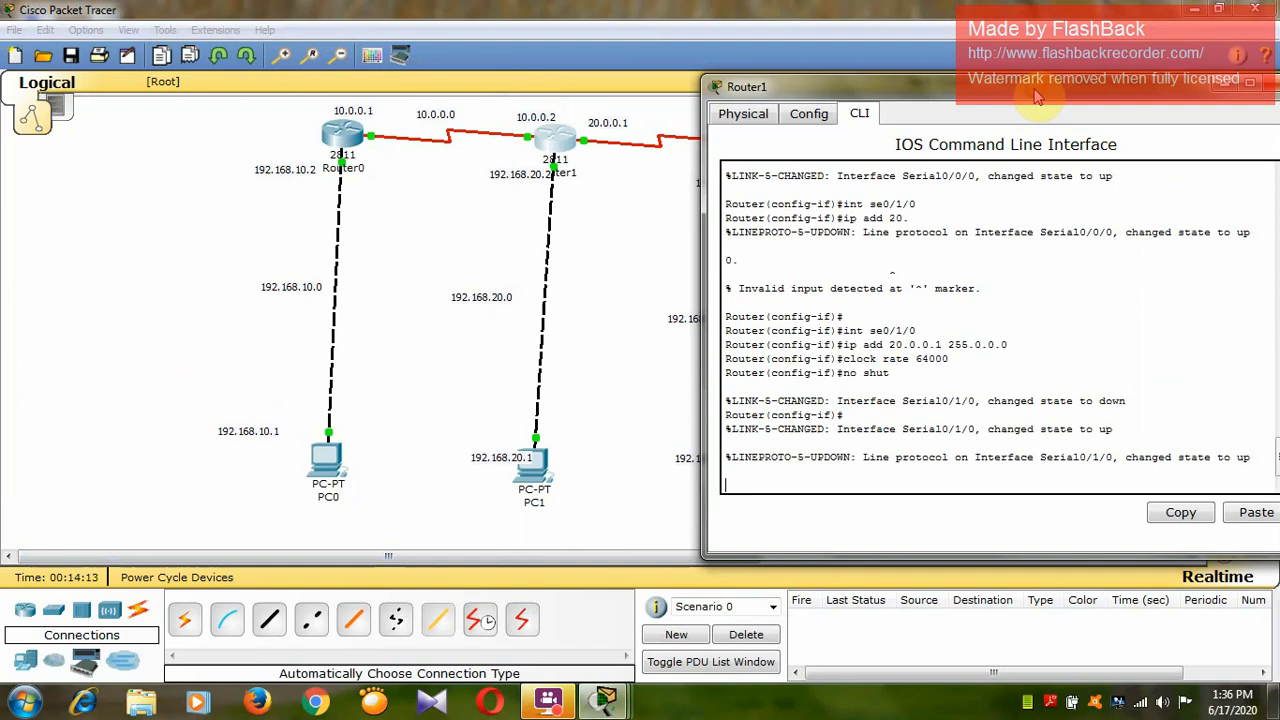
{"action": "key", "text": "Return"}
{"action": "key", "text": "Return"}
{"action": "key", "text": "Return"}
Enable RIP on Router1 with router rip and set it to version 2.
{"action": "type", "text": "ro"}
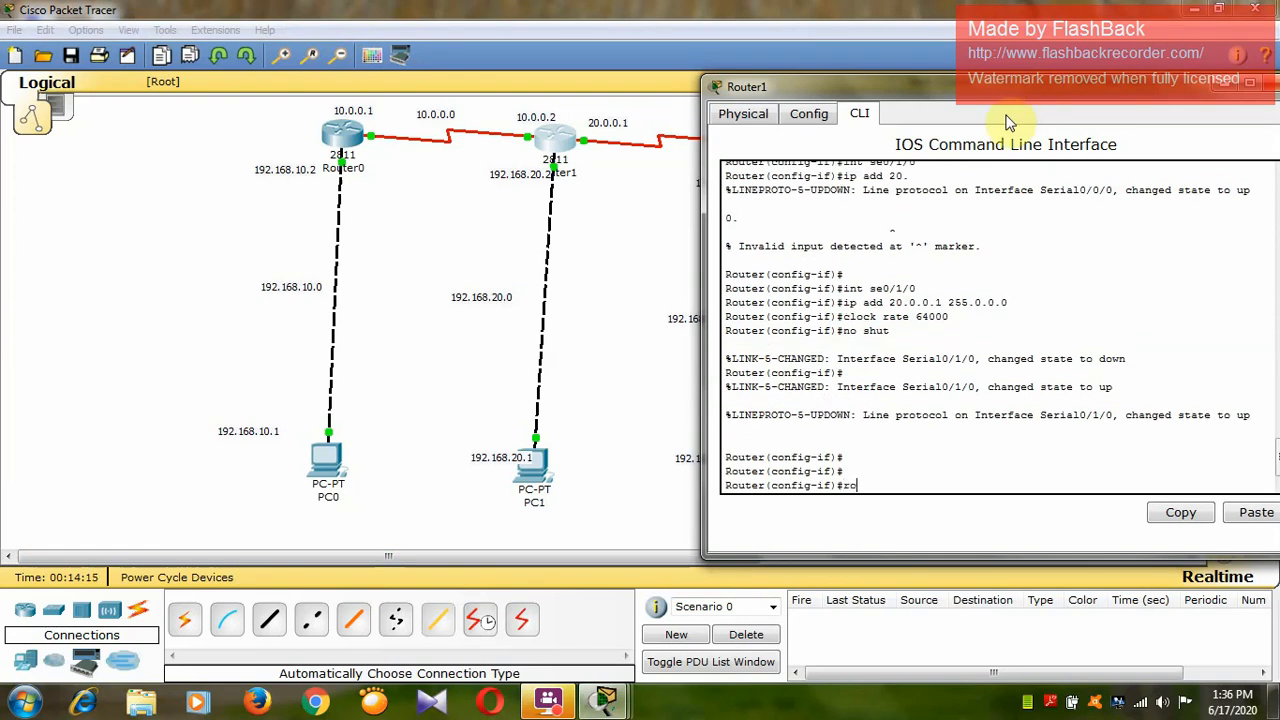
{"action": "type", "text": "uter rip"}
{"action": "key", "text": "Return"}
{"action": "type", "text": "versio"}
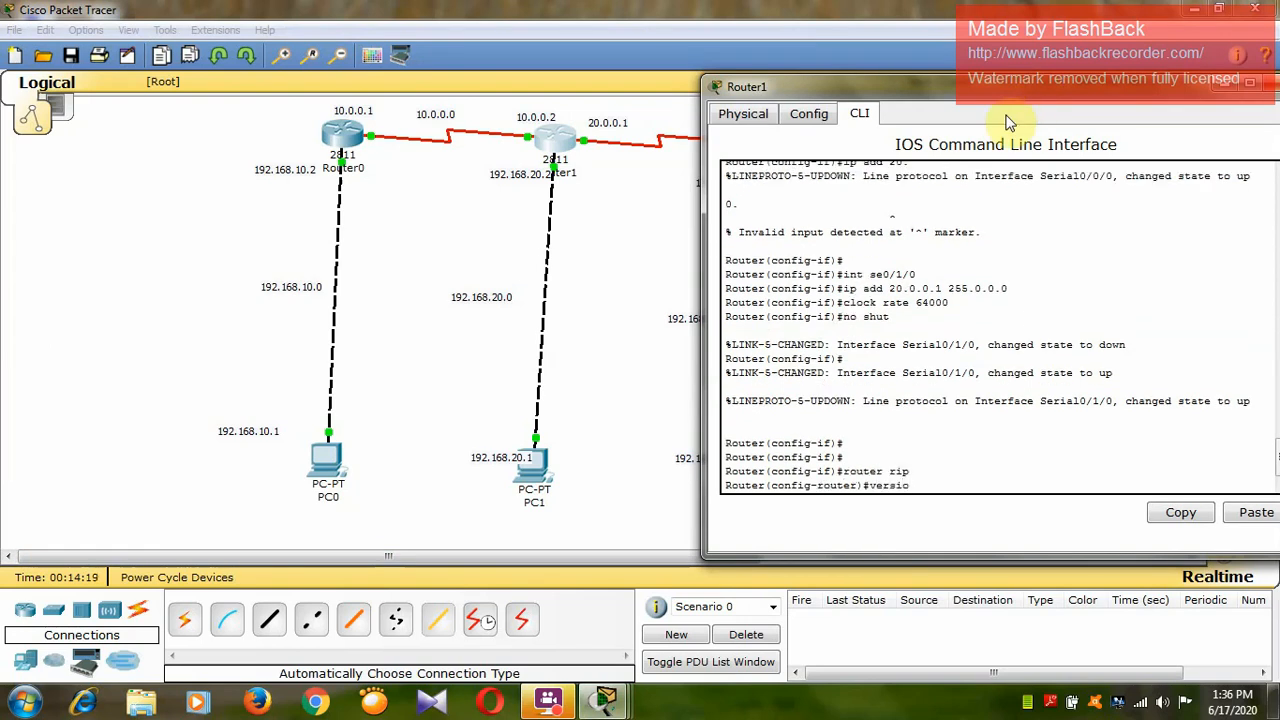
{"action": "type", "text": "n 2"}
{"action": "key", "text": "Return"}
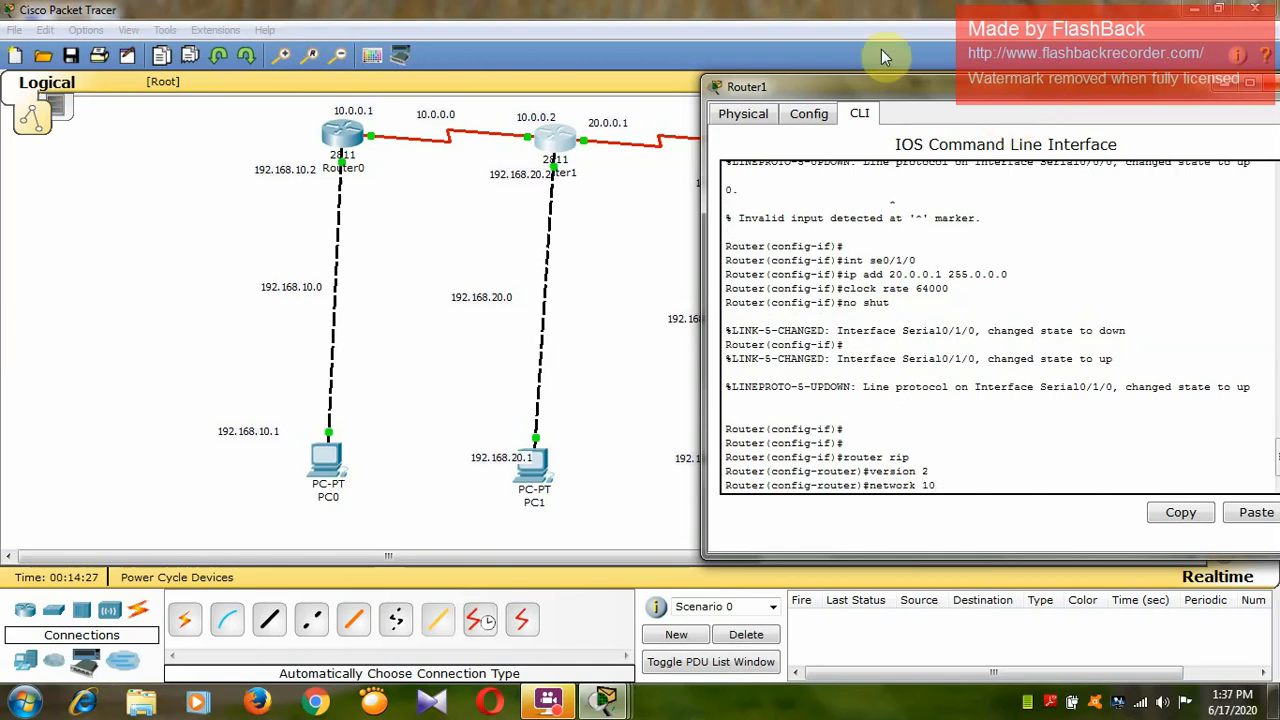
Move the 192.168.20.0 note onto the link between Router1 and PC1, and bring Router1's command line back up.
{"action": "left_click", "coordinate": [436, 116]}
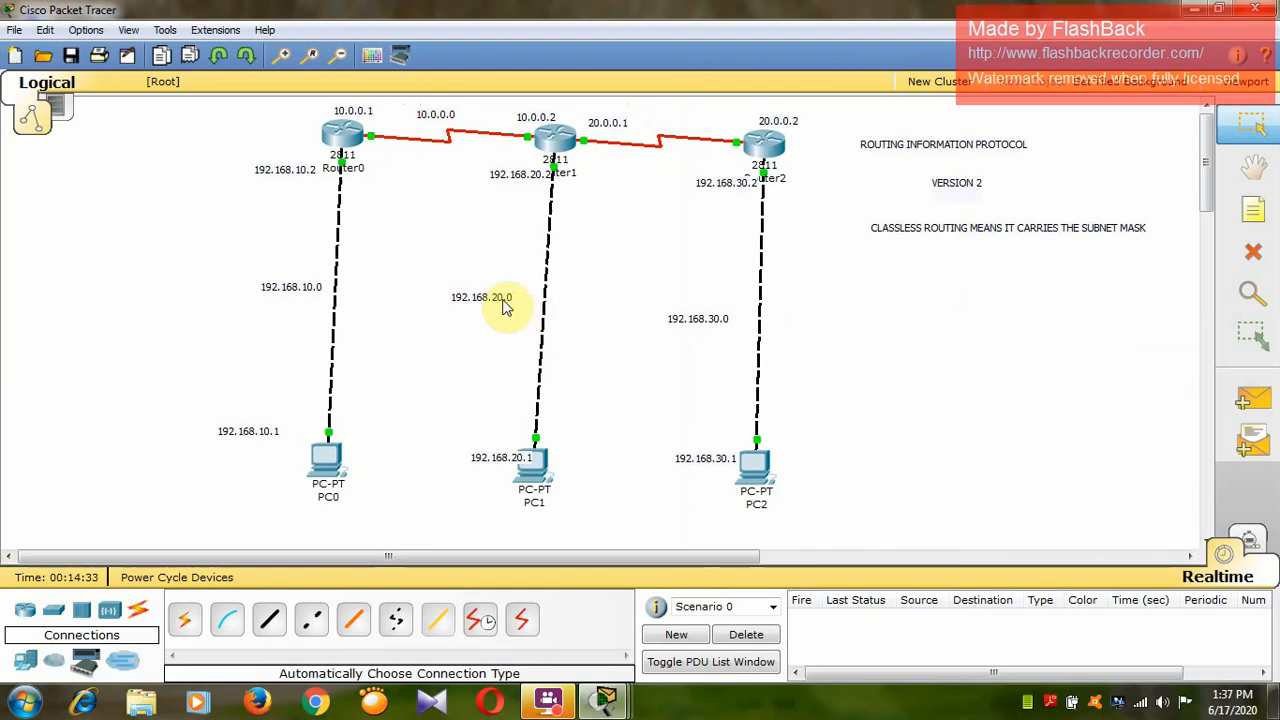
{"action": "left_click", "coordinate": [455, 295]}
{"action": "left_click_drag", "start_coordinate": [488, 308], "coordinate": [534, 318]}
{"action": "mouse_move", "coordinate": [597, 707]}
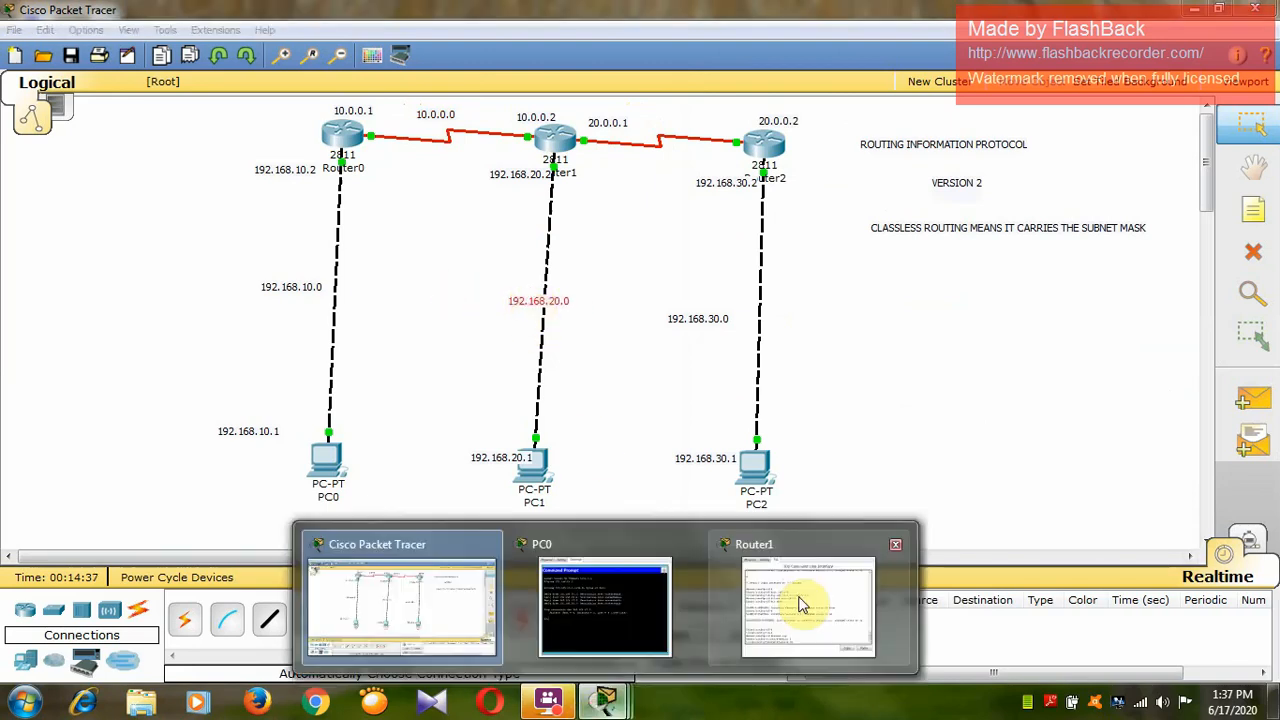
{"action": "left_click", "coordinate": [806, 600]}
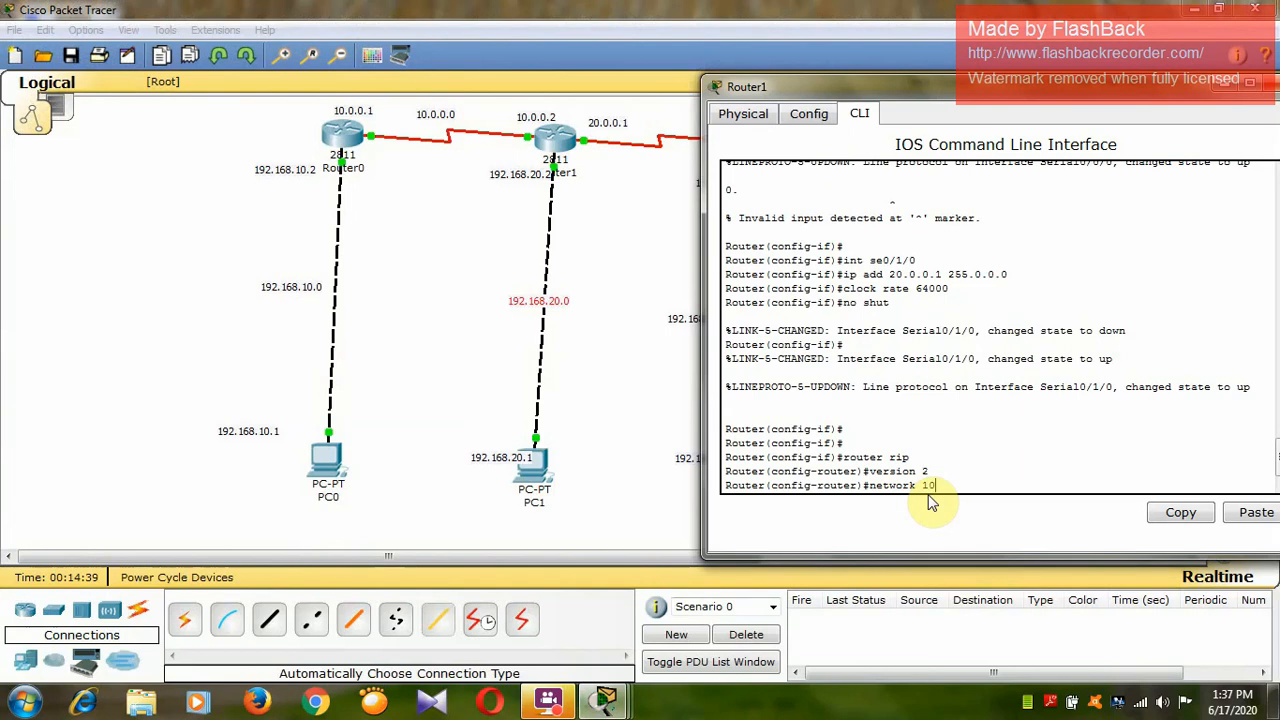
Add networks 10.0.0.0, 20.0.0.0 and 192.168.20.0 to Router1's RIP configuration and exit to global configuration mode.
{"action": "type", "text": "0.0.0"}
{"action": "key", "text": "Return"}
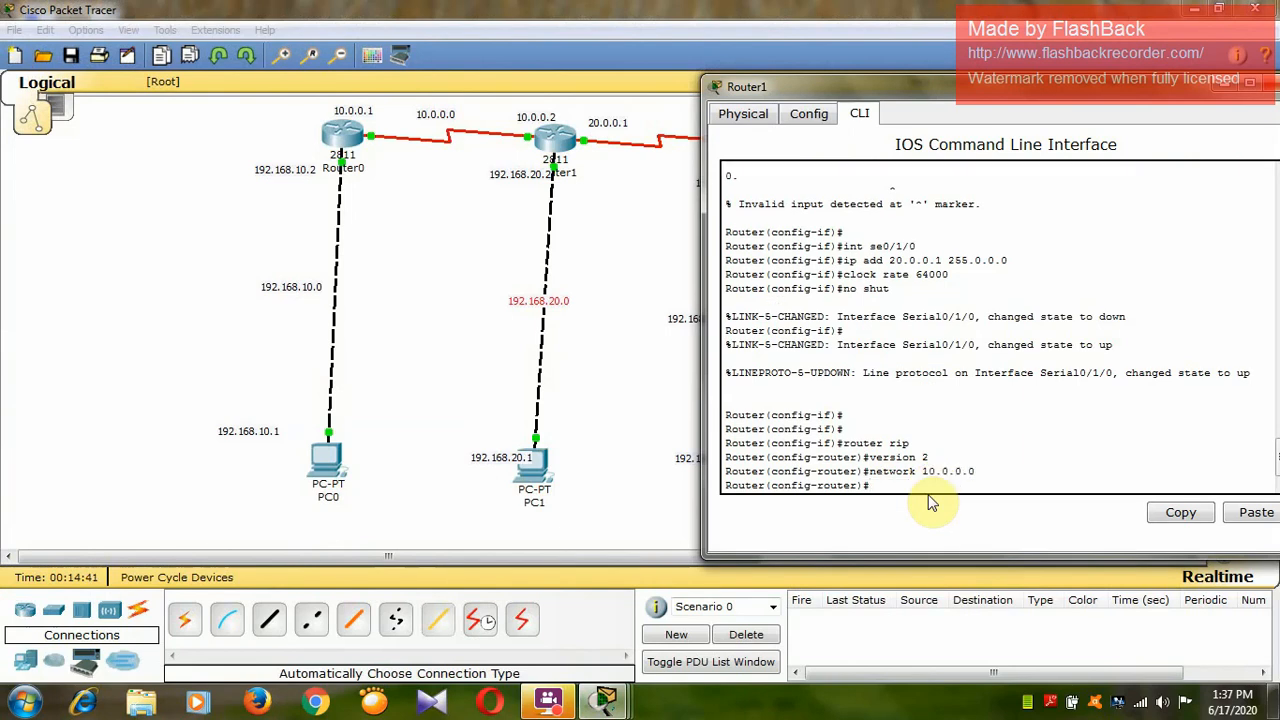
{"action": "type", "text": "network 20.0.0.0"}
{"action": "key", "text": "Return"}
{"action": "type", "text": "networ"}
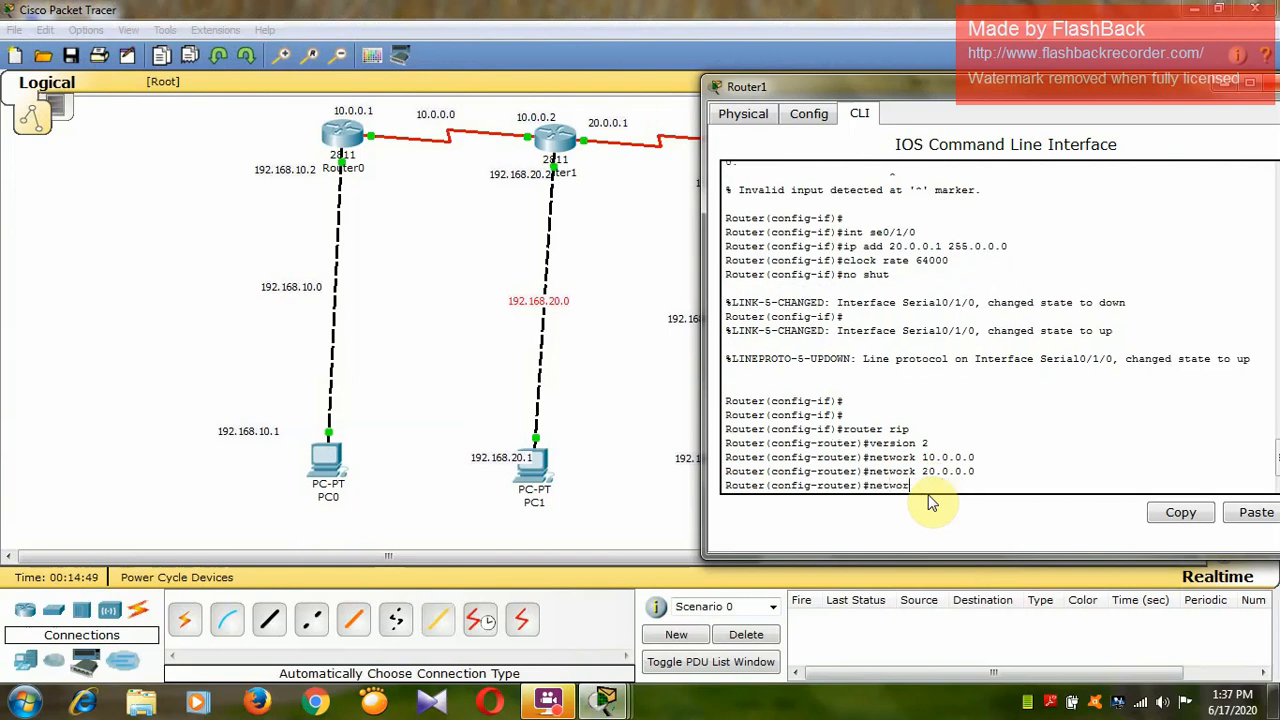
{"action": "type", "text": "k 192.168.20.0"}
{"action": "key", "text": "Return"}
{"action": "type", "text": "exit"}
{"action": "key", "text": "Return"}
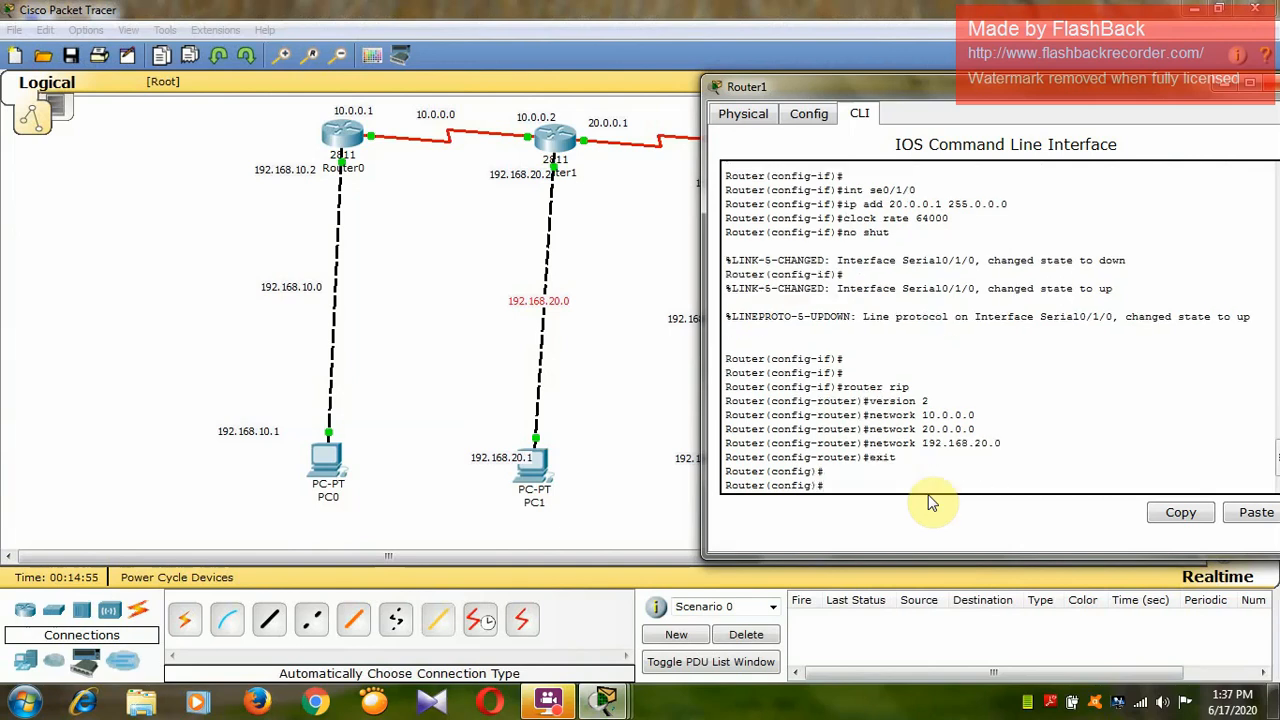
Try to show Router1's routing table with sh ip route from global configuration mode.
{"action": "type", "text": "sh ip route"}
{"action": "key", "text": "Return"}
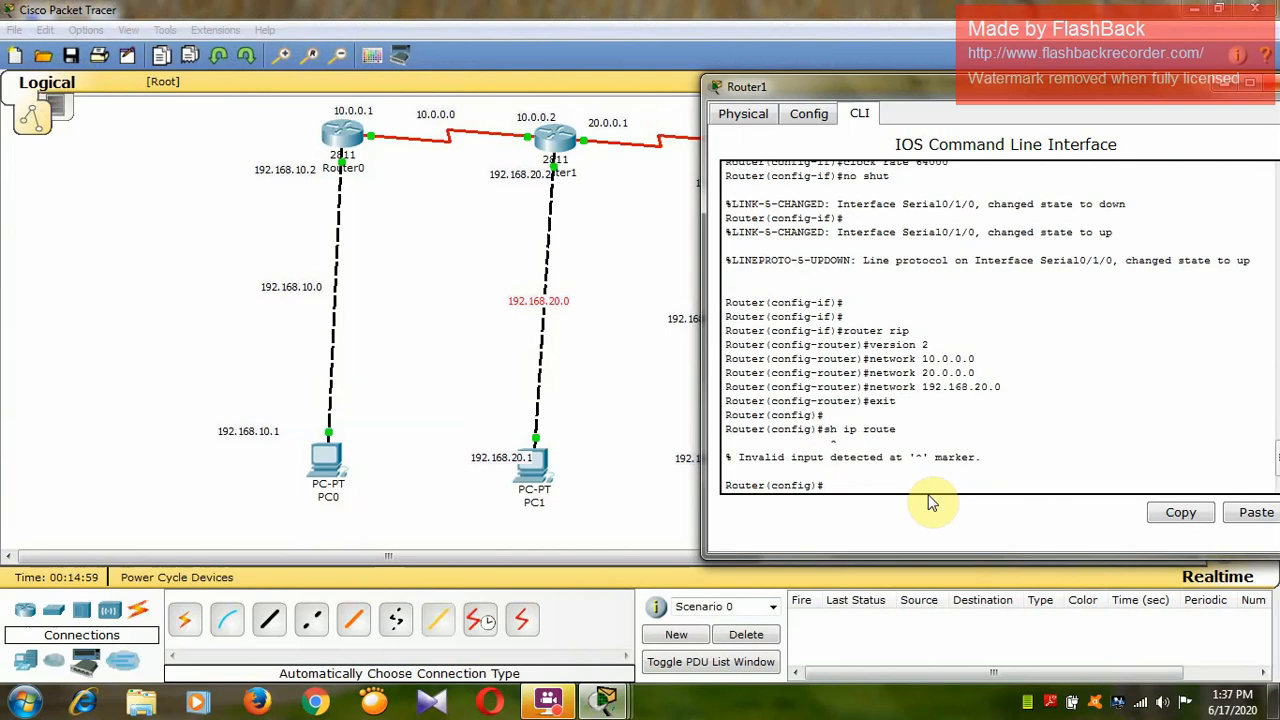
Exit Router1's global configuration mode and show its routing table with sh ip route.
{"action": "type", "text": "exit"}
{"action": "key", "text": "Return"}
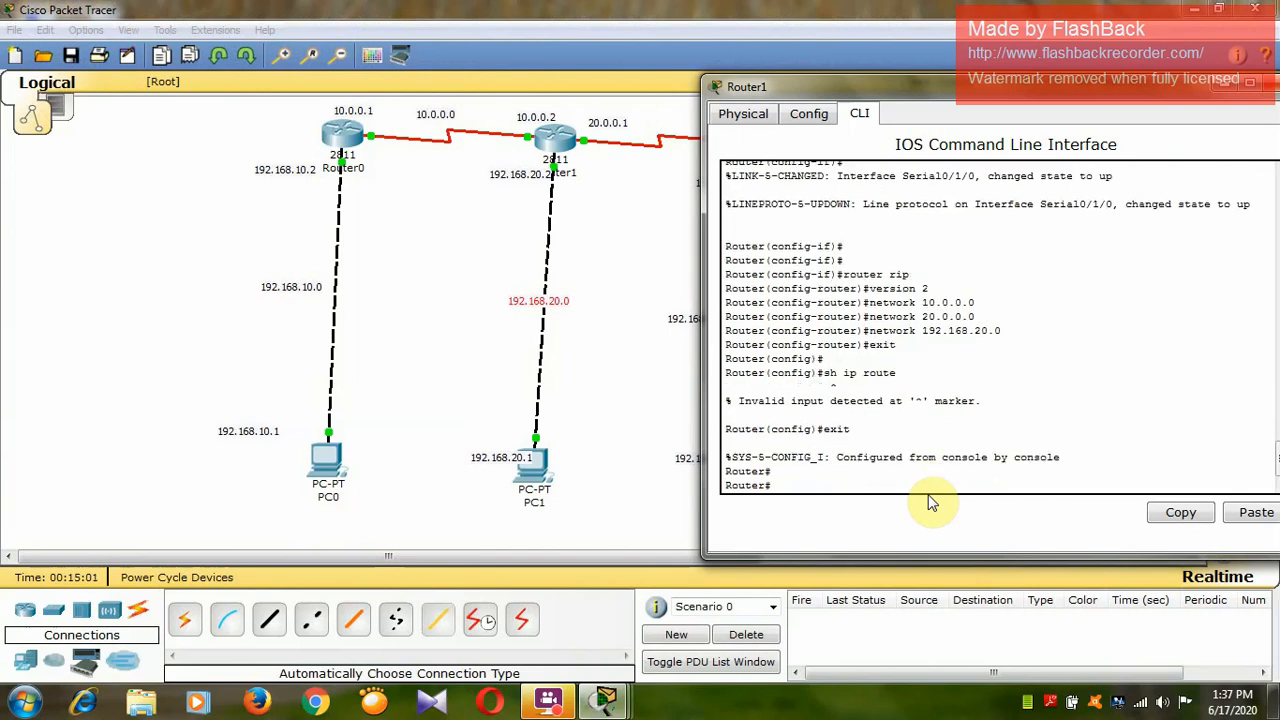
{"action": "type", "text": "sh ip route"}
{"action": "key", "text": "Return"}
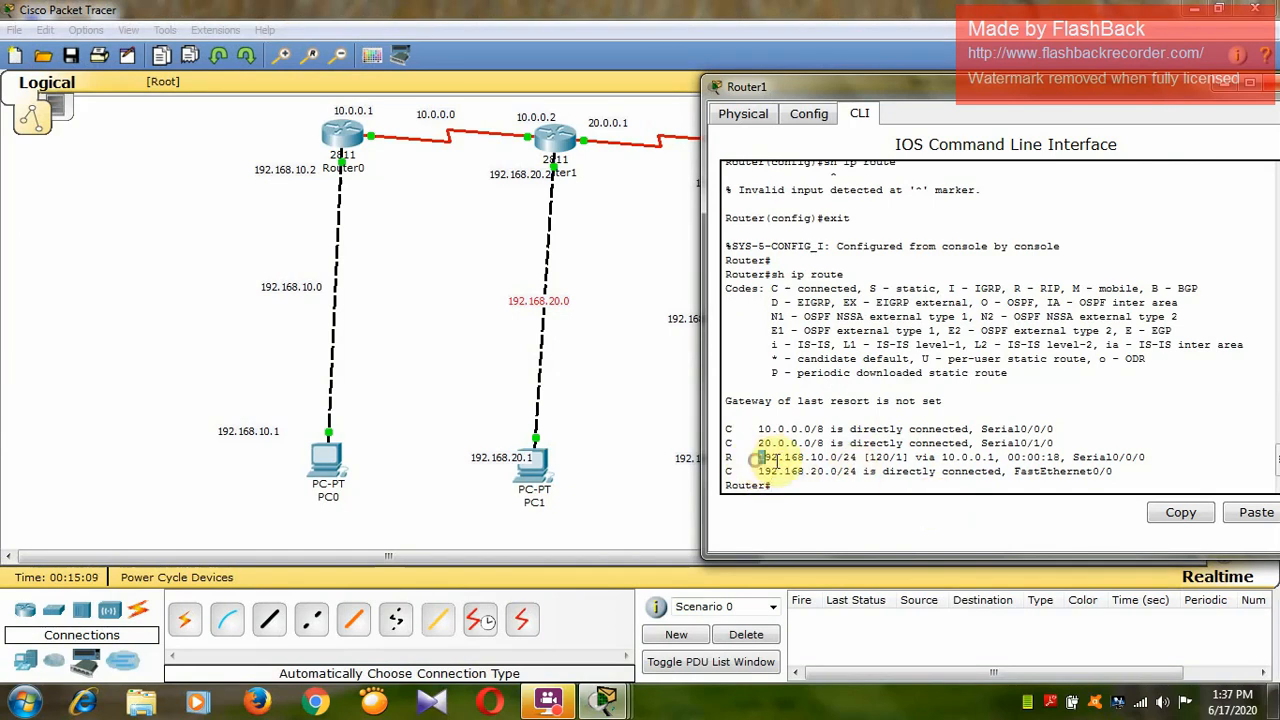
Examine the RIP route to 192.168.10.0/24 and its bracketed metric in Router1's routing table, and close Router1's window.
{"action": "left_click_drag", "start_coordinate": [757, 458], "coordinate": [1147, 459]}
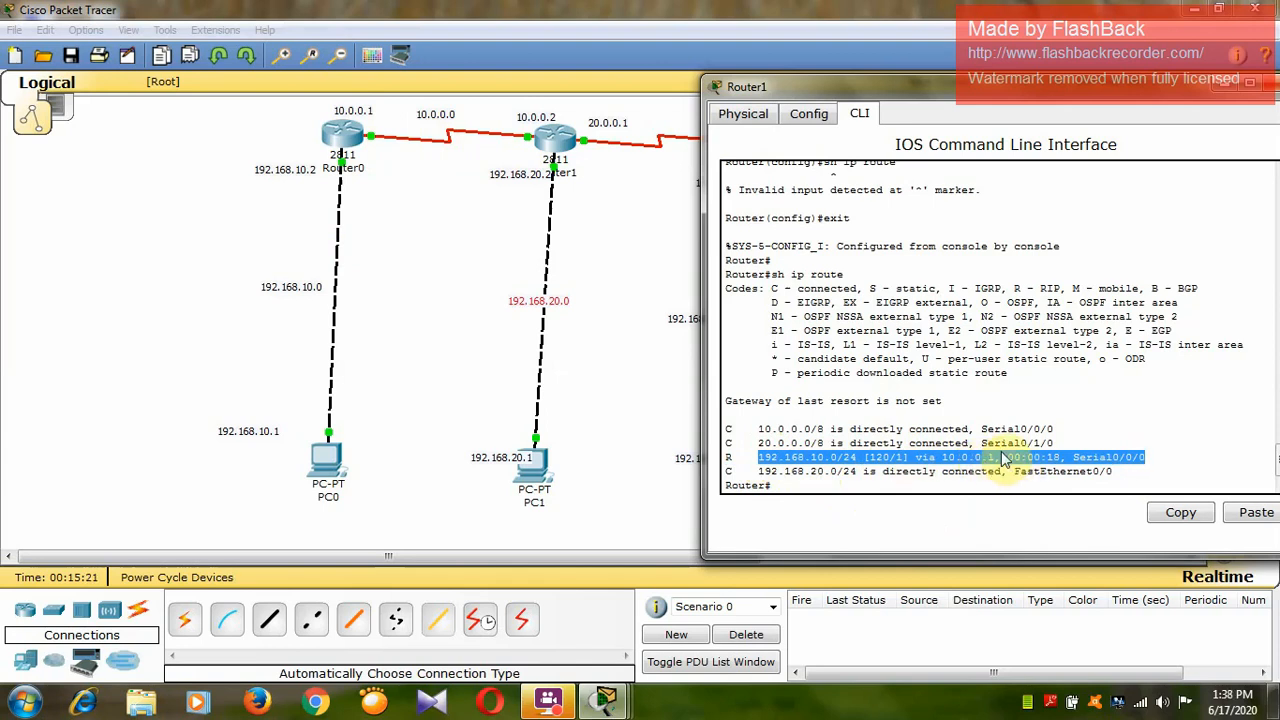
{"action": "left_click", "coordinate": [1065, 425]}
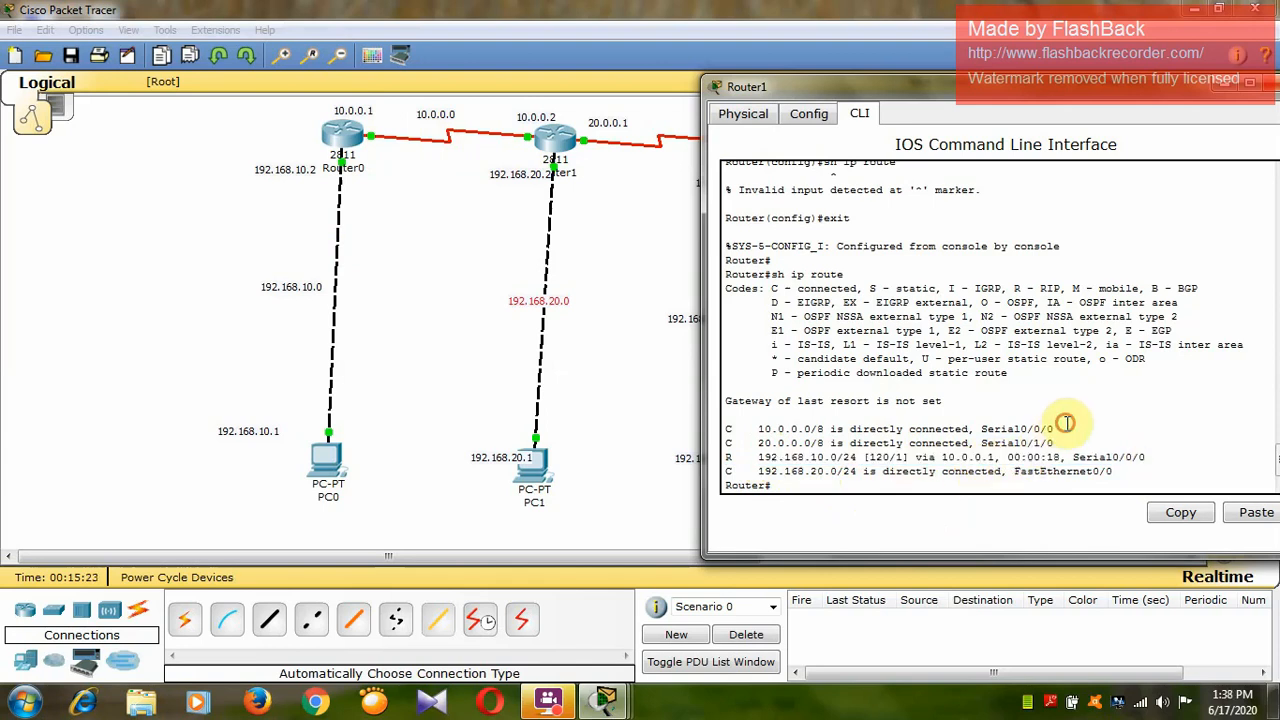
{"action": "left_click_drag", "start_coordinate": [895, 457], "coordinate": [905, 457]}
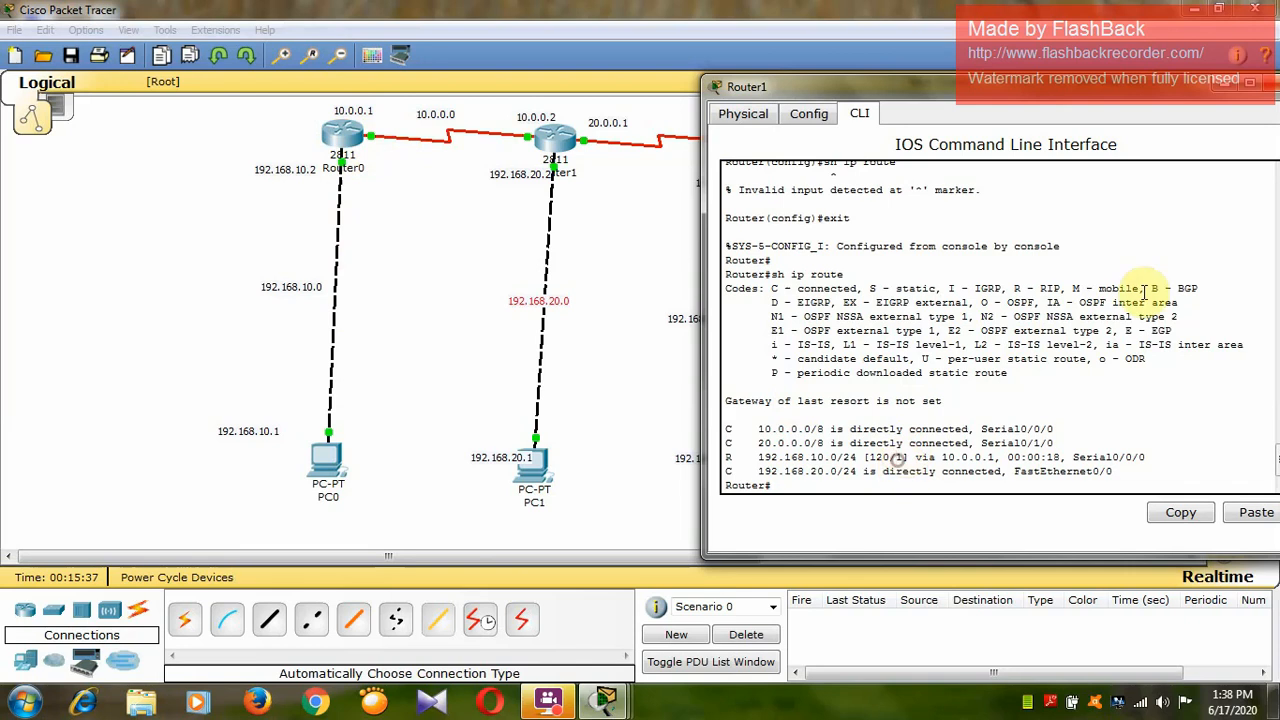
{"action": "left_click", "coordinate": [1276, 88]}
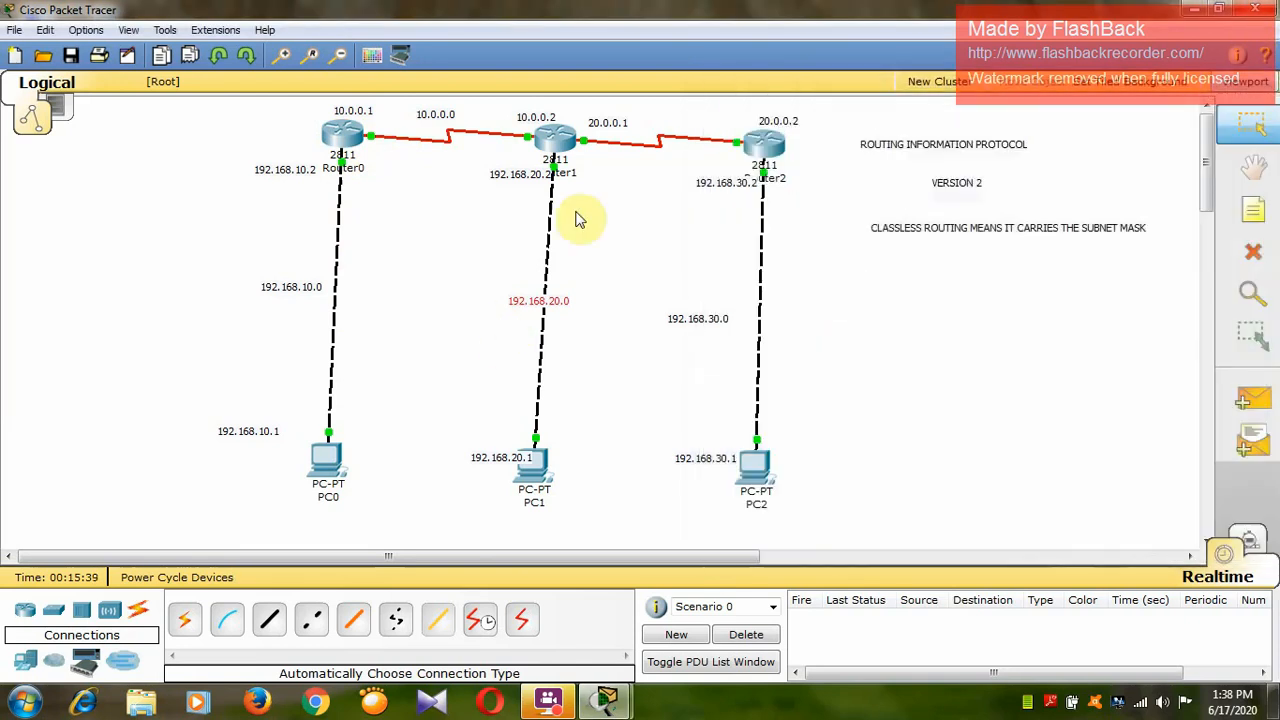
Open Router2's command line at a fresh prompt, with its window kept clear of Router2 and PC2.
{"action": "left_click", "coordinate": [770, 148]}
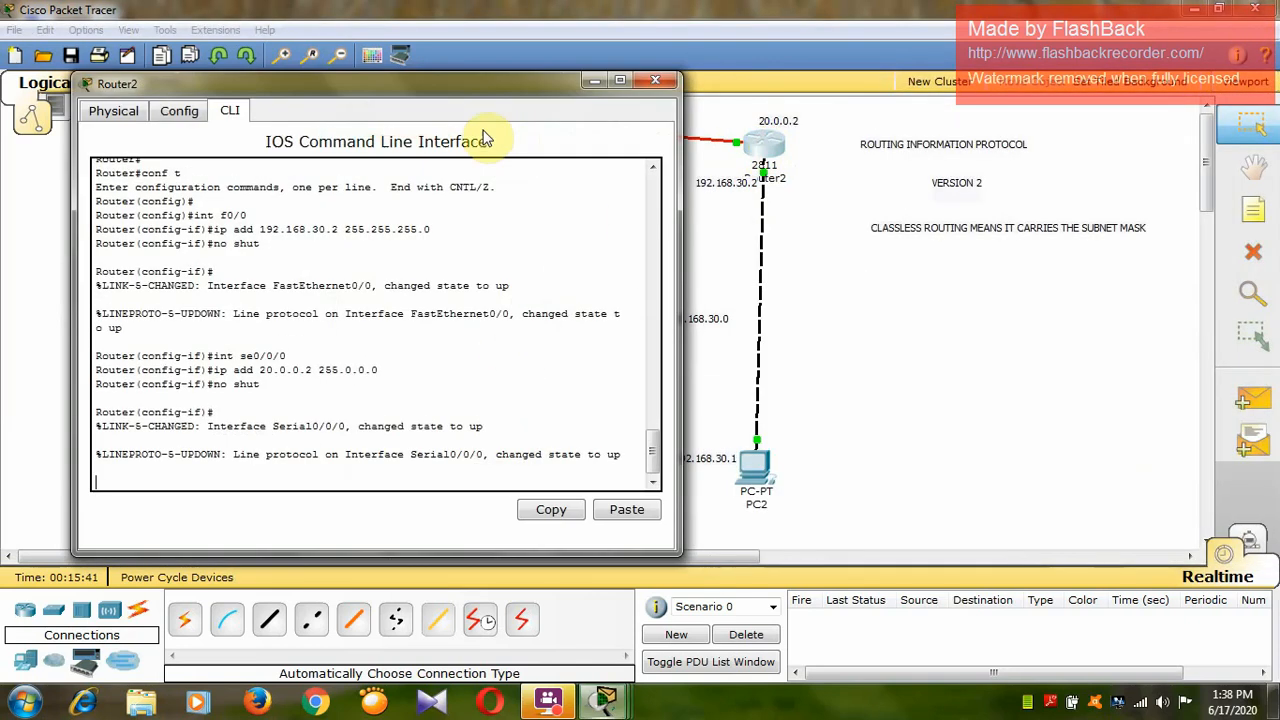
{"action": "mouse_move", "coordinate": [491, 86]}
{"action": "left_mouse_down"}
{"action": "mouse_move", "coordinate": [770, 91]}
{"action": "mouse_move", "coordinate": [474, 76]}
{"action": "left_mouse_up"}
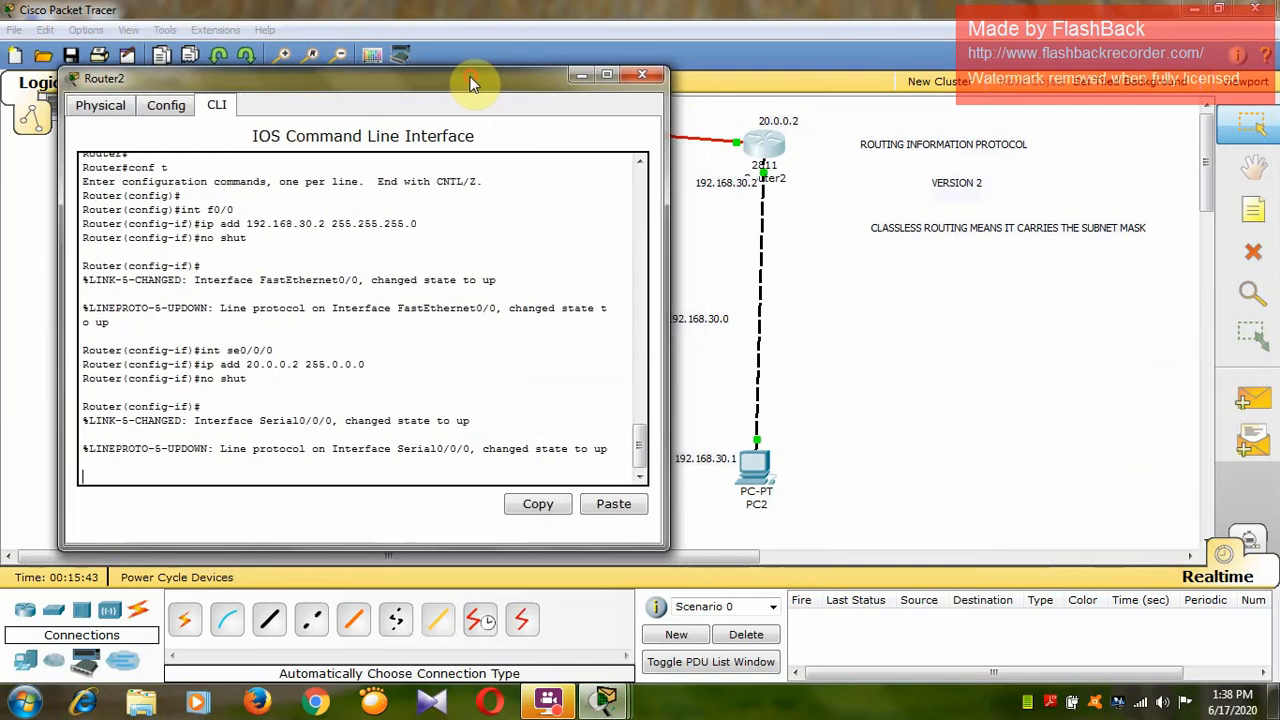
{"action": "key", "text": "Return"}
{"action": "key", "text": "Return"}
{"action": "key", "text": "Return"}
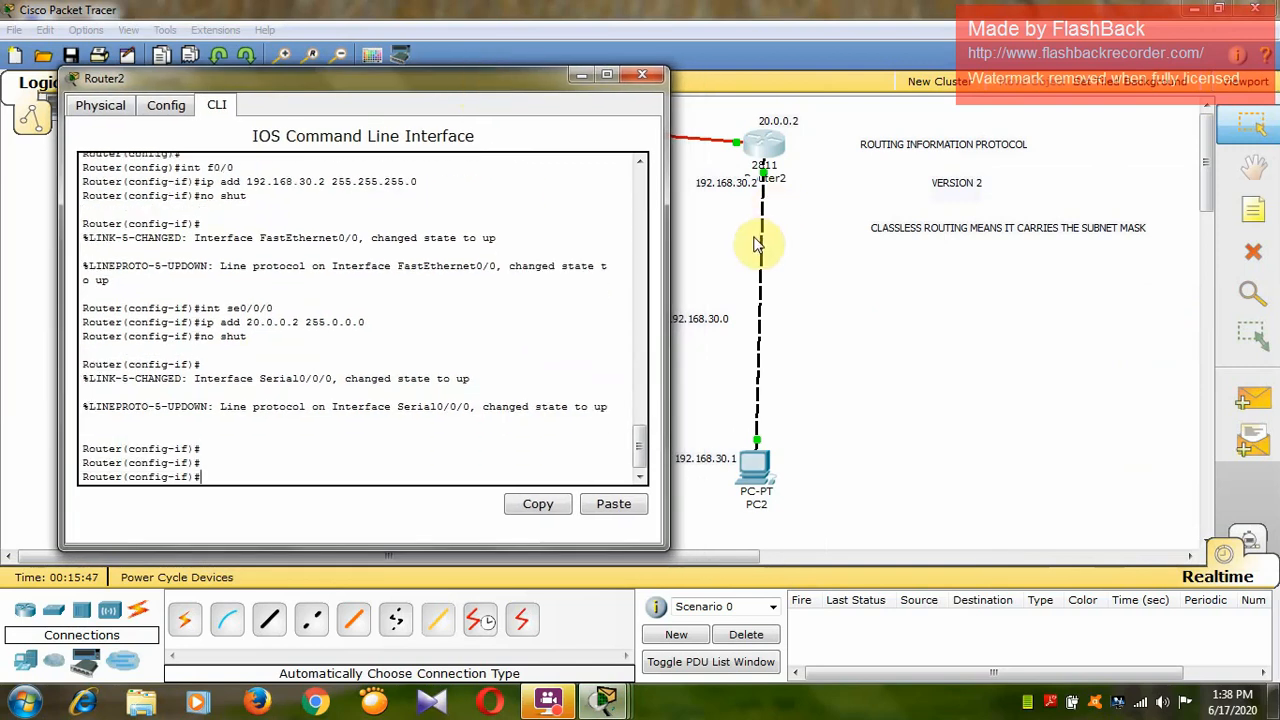
Enable RIP on Router2 with router rip and set it to version 2.
{"action": "type", "text": "router rip"}
{"action": "key", "text": "Return"}
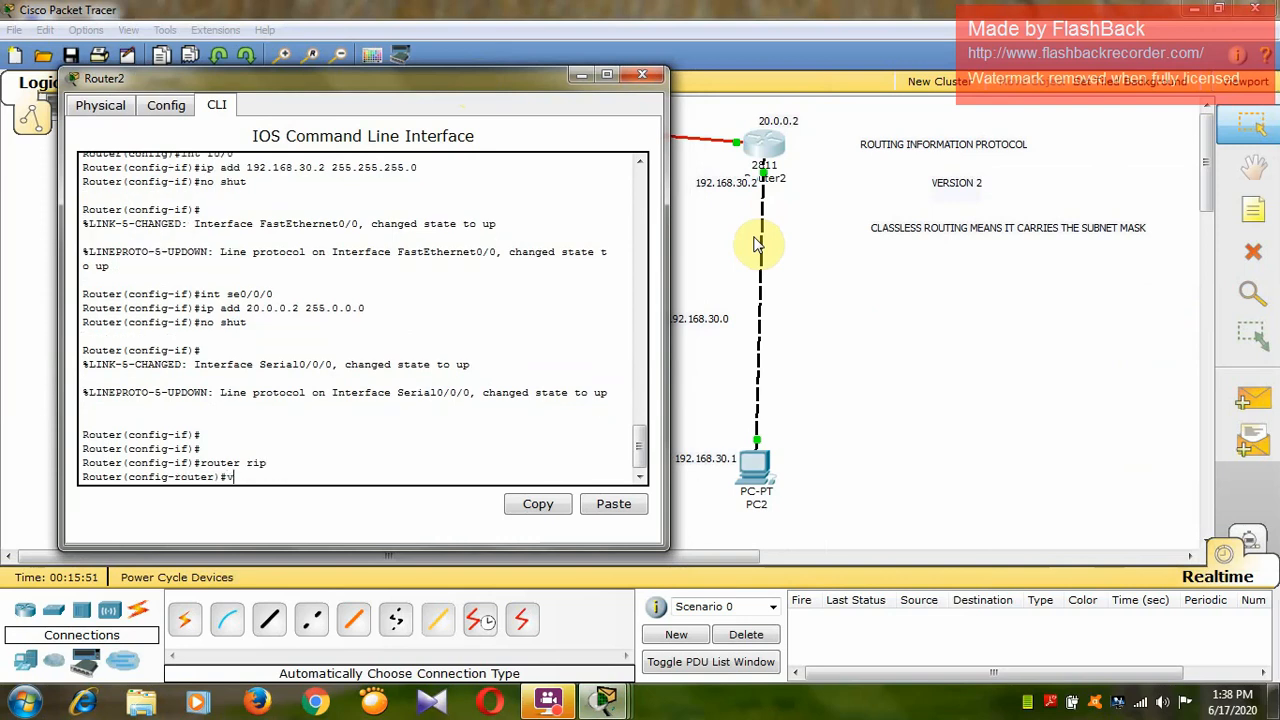
{"action": "type", "text": "version 2"}
{"action": "key", "text": "Return"}
Add networks 20.0.0.0 and 192.168.30.0 to Router2's RIP configuration.
{"action": "type", "text": "netwo"}
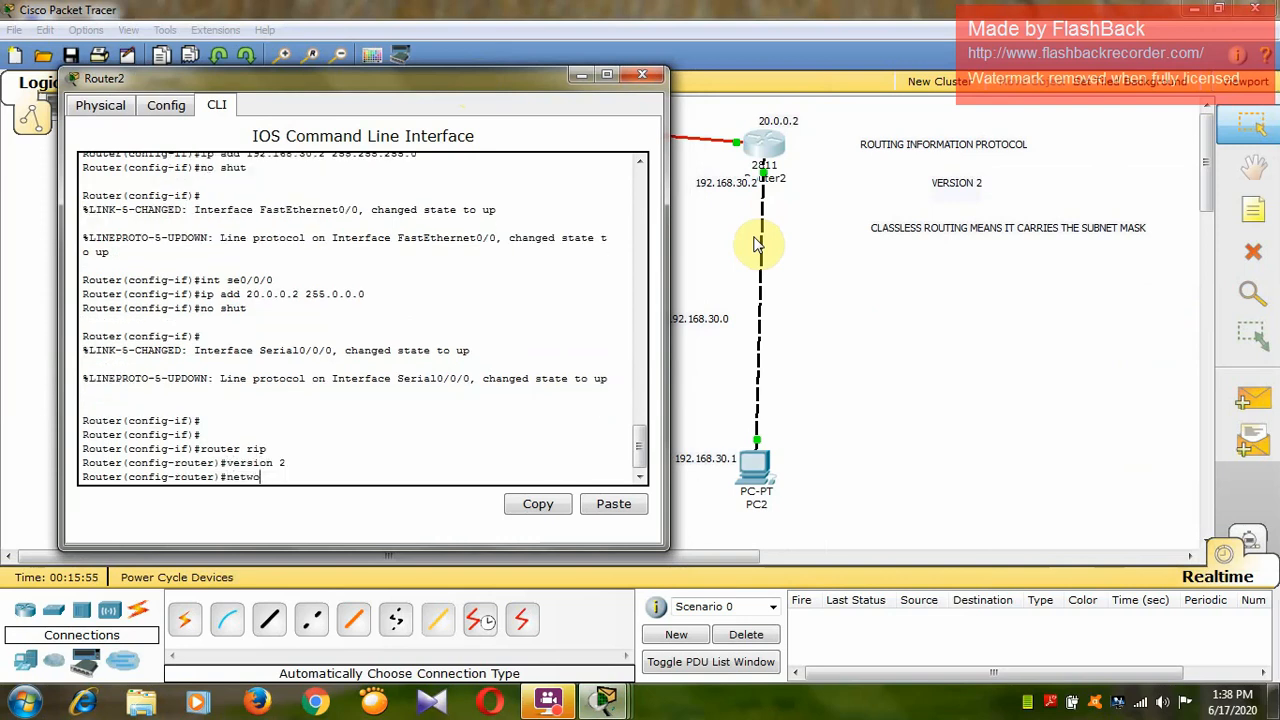
{"action": "type", "text": "rk 20.0.0.0"}
{"action": "key", "text": "Return"}
{"action": "type", "text": "netwo"}
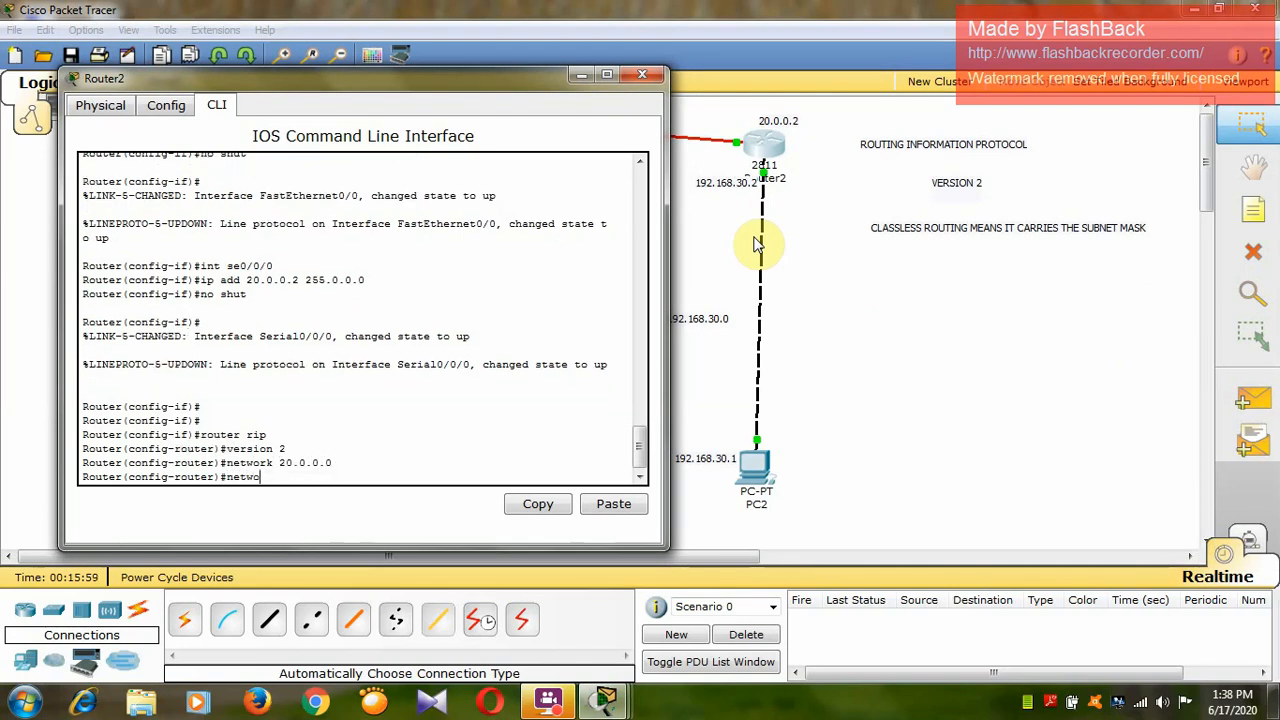
{"action": "type", "text": "rk 192.168.30.0"}
{"action": "key", "text": "Return"}
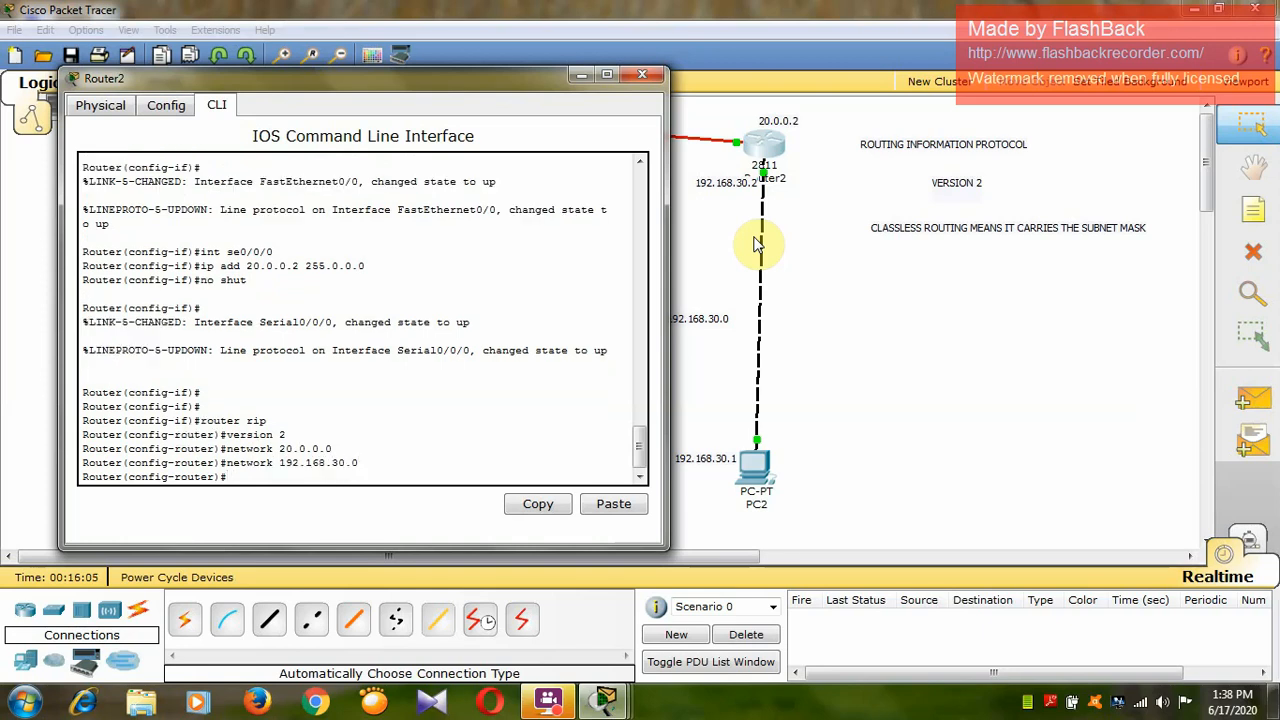
Exit Router2's RIP and global configuration modes back to the privileged prompt.
{"action": "type", "text": "exit"}
{"action": "key", "text": "Return"}
{"action": "key", "text": "Return"}
{"action": "key", "text": "Return"}
{"action": "type", "text": "er(config)#e"}
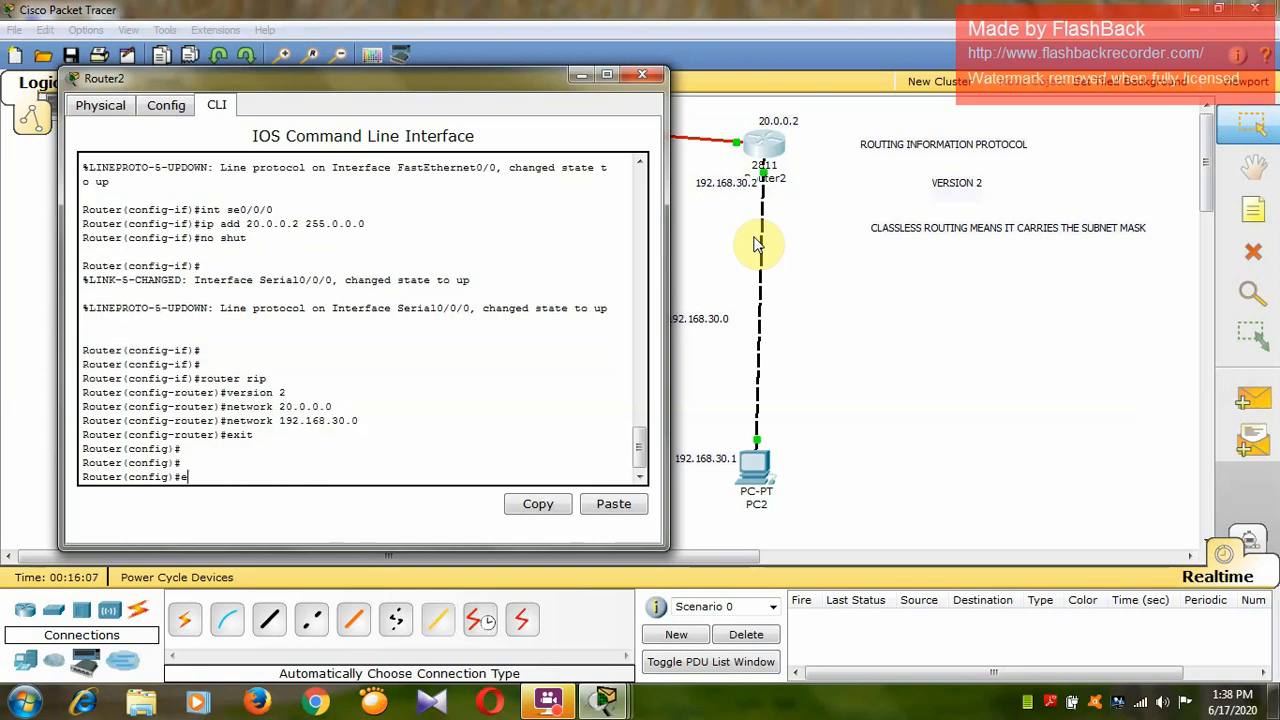
{"action": "type", "text": "xit"}
{"action": "key", "text": "Return"}
Display Router2's IP routing table with sh ip route, examine its RIP and connected routes, and close the router window.
{"action": "key", "text": "Return"}
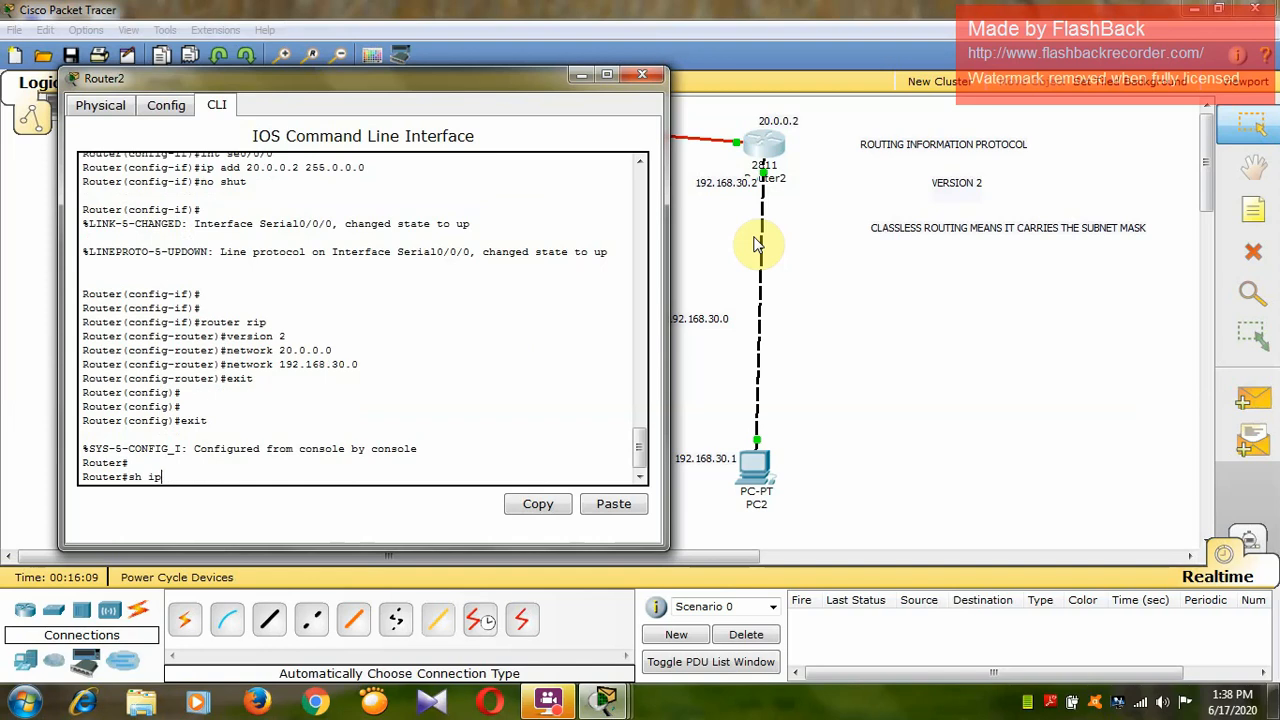
{"action": "type", "text": "sh ip route"}
{"action": "key", "text": "Return"}
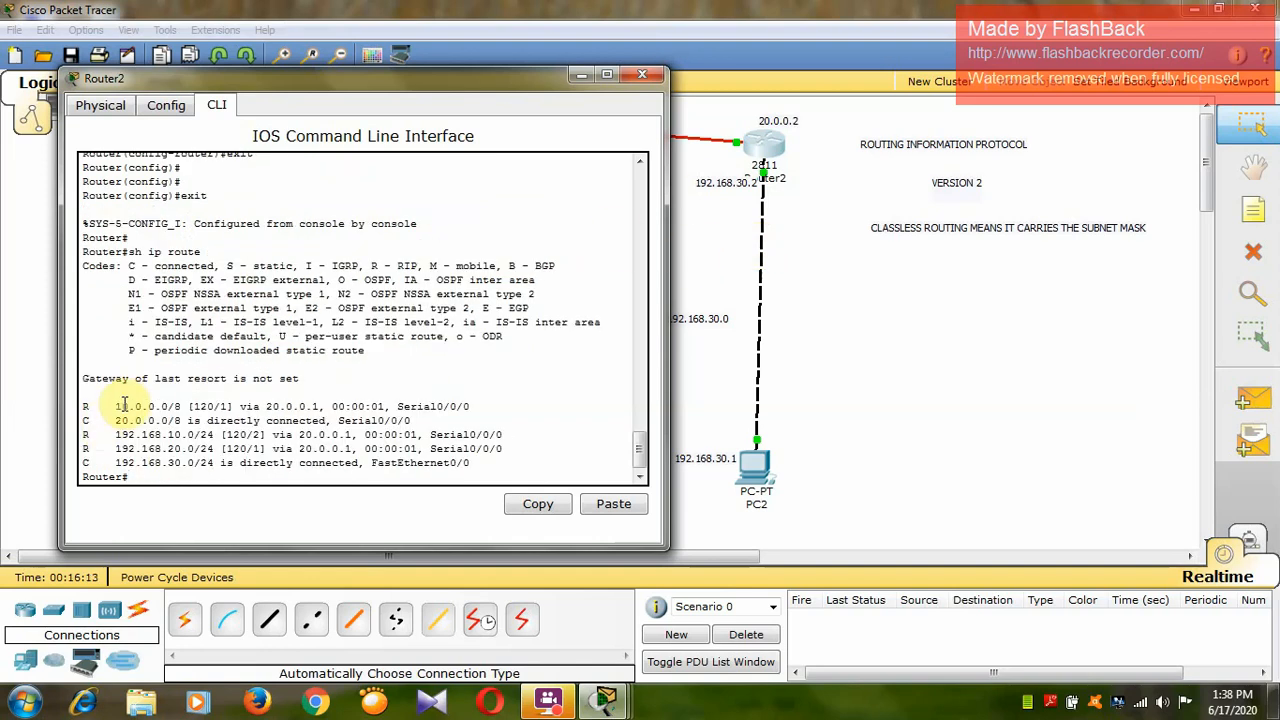
{"action": "left_click_drag", "start_coordinate": [114, 406], "coordinate": [351, 408]}
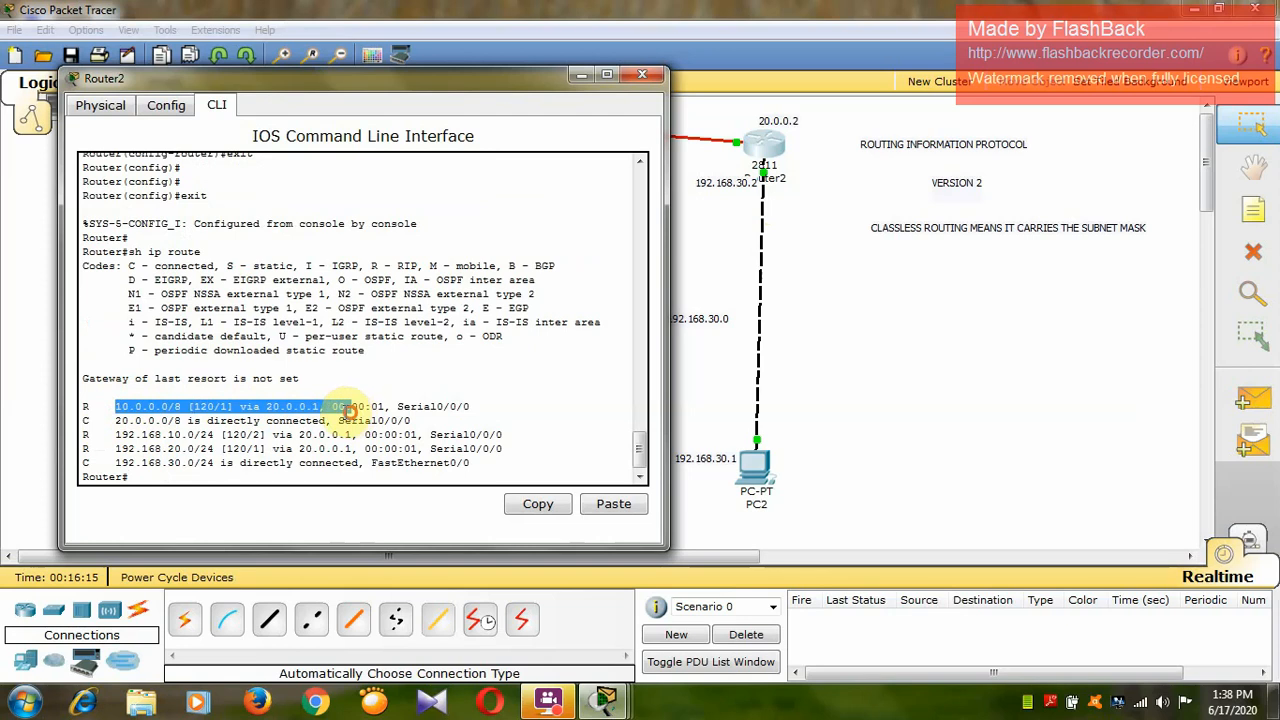
{"action": "left_click_drag", "start_coordinate": [110, 436], "coordinate": [264, 438]}
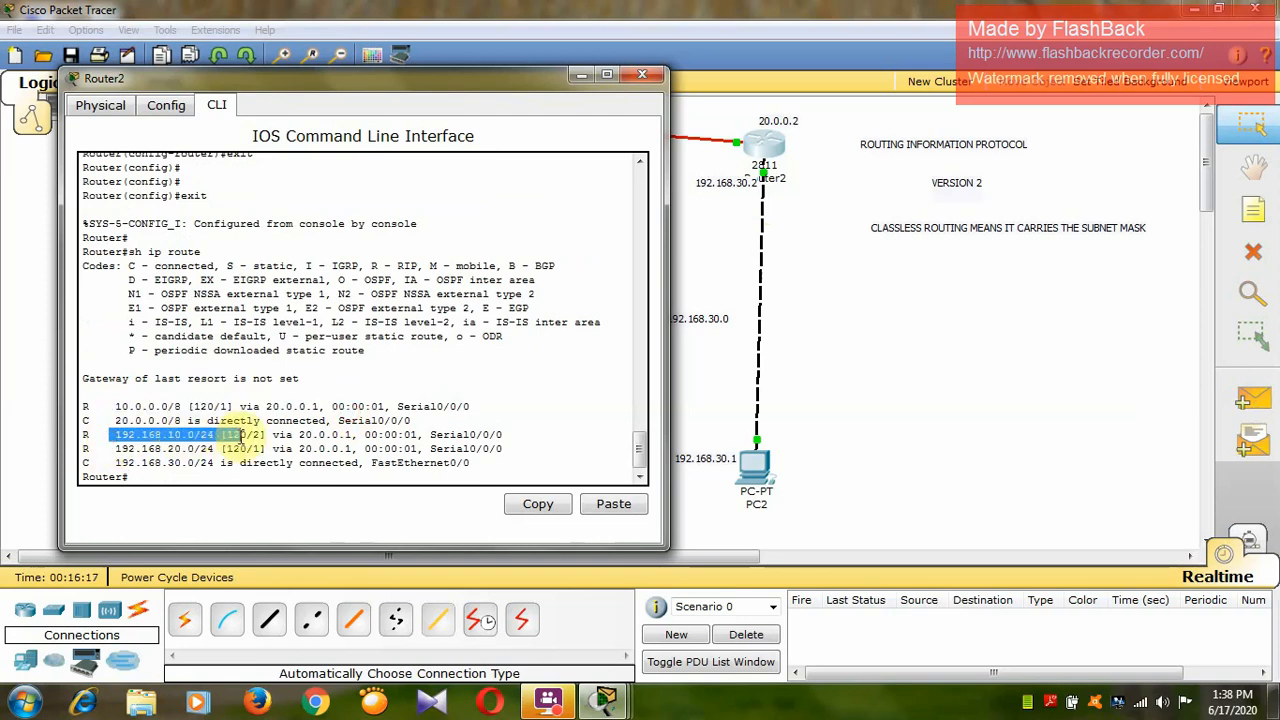
{"action": "left_click", "coordinate": [122, 460]}
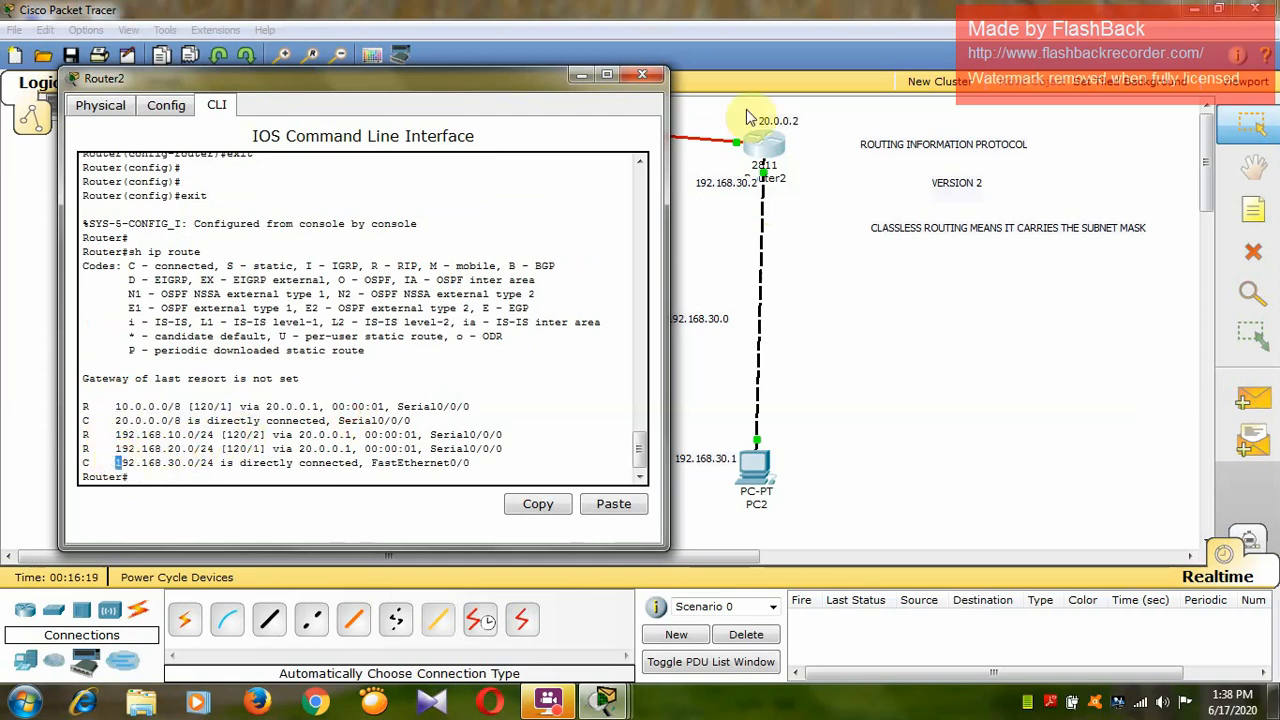
{"action": "left_click", "coordinate": [642, 74]}
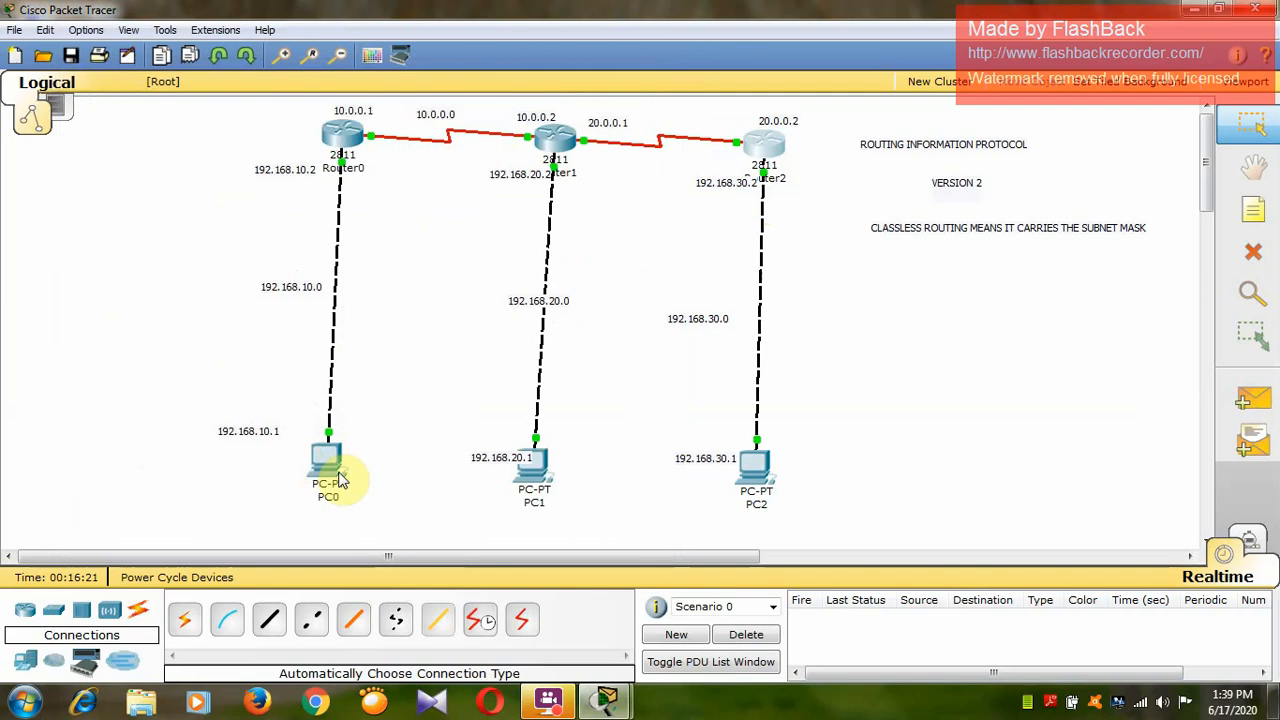
Ping PC1 at 192.168.20.1 from PC0's command prompt, then close PC0's window.
{"action": "mouse_move", "coordinate": [334, 467]}
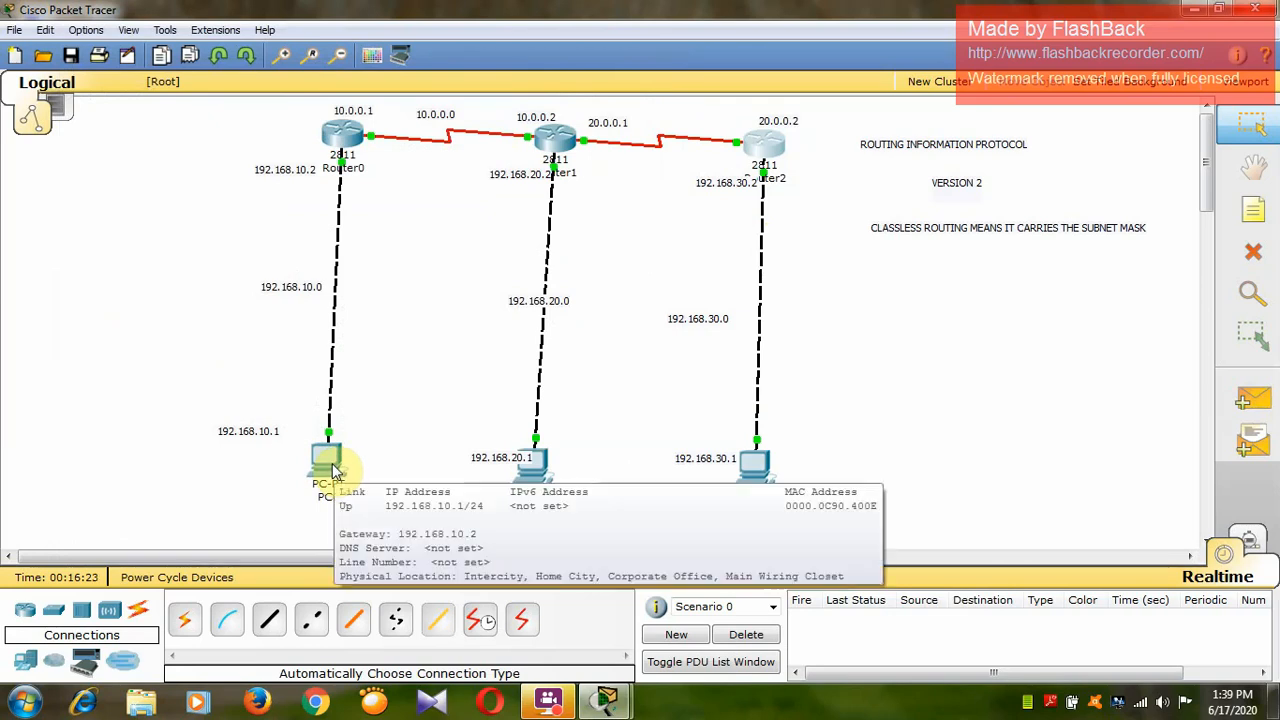
{"action": "left_click", "coordinate": [330, 462]}
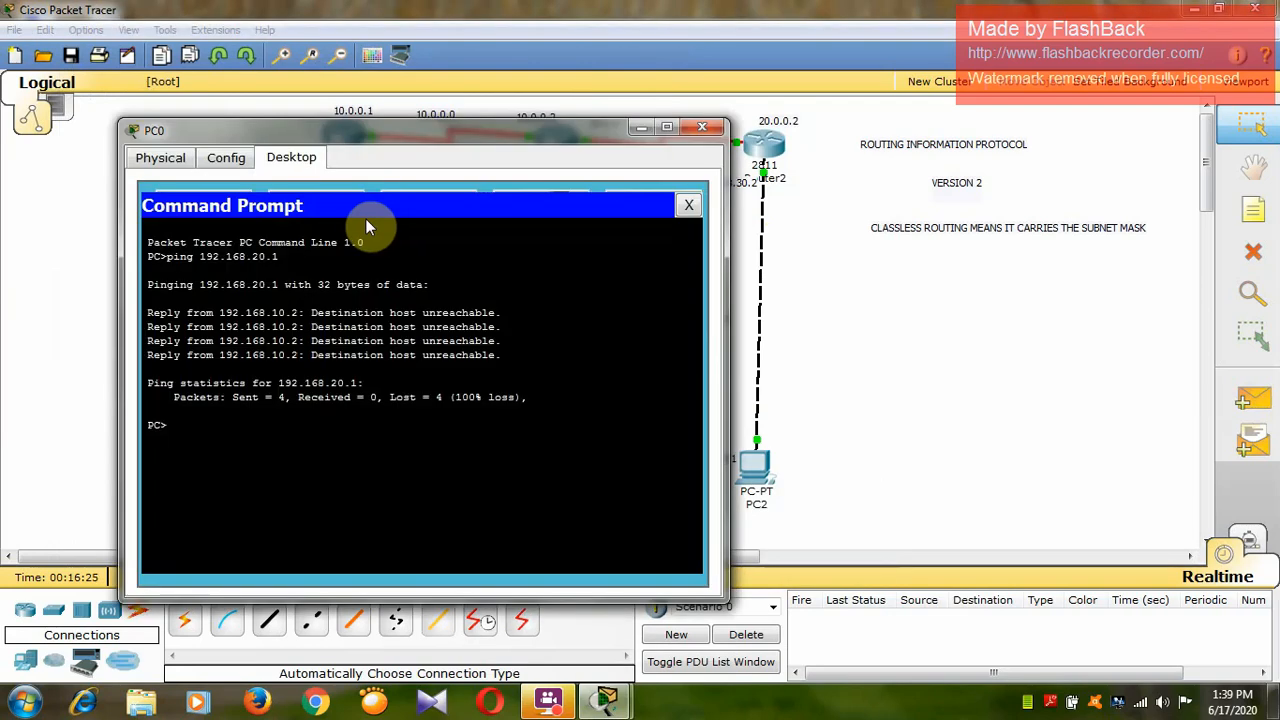
{"action": "left_click_drag", "start_coordinate": [498, 143], "coordinate": [597, 99]}
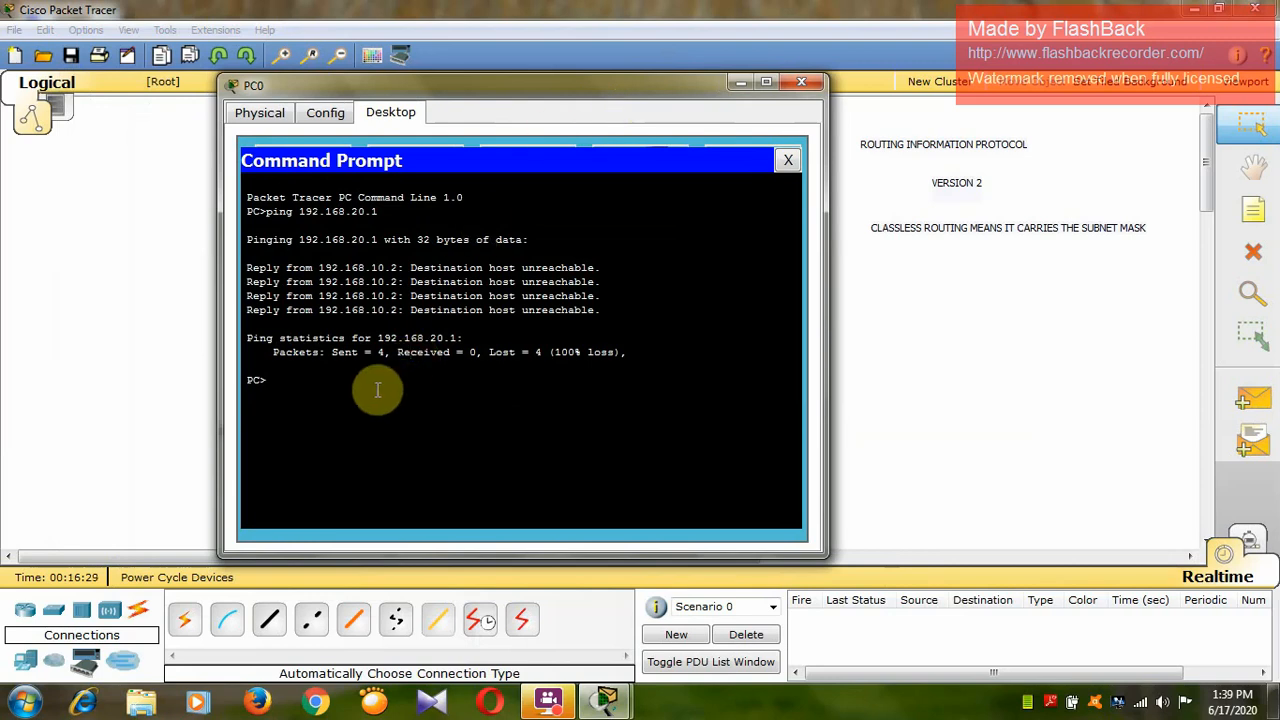
{"action": "type", "text": "ping"}
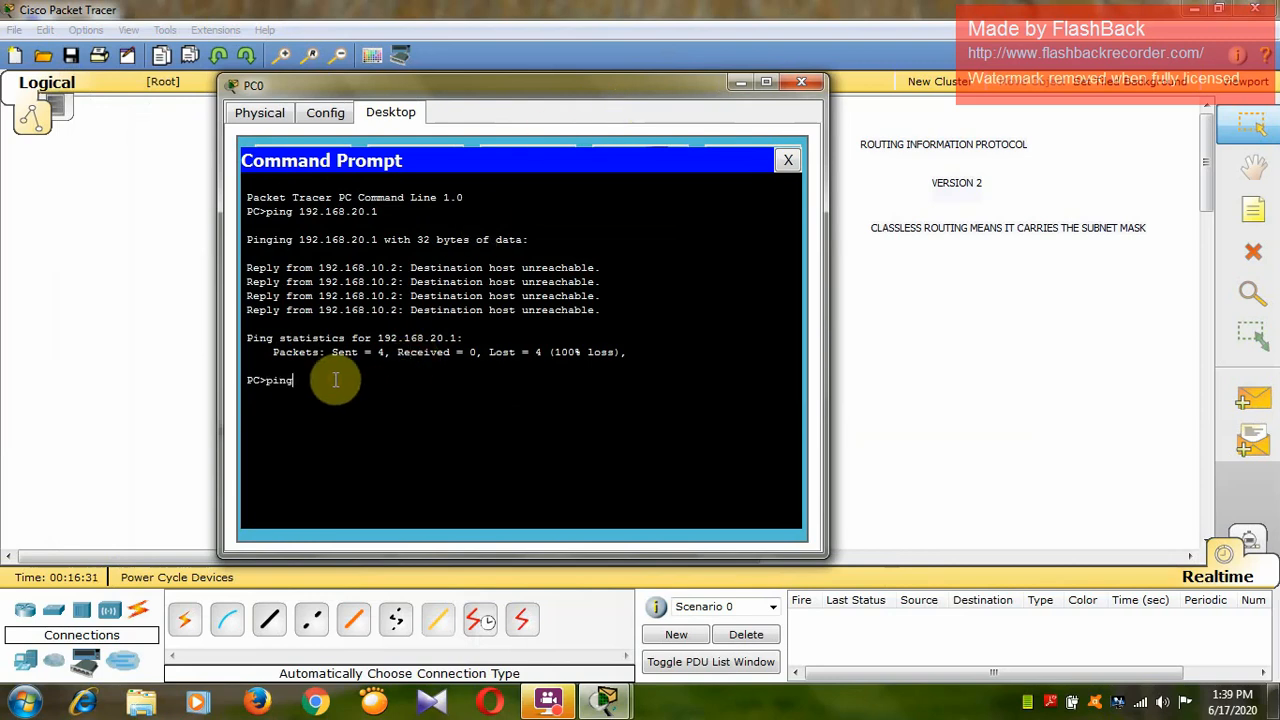
{"action": "type", "text": " 192.168.20.1"}
{"action": "key", "text": "Return"}
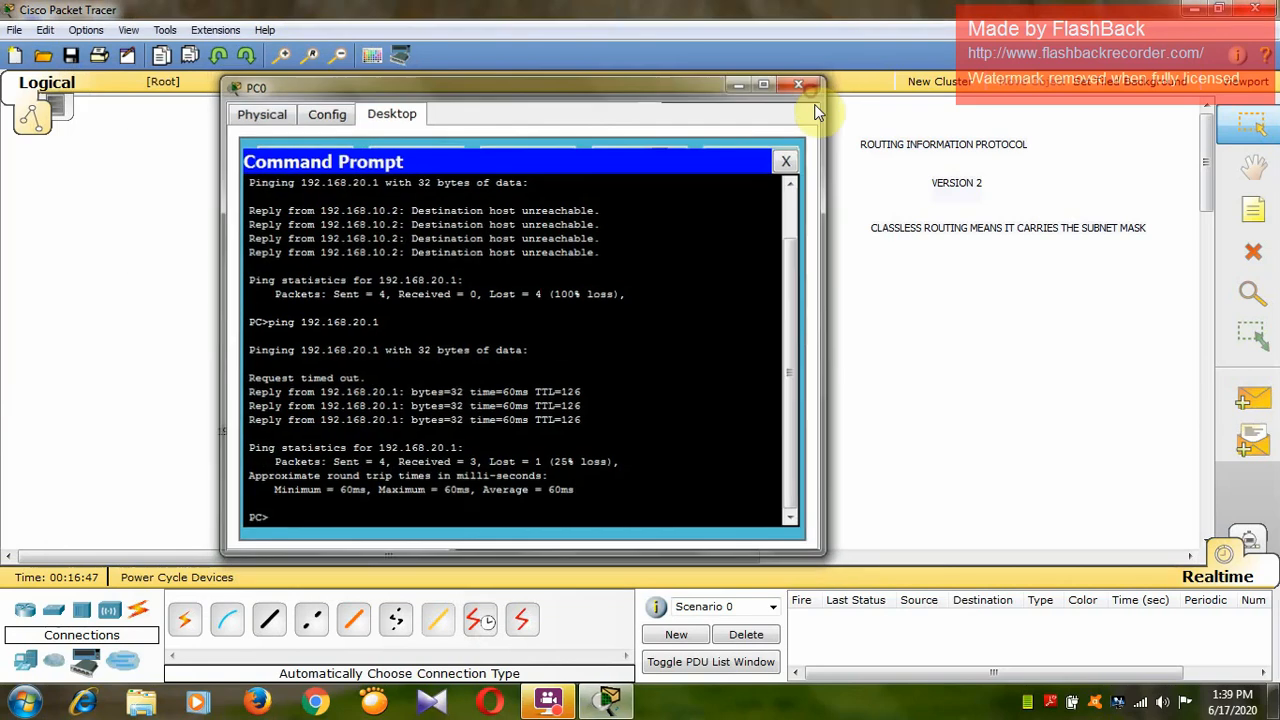
{"action": "left_click", "coordinate": [801, 81]}
Reopen PC0's command prompt, ping PC2 at 192.168.30.1, and close PC0's window.
{"action": "left_click", "coordinate": [334, 458]}
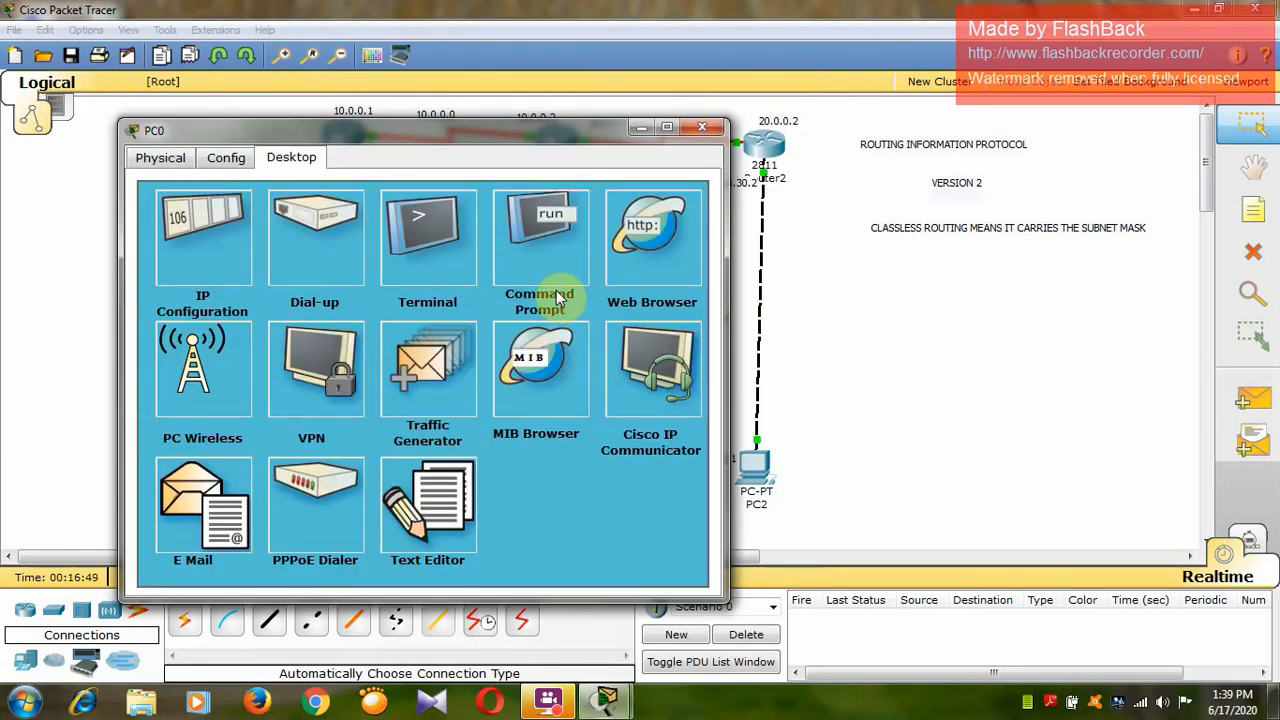
{"action": "left_click", "coordinate": [555, 278]}
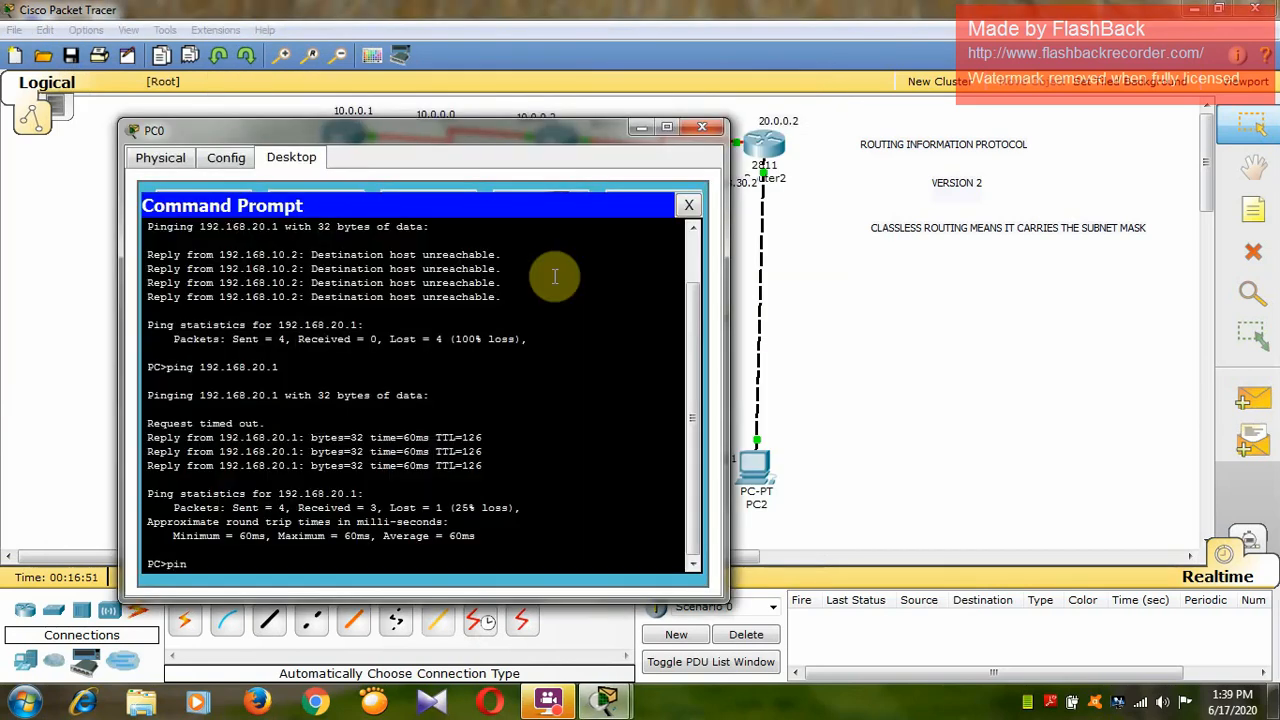
{"action": "type", "text": "ping 192.168.30"}
{"action": "type", "text": ".1"}
{"action": "key", "text": "Return"}
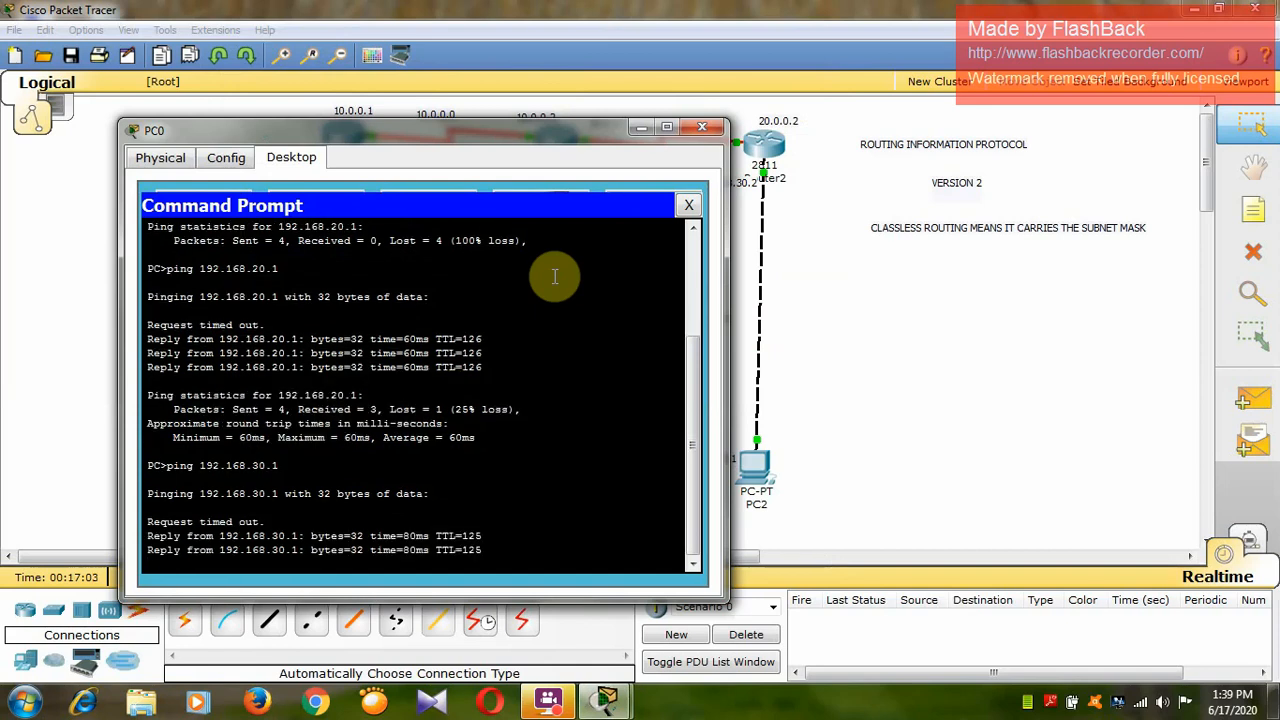
{"action": "left_click", "coordinate": [702, 126]}
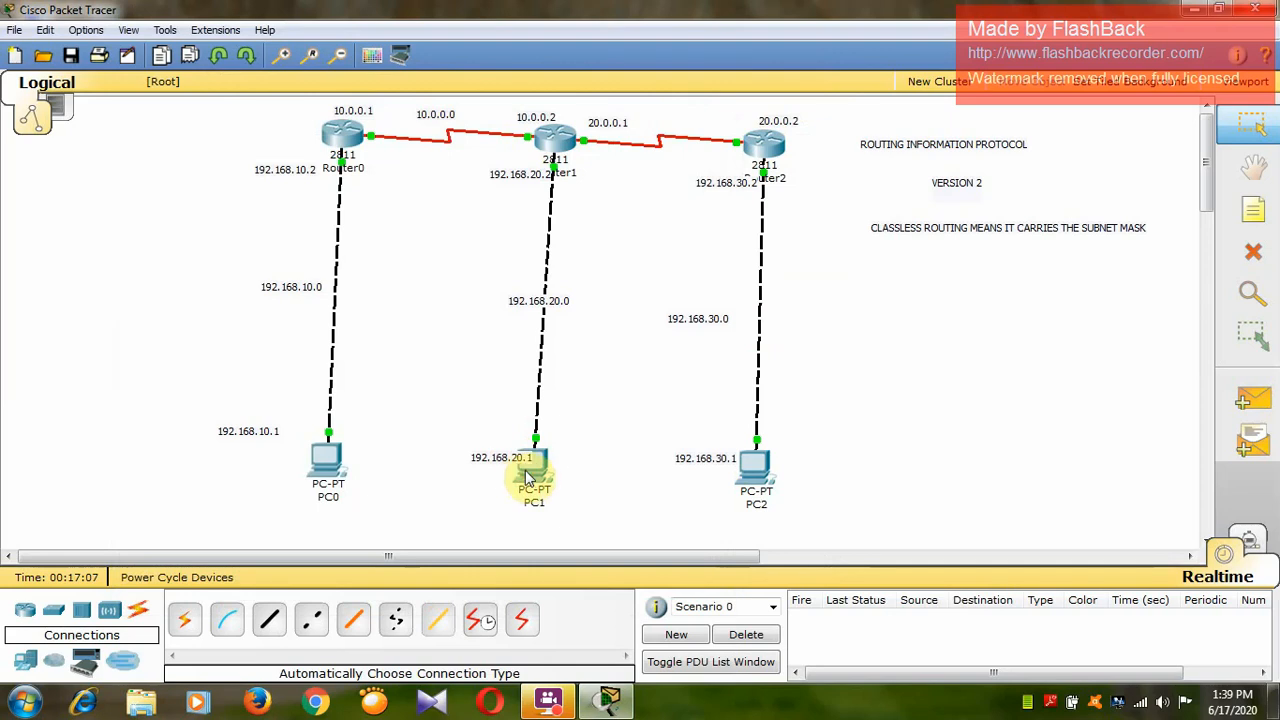
Open PC1's command prompt and ping PC0 at 192.168.10.1.
{"action": "left_click", "coordinate": [530, 468]}
{"action": "left_click", "coordinate": [588, 290]}
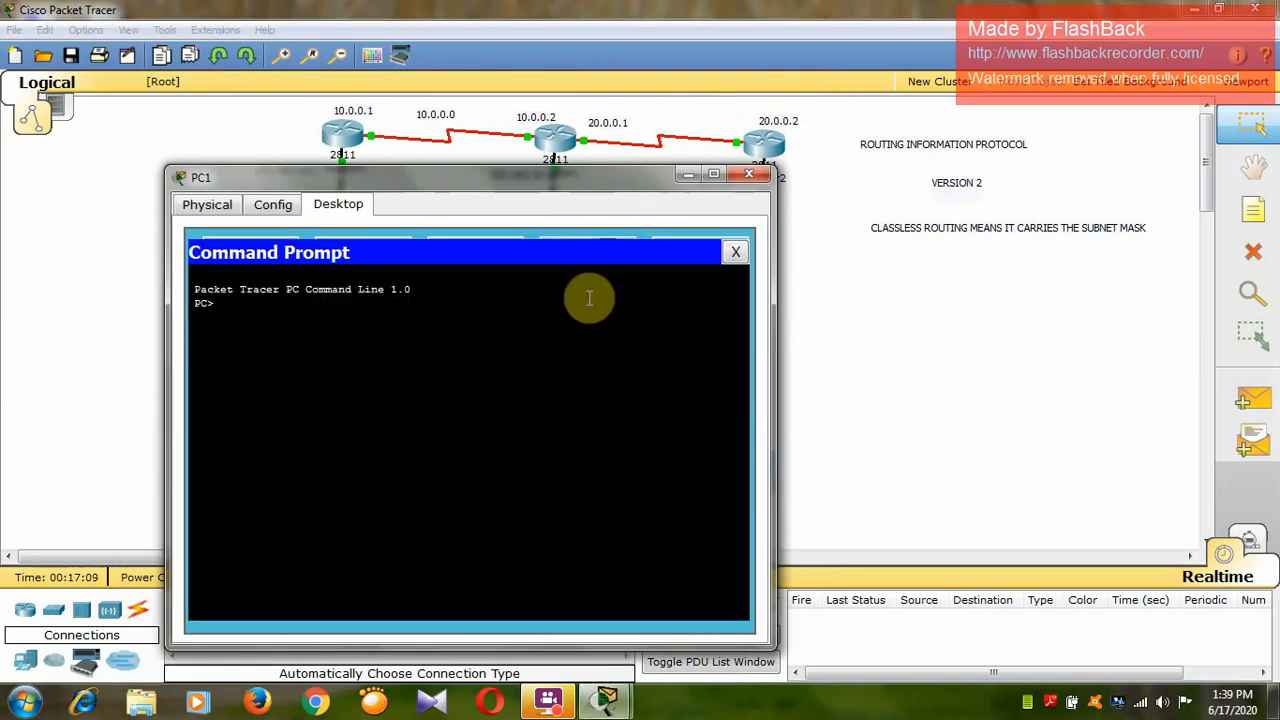
{"action": "type", "text": "ping 192.168.10.1"}
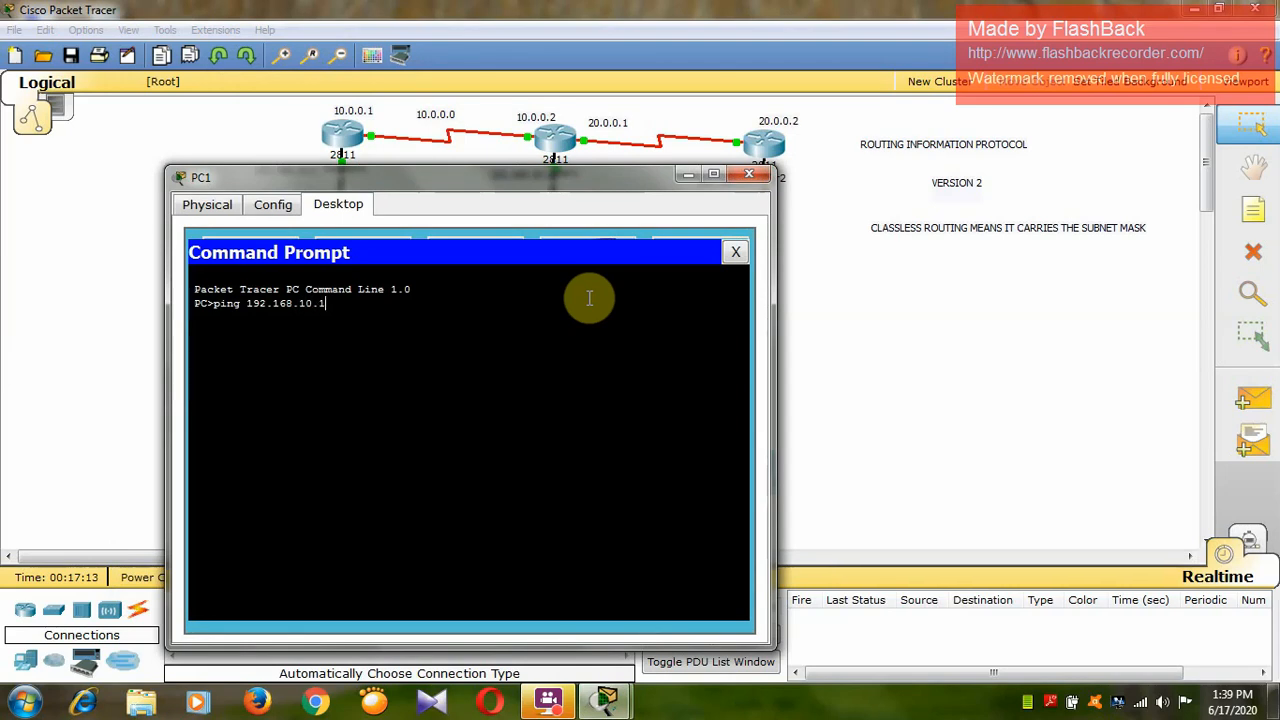
{"action": "key", "text": "Return"}
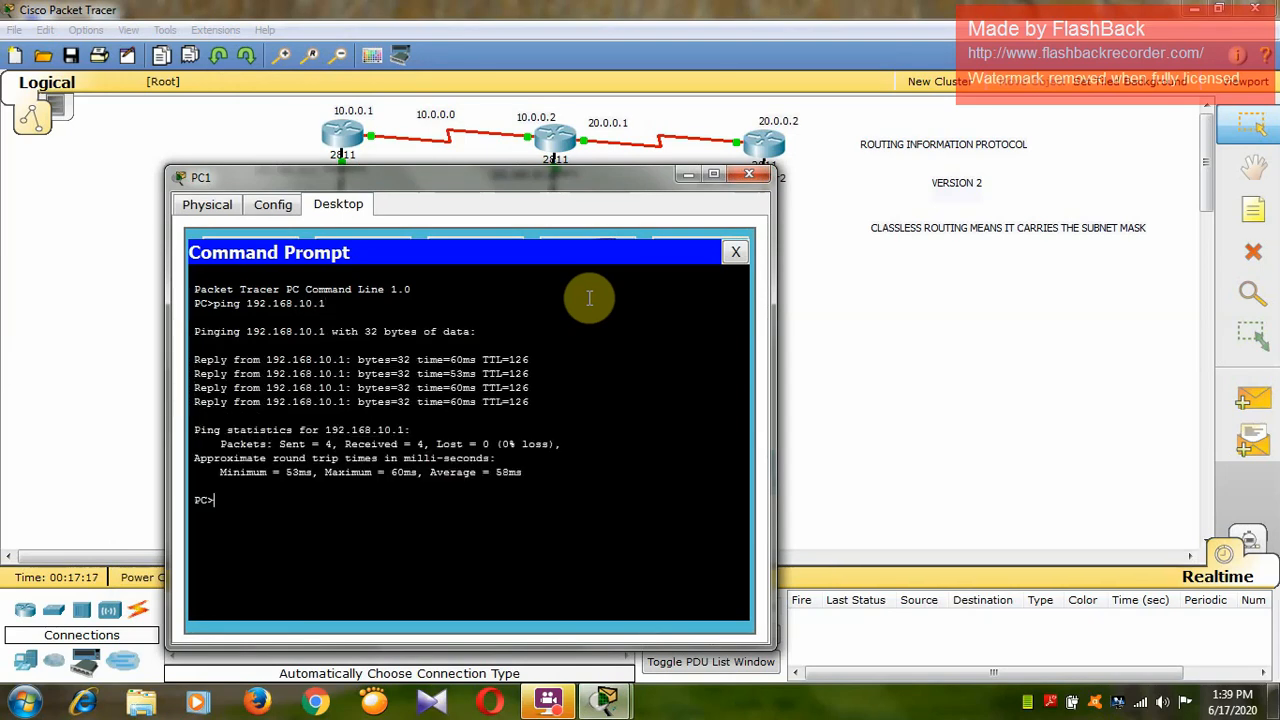
Ping PC2 at 192.168.30.1 from PC1 and close PC1's window.
{"action": "type", "text": "ing 192.168.30.1"}
{"action": "key", "text": "Return"}
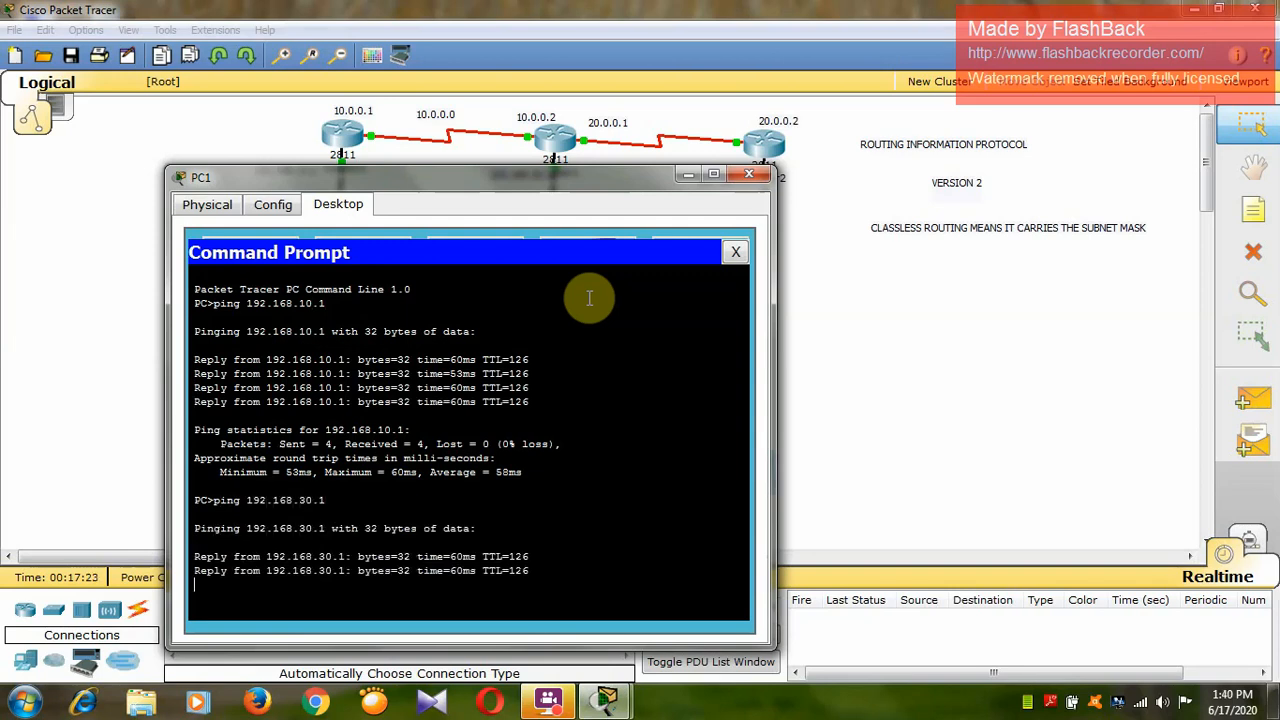
{"action": "left_click", "coordinate": [750, 175]}
Open PC2's command prompt and ping PC0 at 192.168.10.1.
{"action": "left_click", "coordinate": [762, 472]}
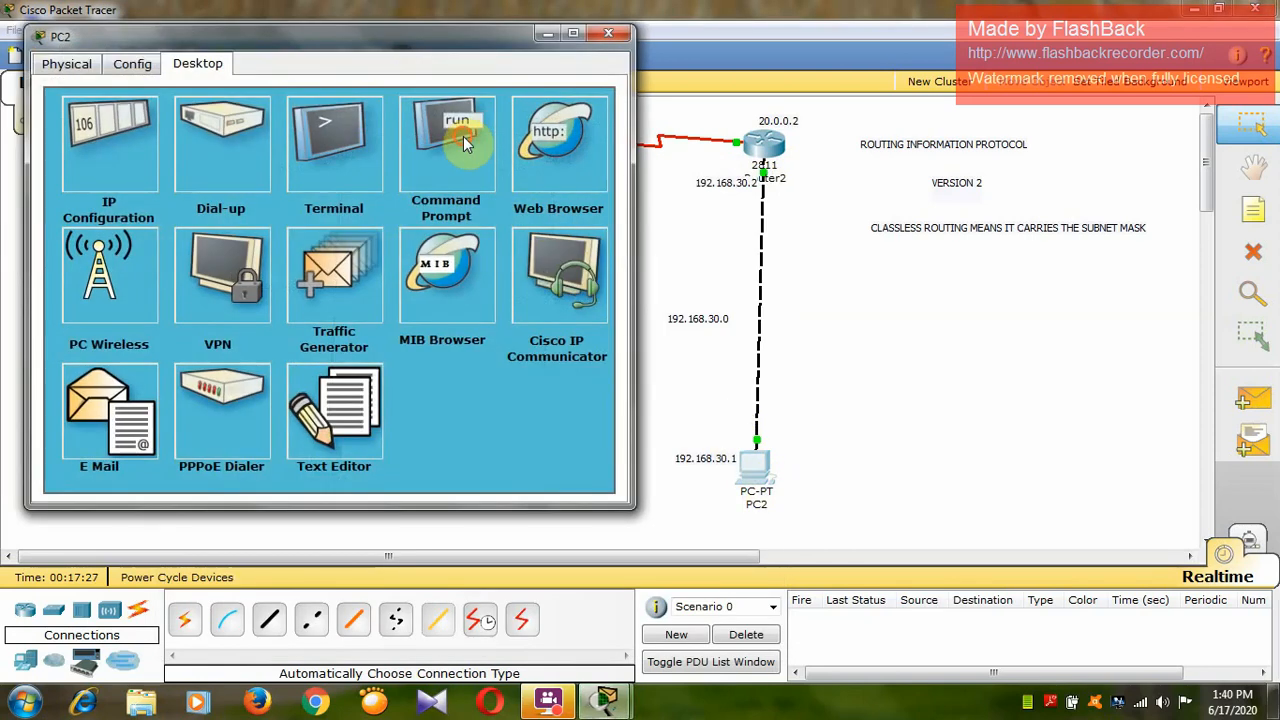
{"action": "left_click", "coordinate": [466, 130]}
{"action": "type", "text": "pin"}
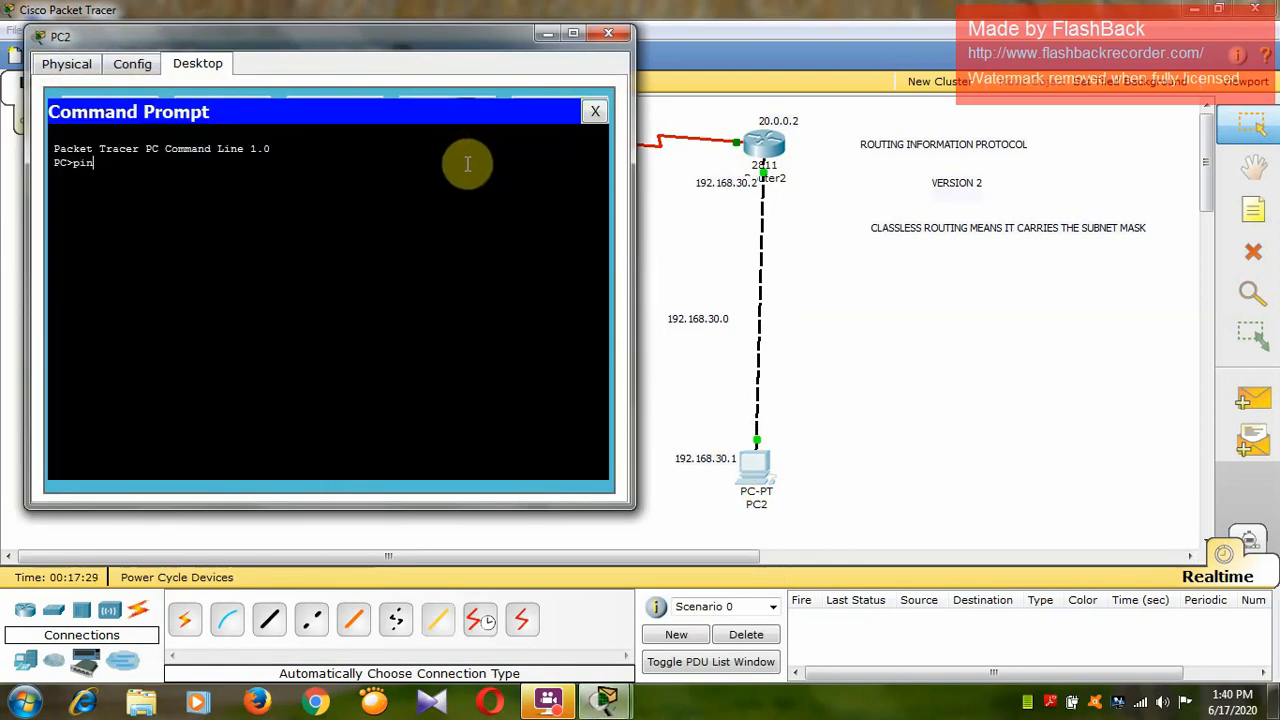
{"action": "type", "text": "g 192.168.10.1"}
{"action": "key", "text": "Return"}
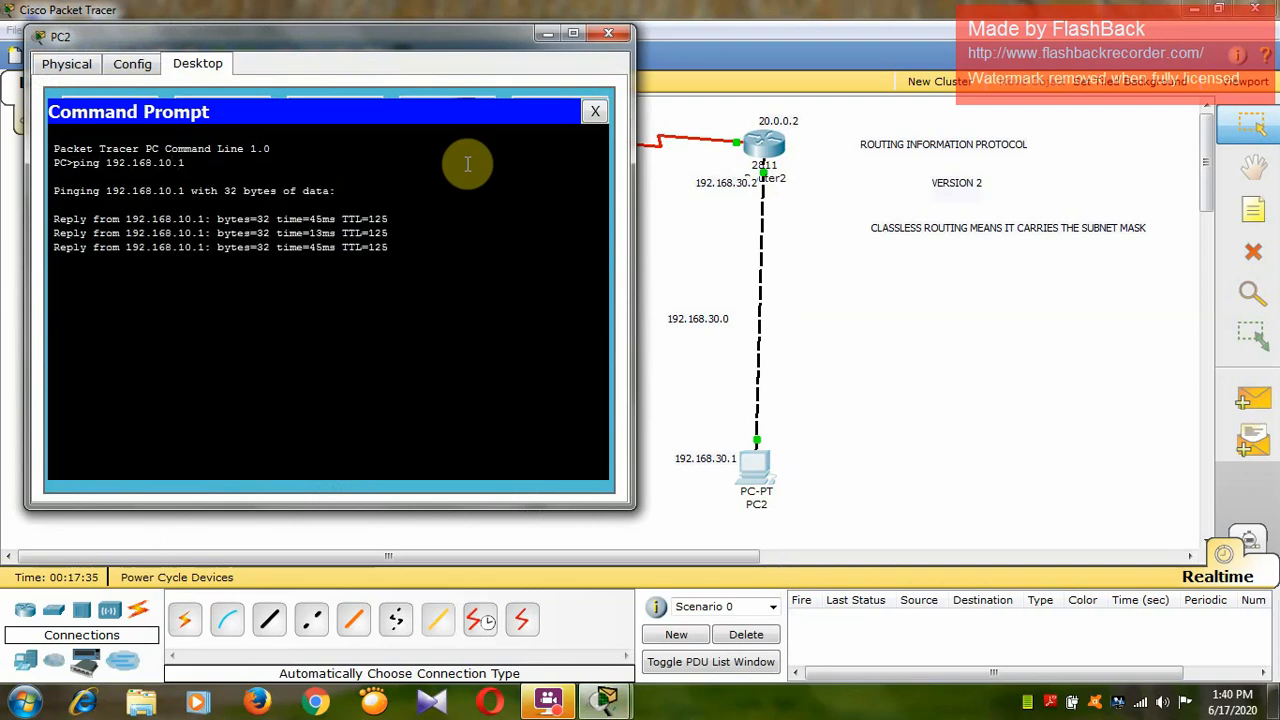
Ping PC1 at 192.168.20.1 from PC2 and close PC2's window.
{"action": "type", "text": "pin"}
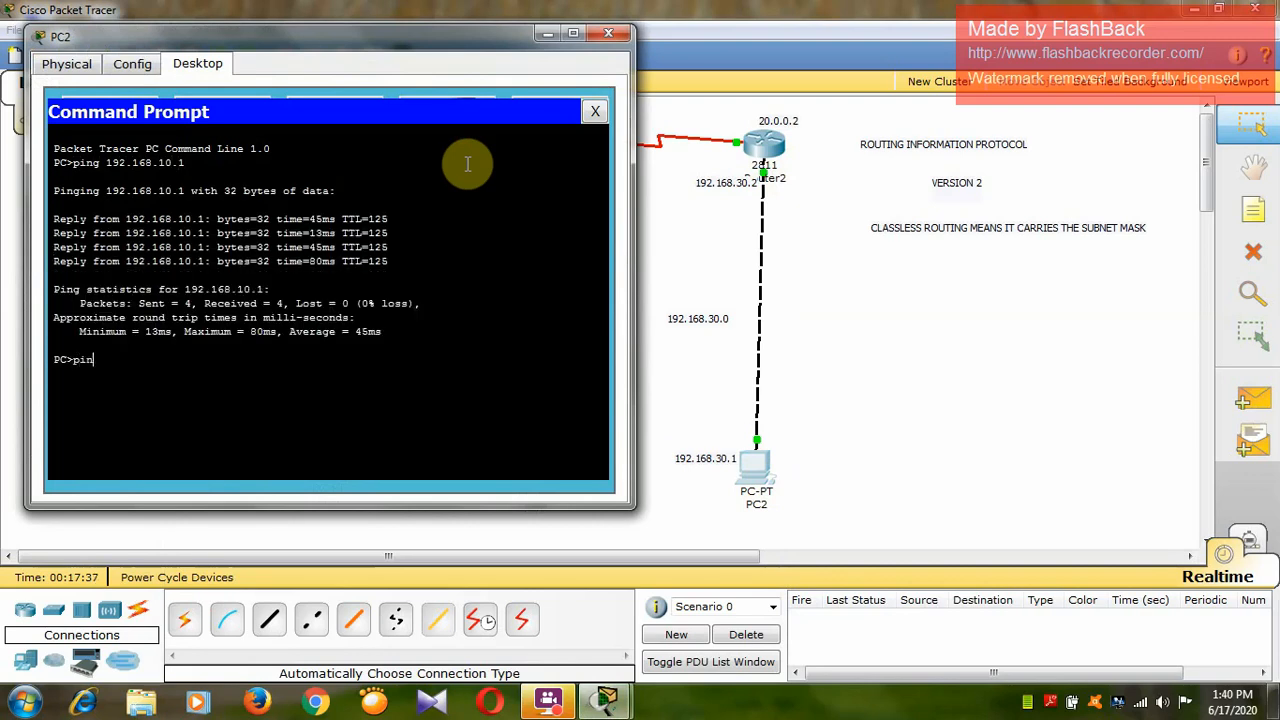
{"action": "type", "text": "g 192.168."}
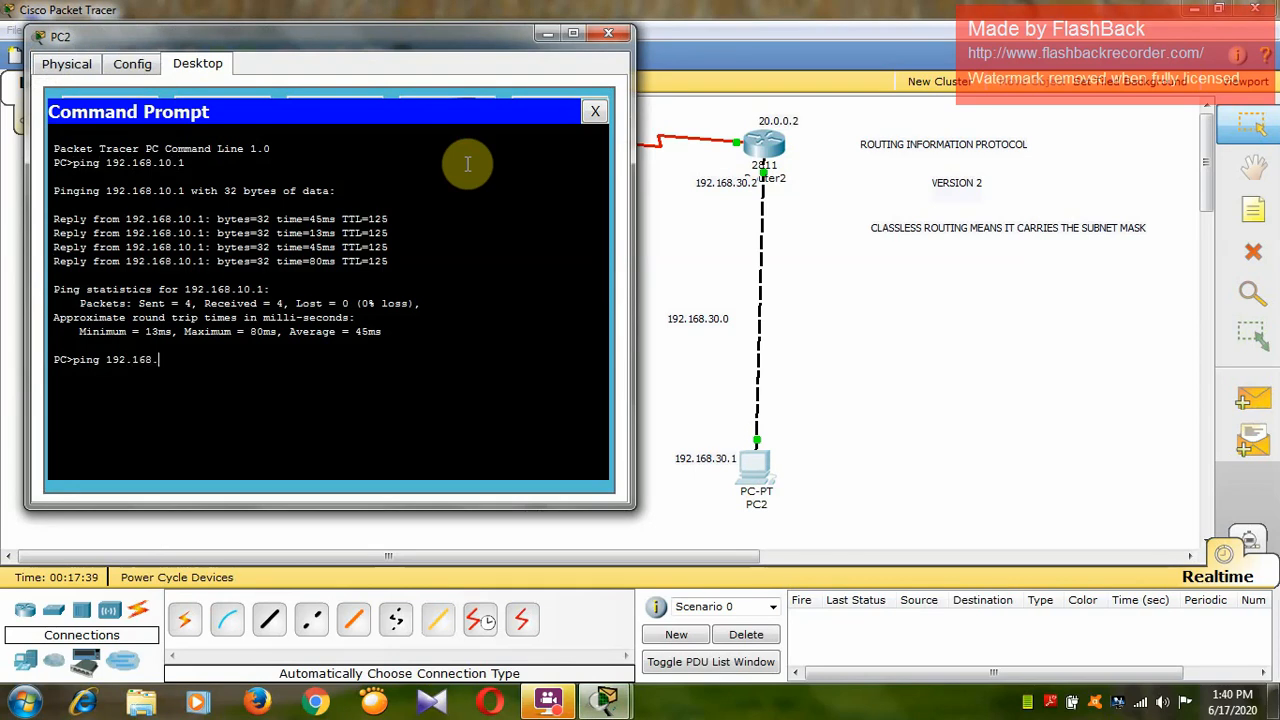
{"action": "type", "text": "20.1"}
{"action": "key", "text": "Return"}
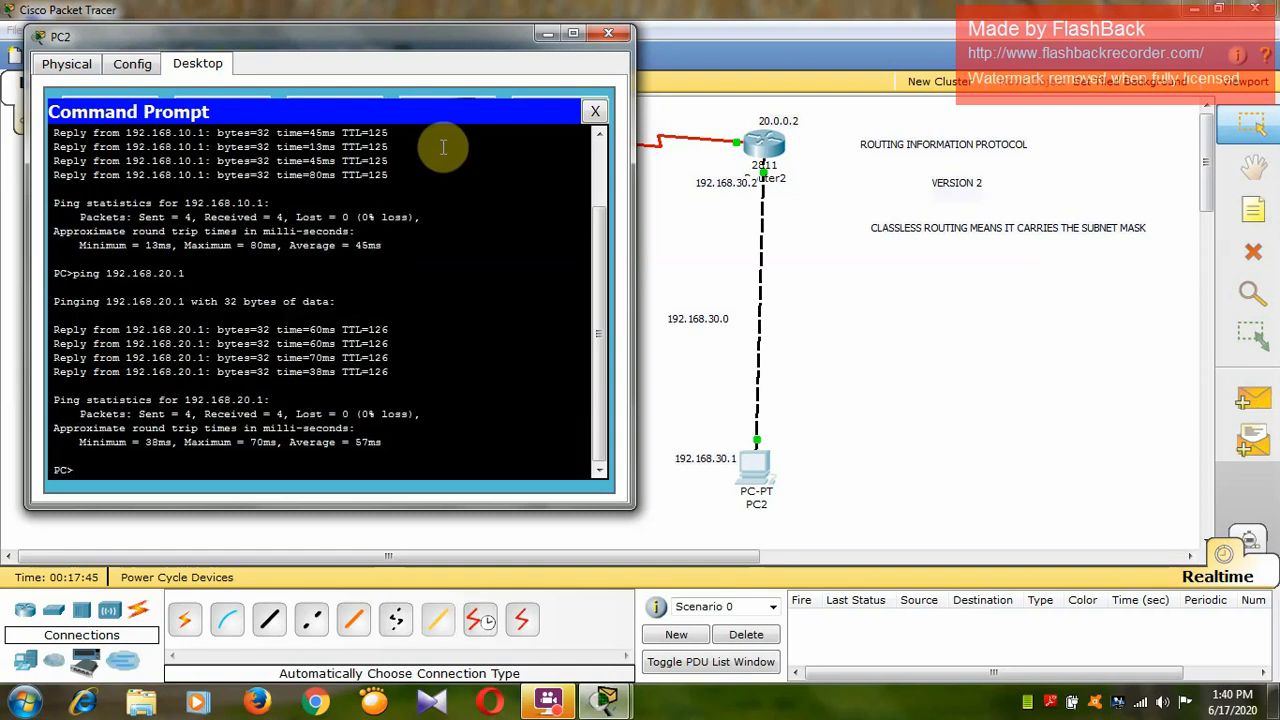
{"action": "left_click", "coordinate": [607, 33]}
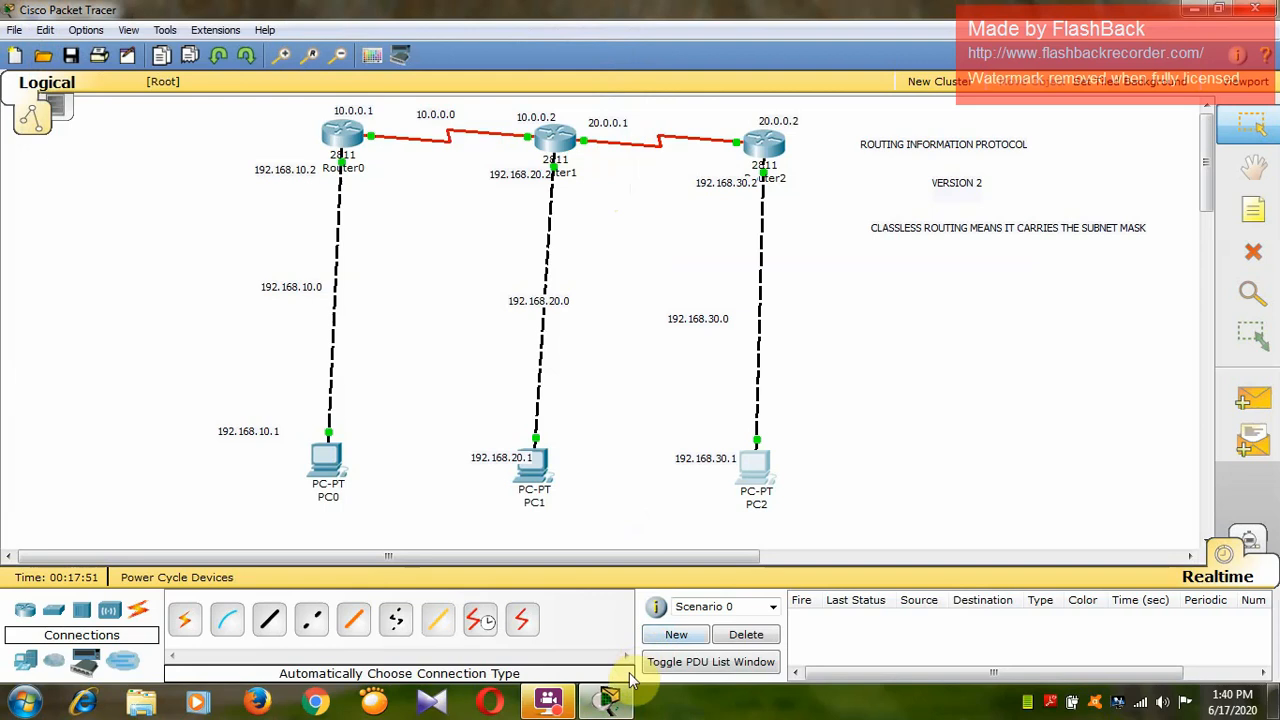
{"action": "mouse_move", "coordinate": [620, 705]}
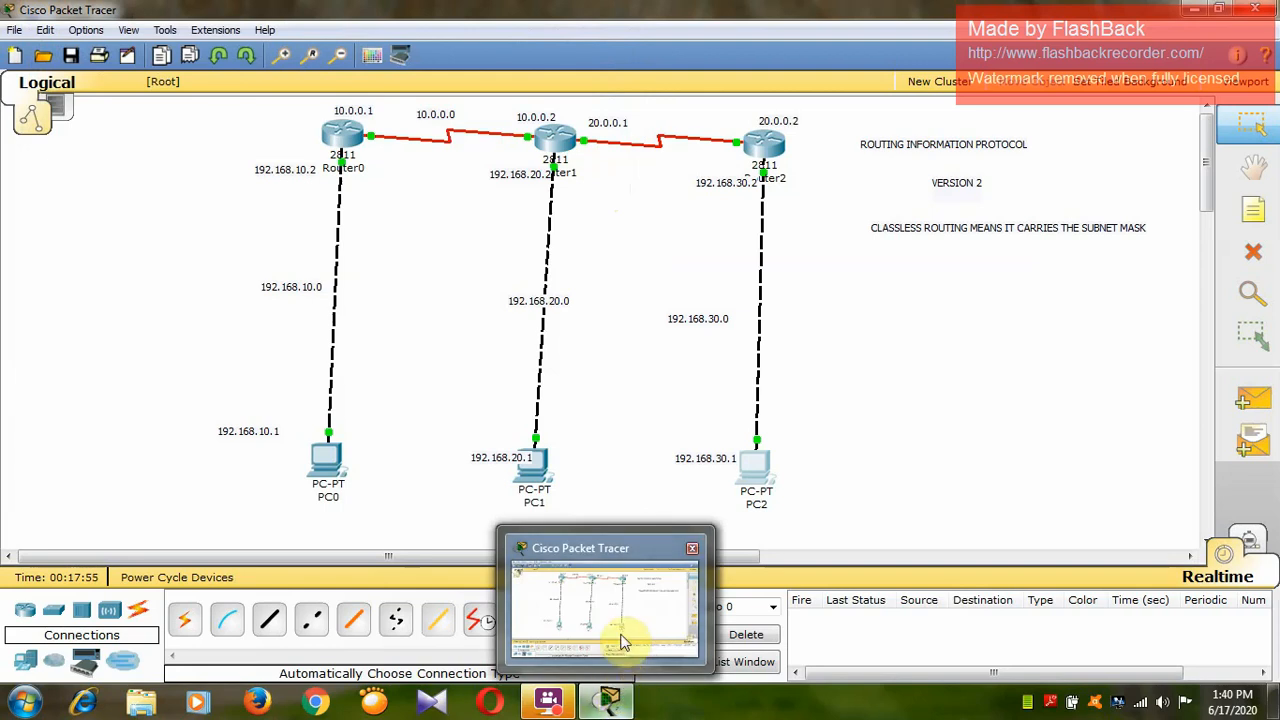
{"action": "left_click", "coordinate": [556, 696]}
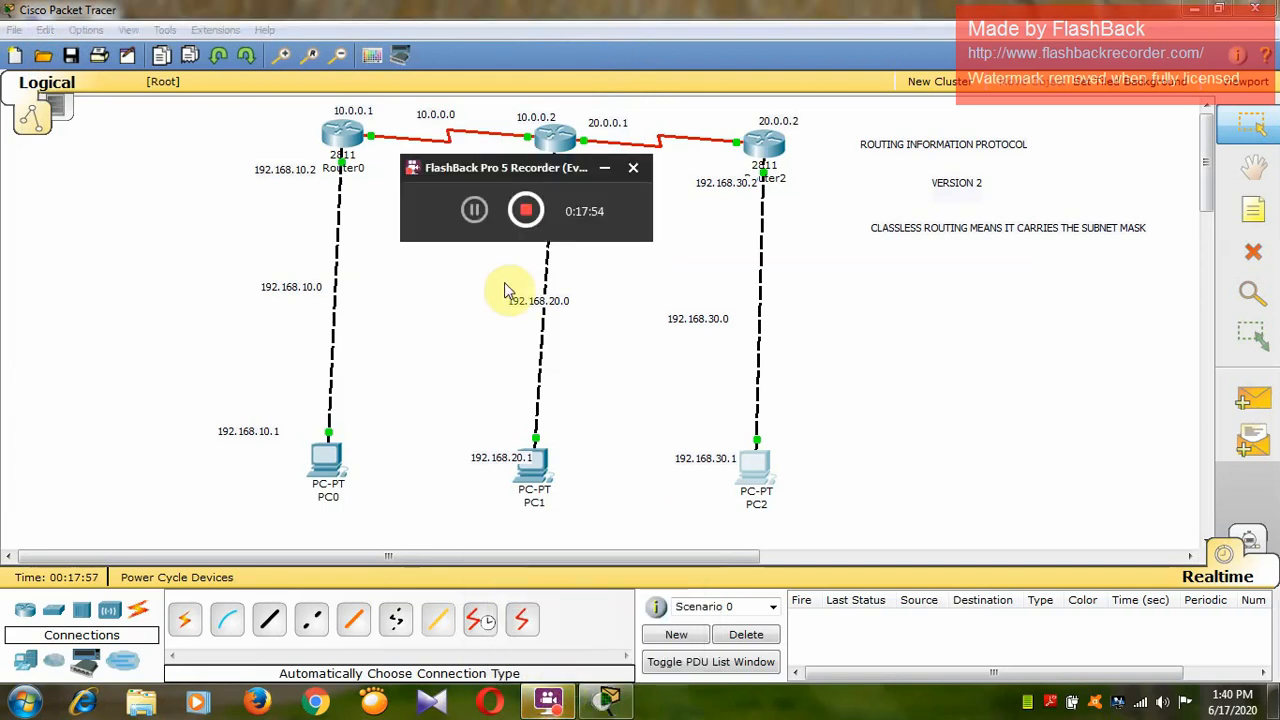